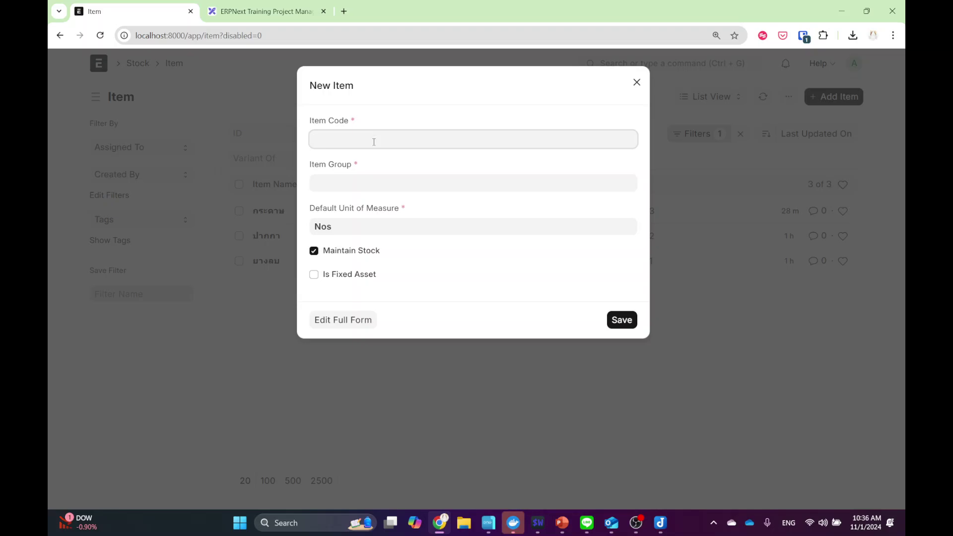
- Open the full form for the new item and set its item code to ITEM04
{"action": "left_click", "coordinate": [336, 323]}
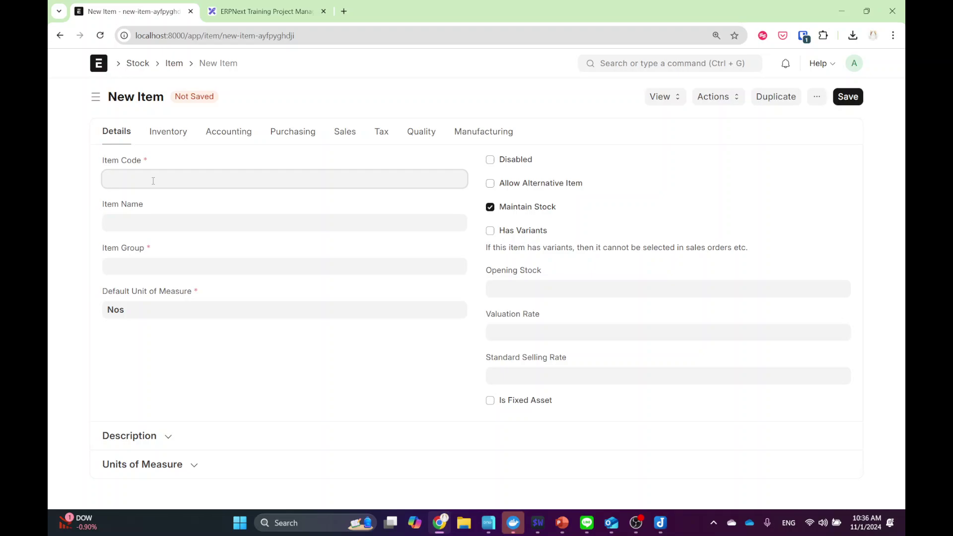
{"action": "type", "text": "Ch"}
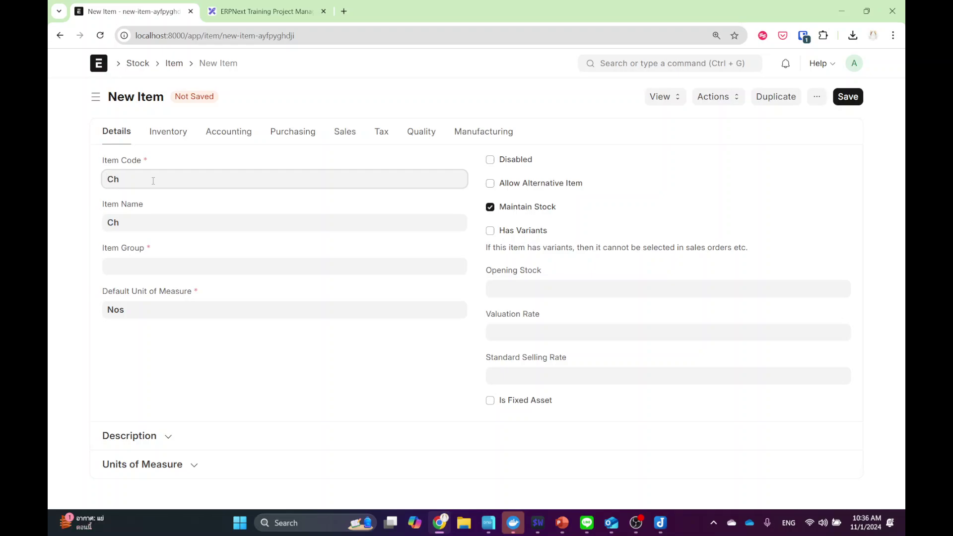
{"action": "key", "text": "BackSpace"}
{"action": "key", "text": "BackSpace"}
{"action": "type", "text": "Item"}
{"action": "key", "text": "BackSpace"}
{"action": "key", "text": "BackSpace"}
{"action": "key", "text": "BackSpace"}
{"action": "key", "text": "BackSpace"}
{"action": "type", "text": "ITEM04"}
- Set the new item's name to ขนม
{"action": "key", "text": "Tab"}
{"action": "key", "text": "BackSpace"}
{"action": "key", "text": "BackSpace"}
{"action": "type", "text": "C"}
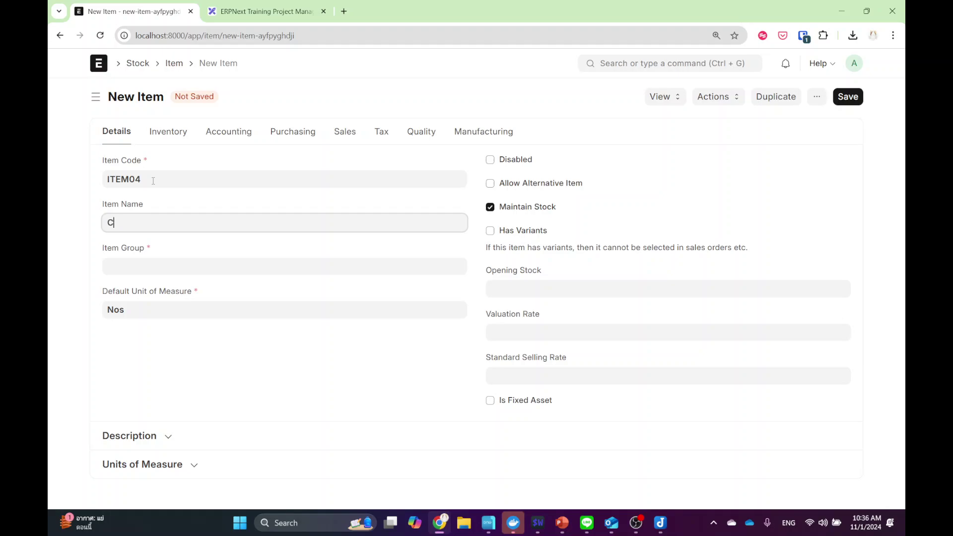
{"action": "type", "text": "hip"}
{"action": "key", "text": "BackSpace"}
{"action": "key", "text": "BackSpace"}
{"action": "key", "text": "BackSpace"}
{"action": "key", "text": "BackSpace"}
{"action": "type", "text": "-k"}
{"action": "key", "text": "BackSpace"}
{"action": "key", "text": "BackSpace"}
{"action": "key", "text": "grave"}
{"action": "type", "text": "ขนม"}
- Assign the new item to the Products item group
{"action": "left_click", "coordinate": [162, 266]}
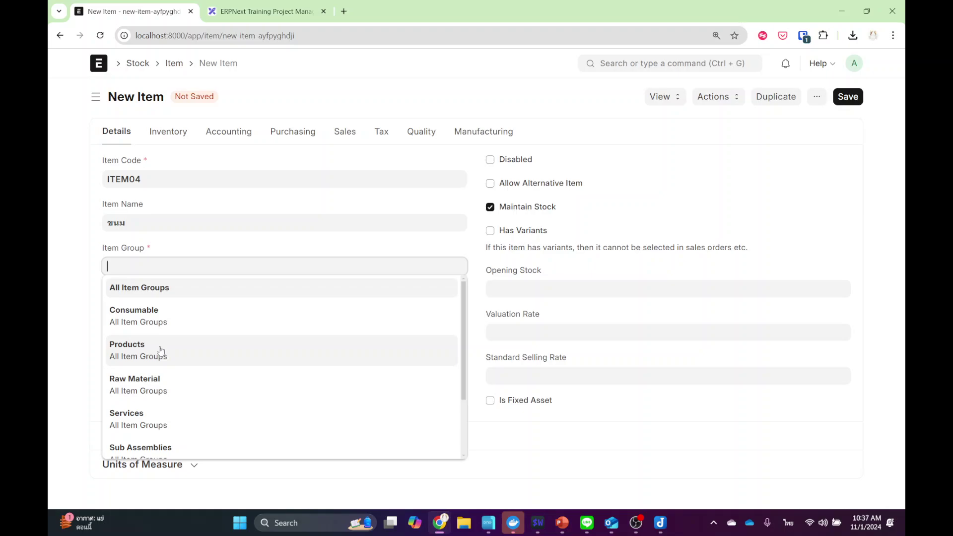
{"action": "left_click", "coordinate": [159, 351]}
{"action": "left_click", "coordinate": [157, 352]}
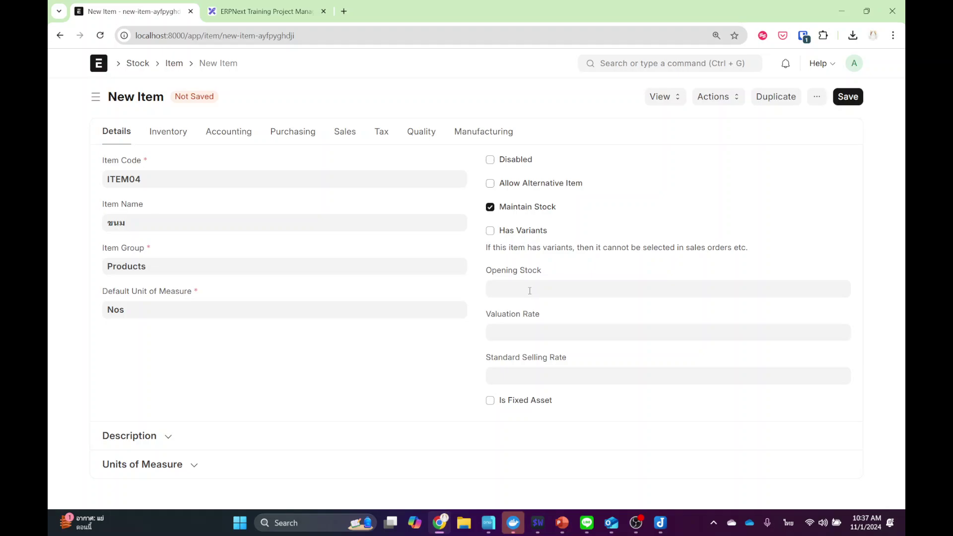
- Set the item's valuation rate to 20
{"action": "left_click", "coordinate": [529, 333]}
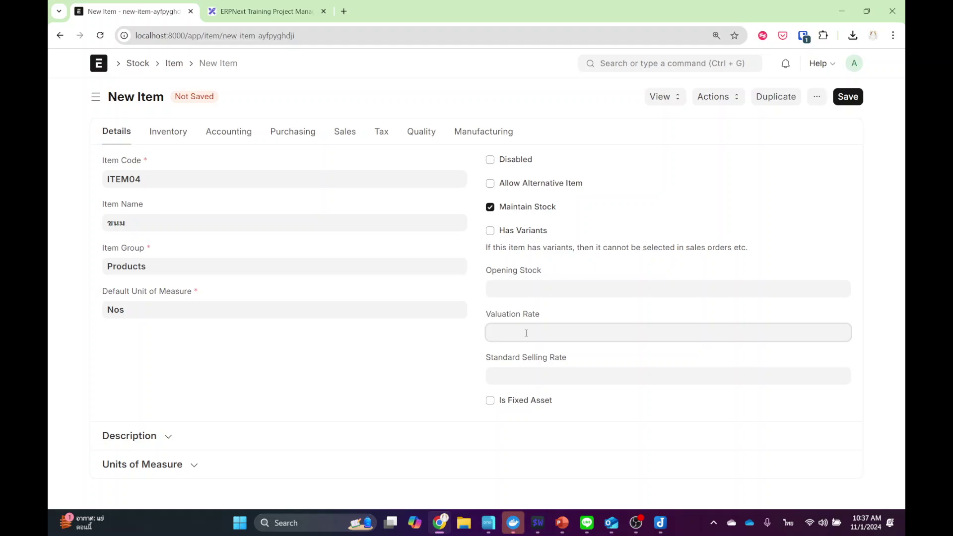
{"action": "type", "text": "/จ"}
{"action": "key", "text": "BackSpace"}
{"action": "key", "text": "BackSpace"}
{"action": "key", "text": "alt+shift"}
{"action": "type", "text": "20"}
{"action": "left_click", "coordinate": [408, 363]}
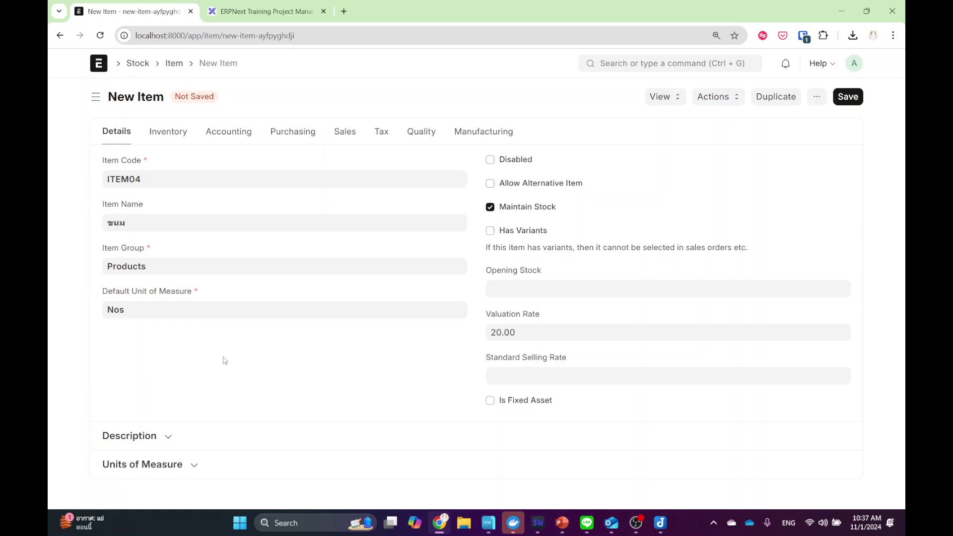
- Enable Has Batch No under Serial Nos and Batches in the item's inventory settings
{"action": "left_click", "coordinate": [177, 141]}
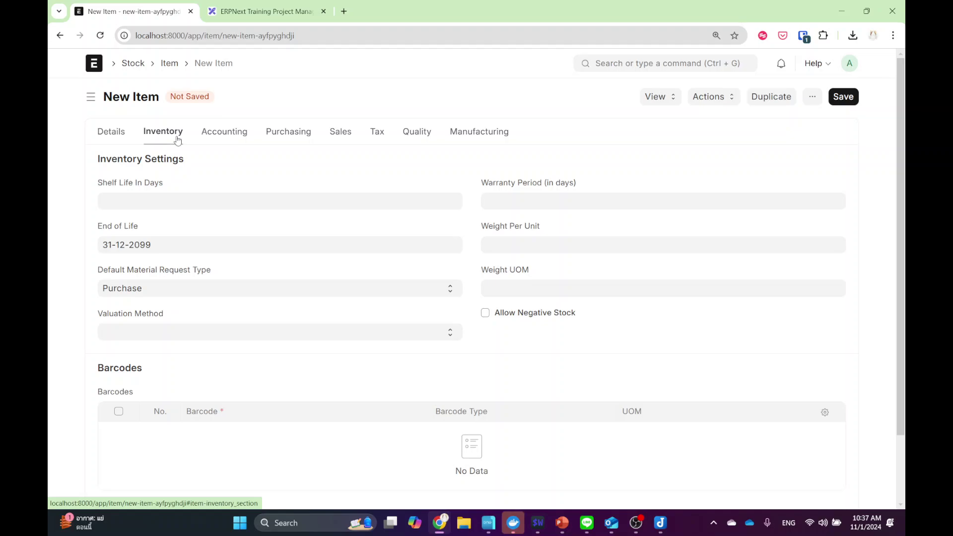
{"action": "scroll", "coordinate": [174, 224], "scroll_direction": "down", "scroll_amount": 2}
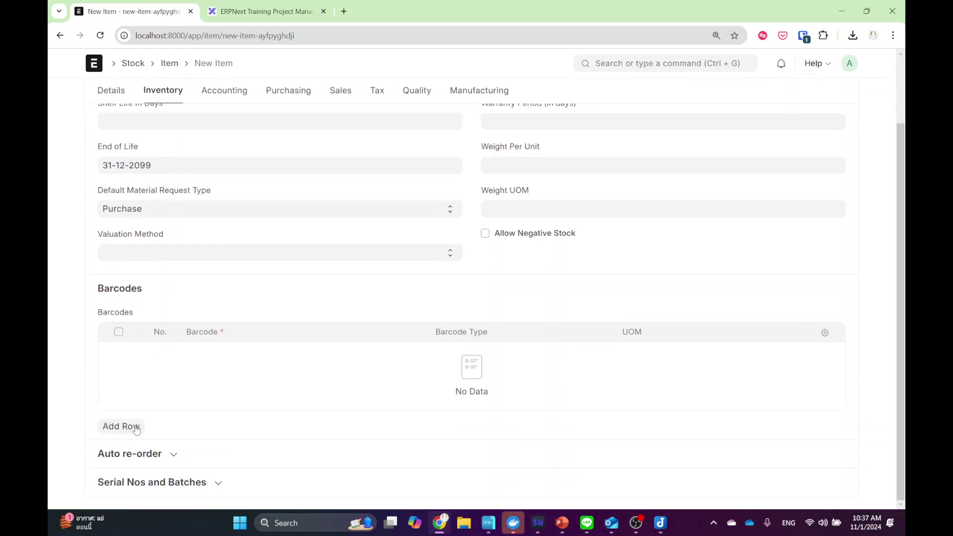
{"action": "left_click", "coordinate": [151, 482]}
{"action": "scroll", "coordinate": [184, 407], "scroll_direction": "down", "scroll_amount": 1}
{"action": "scroll", "coordinate": [184, 407], "scroll_direction": "down", "scroll_amount": 1}
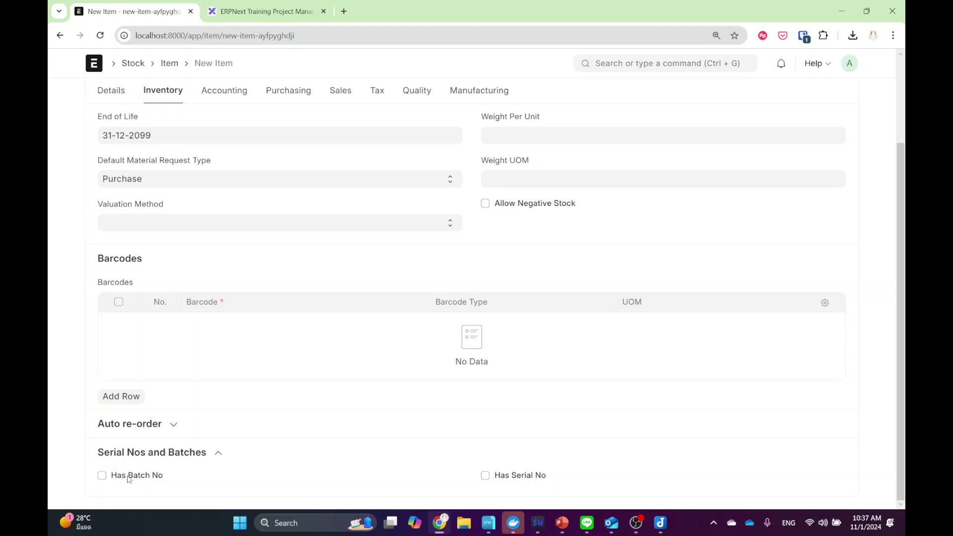
{"action": "left_click", "coordinate": [102, 476]}
{"action": "scroll", "coordinate": [207, 419], "scroll_direction": "down", "scroll_amount": 2}
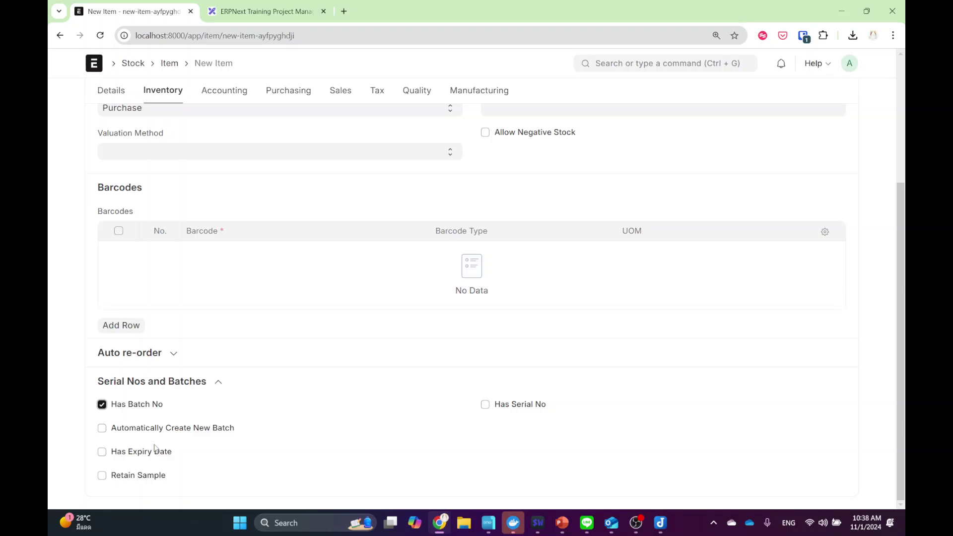
- Enable automatic creation of new batches and set the batch number series to CHIP.YY.MM.DD._.####
{"action": "left_click", "coordinate": [141, 427]}
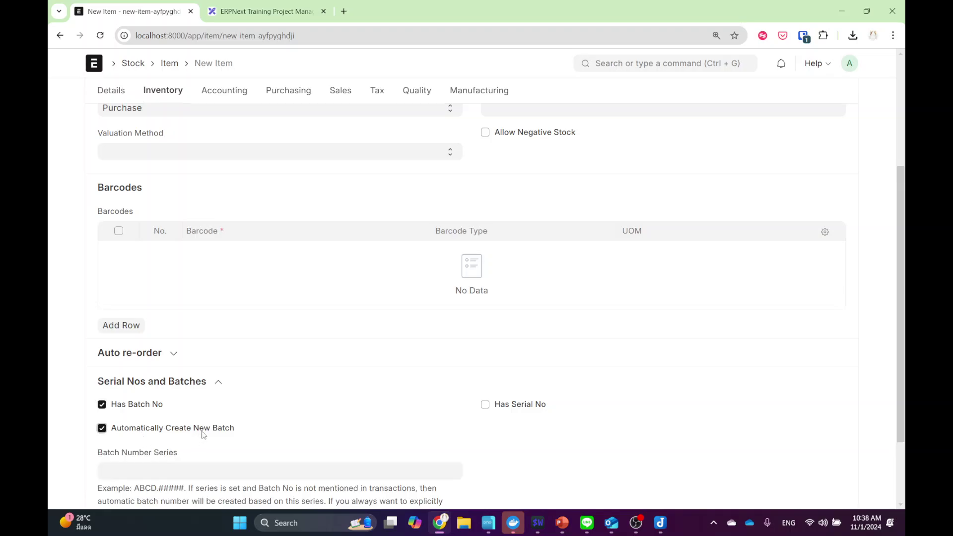
{"action": "scroll", "coordinate": [164, 427], "scroll_direction": "down", "scroll_amount": 2}
{"action": "left_click", "coordinate": [148, 374]}
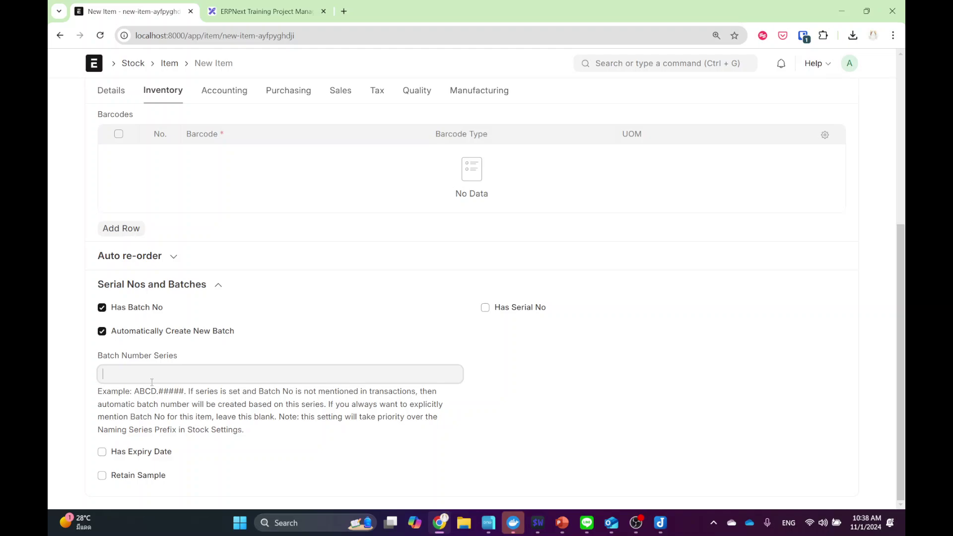
{"action": "type", "text": "CHIP."}
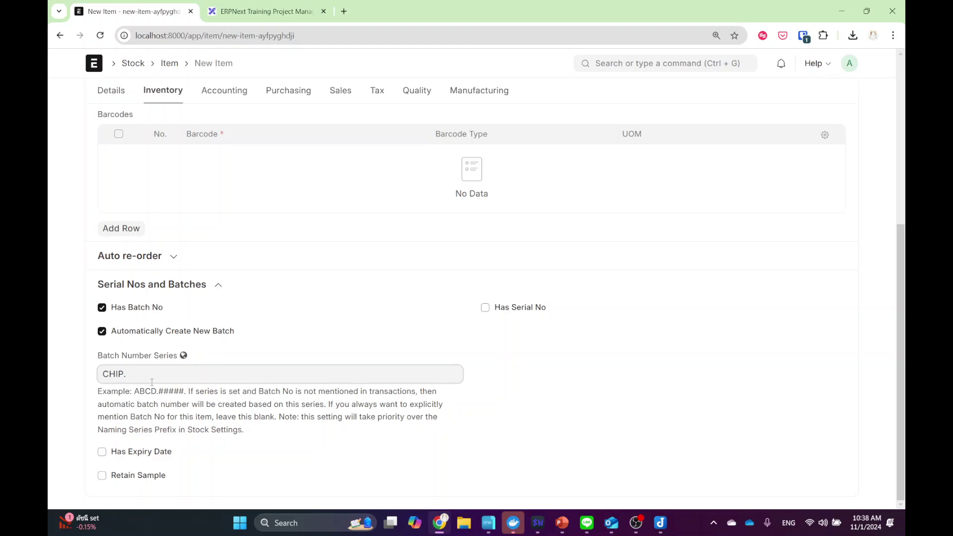
{"action": "type", "text": "YY.MM.DD"}
{"action": "type", "text": "."}
{"action": "type", "text": ".####"}
{"action": "key", "text": "ctrl+plus"}
{"action": "key", "text": "ctrl+plus"}
{"action": "scroll", "coordinate": [275, 240], "scroll_direction": "down", "scroll_amount": 1}
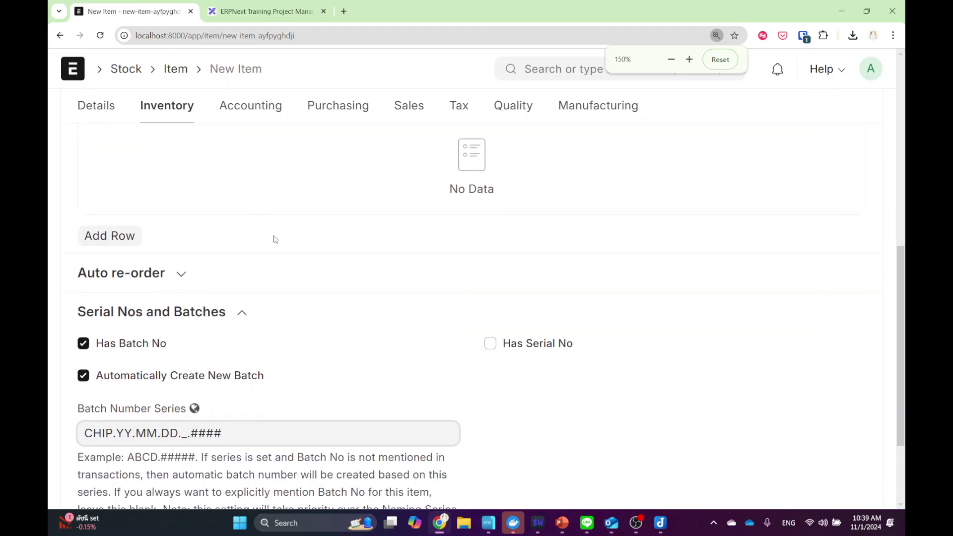
{"action": "scroll", "coordinate": [274, 239], "scroll_direction": "down", "scroll_amount": 3}
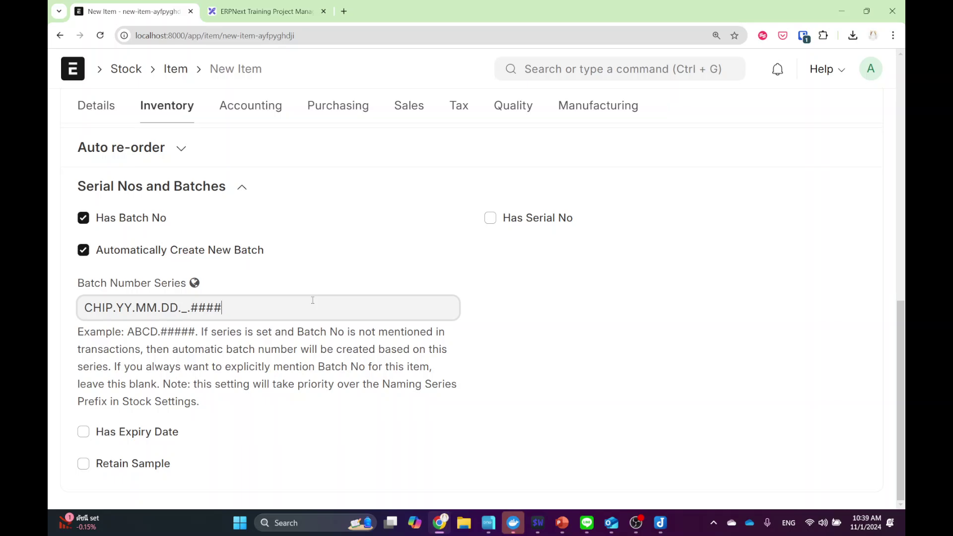
- Restore the page zoom to 110% and save the new item
{"action": "scroll", "coordinate": [558, 332], "scroll_direction": "up", "scroll_amount": 10}
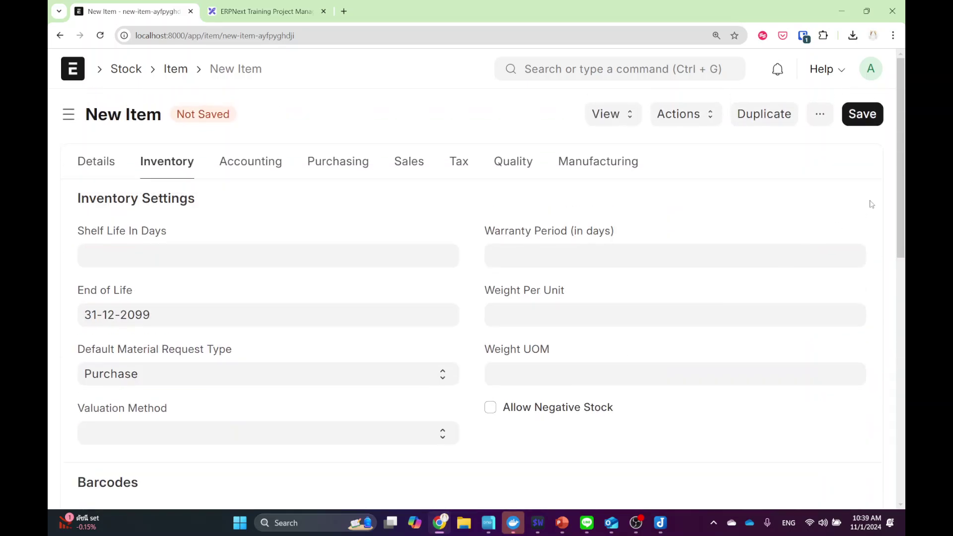
{"action": "key", "text": "ctrl+minus"}
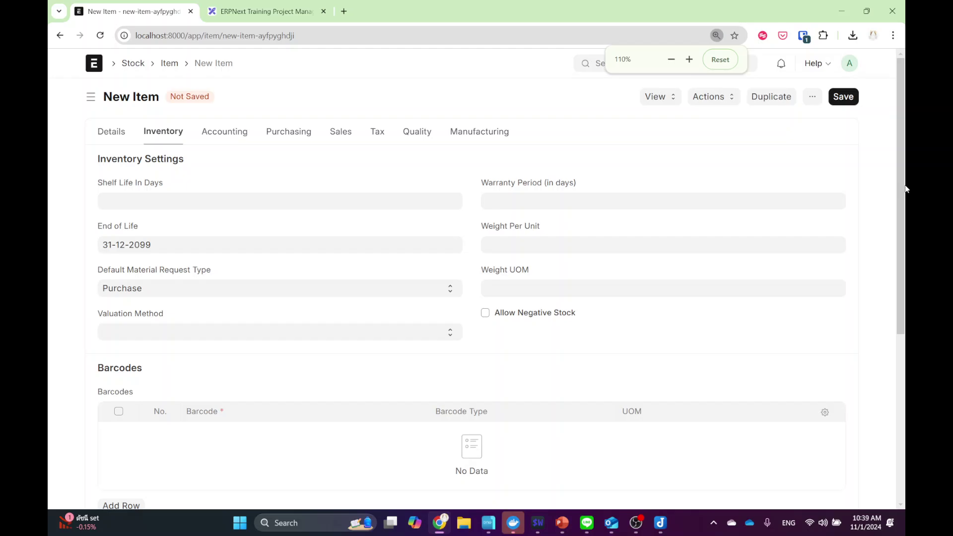
{"action": "left_click", "coordinate": [842, 99]}
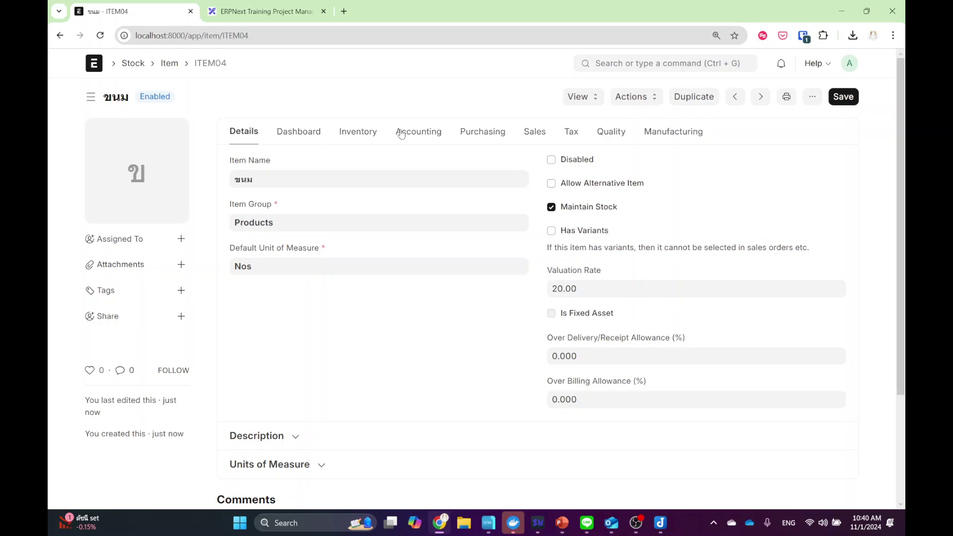
- Find Stock Settings and review its Serial & Batch Item settings
{"action": "left_click", "coordinate": [639, 68]}
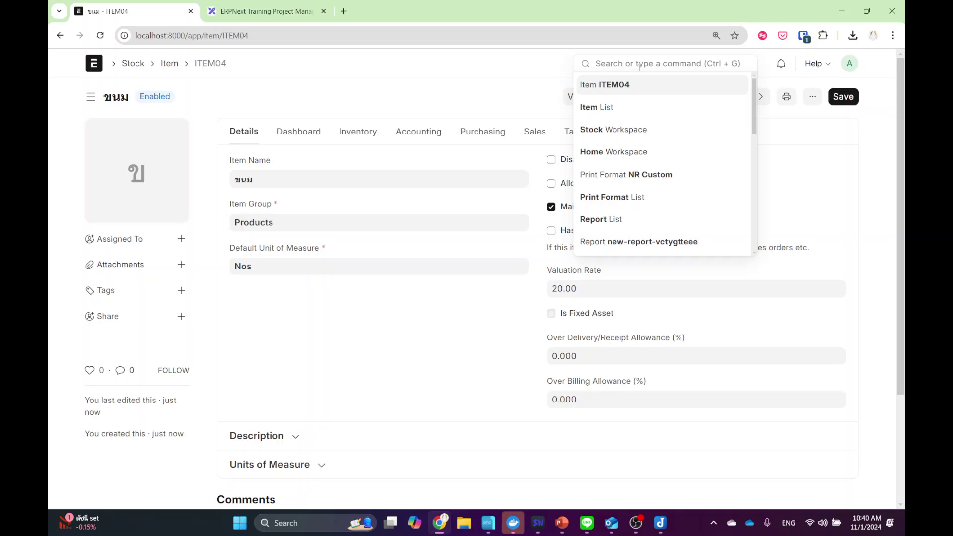
{"action": "type", "text": "stock sett"}
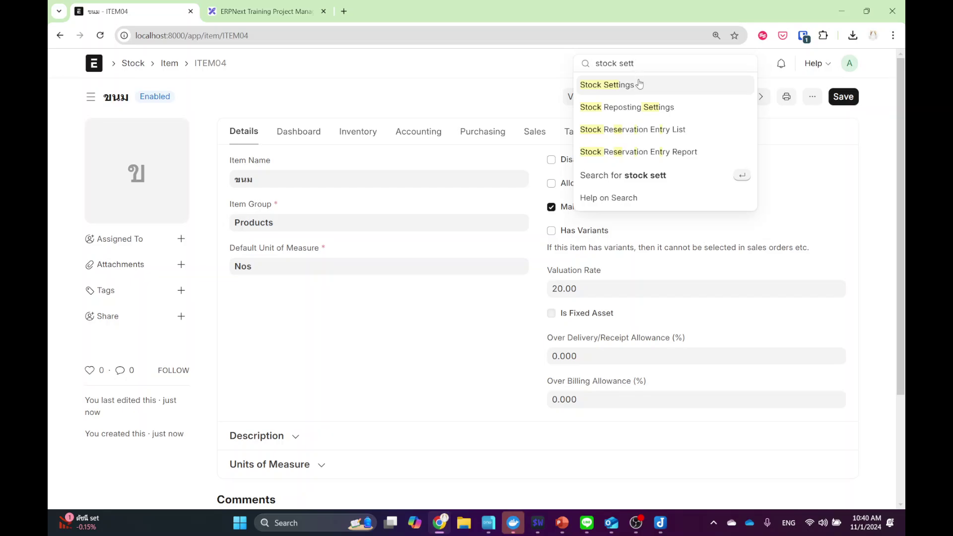
{"action": "left_click", "coordinate": [639, 85]}
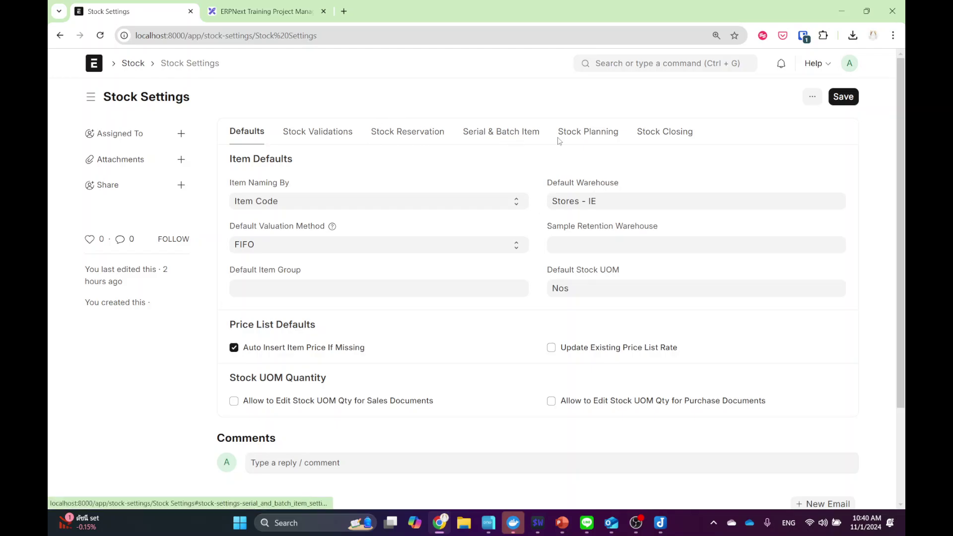
{"action": "left_click", "coordinate": [496, 140]}
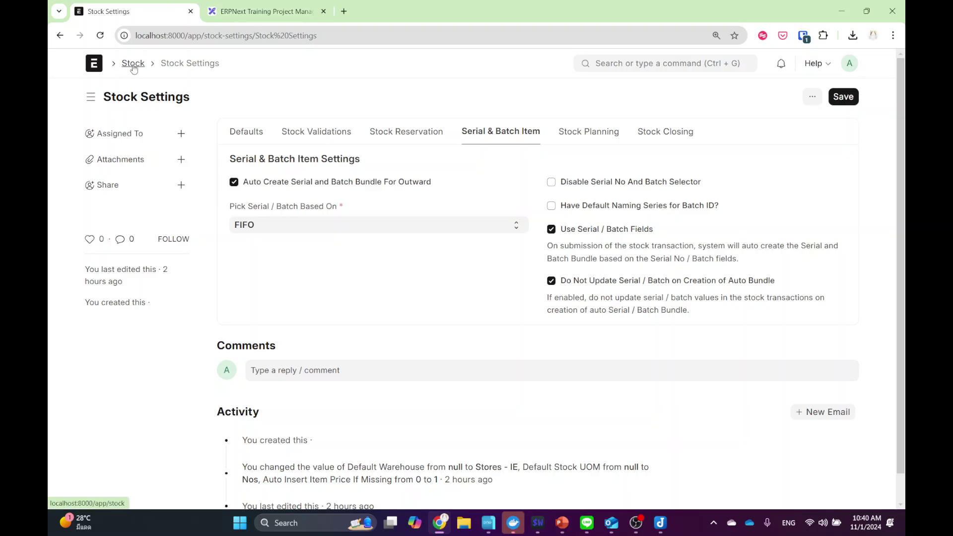
- Create a new stock entry from the Stock Entry list and set its type to Material Receipt
{"action": "left_click", "coordinate": [92, 63]}
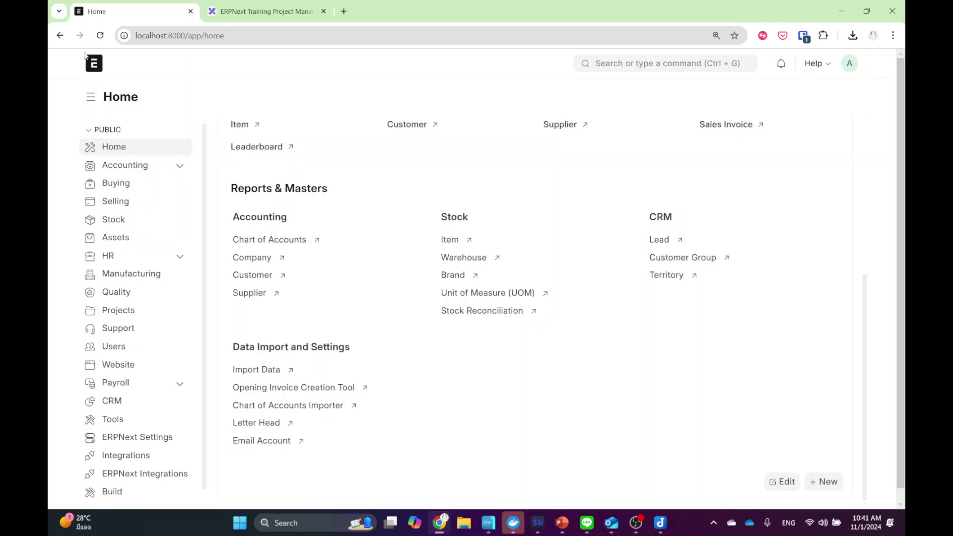
{"action": "left_click", "coordinate": [621, 64]}
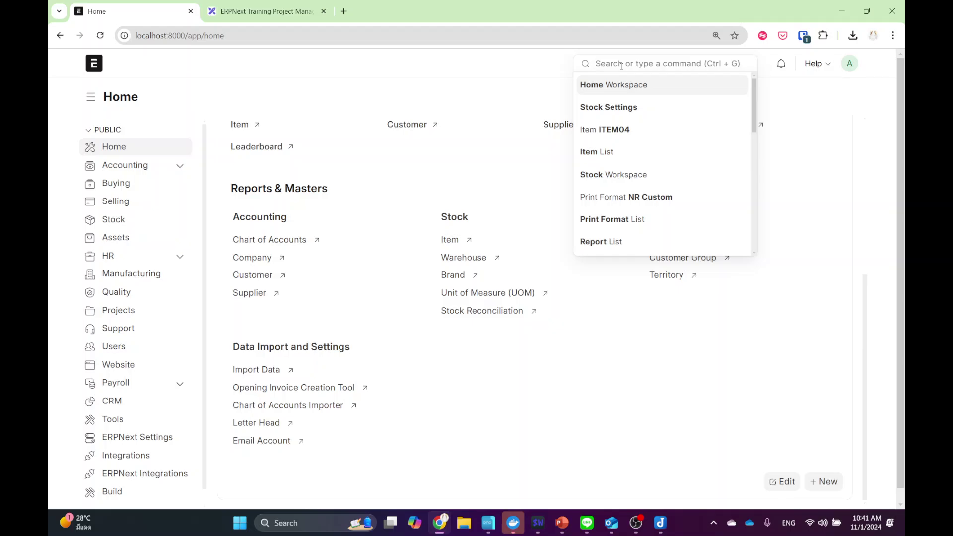
{"action": "type", "text": "stock entry"}
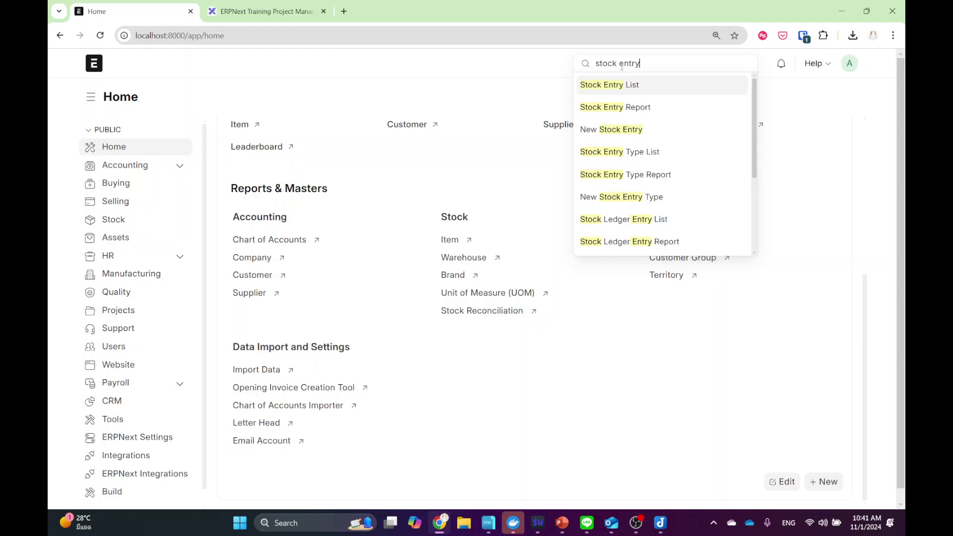
{"action": "left_click", "coordinate": [656, 83]}
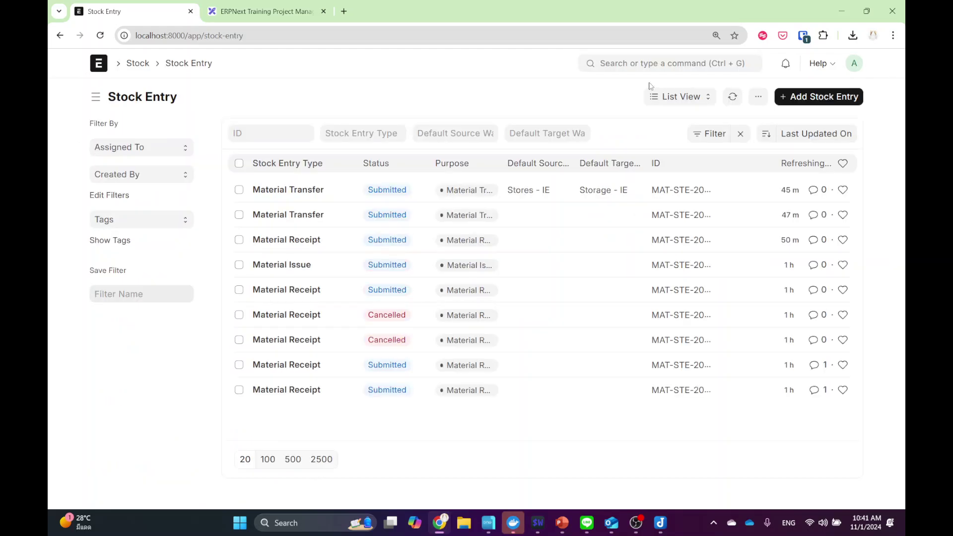
{"action": "left_click", "coordinate": [800, 98]}
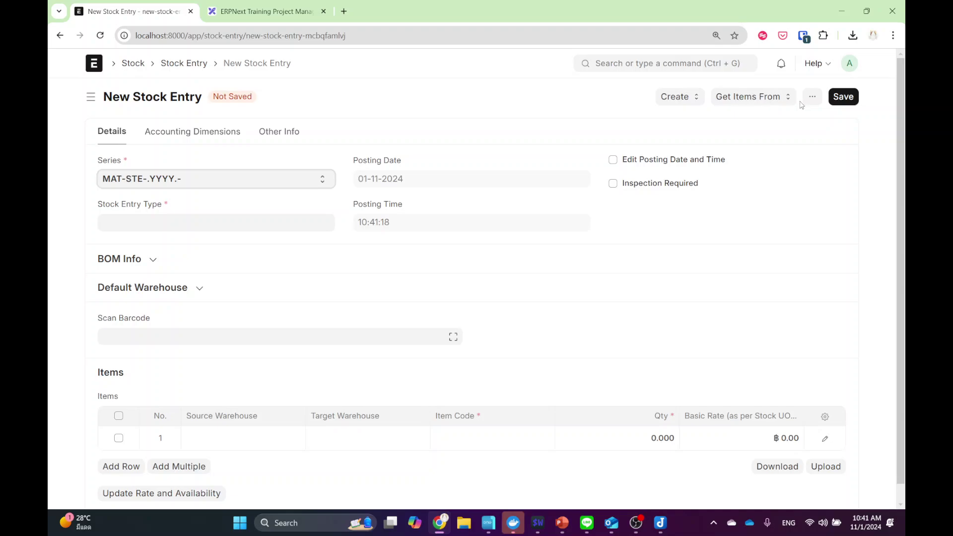
{"action": "left_click", "coordinate": [318, 223]}
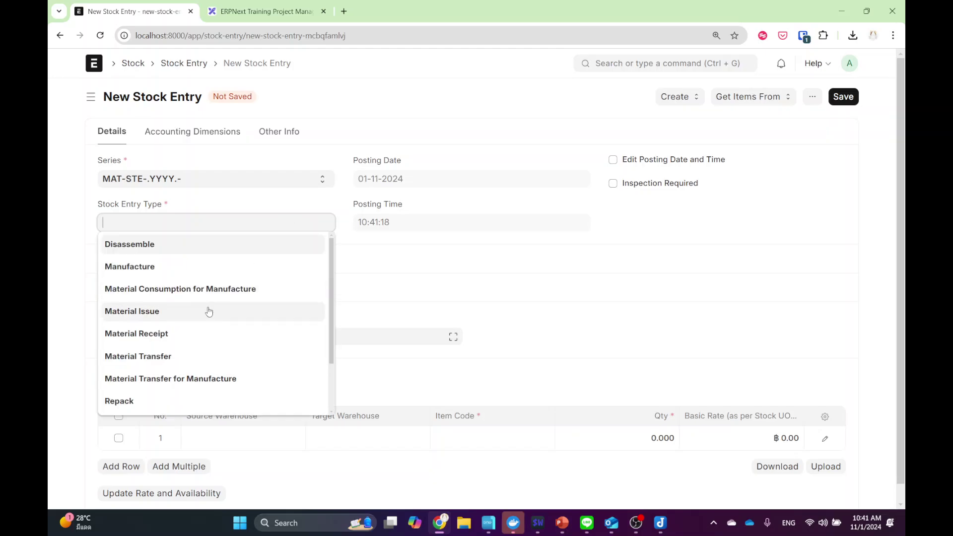
{"action": "left_click", "coordinate": [176, 339]}
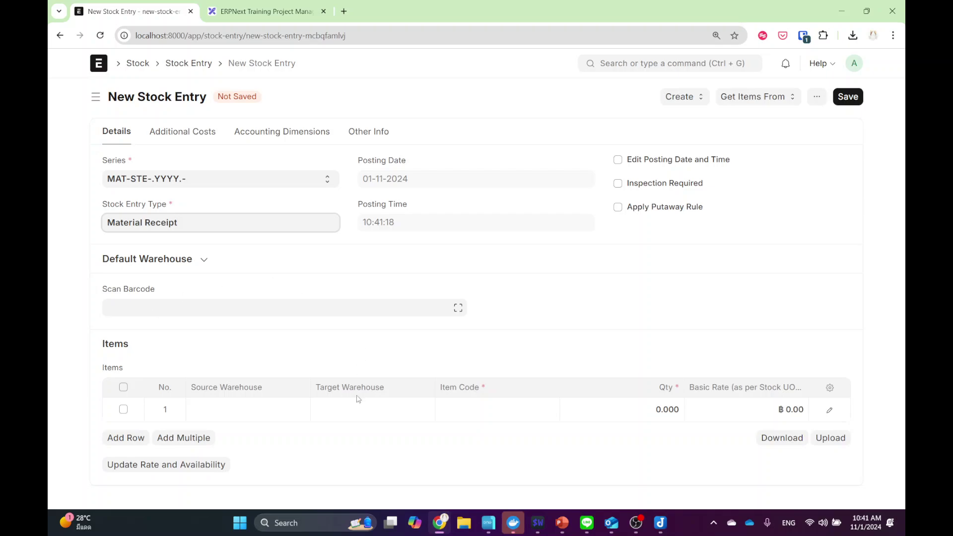
- Set the target warehouse of the first item row to Stores - IE
{"action": "left_click", "coordinate": [350, 417]}
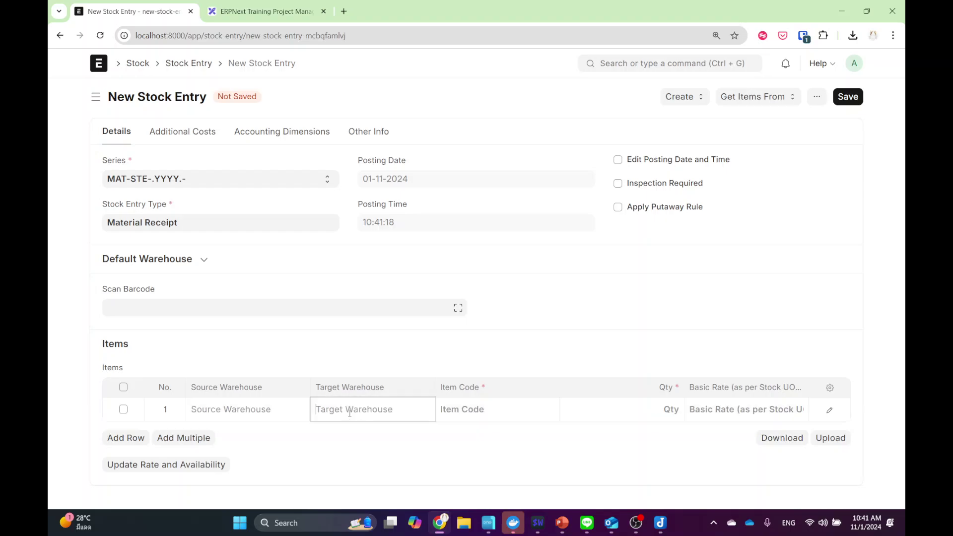
{"action": "scroll", "coordinate": [351, 412], "scroll_direction": "down", "scroll_amount": 2}
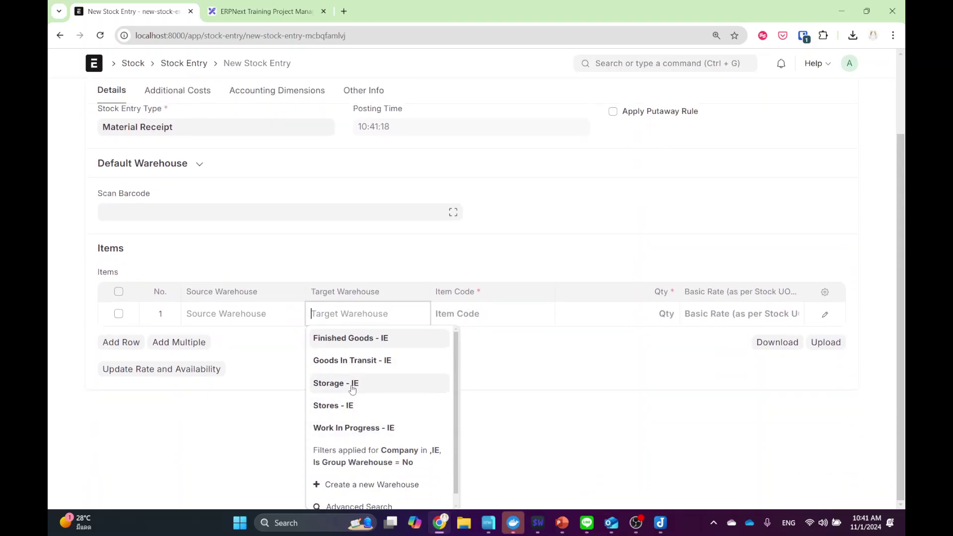
{"action": "left_click", "coordinate": [346, 404]}
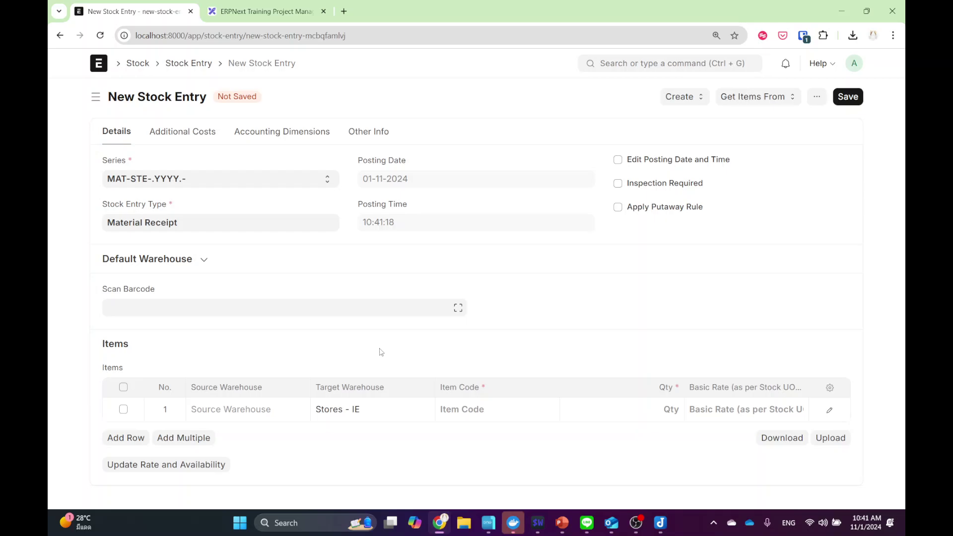
- Set the first item row to ITEM04 with a quantity of 50
{"action": "left_click", "coordinate": [476, 412]}
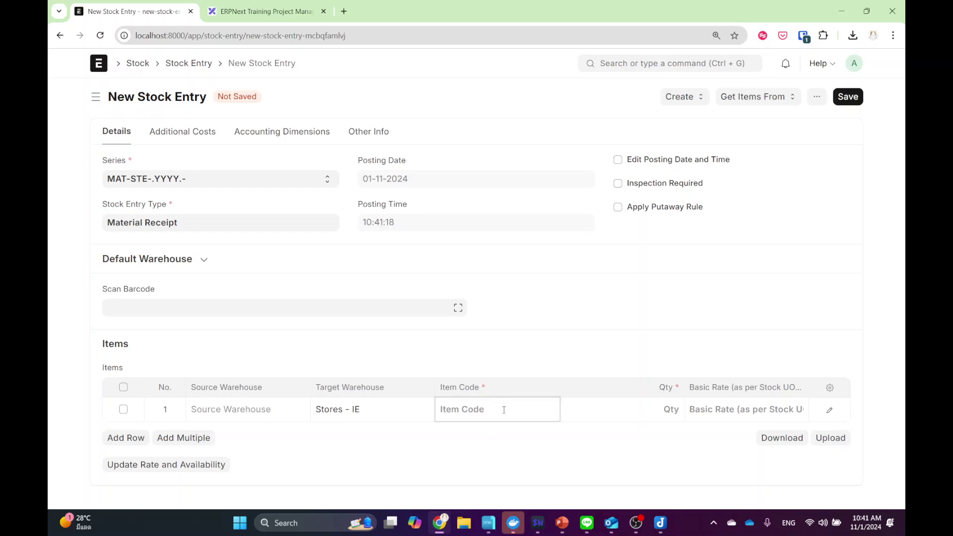
{"action": "scroll", "coordinate": [490, 457], "scroll_direction": "down", "scroll_amount": 4}
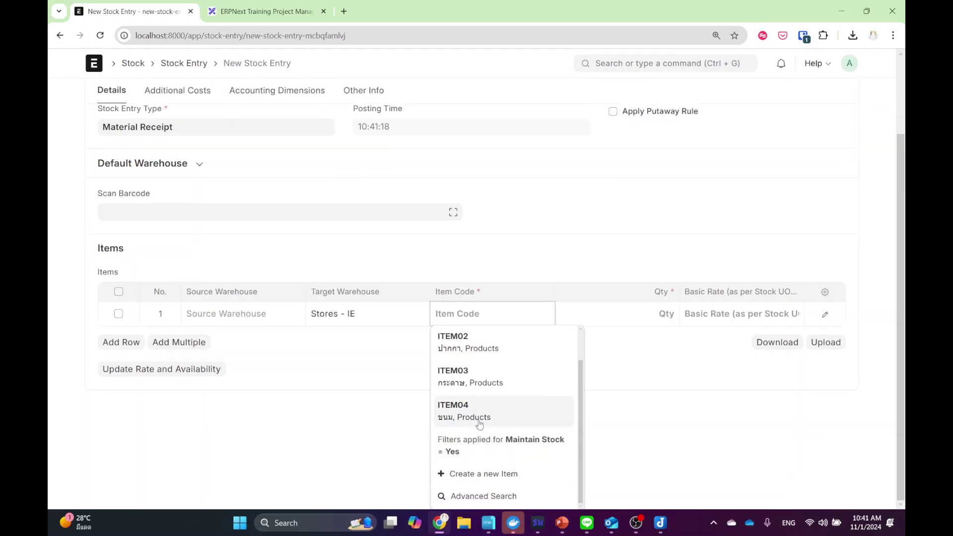
{"action": "left_click", "coordinate": [478, 417]}
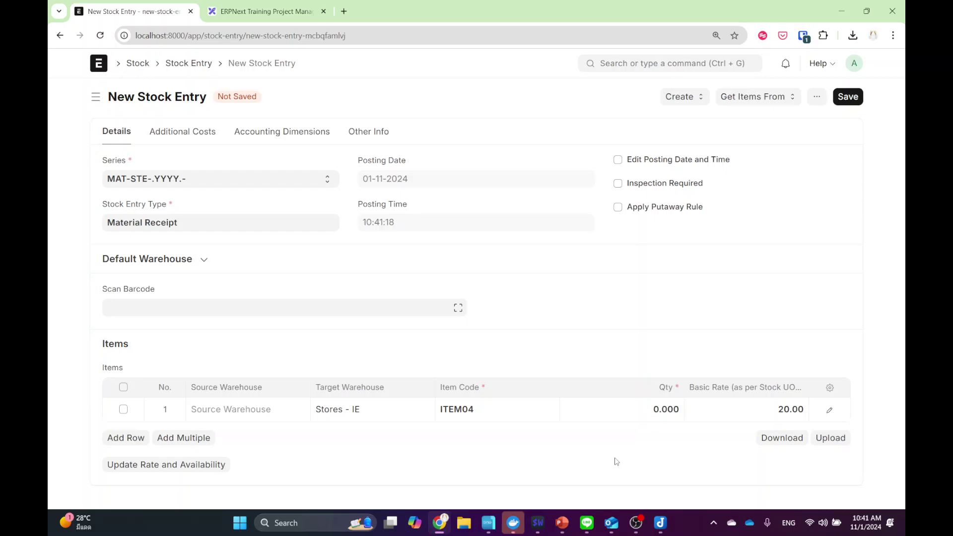
{"action": "left_click", "coordinate": [665, 417]}
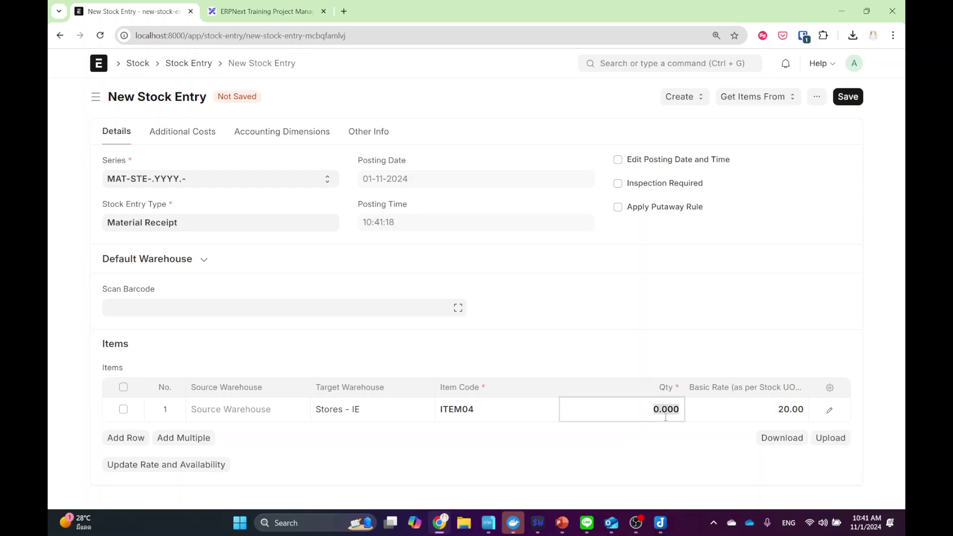
{"action": "key", "text": "Num_Lock"}
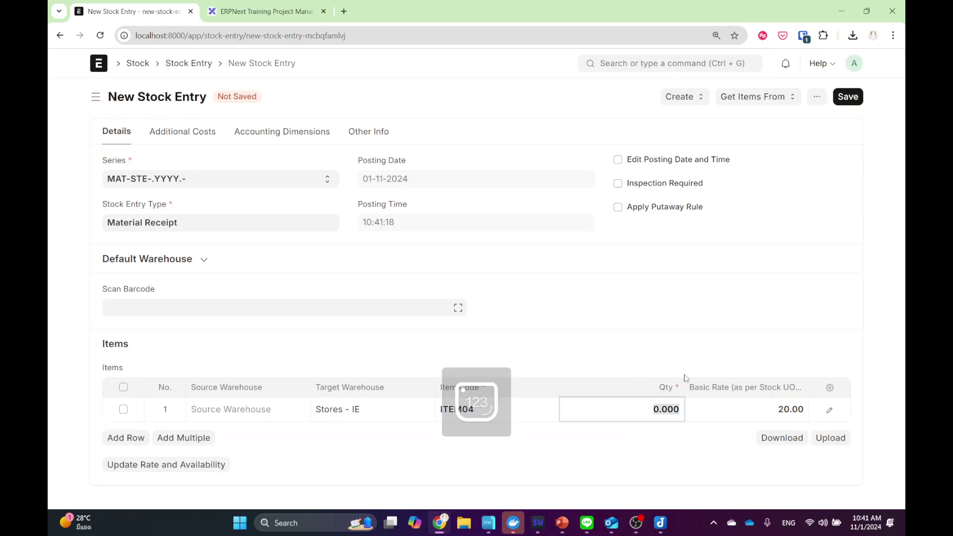
{"action": "type", "text": "50"}
{"action": "left_click", "coordinate": [679, 327]}
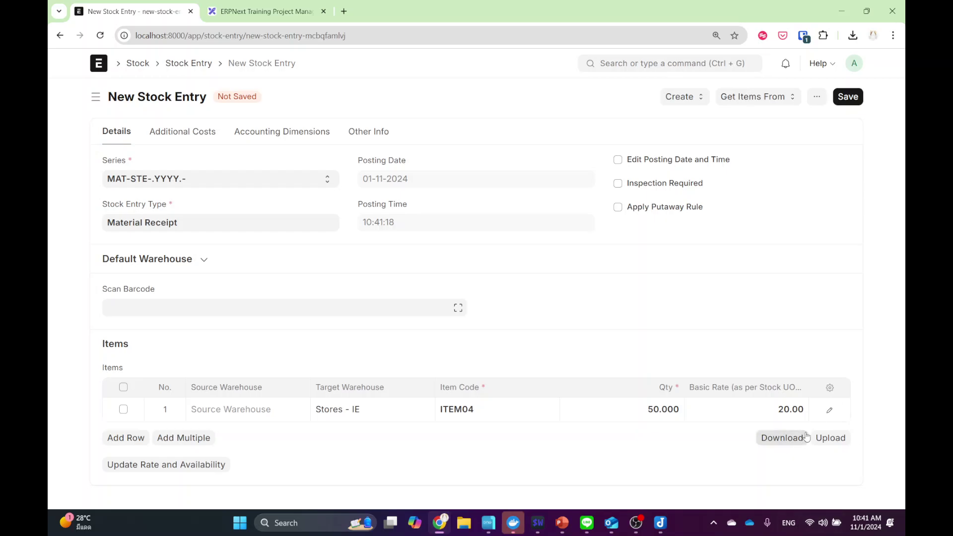
- Open the ITEM04 row's details, review its rates and Serial No / Batch fields, and close it without changes
{"action": "left_click", "coordinate": [828, 412]}
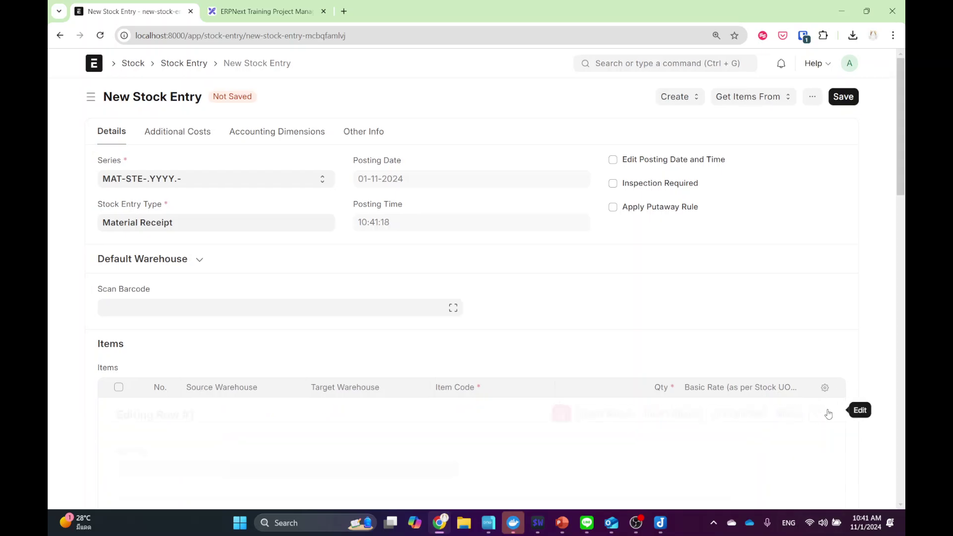
{"action": "scroll", "coordinate": [430, 378], "scroll_direction": "down", "scroll_amount": 3}
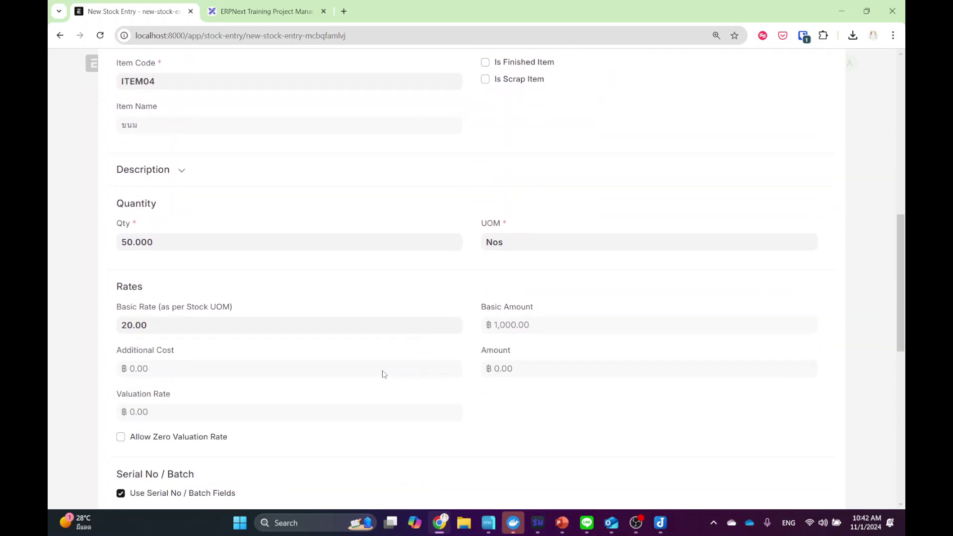
{"action": "scroll", "coordinate": [384, 375], "scroll_direction": "down", "scroll_amount": 3}
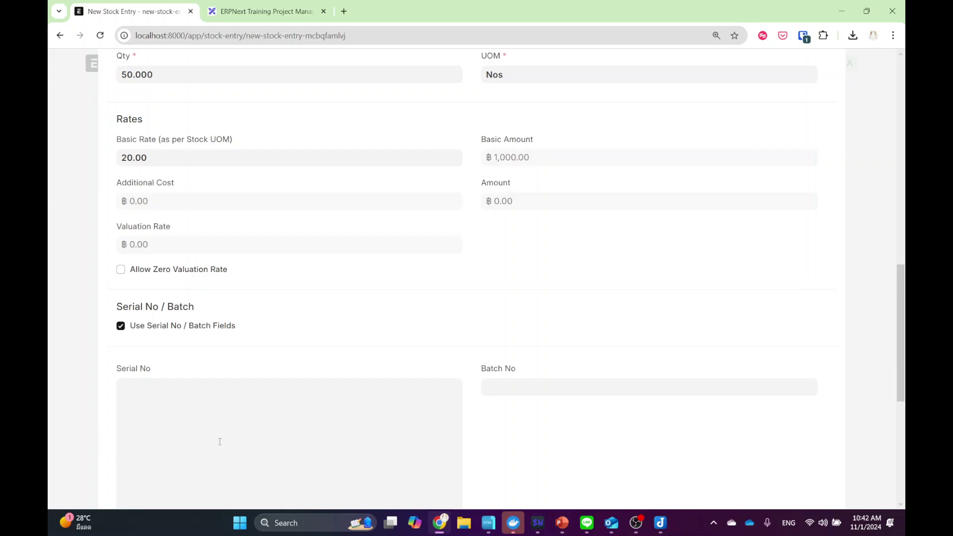
{"action": "left_click", "coordinate": [75, 369]}
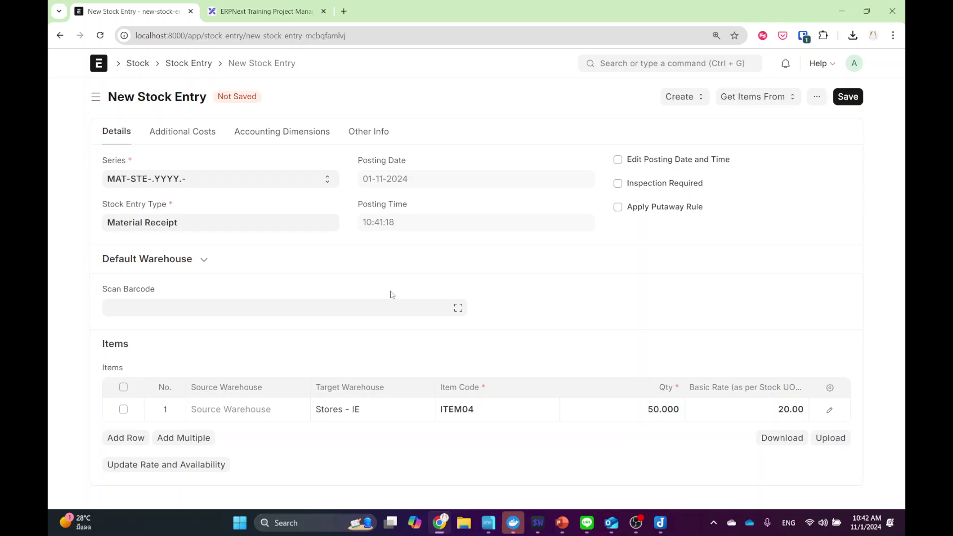
- Save the Material Receipt and submit it
{"action": "left_click", "coordinate": [846, 99]}
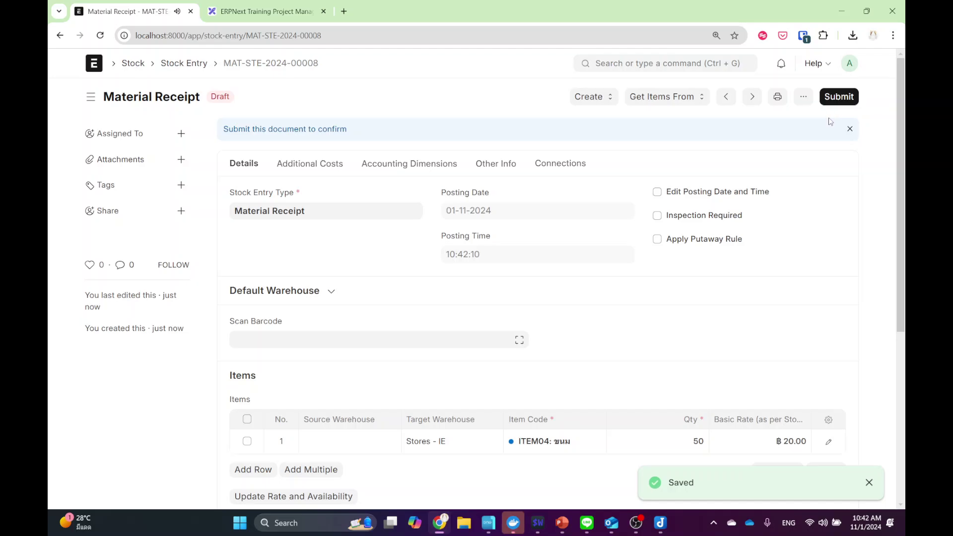
{"action": "left_click", "coordinate": [838, 103]}
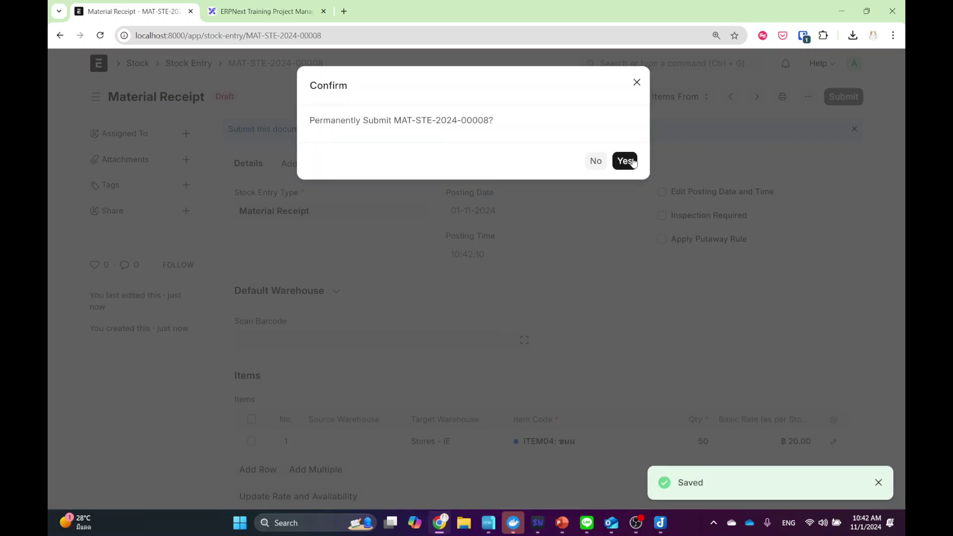
{"action": "left_click", "coordinate": [625, 160]}
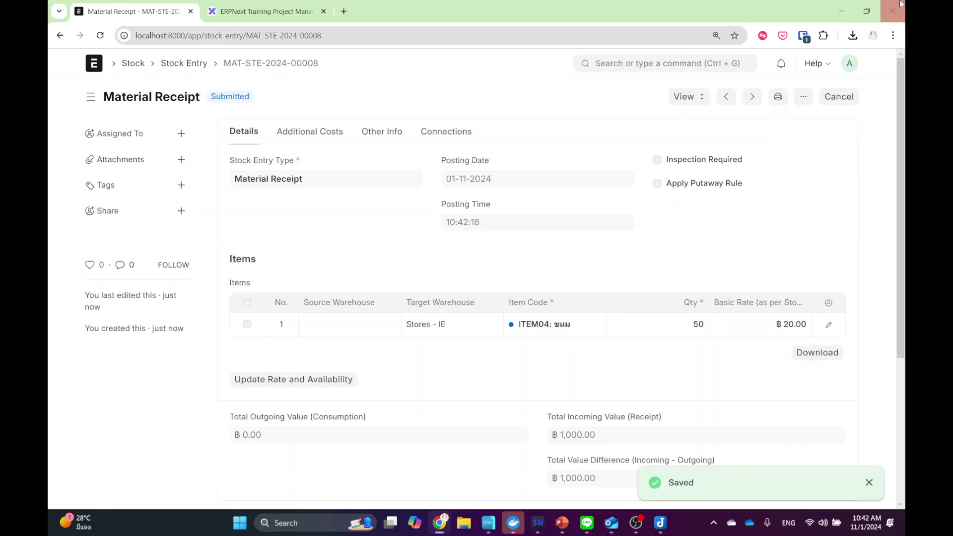
- Open the Serial and Batch Bundle linked in the submitted item row and review its batch number, quantity, rate and reference details
{"action": "left_click", "coordinate": [829, 325]}
{"action": "scroll", "coordinate": [547, 263], "scroll_direction": "down", "scroll_amount": 8}
{"action": "scroll", "coordinate": [547, 263], "scroll_direction": "down", "scroll_amount": 5}
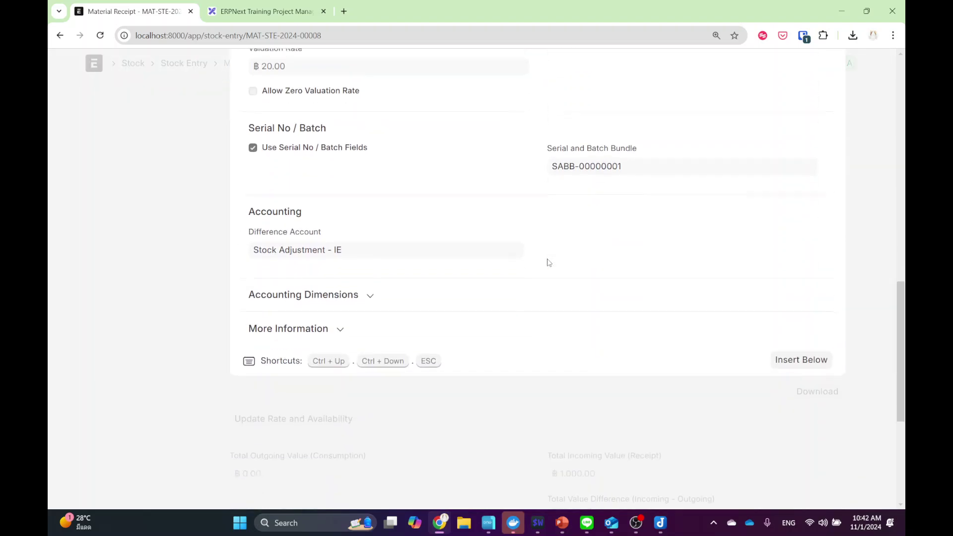
{"action": "scroll", "coordinate": [549, 273], "scroll_direction": "up", "scroll_amount": 2}
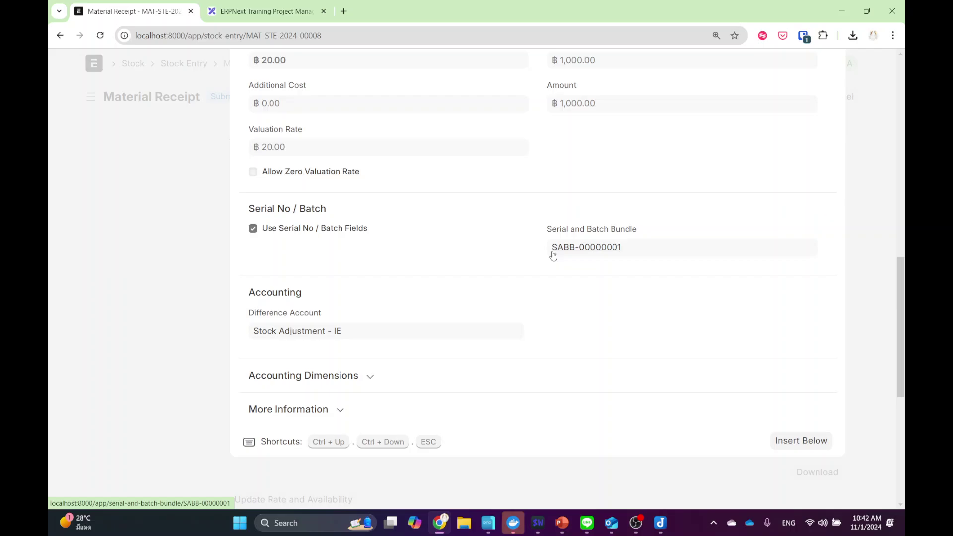
{"action": "left_click", "coordinate": [619, 250]}
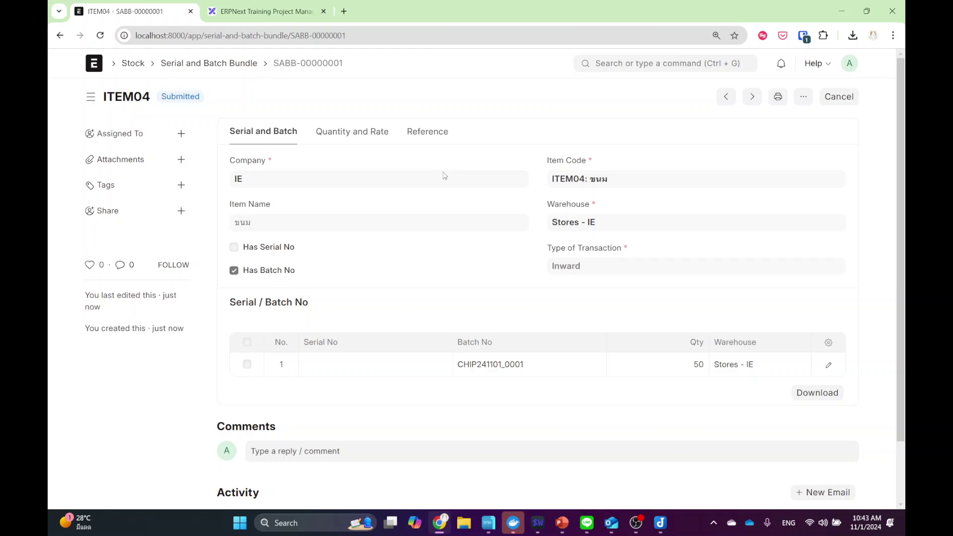
{"action": "left_click", "coordinate": [342, 128]}
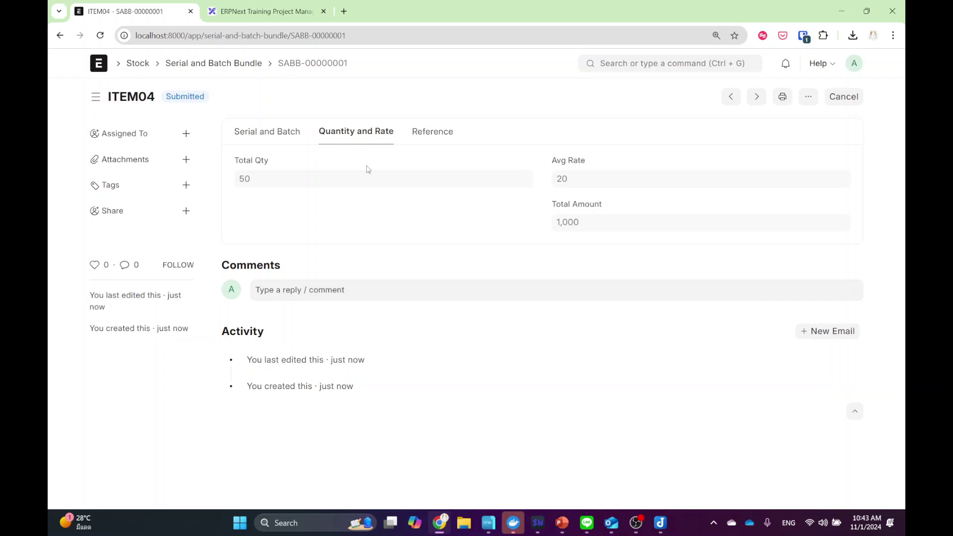
{"action": "left_click", "coordinate": [426, 134]}
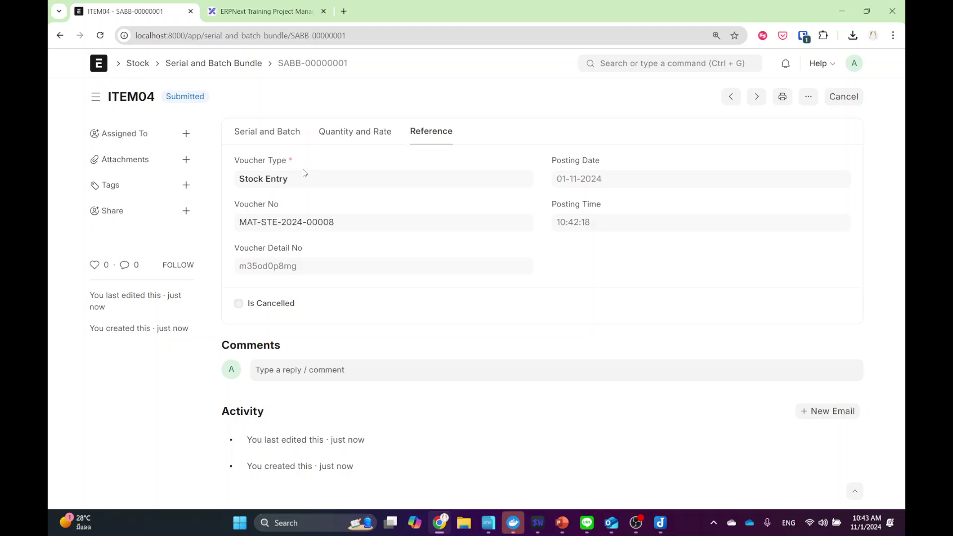
{"action": "left_click", "coordinate": [657, 64]}
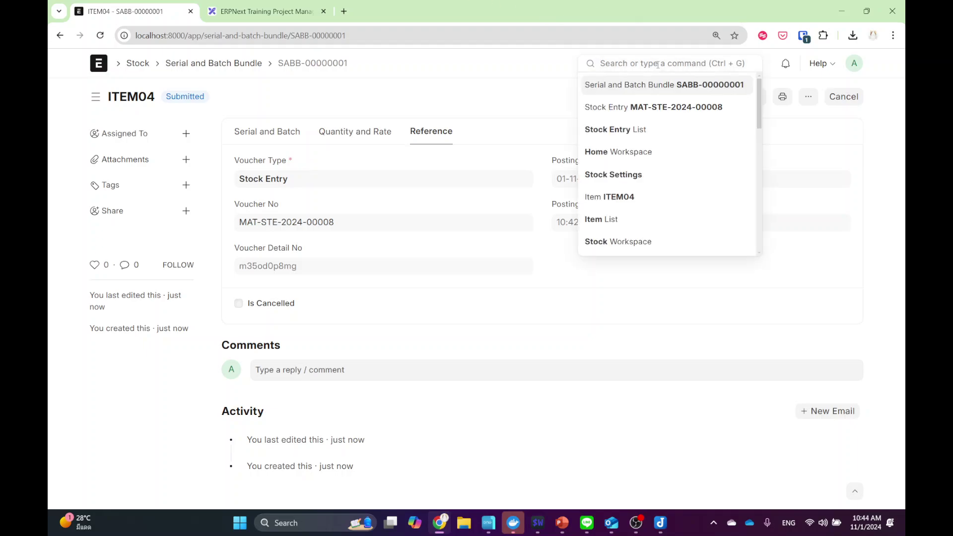
{"action": "type", "text": "bat"}
{"action": "key", "text": "BackSpace"}
{"action": "key", "text": "BackSpace"}
{"action": "key", "text": "BackSpace"}
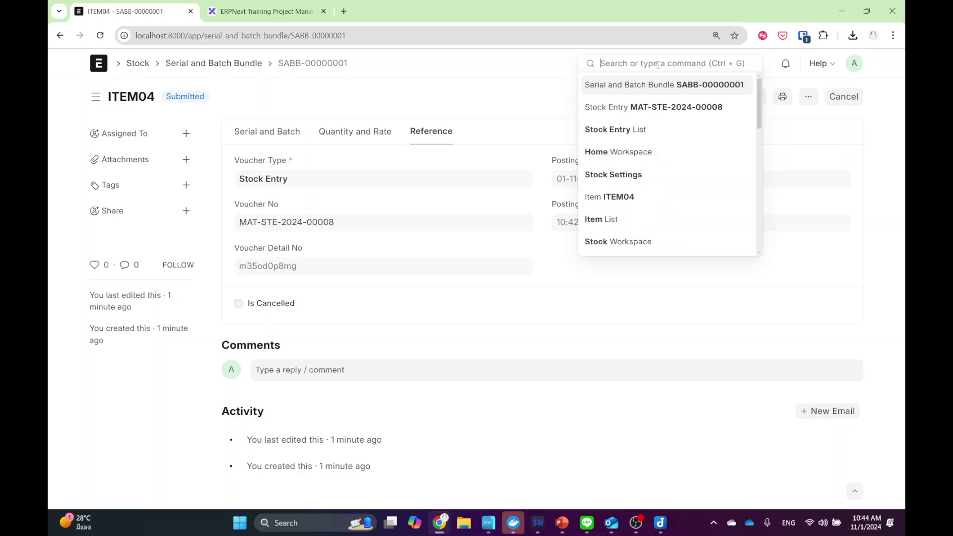
- Go to the Stock workspace and show its Masters & Reports section
{"action": "left_click", "coordinate": [99, 64]}
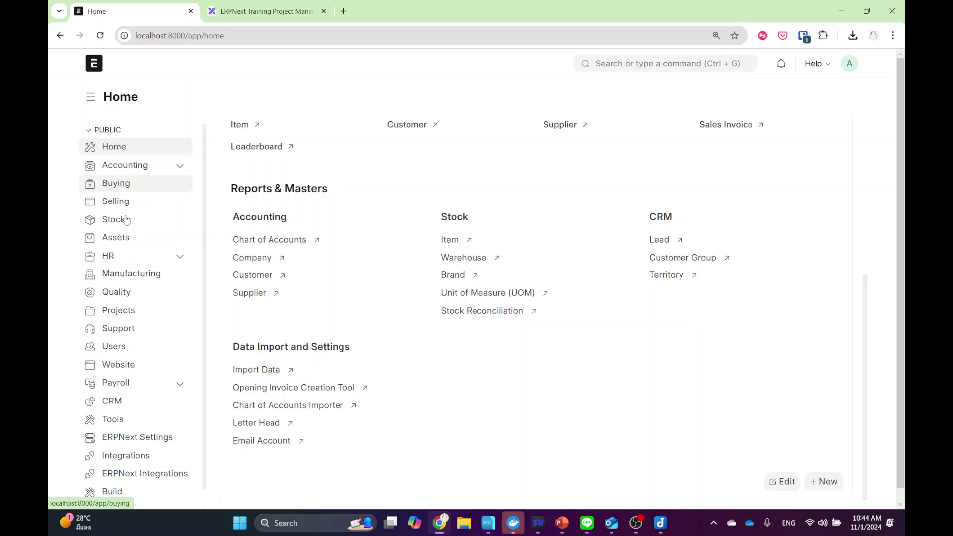
{"action": "left_click", "coordinate": [124, 220]}
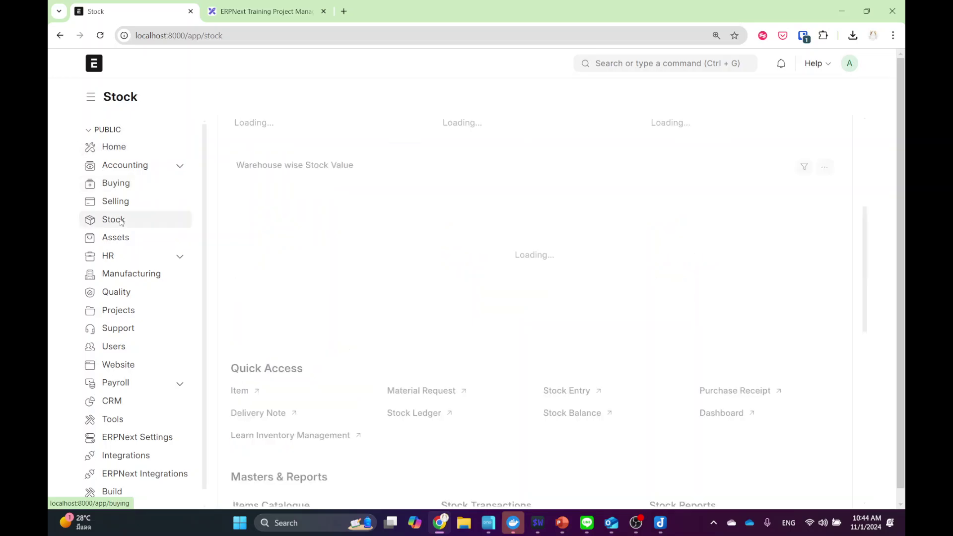
{"action": "scroll", "coordinate": [549, 270], "scroll_direction": "down", "scroll_amount": 5}
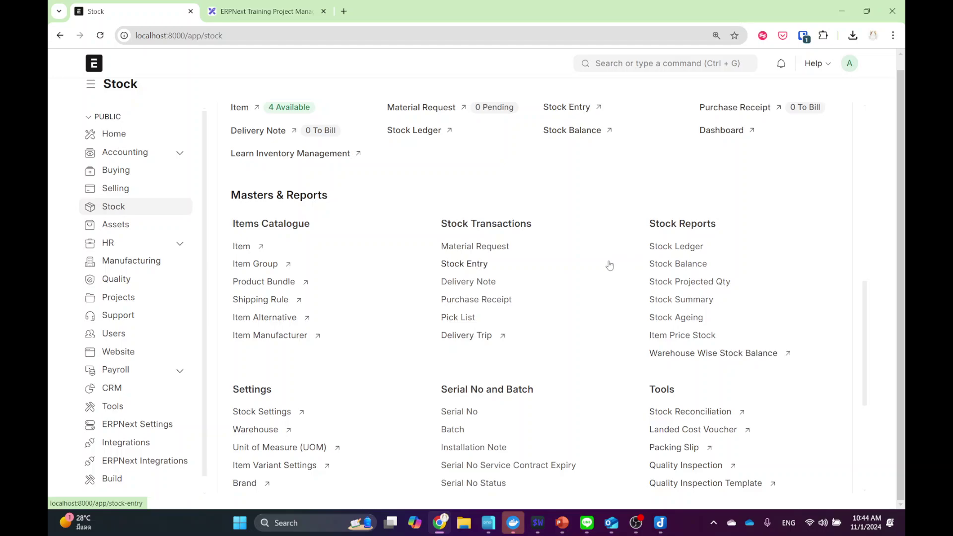
{"action": "key", "text": "ctrl+f"}
{"action": "type", "text": "bath"}
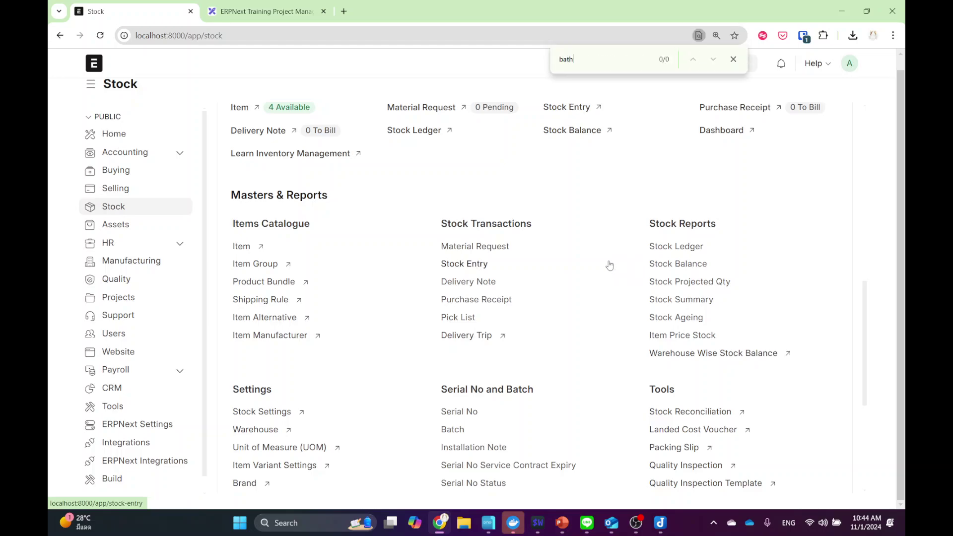
{"action": "key", "text": "BackSpace"}
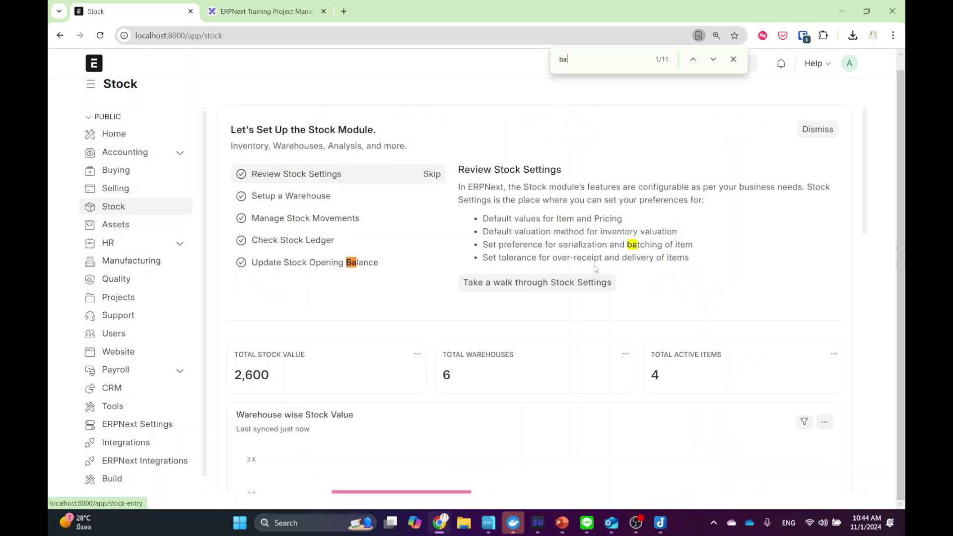
{"action": "key", "text": "BackSpace"}
{"action": "key", "text": "BackSpace"}
- Open the Batch list from the Serial No and Batch section and close the browser's page search
{"action": "scroll", "coordinate": [517, 323], "scroll_direction": "down", "scroll_amount": 10}
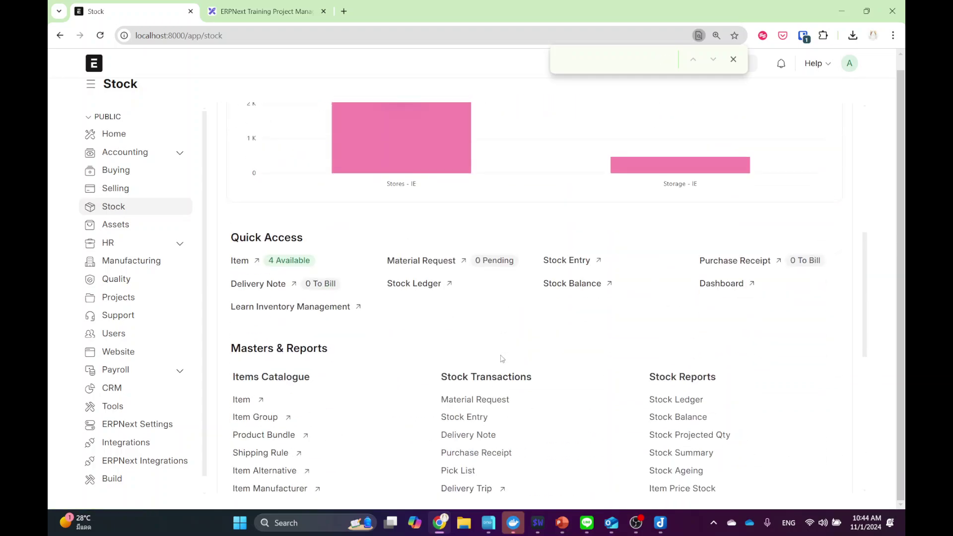
{"action": "scroll", "coordinate": [501, 372], "scroll_direction": "down", "scroll_amount": 2}
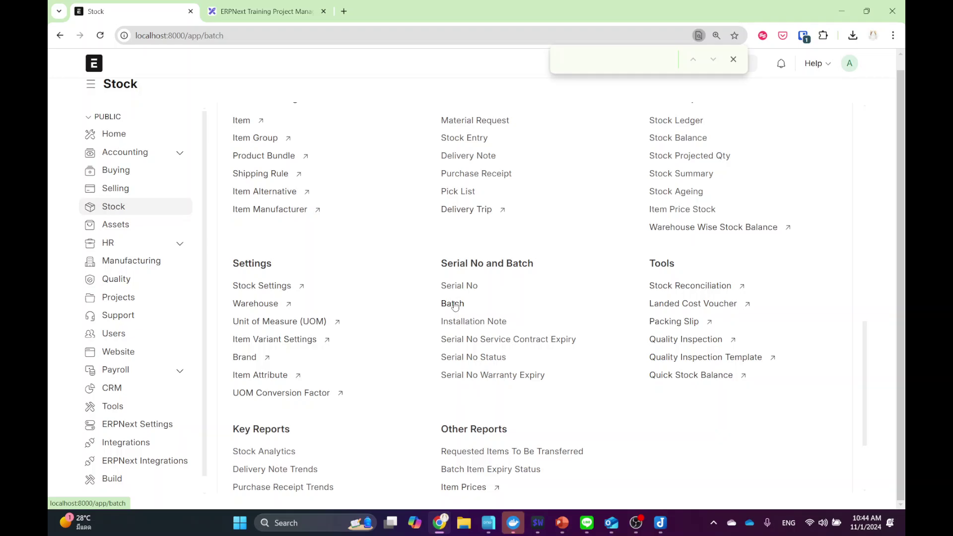
{"action": "left_click", "coordinate": [453, 305]}
{"action": "left_click", "coordinate": [733, 60]}
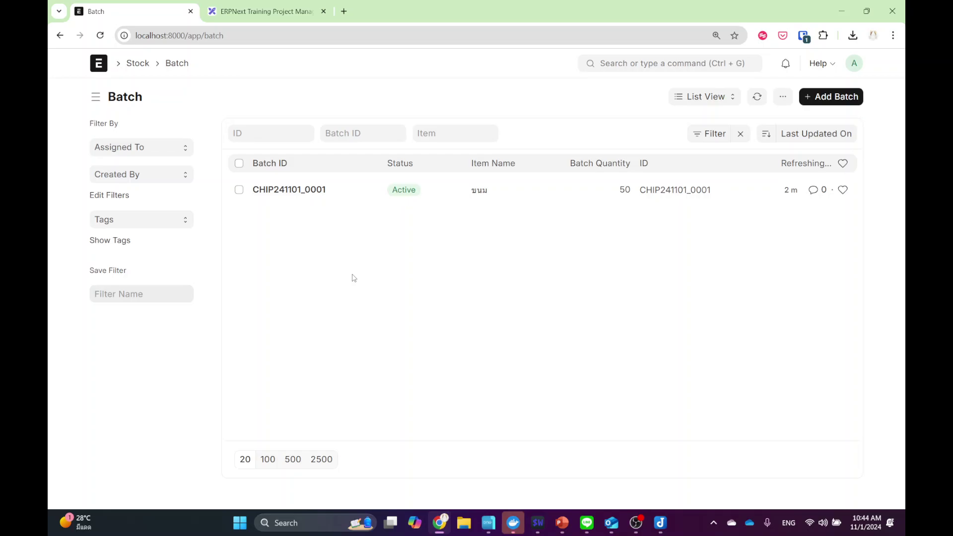
- Open batch CHIP241101_0001 and review its connections, stock levels, batch details and source document
{"action": "left_click", "coordinate": [315, 198]}
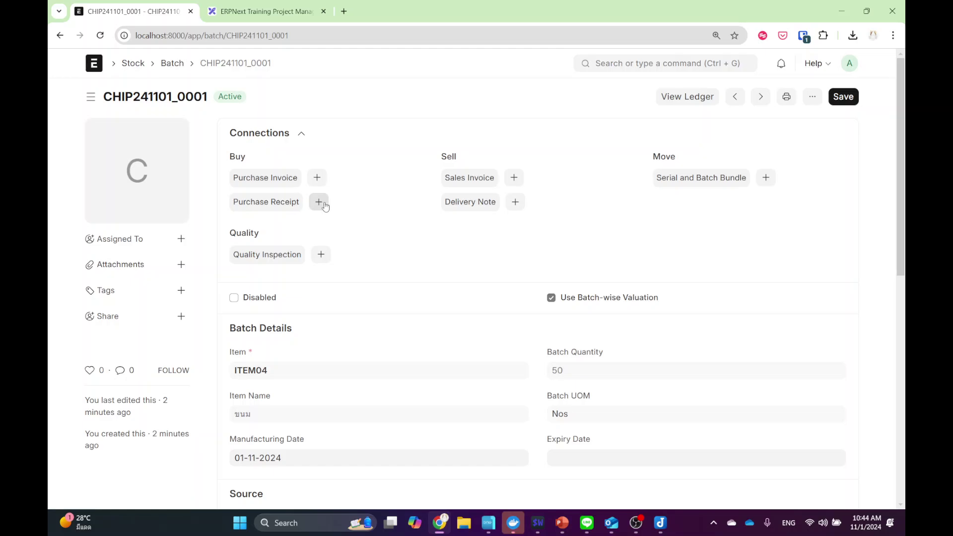
{"action": "scroll", "coordinate": [350, 248], "scroll_direction": "down", "scroll_amount": 2}
{"action": "scroll", "coordinate": [391, 263], "scroll_direction": "up", "scroll_amount": 3}
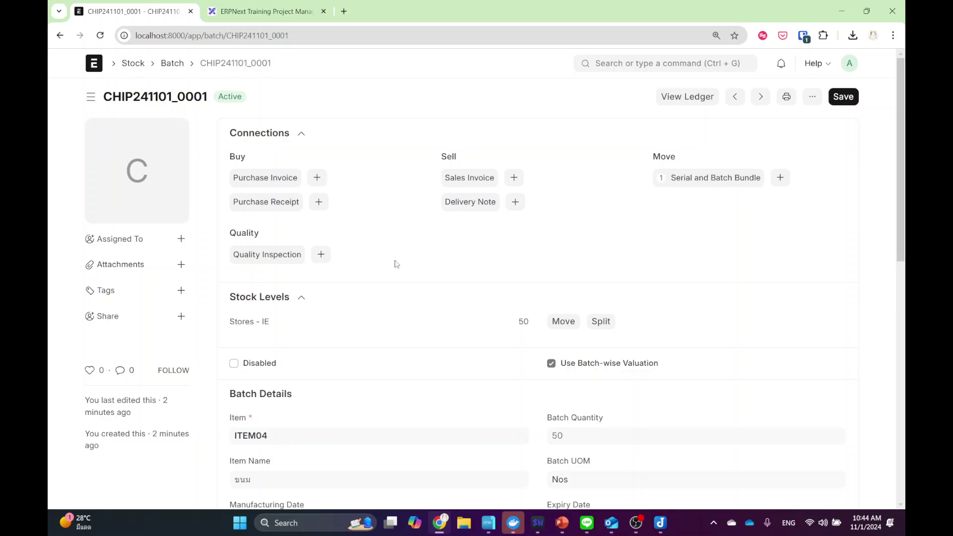
{"action": "scroll", "coordinate": [469, 310], "scroll_direction": "down", "scroll_amount": 3}
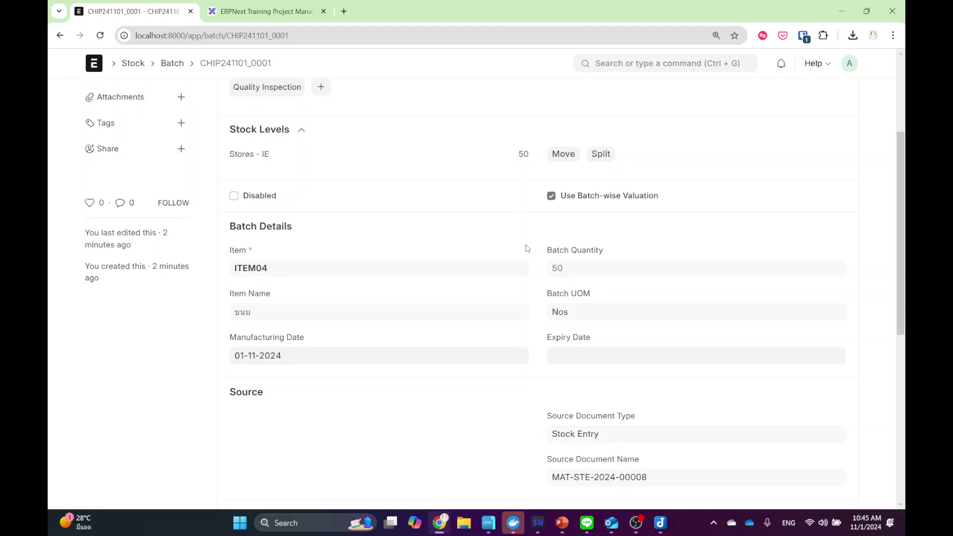
- Find and open the Stock Ledger report, and clear its voucher number filter
{"action": "left_click", "coordinate": [624, 64]}
{"action": "type", "text": "stock"}
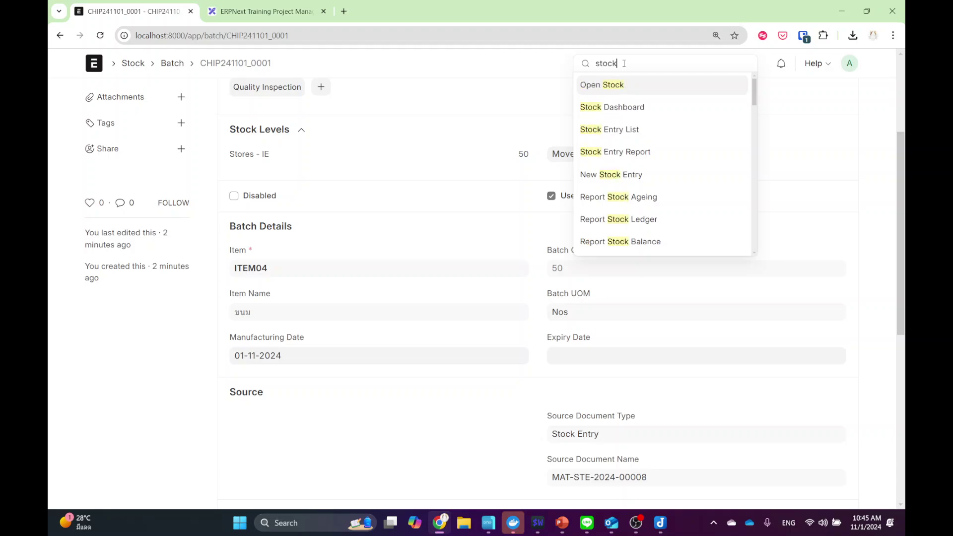
{"action": "type", "text": " ledger"}
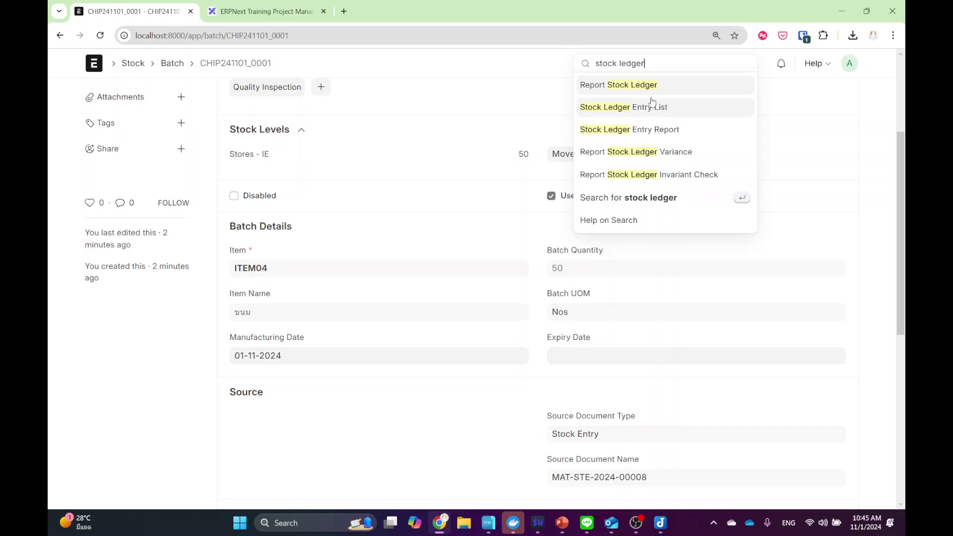
{"action": "left_click", "coordinate": [651, 86]}
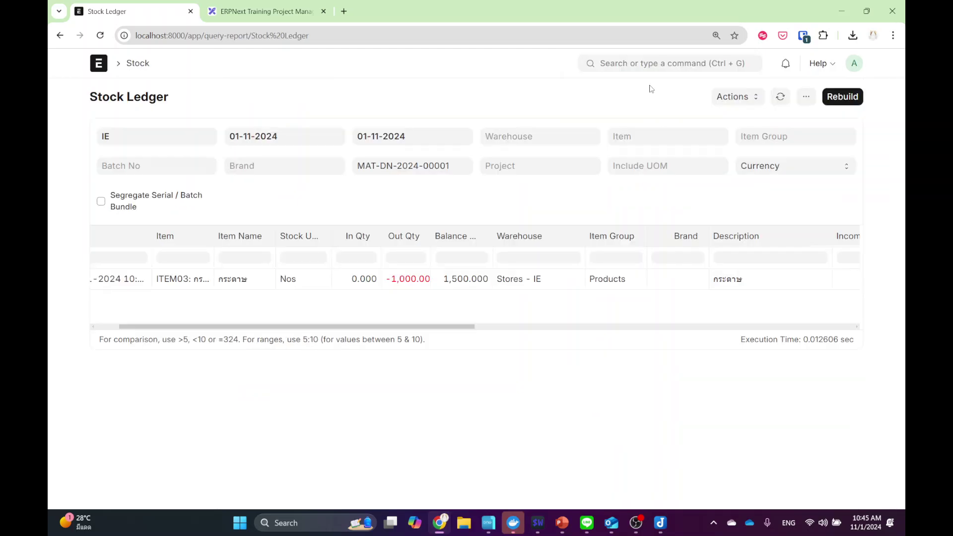
{"action": "left_click", "coordinate": [458, 168]}
{"action": "key", "text": "ctrl+a"}
{"action": "key", "text": "BackSpace"}
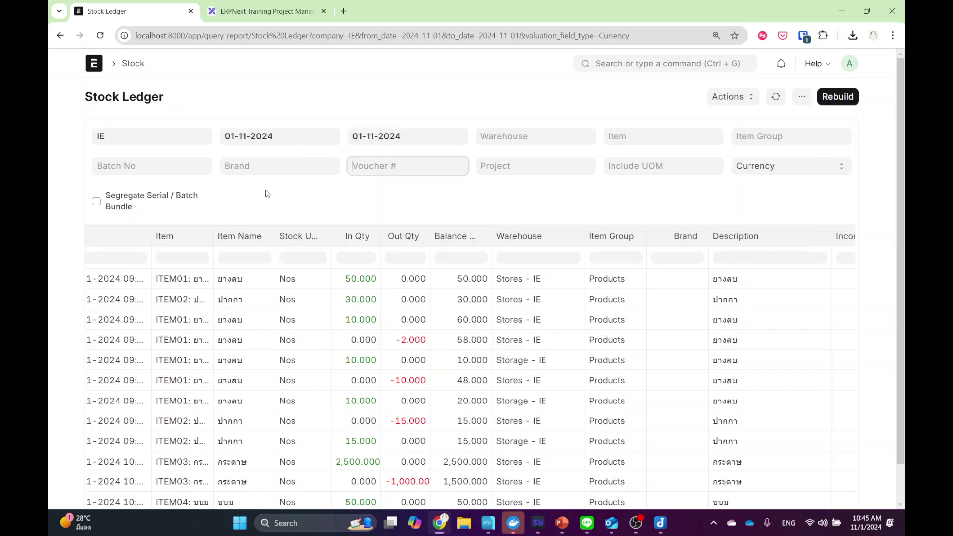
- Filter the Stock Ledger by batch CHIP241101_0001 and examine the entry's quantity, value, voucher and batch columns
{"action": "left_click", "coordinate": [144, 164]}
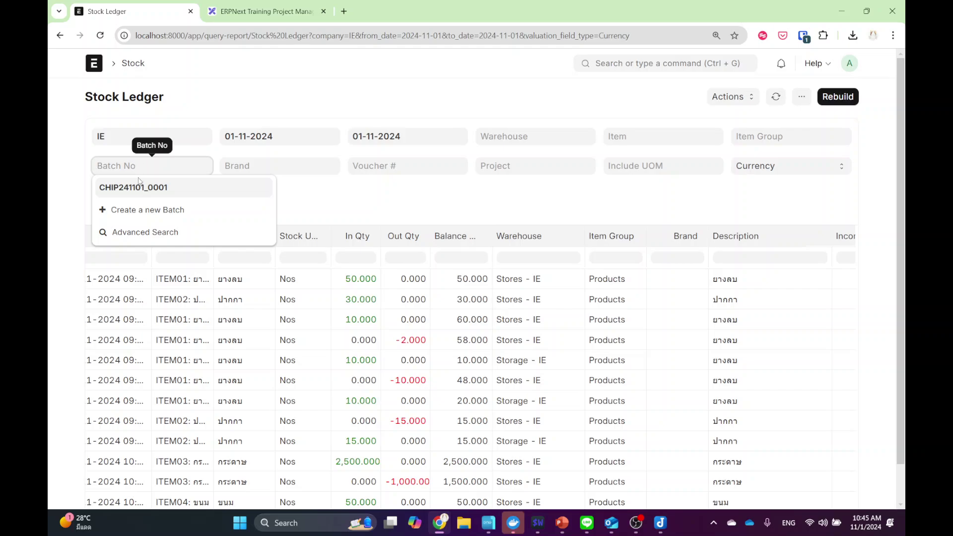
{"action": "left_click", "coordinate": [138, 187]}
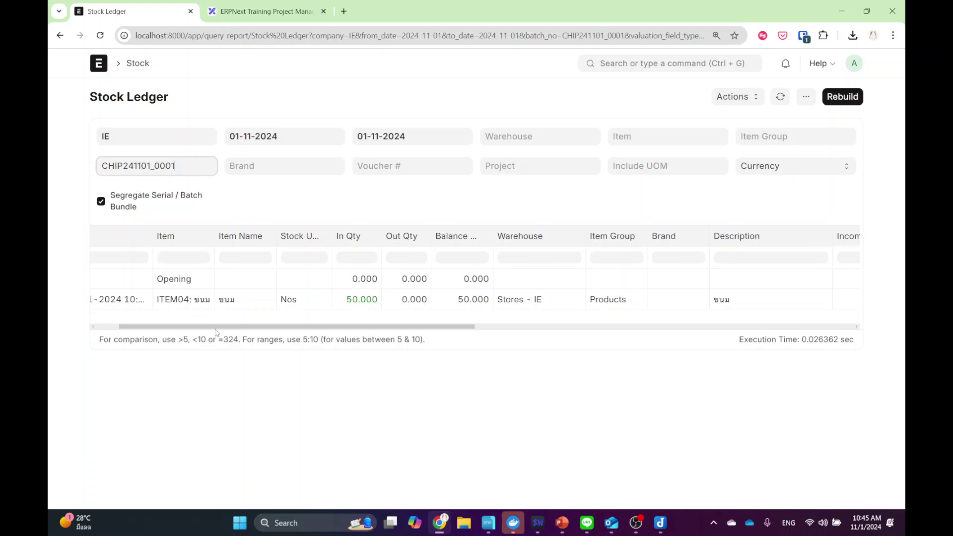
{"action": "left_click_drag", "start_coordinate": [216, 326], "coordinate": [589, 344]}
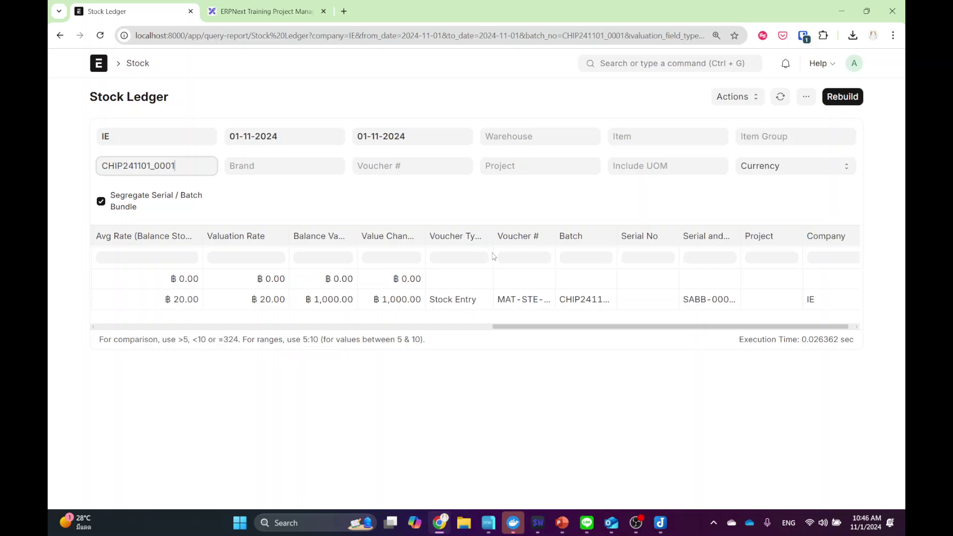
- Go to the Stock workspace's Stock Entry list and start a new stock entry
{"action": "left_click", "coordinate": [92, 72]}
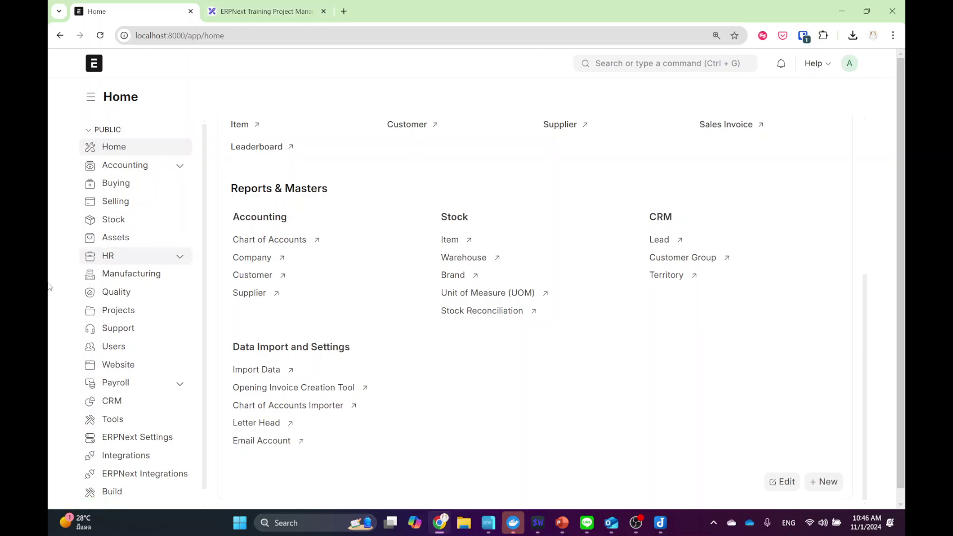
{"action": "left_click", "coordinate": [125, 224]}
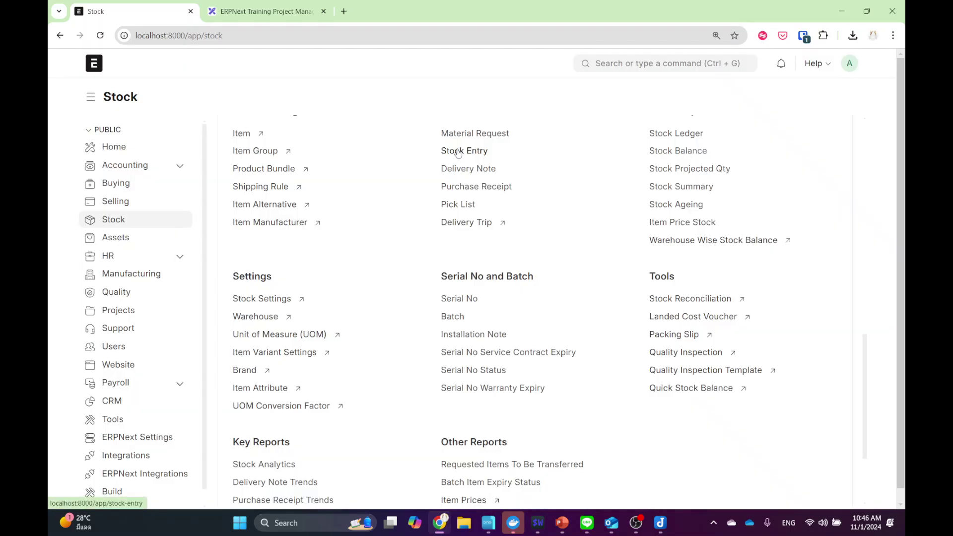
{"action": "left_click", "coordinate": [457, 154]}
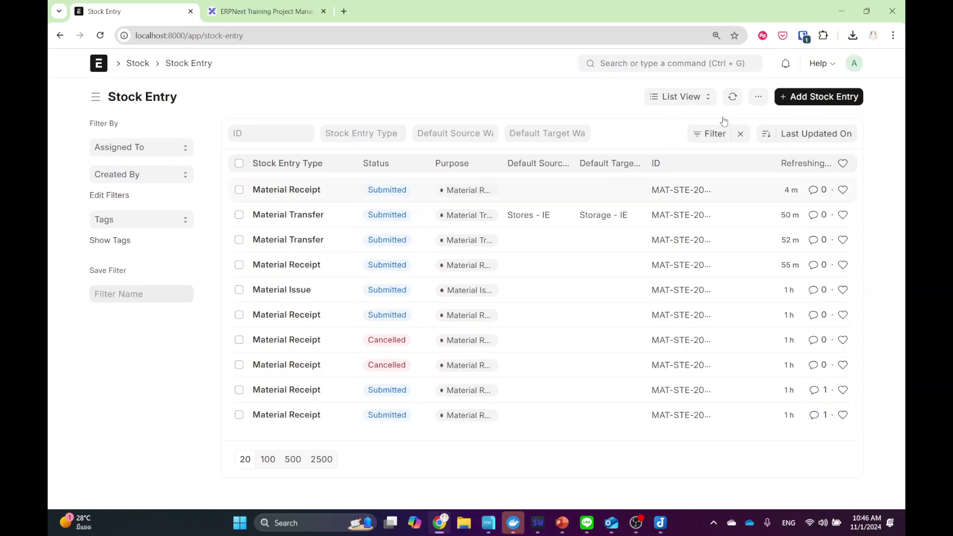
{"action": "left_click", "coordinate": [797, 98]}
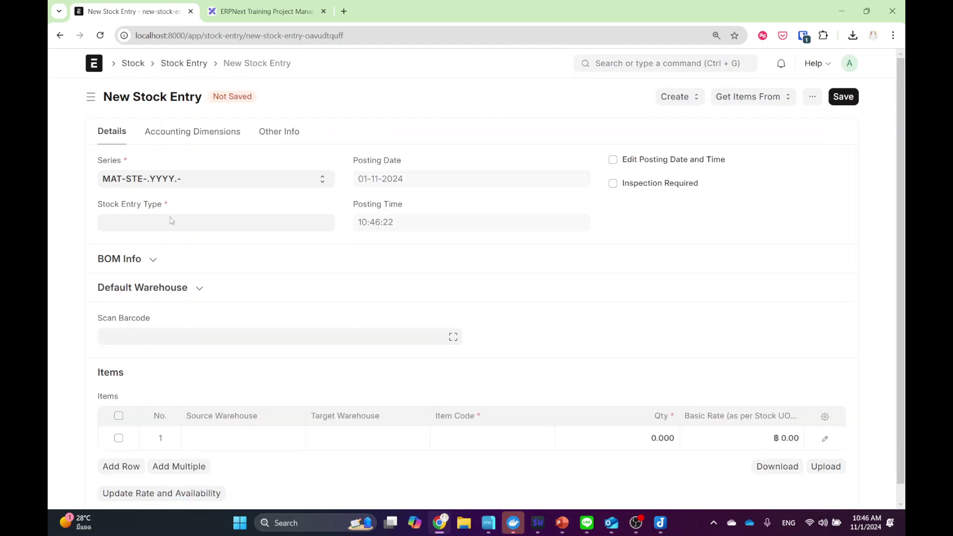
{"action": "left_click", "coordinate": [170, 221]}
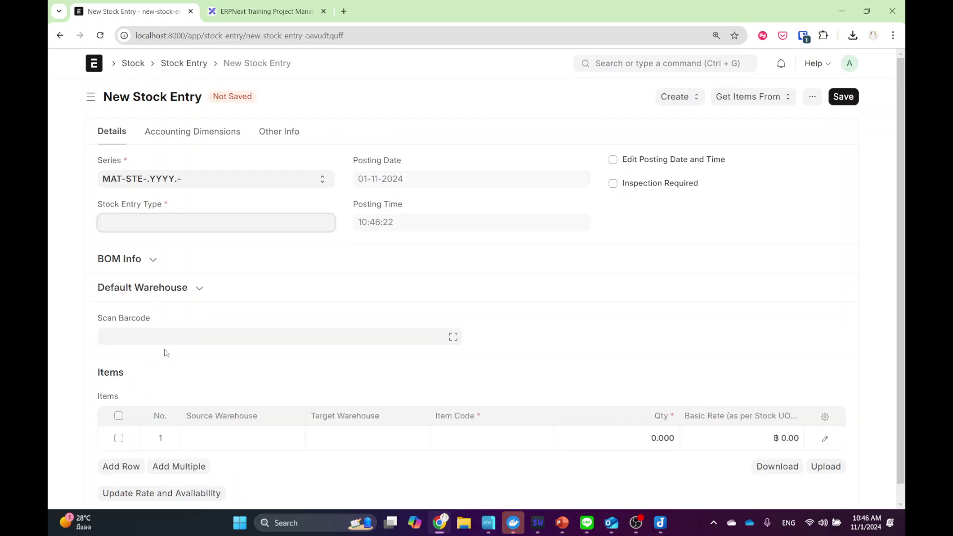
{"action": "left_click", "coordinate": [176, 228]}
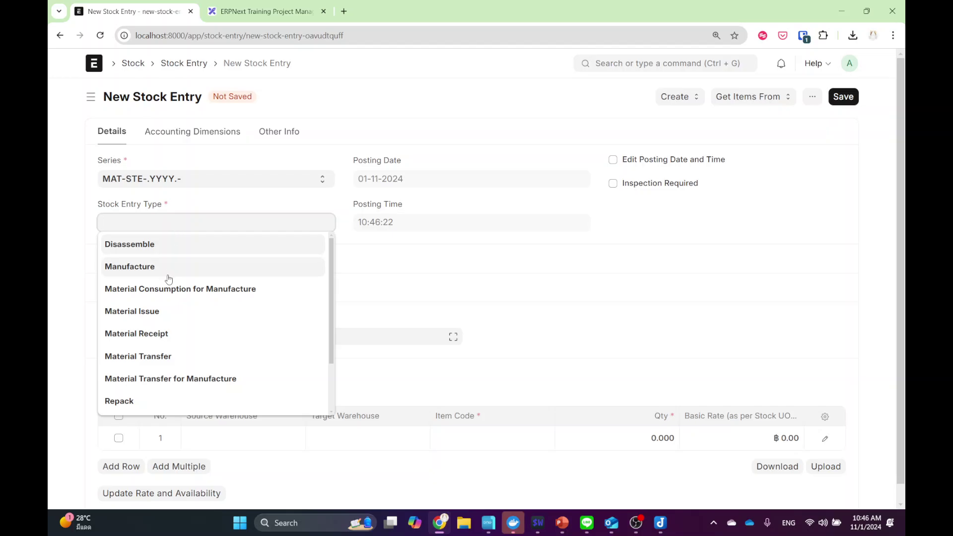
{"action": "left_click", "coordinate": [159, 332]}
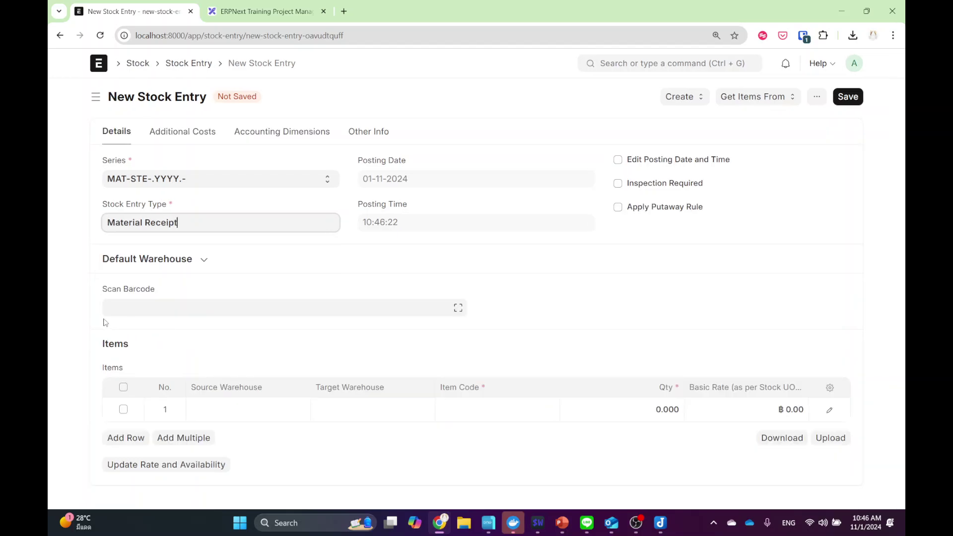
{"action": "left_click", "coordinate": [82, 287]}
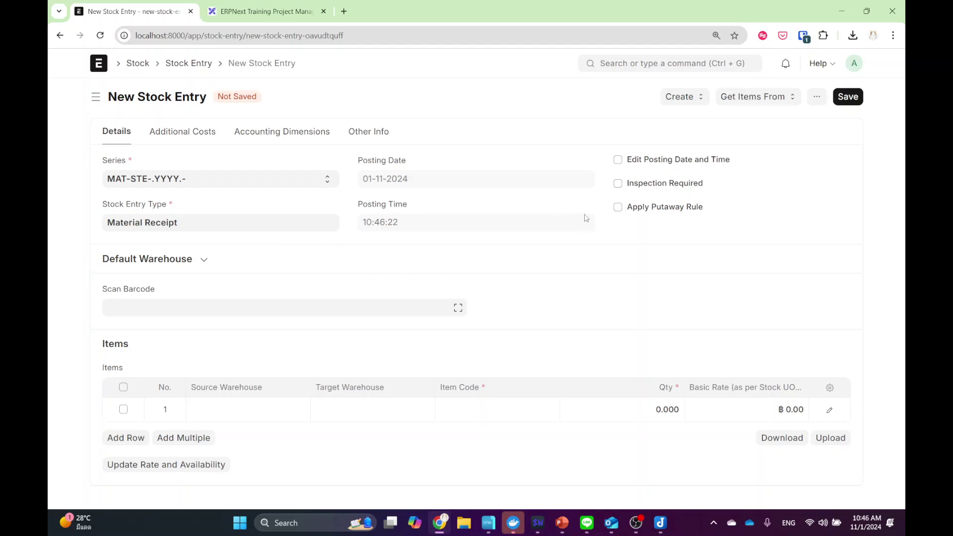
{"action": "left_click_drag", "start_coordinate": [520, 18], "coordinate": [422, 67]}
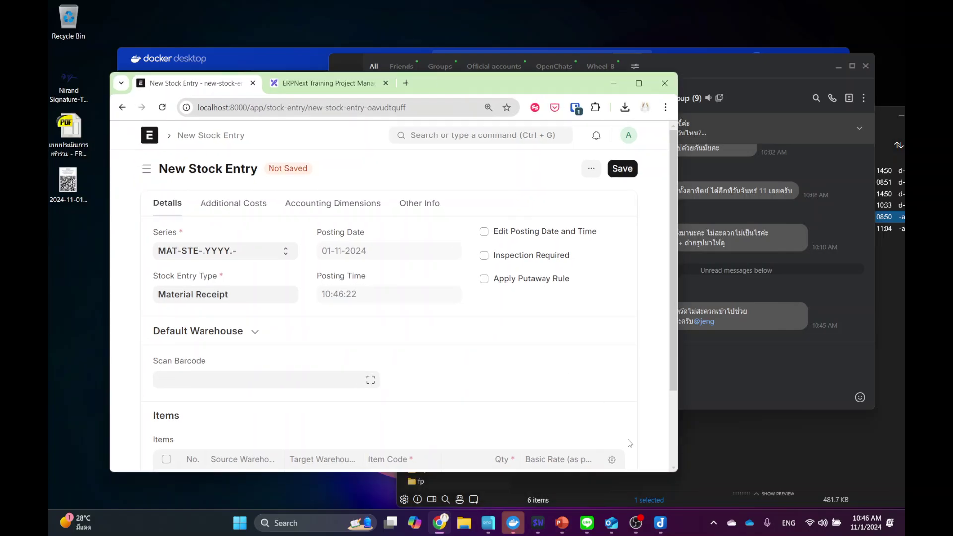
{"action": "left_click", "coordinate": [636, 523]}
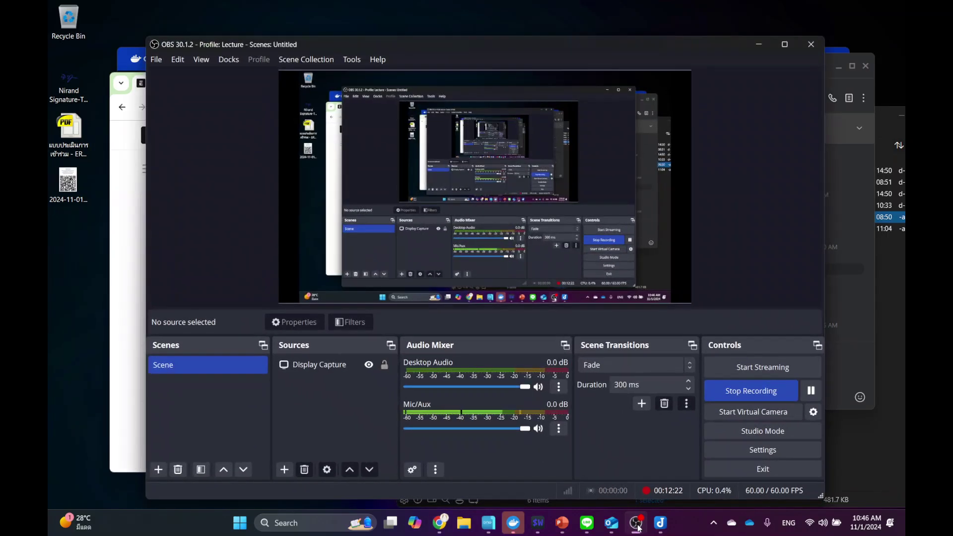
{"action": "left_click", "coordinate": [637, 524]}
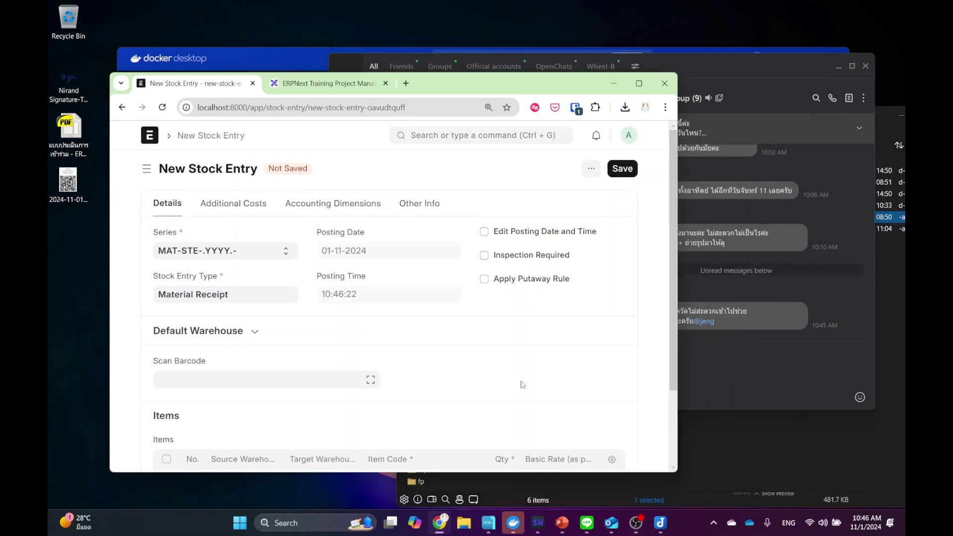
{"action": "left_click", "coordinate": [638, 81]}
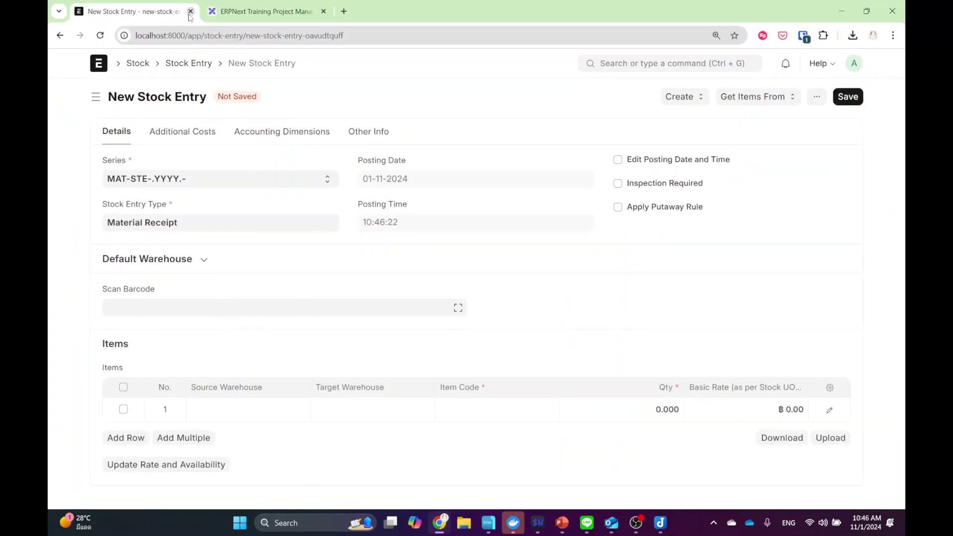
{"action": "left_click", "coordinate": [100, 35]}
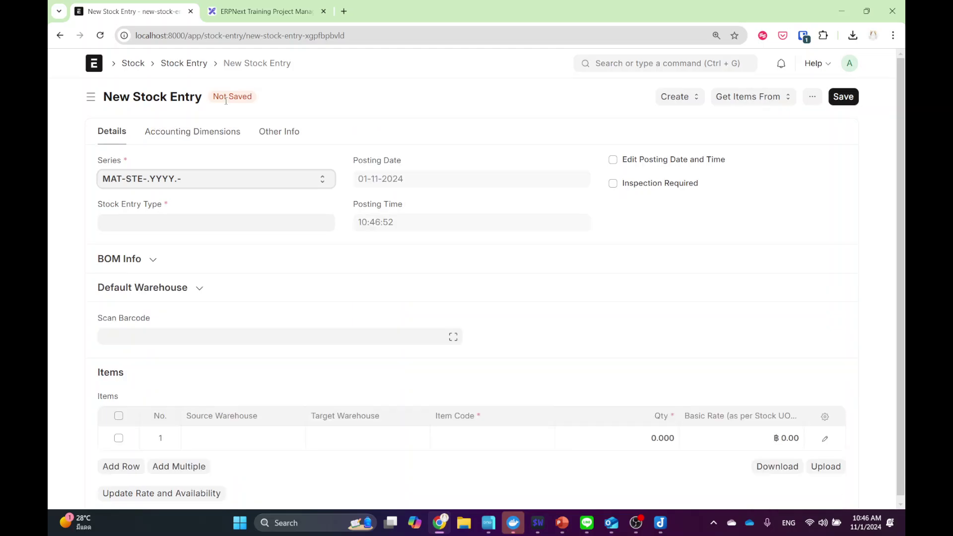
- Set the stock entry type to Material Receipt and the first item row's target warehouse to Stores - IE
{"action": "left_click", "coordinate": [146, 224]}
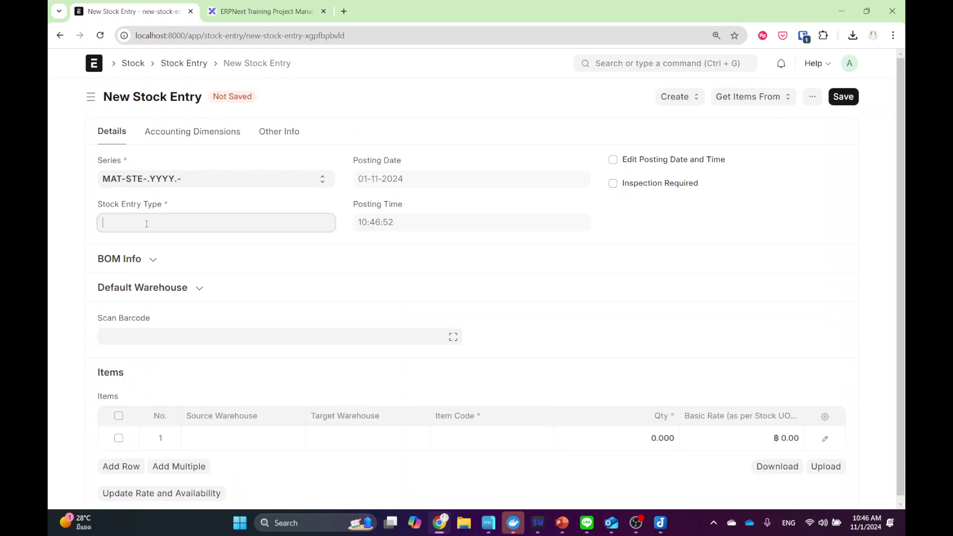
{"action": "left_click", "coordinate": [140, 332]}
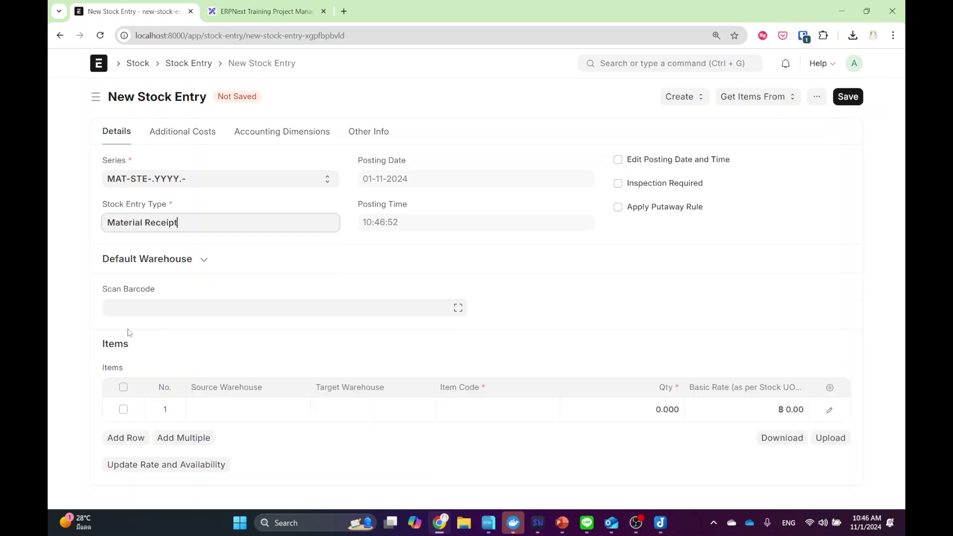
{"action": "left_click", "coordinate": [368, 412]}
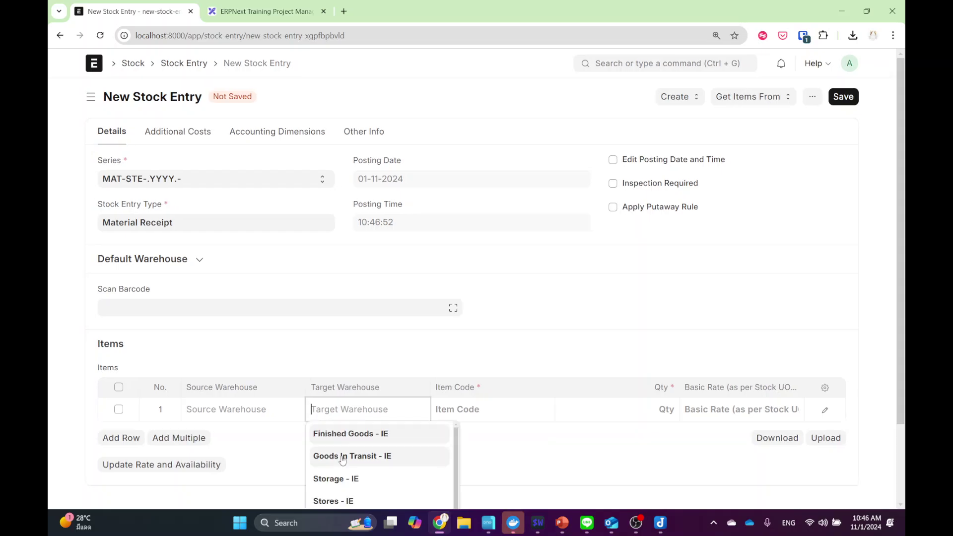
{"action": "left_click", "coordinate": [338, 501]}
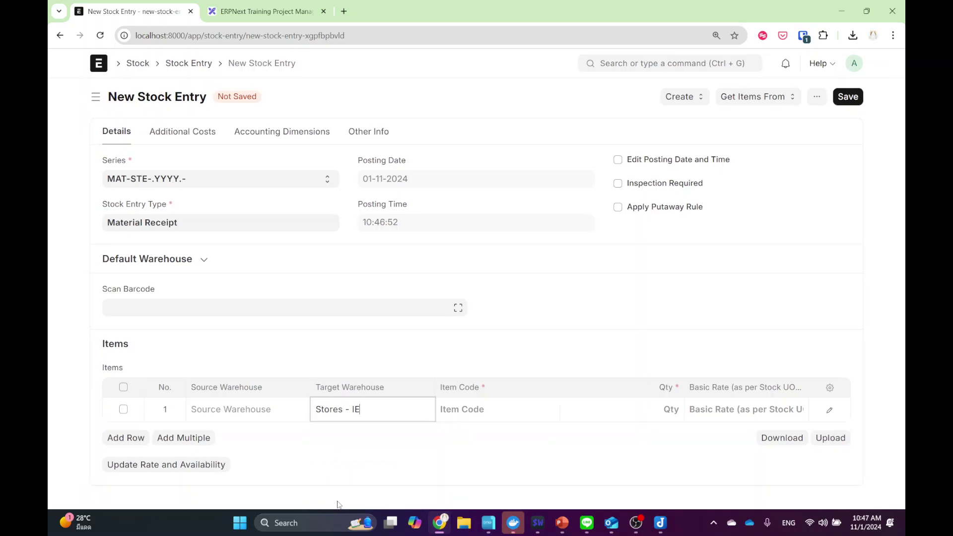
- Choose ITEM04 as the item code in the first row
{"action": "left_click", "coordinate": [484, 416]}
{"action": "scroll", "coordinate": [457, 470], "scroll_direction": "down", "scroll_amount": 2}
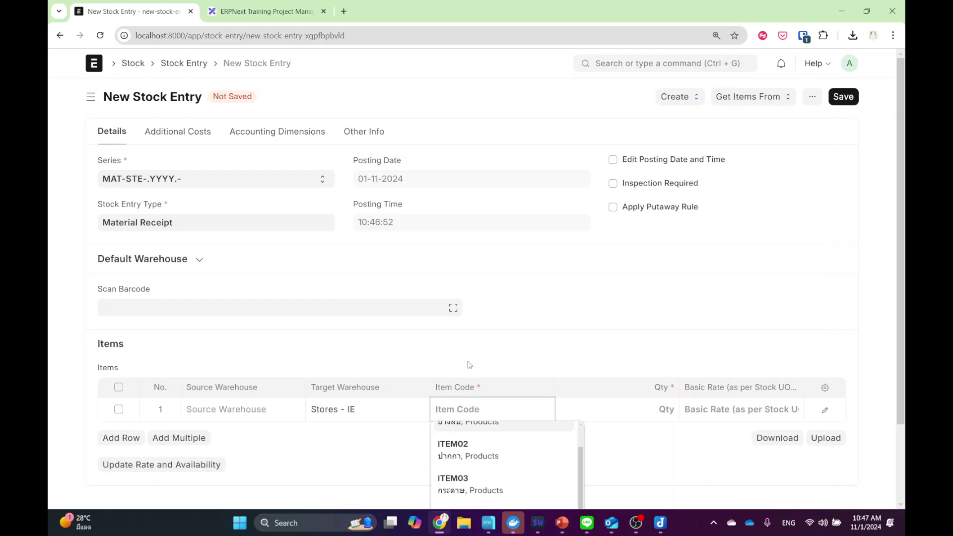
{"action": "scroll", "coordinate": [510, 416], "scroll_direction": "down", "scroll_amount": 2}
{"action": "left_click", "coordinate": [511, 416]}
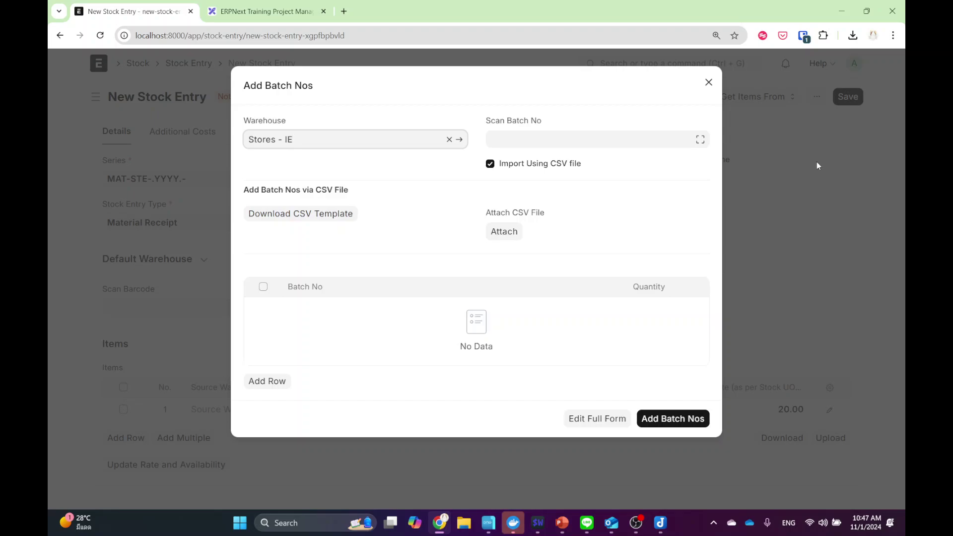
- Enter existing batch CHIP241101_0001 with quantity 20 for the item, and dismiss the batch dialog without adding it
{"action": "left_click", "coordinate": [282, 385]}
{"action": "left_click", "coordinate": [360, 309]}
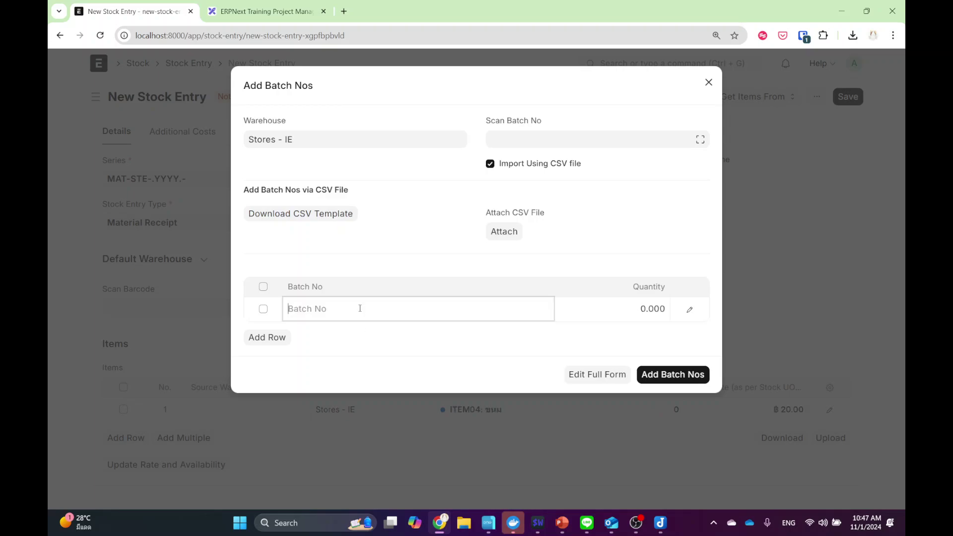
{"action": "left_click", "coordinate": [348, 350]}
{"action": "left_click", "coordinate": [621, 306]}
{"action": "type", "text": "20"}
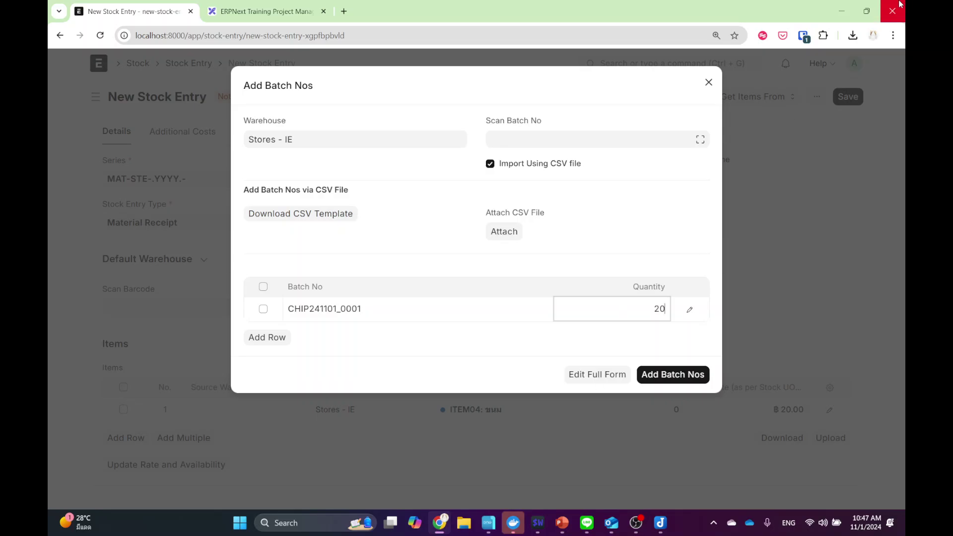
{"action": "left_click", "coordinate": [709, 83]}
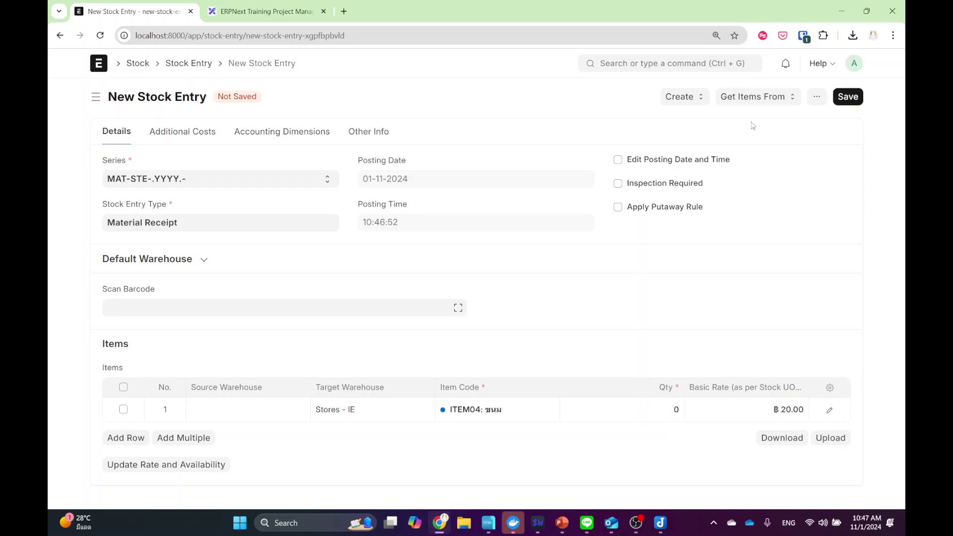
- Turn off Use Serial No / Batch Fields in the details of the ITEM04 row
{"action": "left_click", "coordinate": [830, 410]}
{"action": "scroll", "coordinate": [357, 208], "scroll_direction": "down", "scroll_amount": 10}
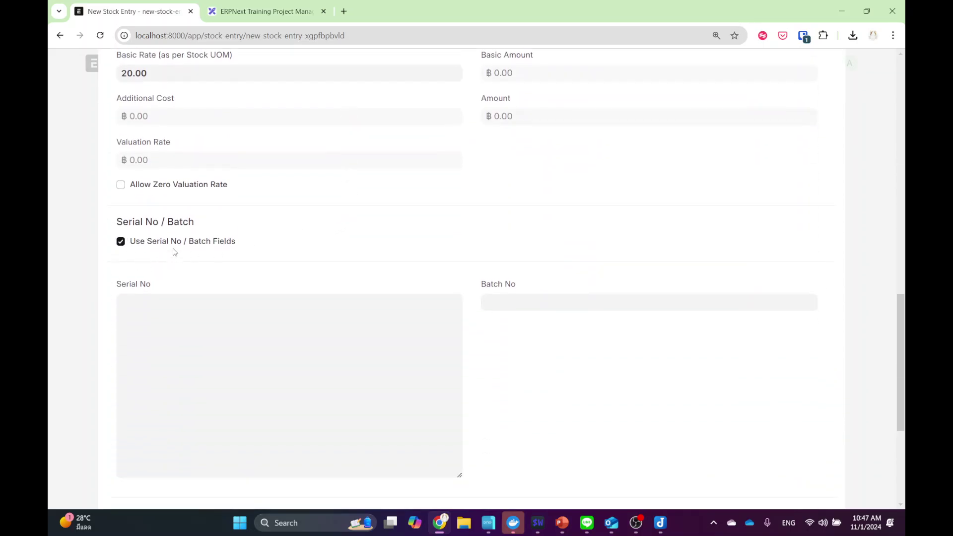
{"action": "left_click", "coordinate": [177, 242]}
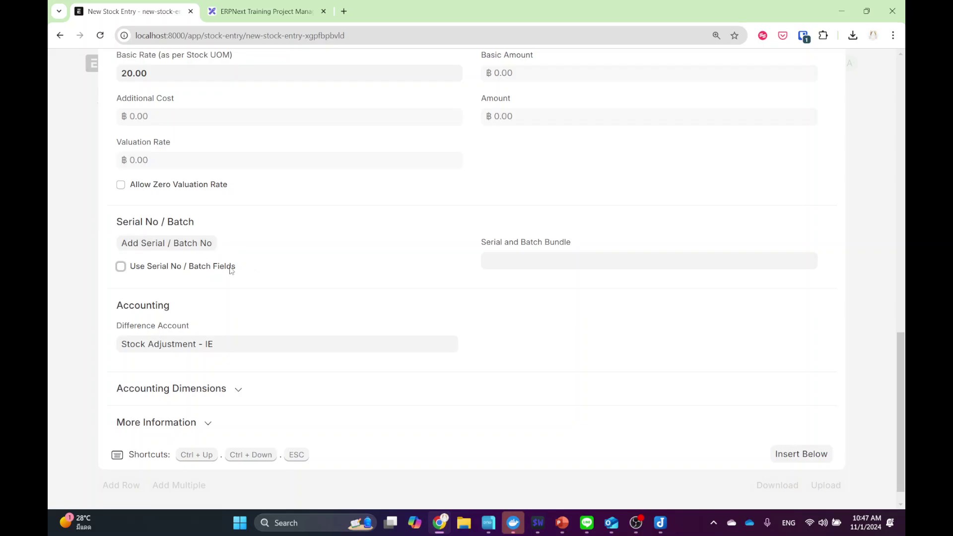
- Examine the batch choices offered for a new row in the ITEM04 batch dialog, and close it and the row details
{"action": "left_click", "coordinate": [162, 244]}
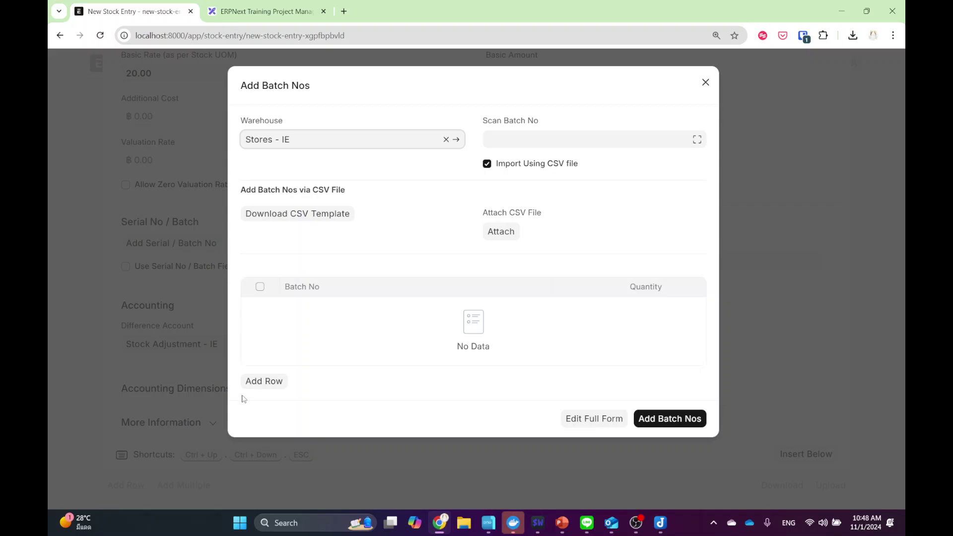
{"action": "left_click", "coordinate": [259, 382]}
{"action": "left_click", "coordinate": [323, 313]}
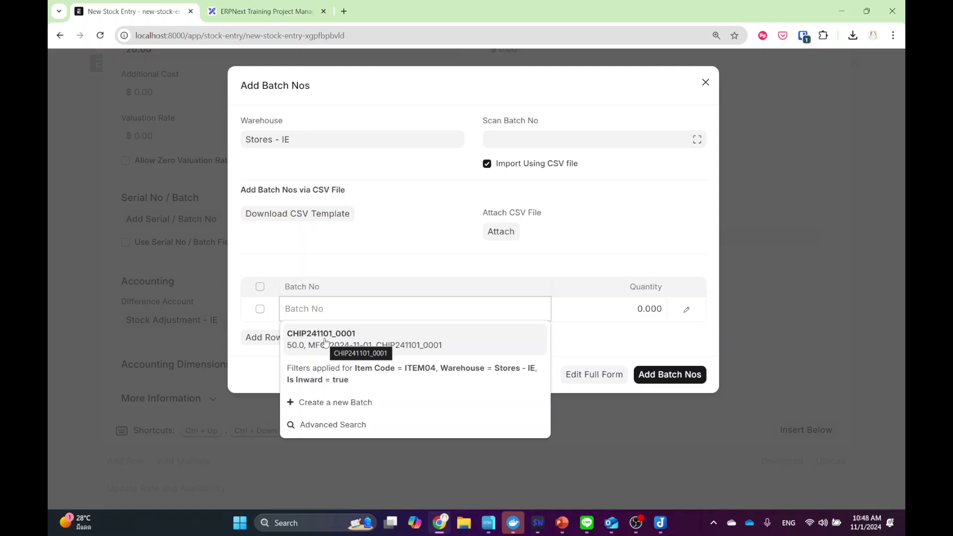
{"action": "left_click", "coordinate": [586, 422]}
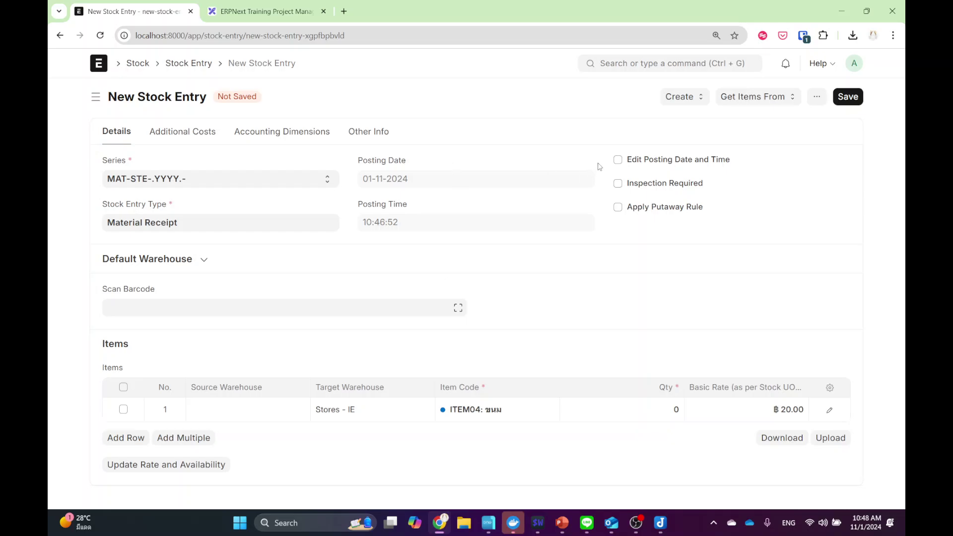
- Set the ITEM04 row's quantity to 100 and save the material receipt
{"action": "left_click", "coordinate": [848, 96]}
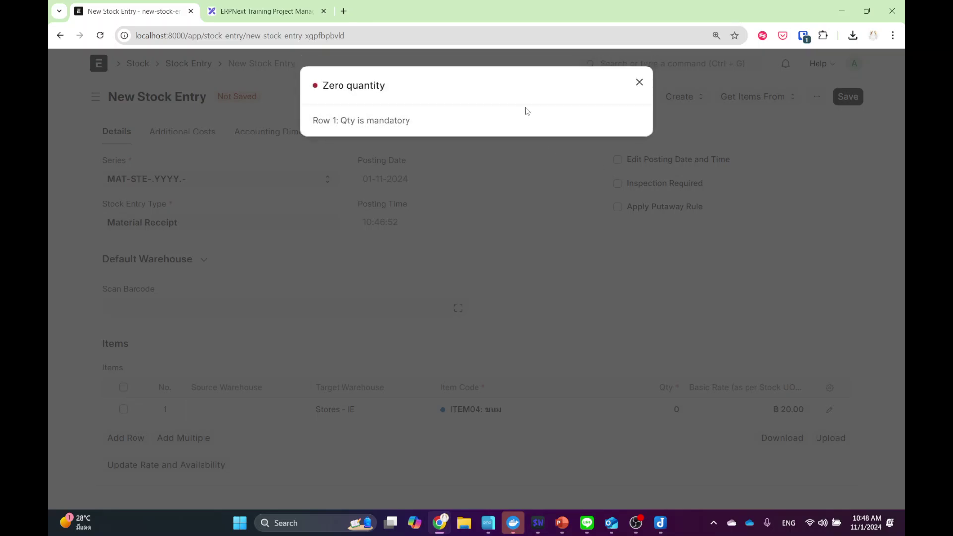
{"action": "left_click", "coordinate": [638, 80]}
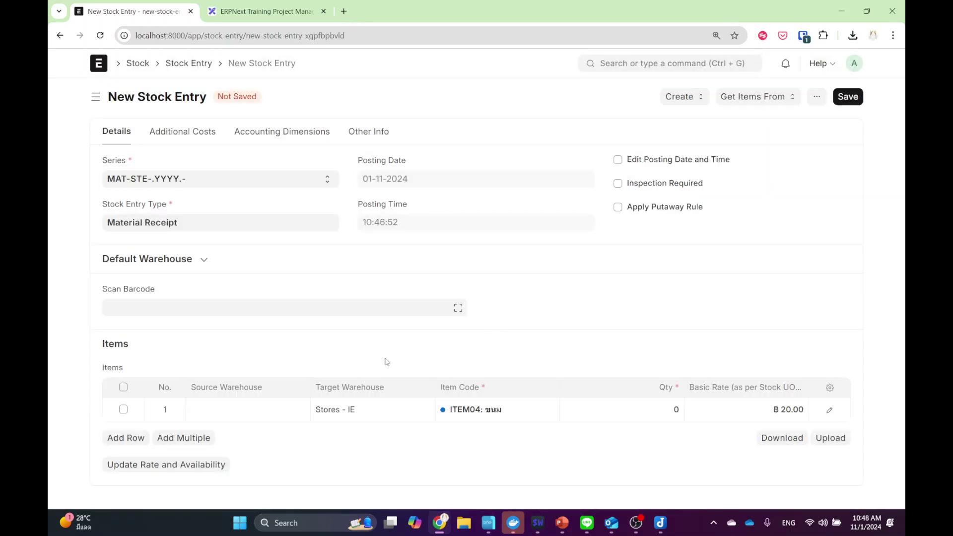
{"action": "left_click", "coordinate": [649, 408]}
{"action": "type", "text": "50"}
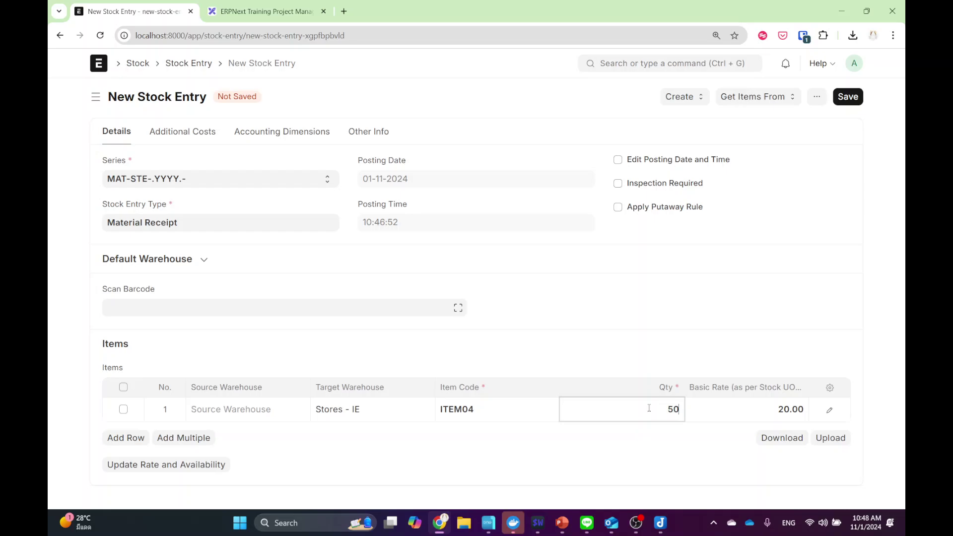
{"action": "key", "text": "BackSpace"}
{"action": "key", "text": "BackSpace"}
{"action": "type", "text": "100"}
{"action": "left_click", "coordinate": [621, 352]}
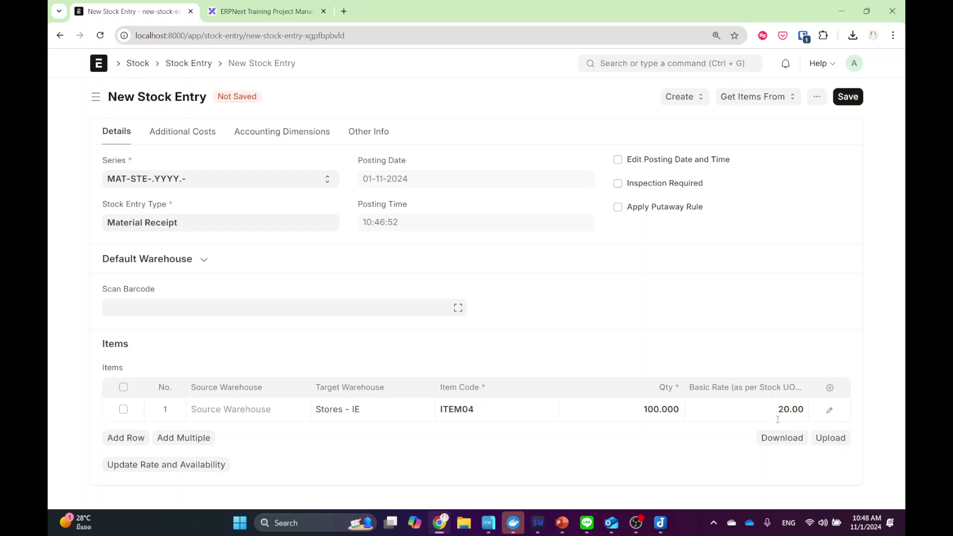
{"action": "left_click", "coordinate": [848, 99]}
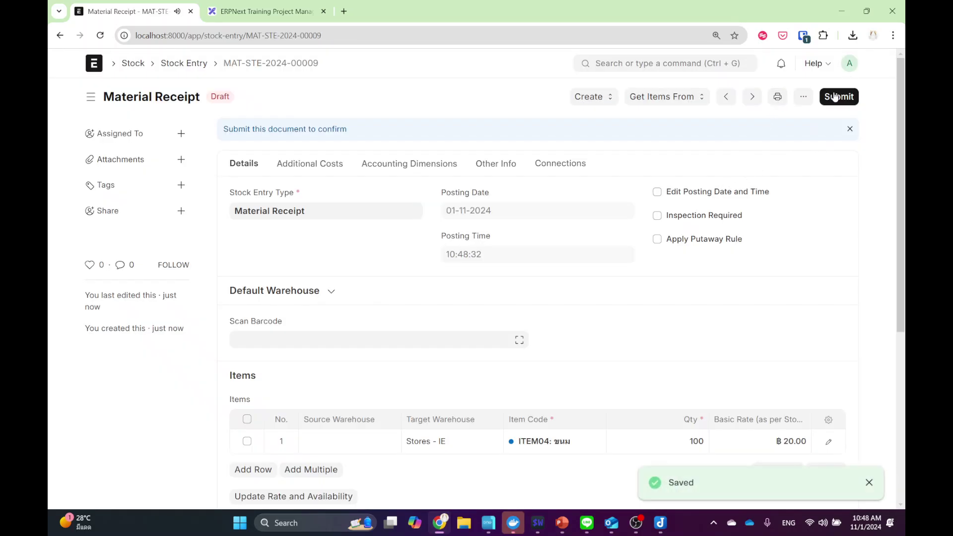
- Submit the material receipt for 100 units of ITEM04 and confirm the submission
{"action": "left_click", "coordinate": [839, 96]}
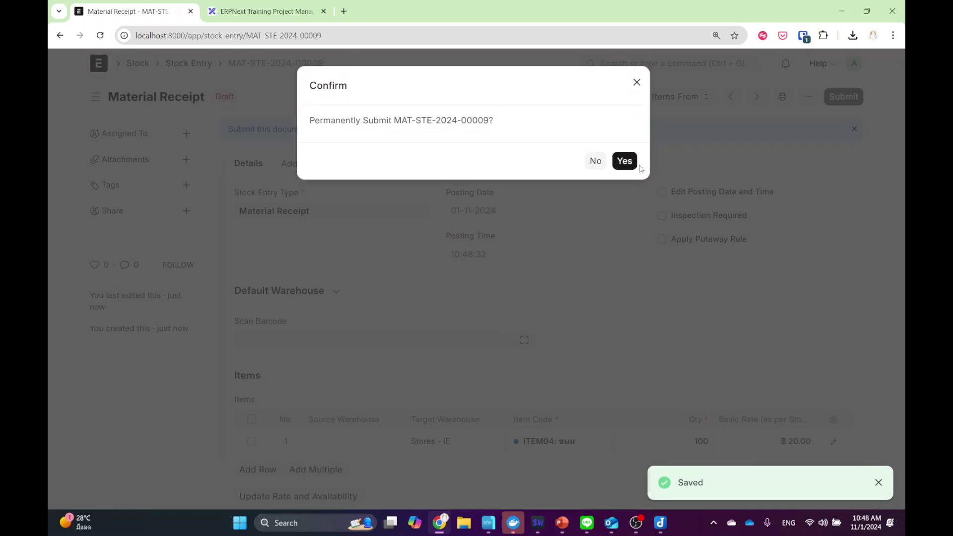
{"action": "left_click", "coordinate": [630, 165]}
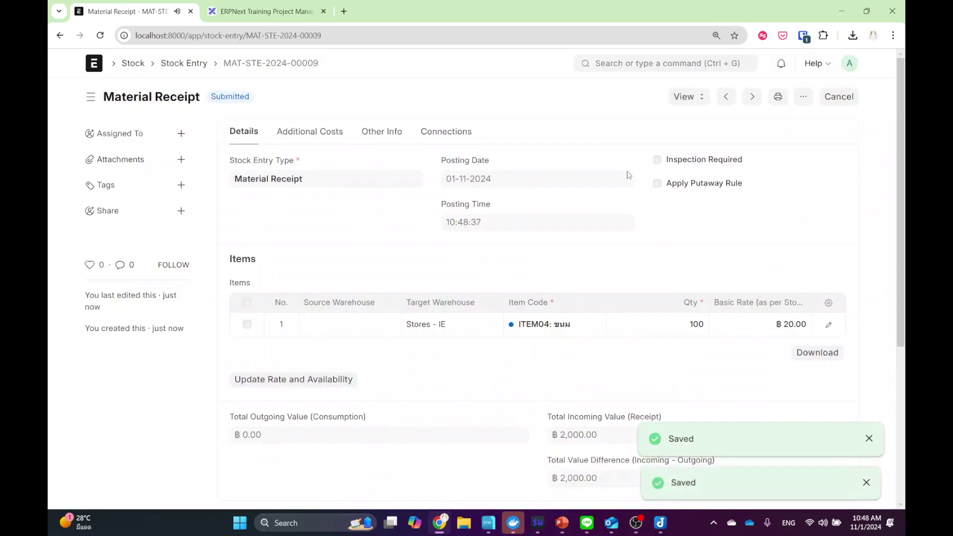
{"action": "right_click", "coordinate": [631, 219]}
{"action": "left_click", "coordinate": [546, 359]}
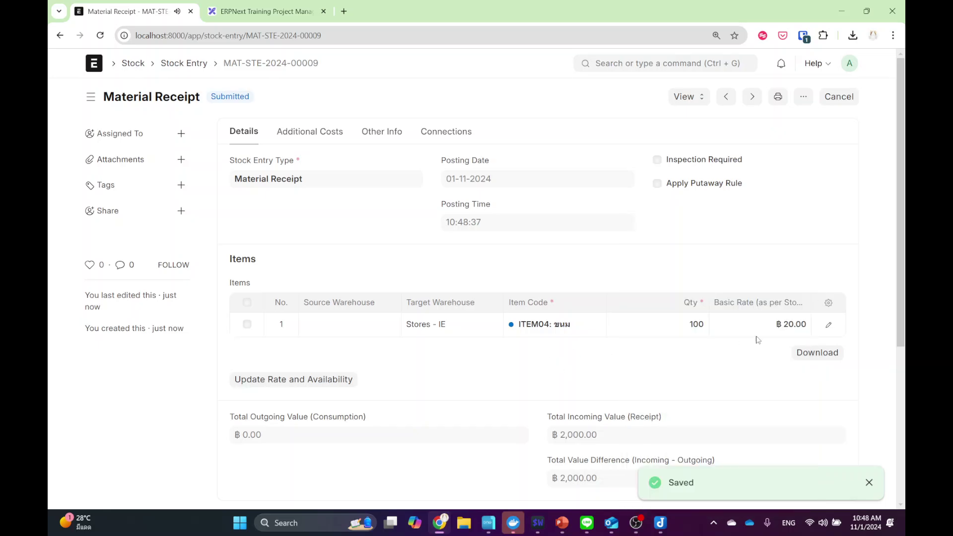
- Check the Serial and Batch Bundle in the ITEM04 row's details on the submitted receipt, and close the details
{"action": "left_click", "coordinate": [827, 327]}
{"action": "scroll", "coordinate": [644, 304], "scroll_direction": "down", "scroll_amount": 8}
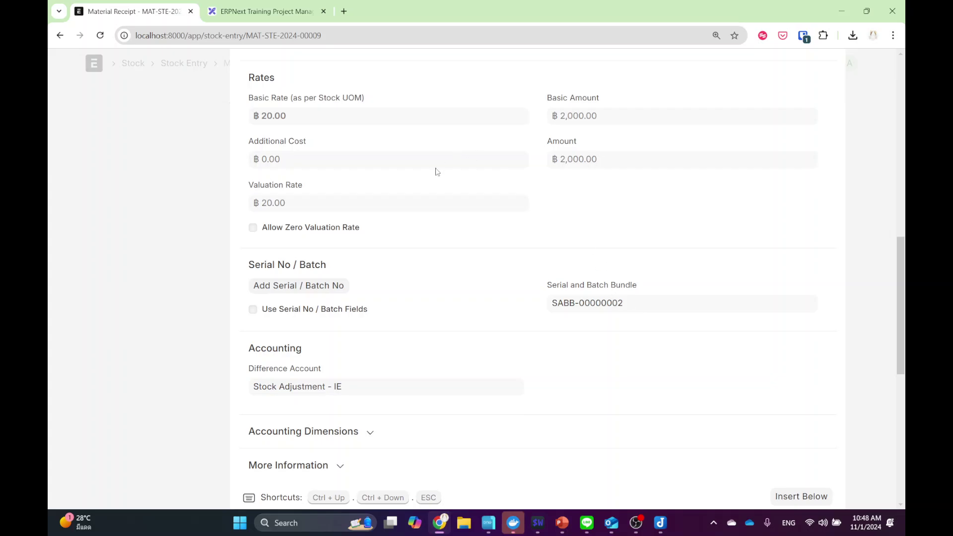
{"action": "left_click", "coordinate": [129, 195]}
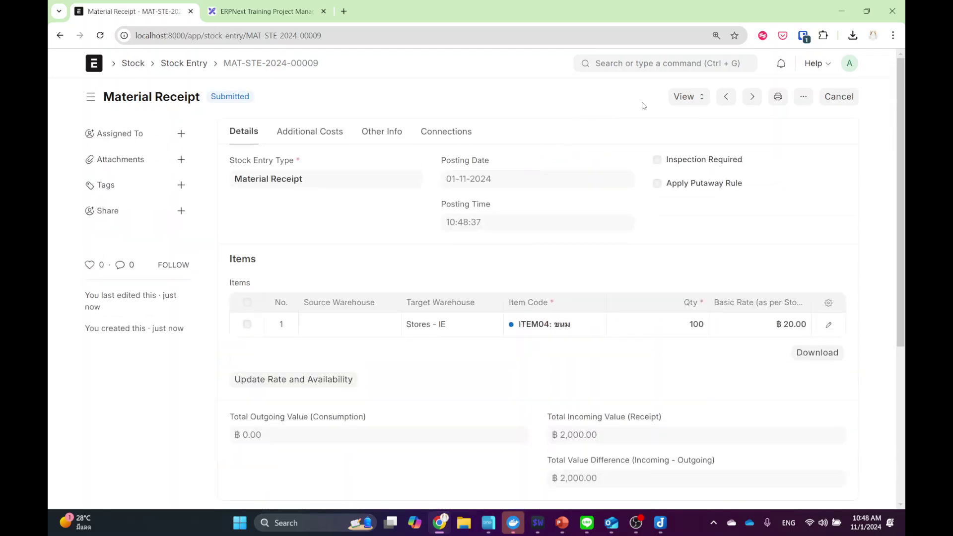
- View the Stock Ledger from the material receipt, filtered by batch CHIP241101_0002 instead of by voucher number
{"action": "left_click", "coordinate": [685, 97]}
{"action": "left_click", "coordinate": [687, 127]}
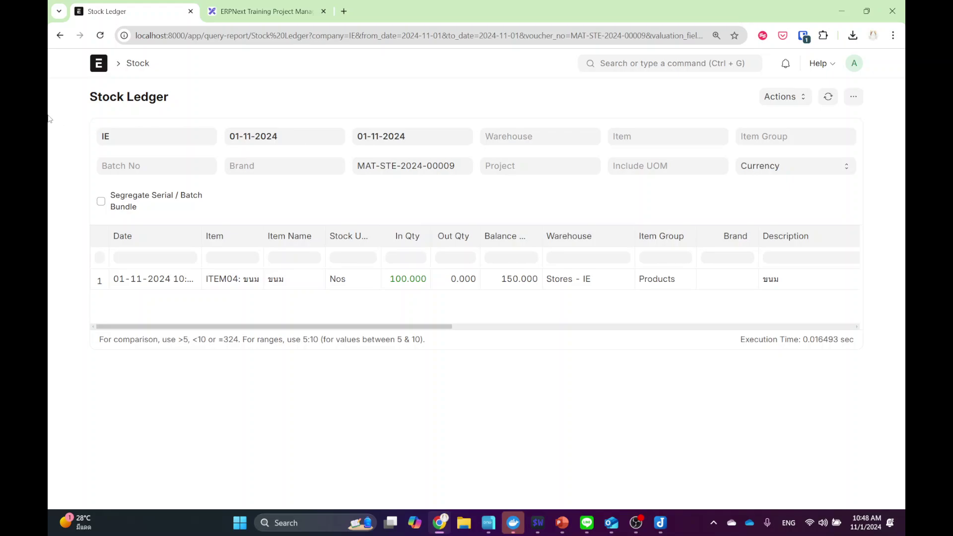
{"action": "left_click", "coordinate": [124, 167]}
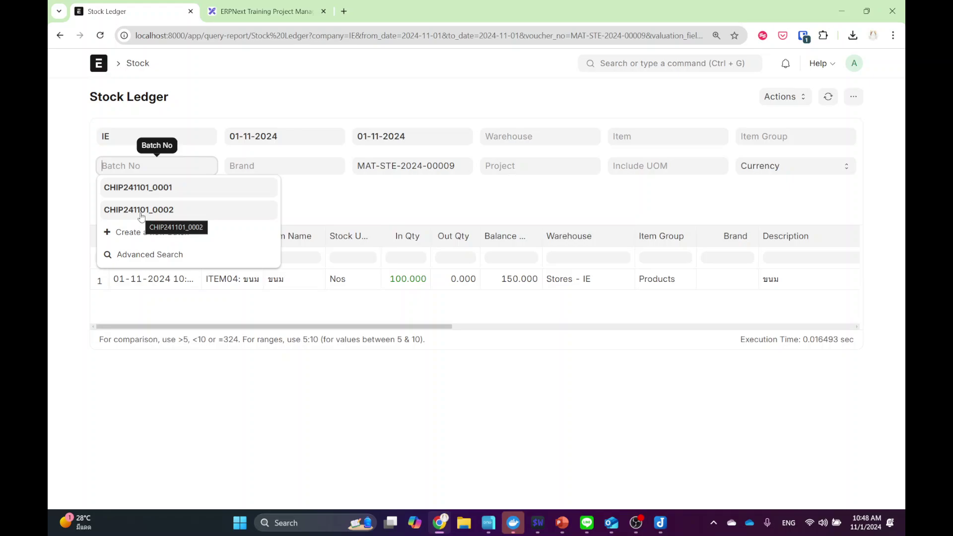
{"action": "key", "text": "Tab"}
{"action": "key", "text": "Tab"}
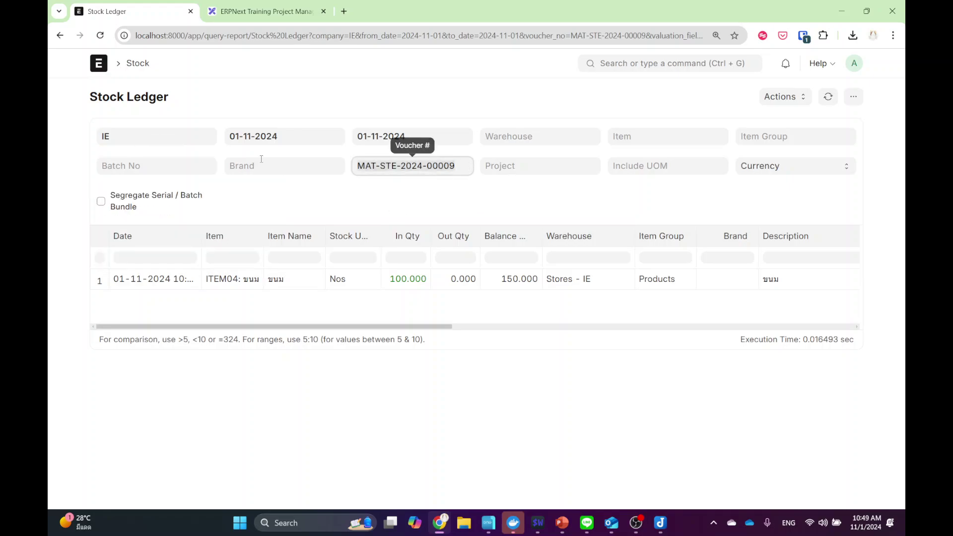
{"action": "key", "text": "ctrl+a"}
{"action": "key", "text": "BackSpace"}
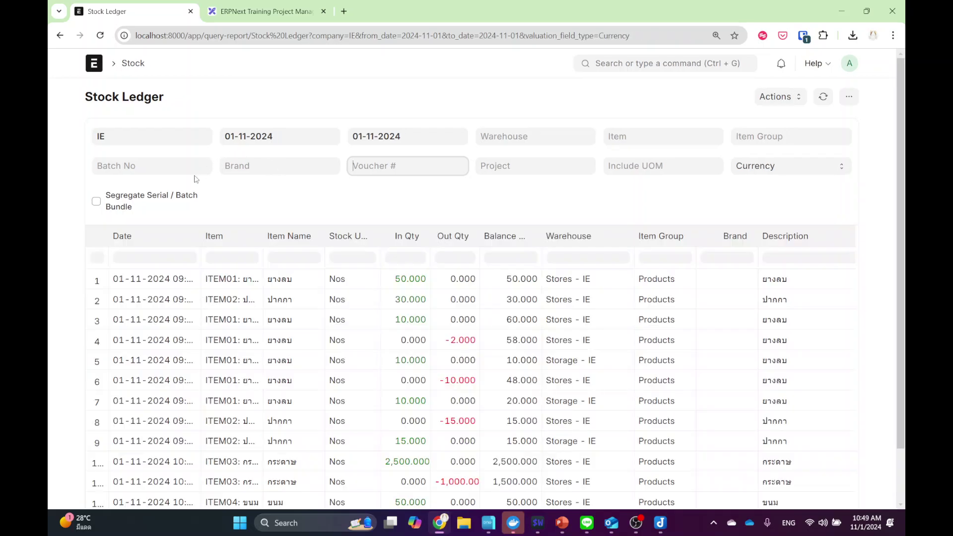
{"action": "left_click", "coordinate": [149, 166]}
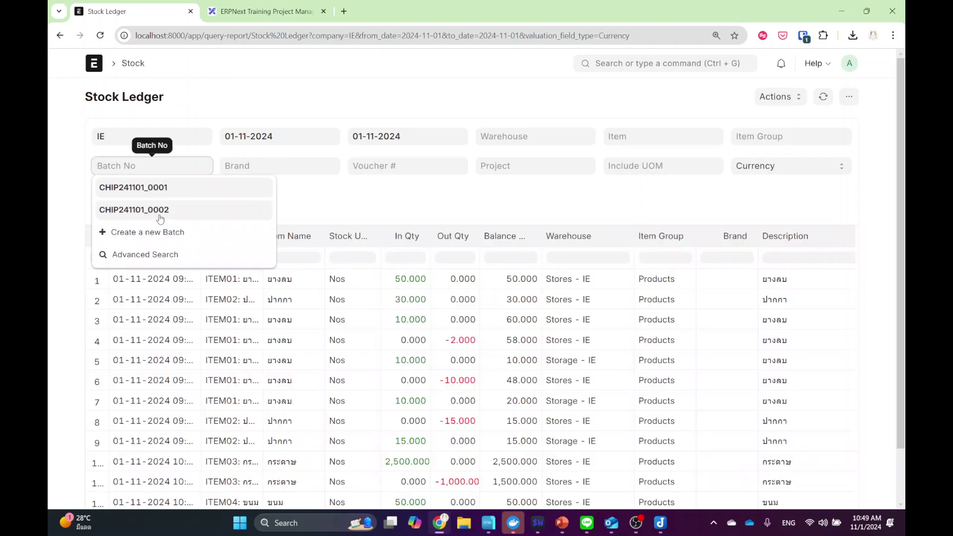
{"action": "left_click", "coordinate": [160, 211]}
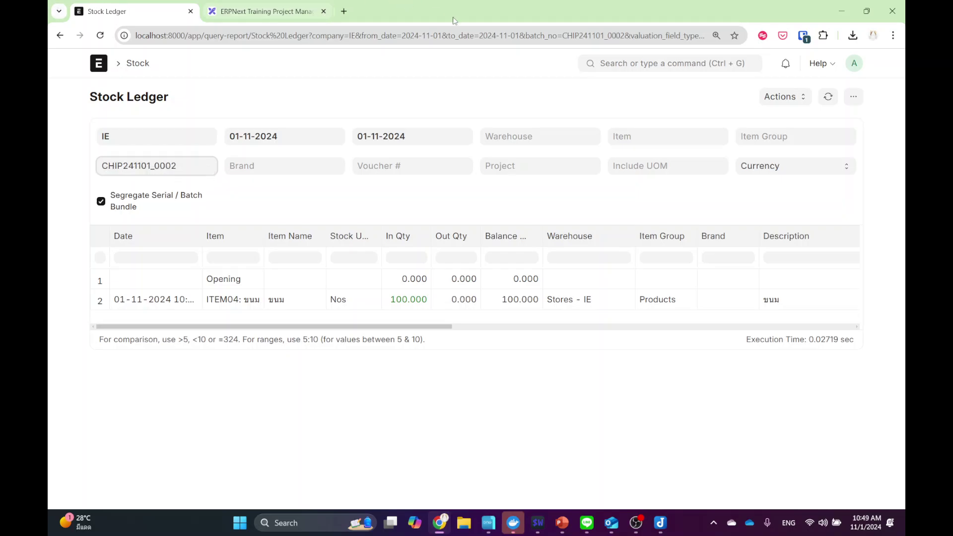
- Find the Purchase Receipt list and start a new purchase receipt
{"action": "left_click", "coordinate": [629, 64]}
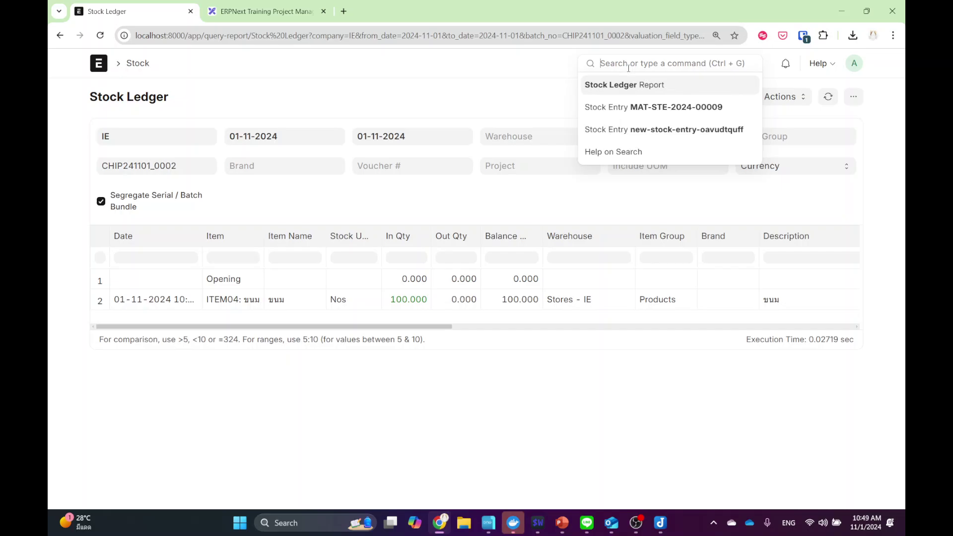
{"action": "type", "text": "purc"}
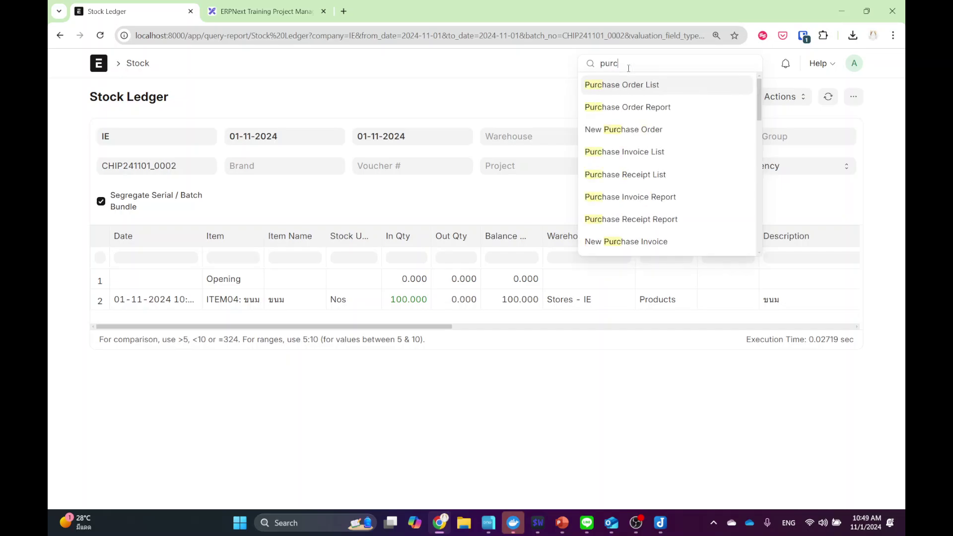
{"action": "type", "text": "hase receipt"}
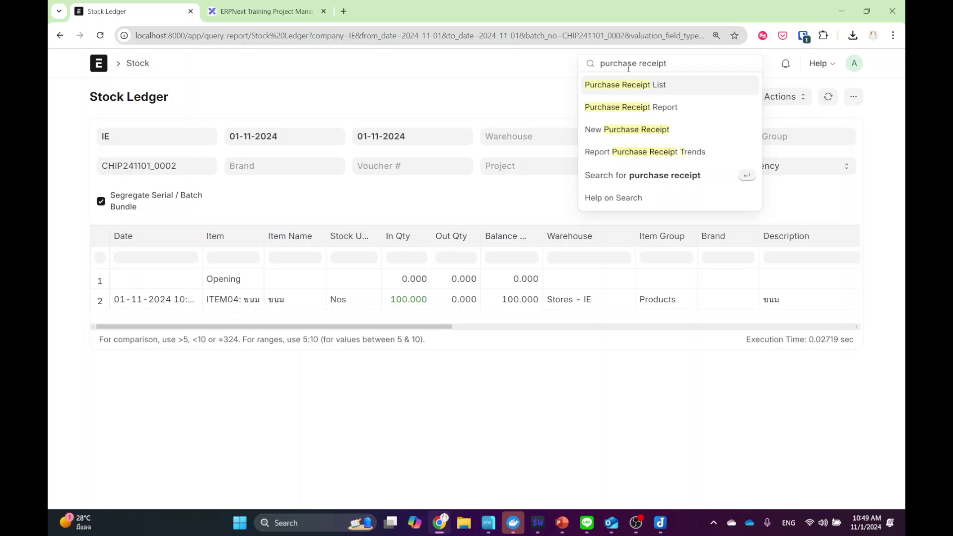
{"action": "left_click", "coordinate": [623, 88]}
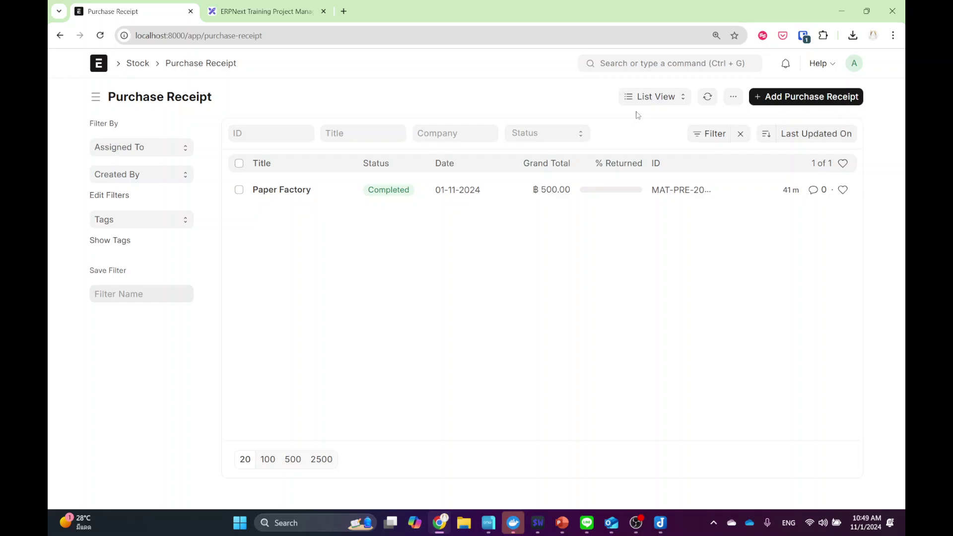
{"action": "left_click", "coordinate": [788, 97]}
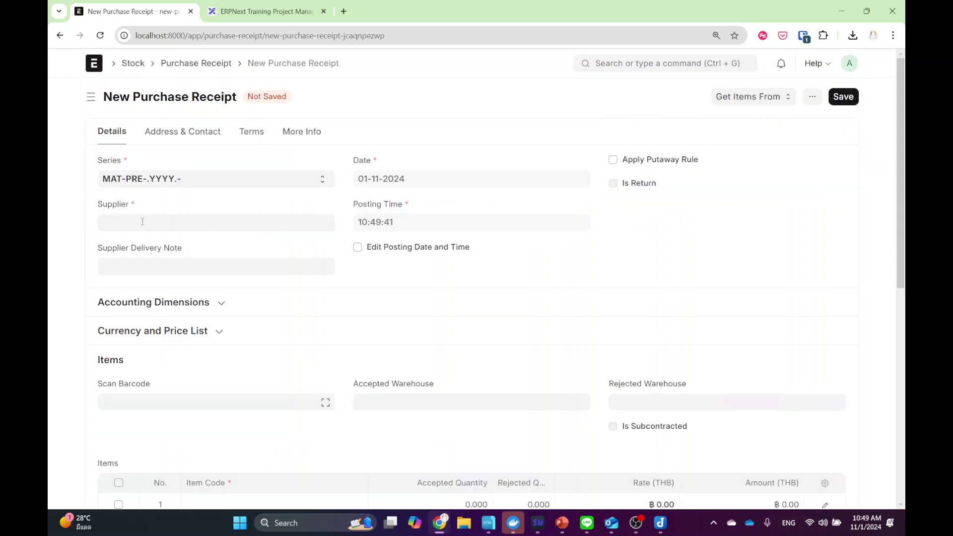
- Set the purchase receipt's supplier to Paper Factory and choose ITEM04 in the first item row
{"action": "left_click", "coordinate": [141, 221]}
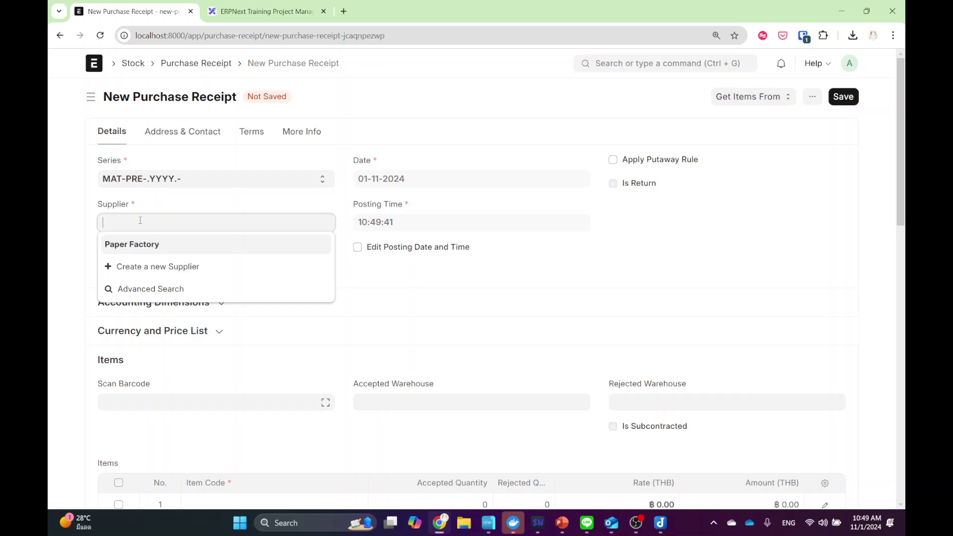
{"action": "left_click", "coordinate": [136, 246]}
{"action": "scroll", "coordinate": [116, 254], "scroll_direction": "down", "scroll_amount": 3}
{"action": "scroll", "coordinate": [166, 286], "scroll_direction": "down", "scroll_amount": 1}
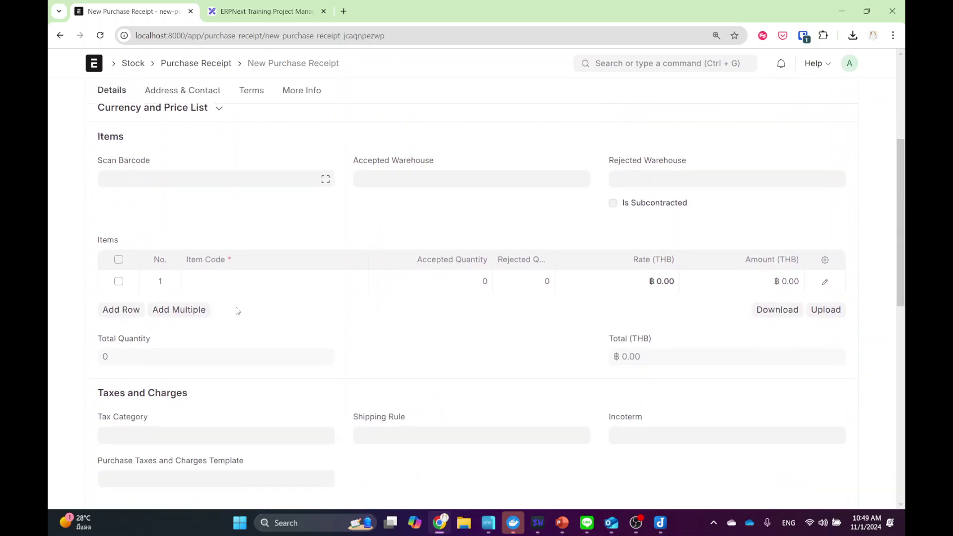
{"action": "left_click", "coordinate": [239, 283]}
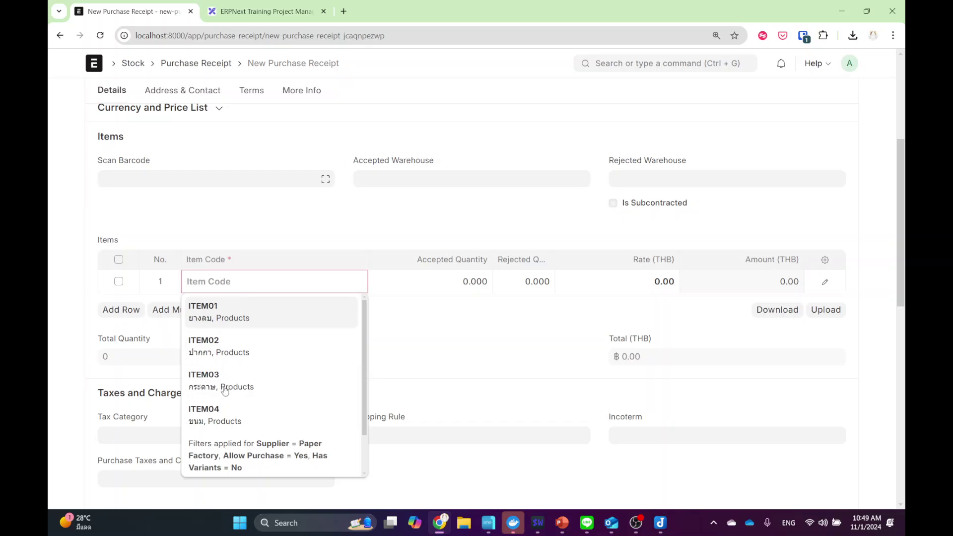
{"action": "left_click", "coordinate": [224, 414]}
- Create a new supplier named Snack Factory and assign it to the purchase receipt
{"action": "scroll", "coordinate": [230, 244], "scroll_direction": "up", "scroll_amount": 5}
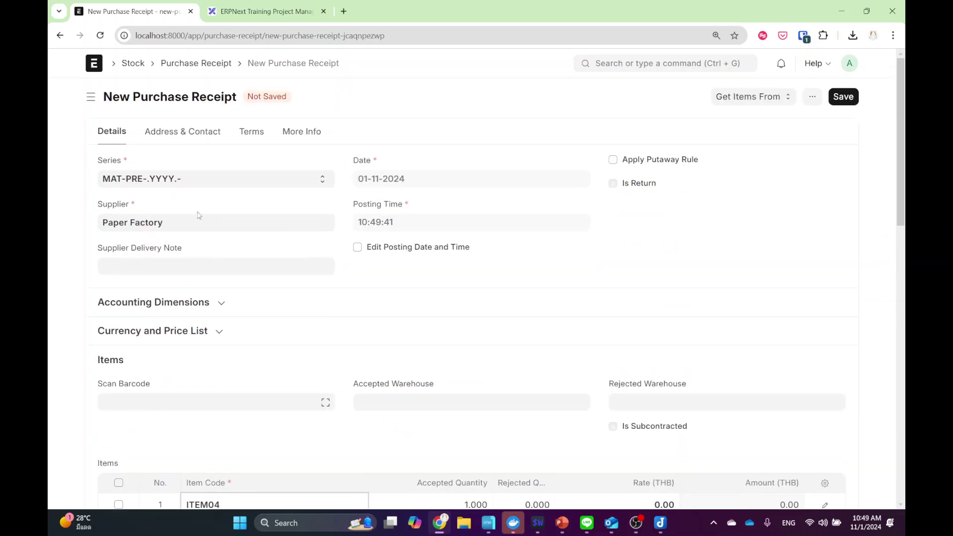
{"action": "key", "text": "ctrl+a"}
{"action": "key", "text": "BackSpace"}
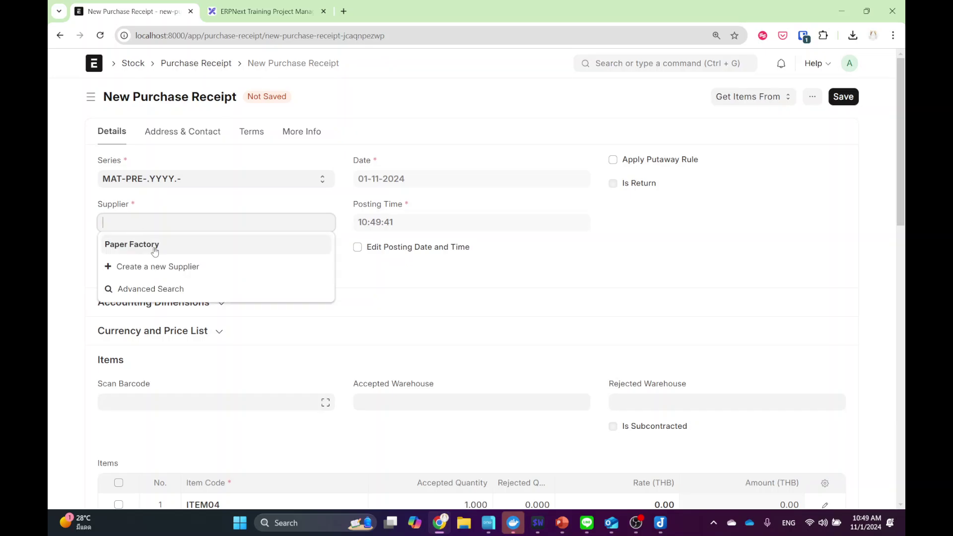
{"action": "left_click", "coordinate": [155, 266]}
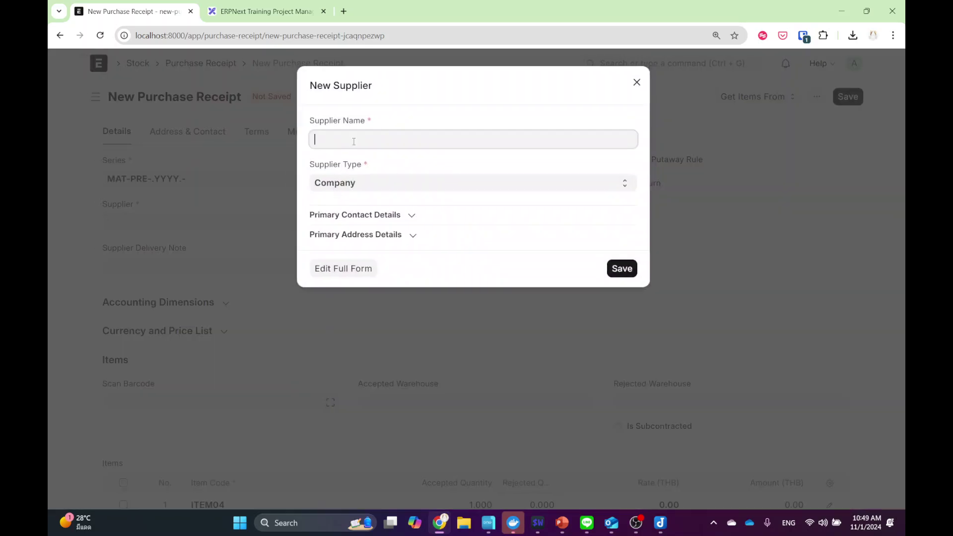
{"action": "type", "text": "Snack Factory"}
{"action": "left_click", "coordinate": [622, 268]}
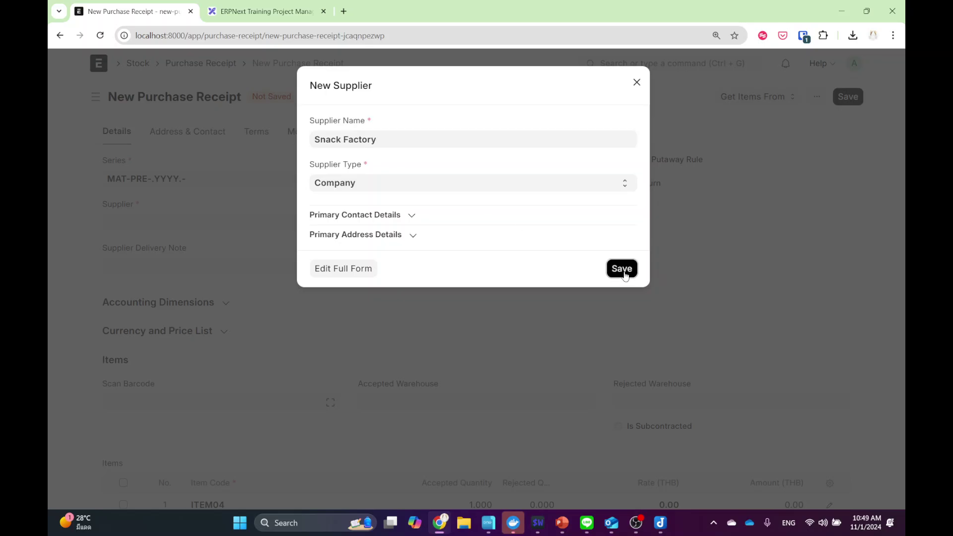
- Set the ITEM04 row's accepted quantity to 200 and its rate to 15 THB
{"action": "scroll", "coordinate": [425, 286], "scroll_direction": "down", "scroll_amount": 5}
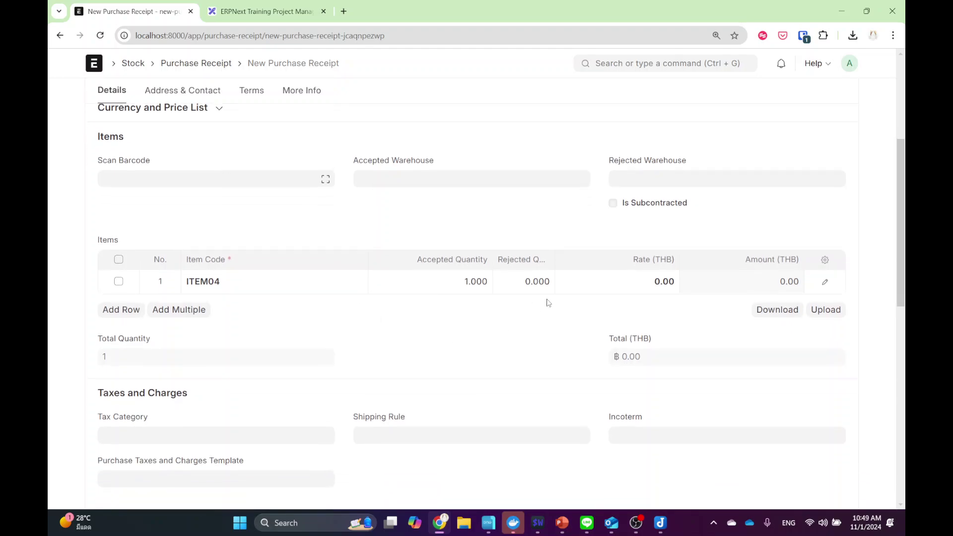
{"action": "left_click", "coordinate": [474, 282]}
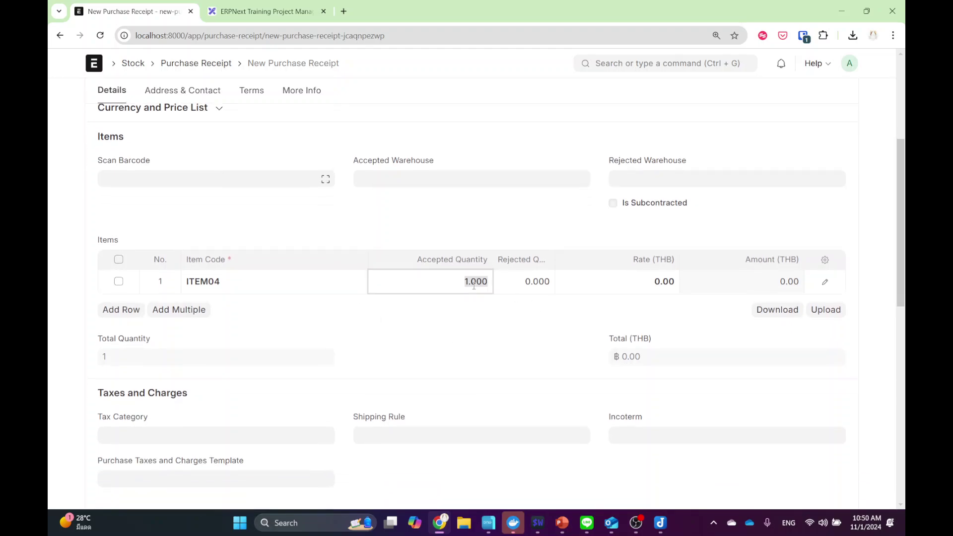
{"action": "type", "text": "200"}
{"action": "left_click", "coordinate": [655, 282]}
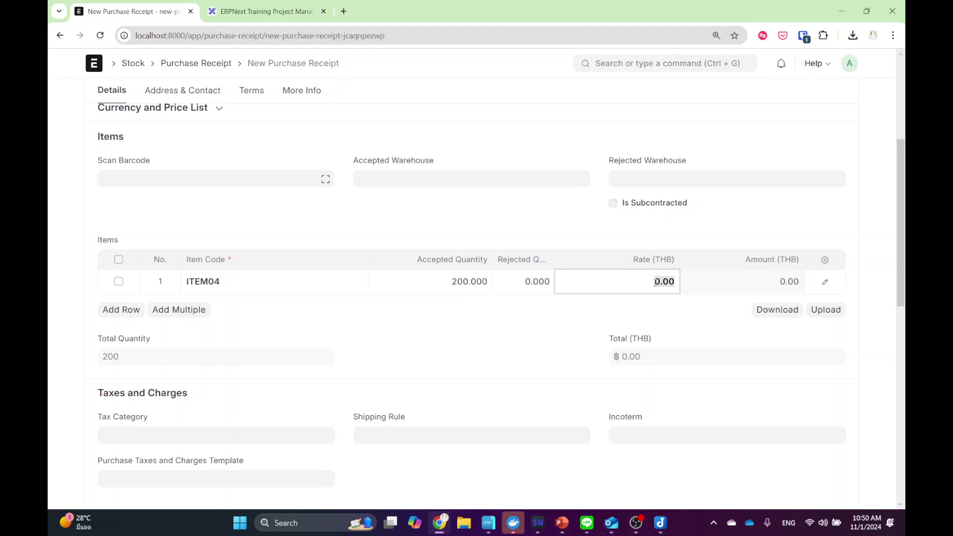
{"action": "type", "text": "15"}
{"action": "left_click", "coordinate": [632, 314]}
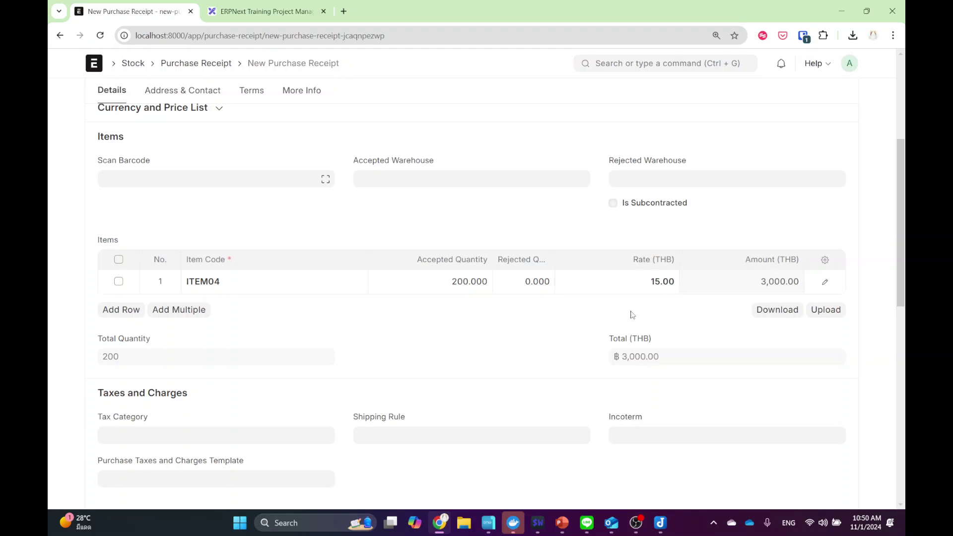
- Save the Snack Factory purchase receipt and submit it
{"action": "scroll", "coordinate": [615, 305], "scroll_direction": "up", "scroll_amount": 5}
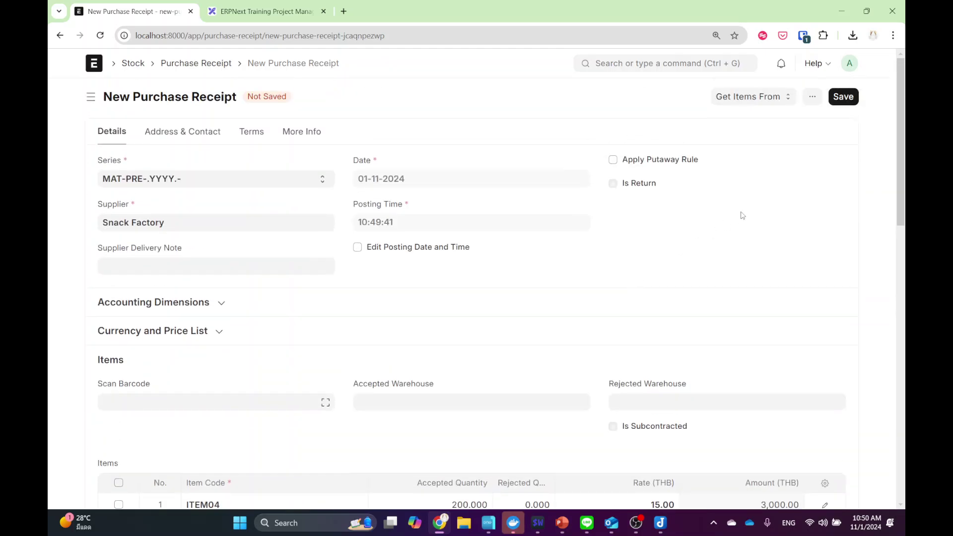
{"action": "left_click", "coordinate": [832, 102]}
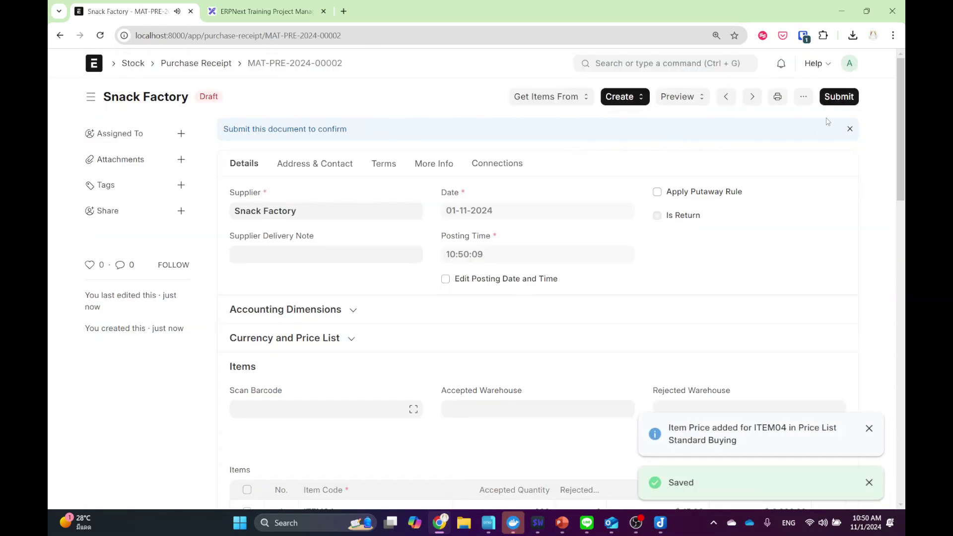
{"action": "left_click", "coordinate": [839, 98]}
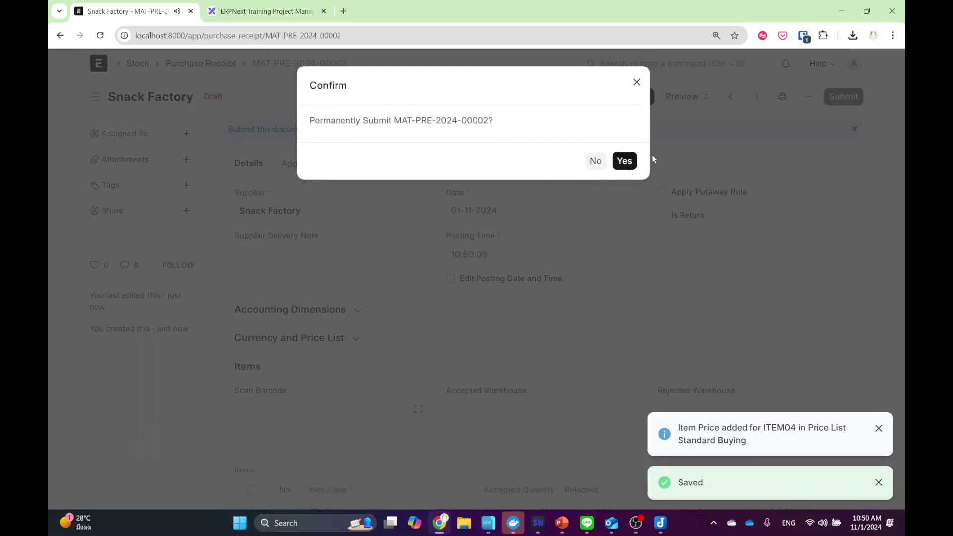
{"action": "left_click", "coordinate": [625, 160]}
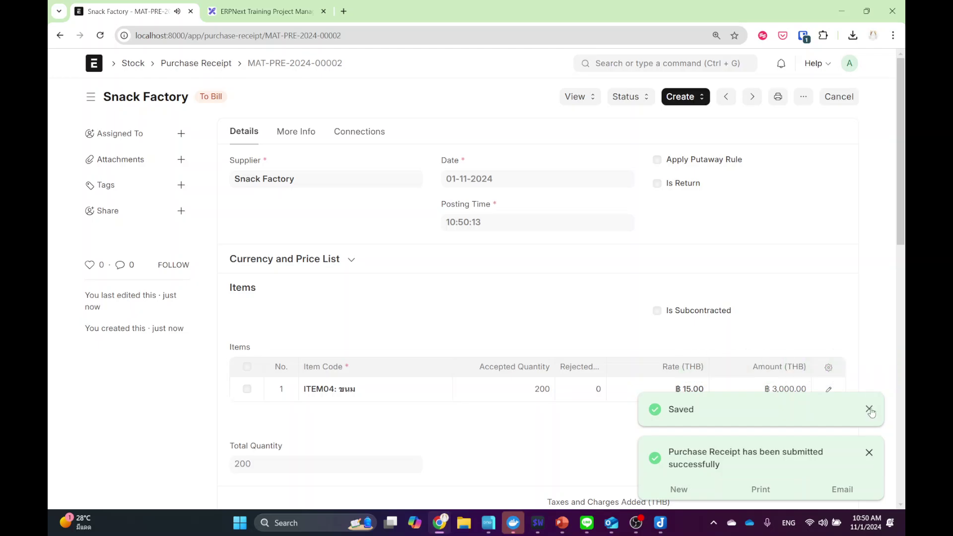
- Check the Serial and Batch No section in the ITEM04 row's details on the submitted purchase receipt
{"action": "left_click", "coordinate": [829, 391]}
{"action": "scroll", "coordinate": [707, 347], "scroll_direction": "down", "scroll_amount": 10}
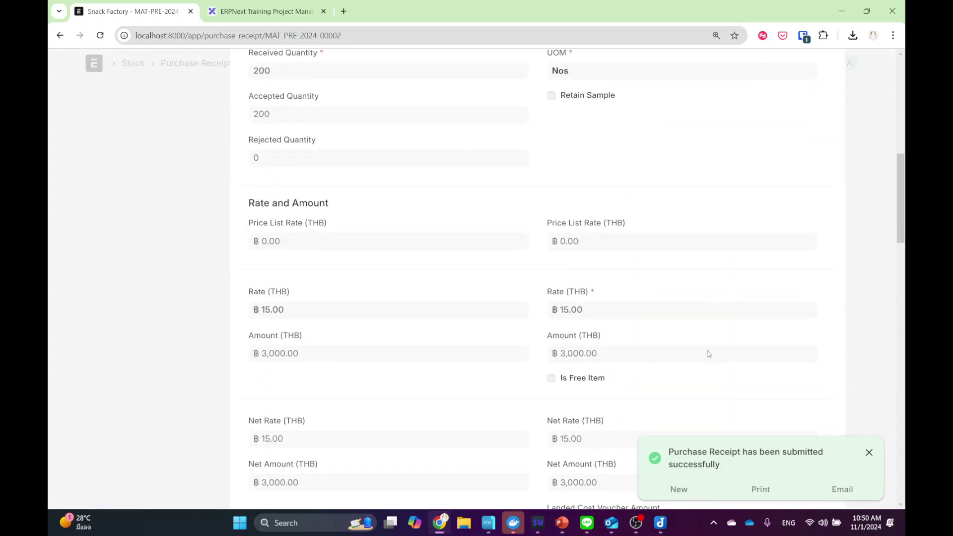
{"action": "scroll", "coordinate": [709, 359], "scroll_direction": "down", "scroll_amount": 10}
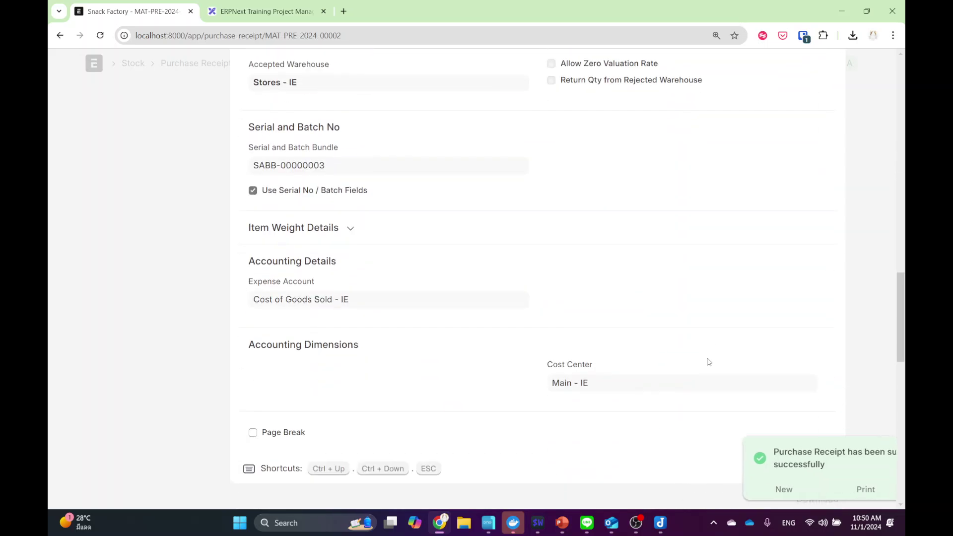
{"action": "scroll", "coordinate": [709, 358], "scroll_direction": "up", "scroll_amount": 8}
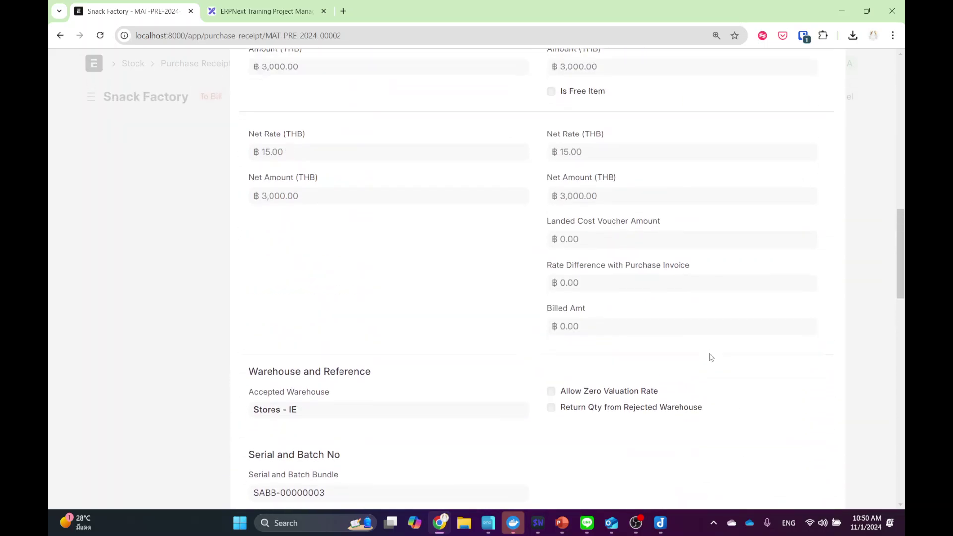
{"action": "scroll", "coordinate": [708, 357], "scroll_direction": "down", "scroll_amount": 1}
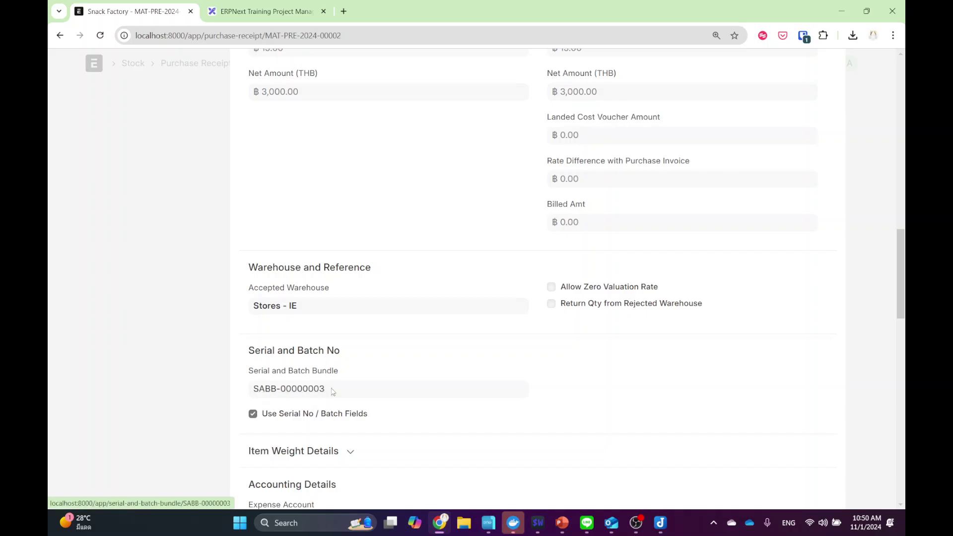
- Close the ITEM04 row details and open the Stock Ledger for the Snack Factory purchase receipt
{"action": "left_click", "coordinate": [180, 358]}
{"action": "scroll", "coordinate": [438, 266], "scroll_direction": "up", "scroll_amount": 5}
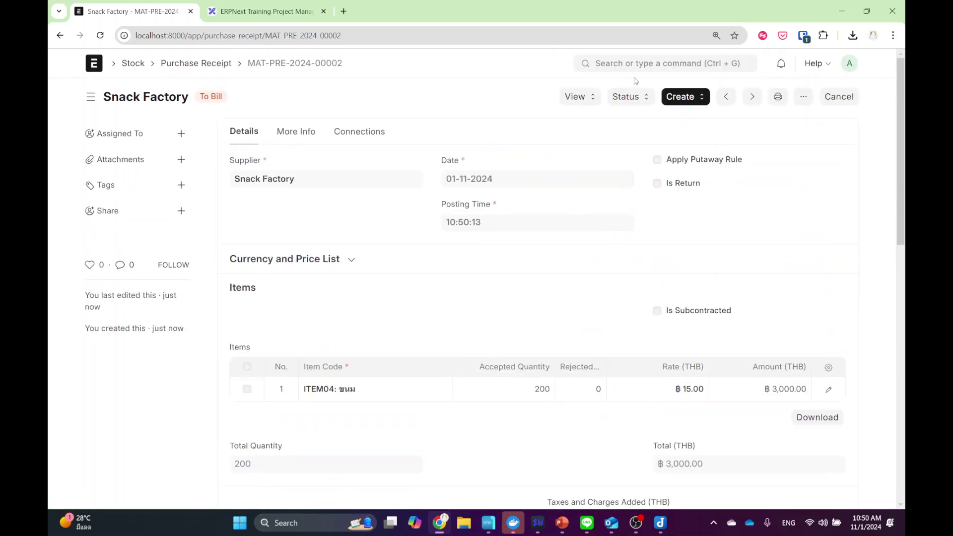
{"action": "left_click", "coordinate": [571, 97]}
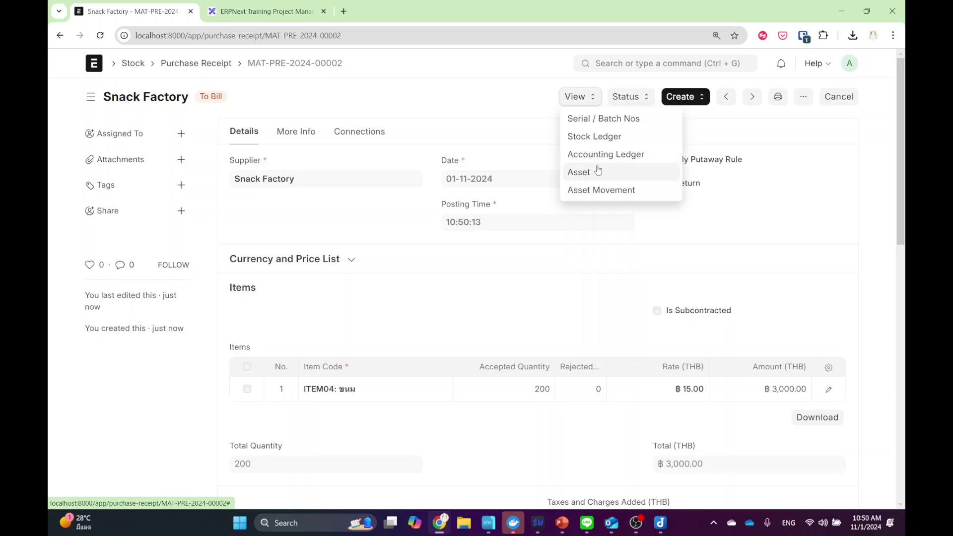
{"action": "left_click", "coordinate": [597, 138]}
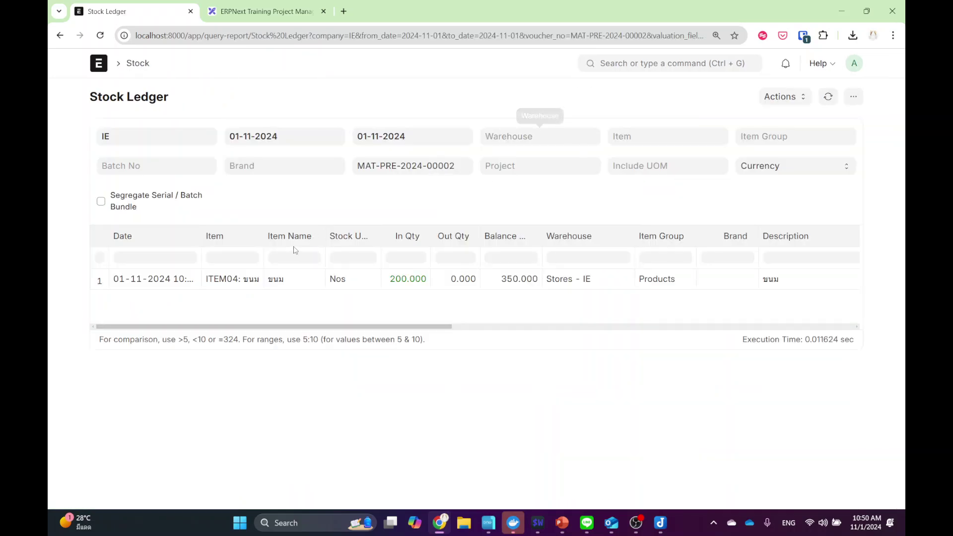
- Clear the Stock Ledger's voucher filter, filter by batch CHIP241101_0003, and check the entry's valuation, voucher and batch columns
{"action": "triple_click", "coordinate": [417, 173]}
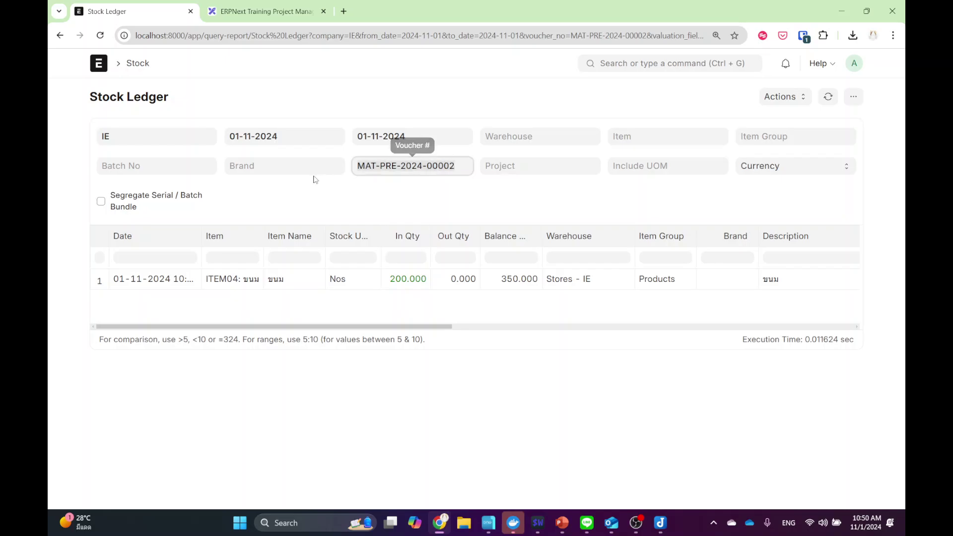
{"action": "key", "text": "BackSpace"}
{"action": "left_click", "coordinate": [145, 169]}
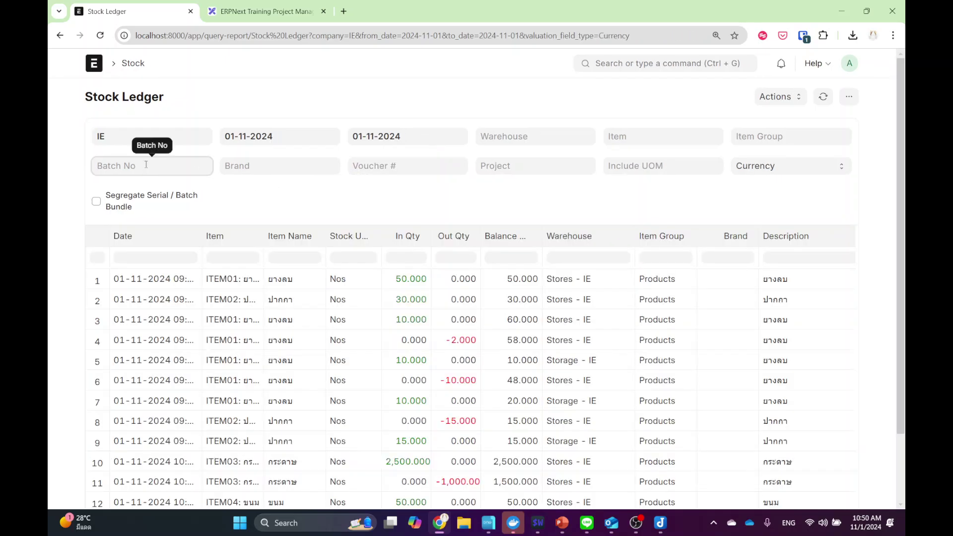
{"action": "left_click", "coordinate": [153, 231]}
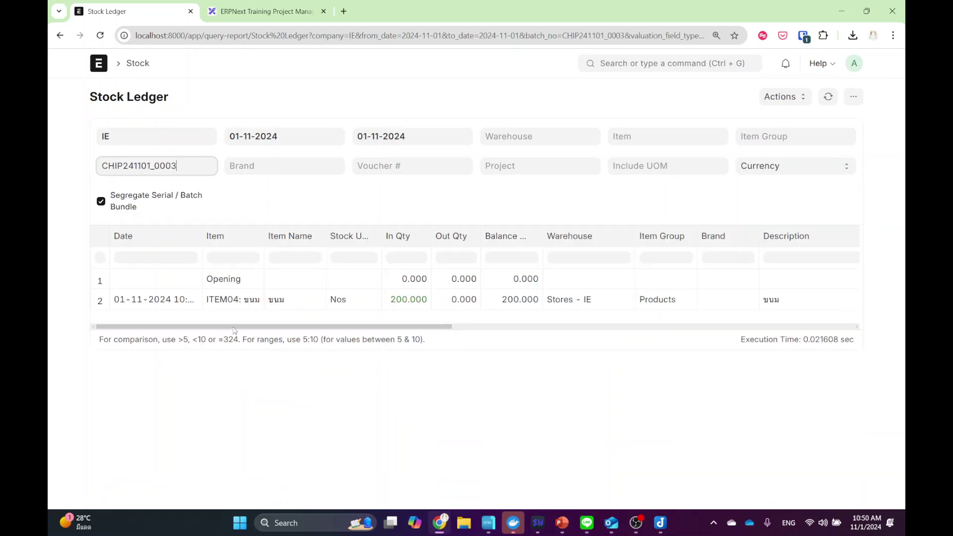
{"action": "left_click_drag", "start_coordinate": [233, 327], "coordinate": [709, 341]}
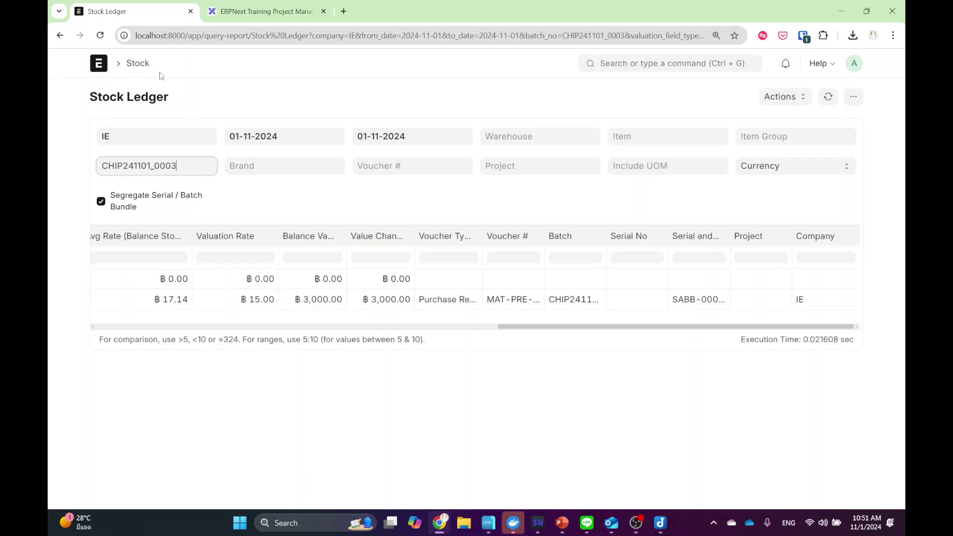
- Create a new stock entry of type Material Issue
{"action": "left_click", "coordinate": [96, 69]}
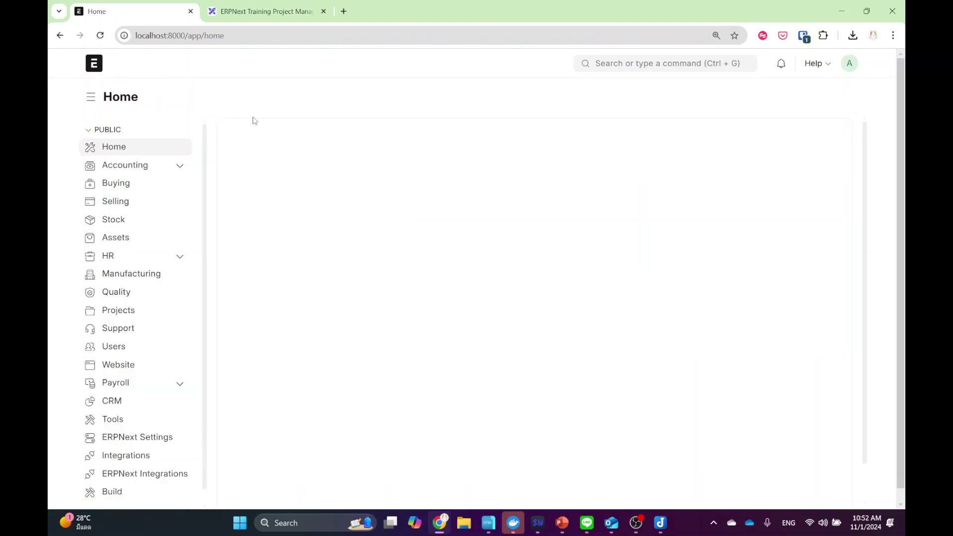
{"action": "scroll", "coordinate": [419, 347], "scroll_direction": "down", "scroll_amount": 3}
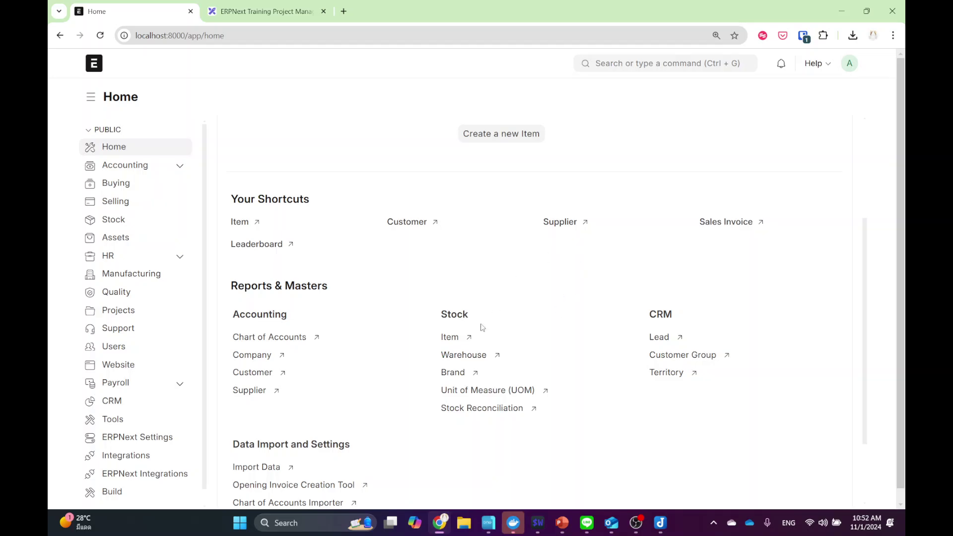
{"action": "left_click", "coordinate": [113, 219]}
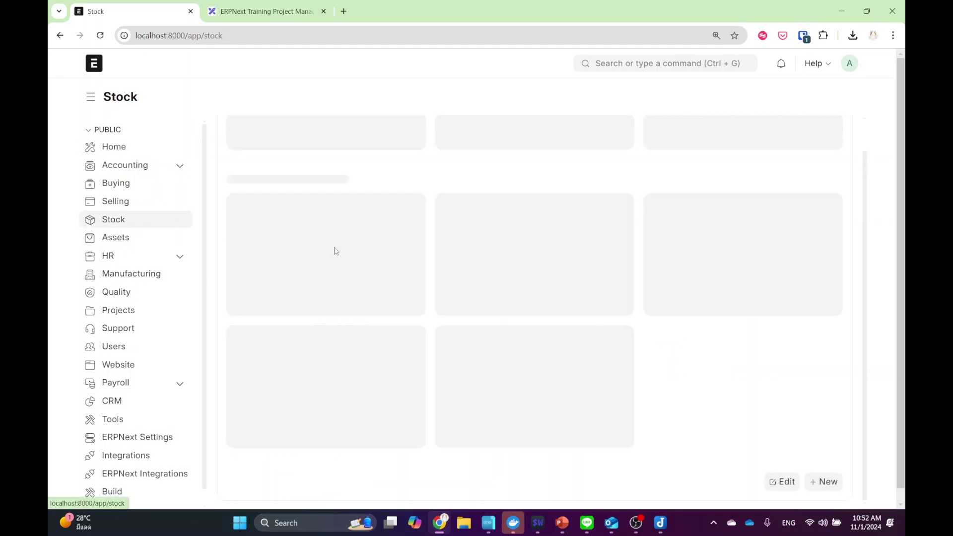
{"action": "scroll", "coordinate": [448, 278], "scroll_direction": "down", "scroll_amount": 2}
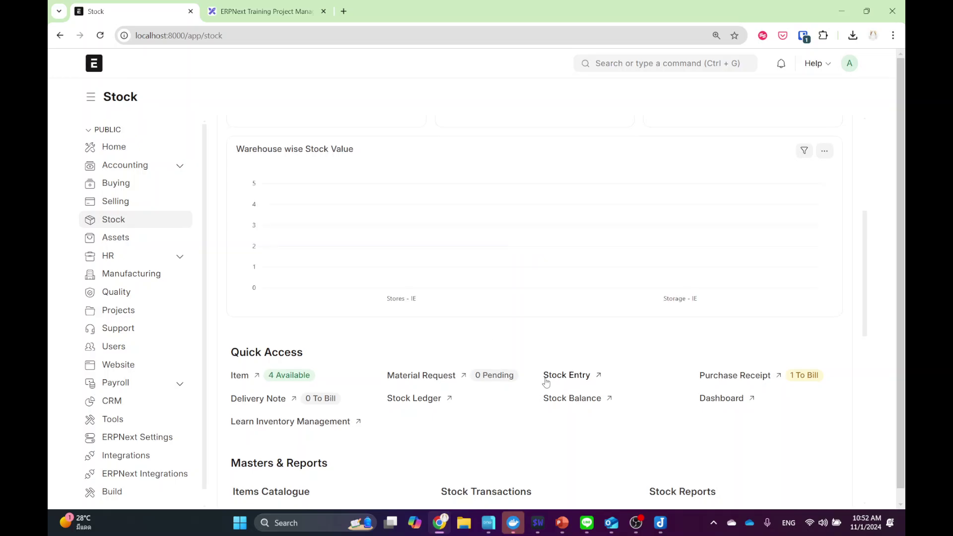
{"action": "left_click", "coordinate": [561, 382]}
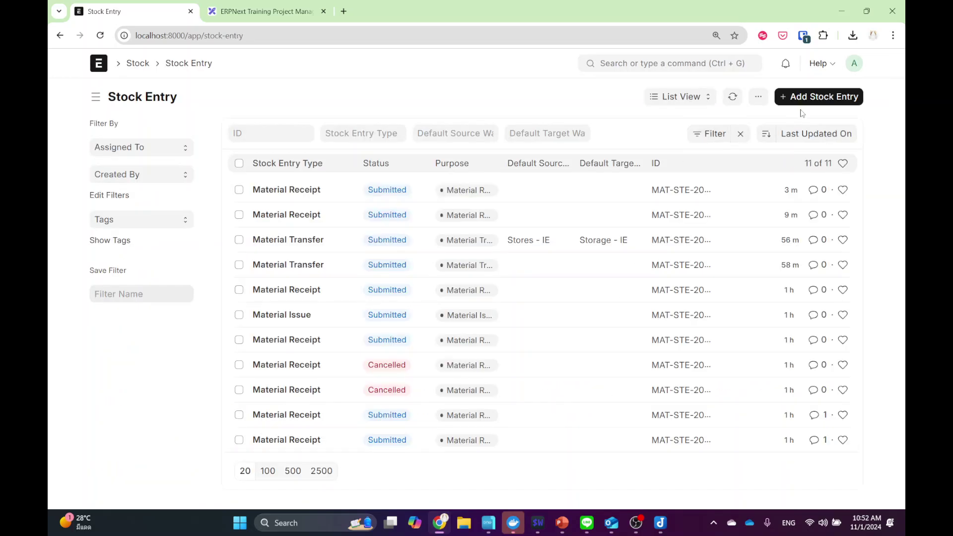
{"action": "left_click", "coordinate": [812, 97]}
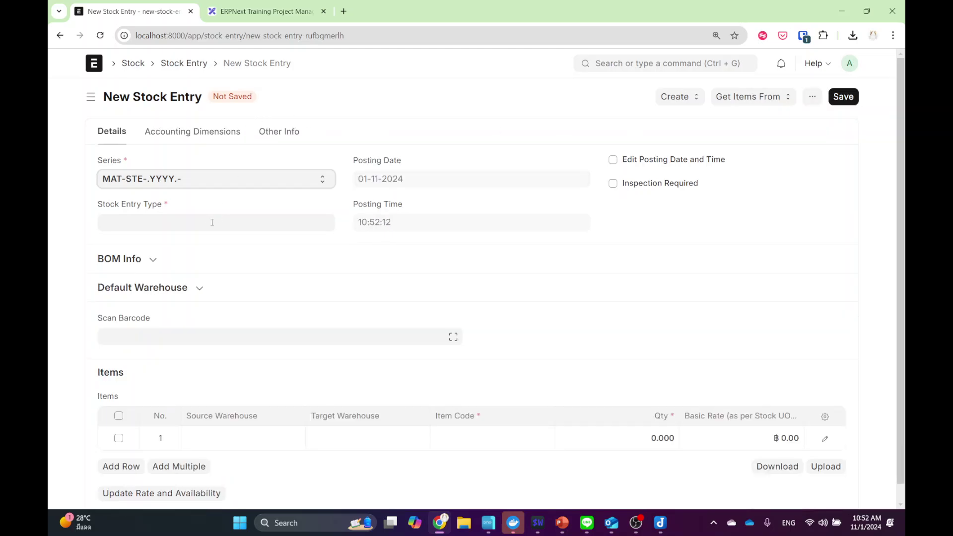
{"action": "left_click", "coordinate": [205, 223]}
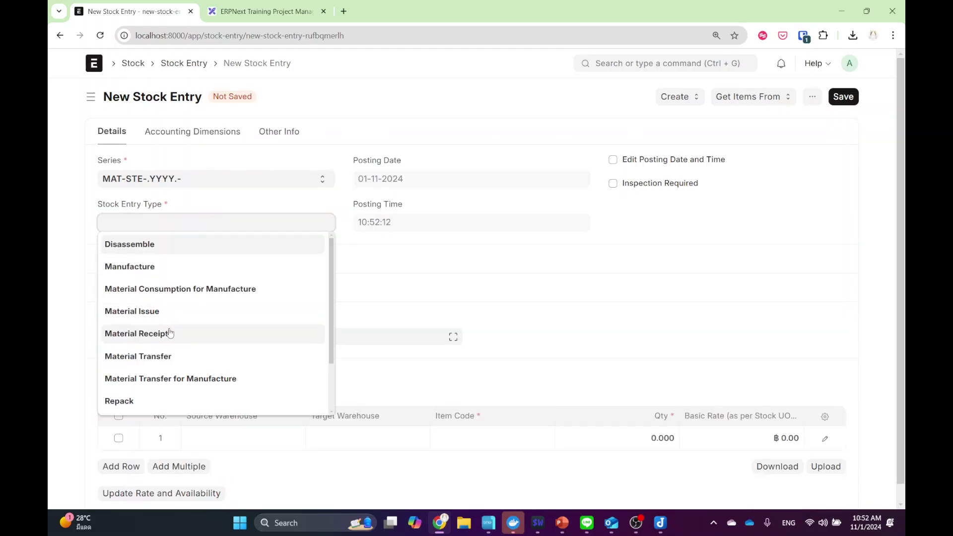
{"action": "left_click", "coordinate": [174, 317]}
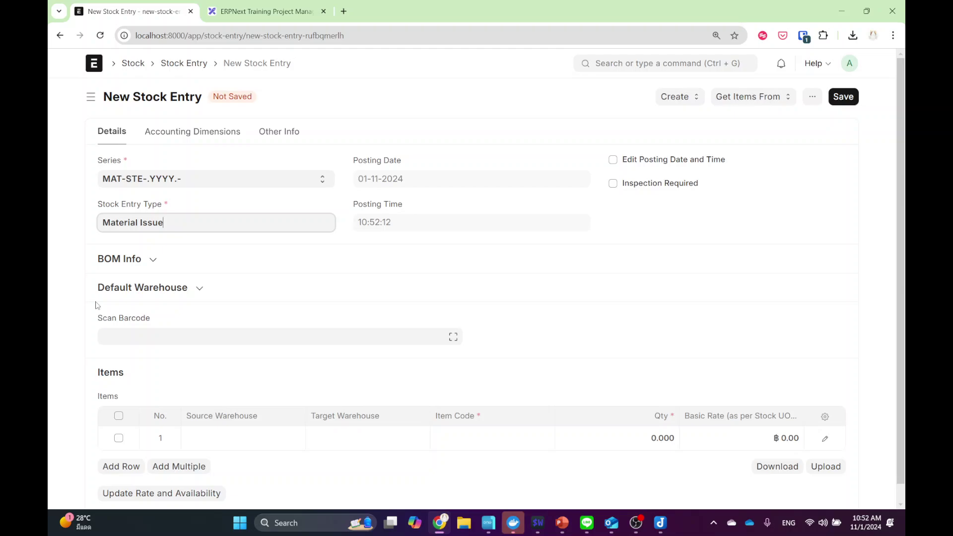
{"action": "left_click", "coordinate": [58, 325]}
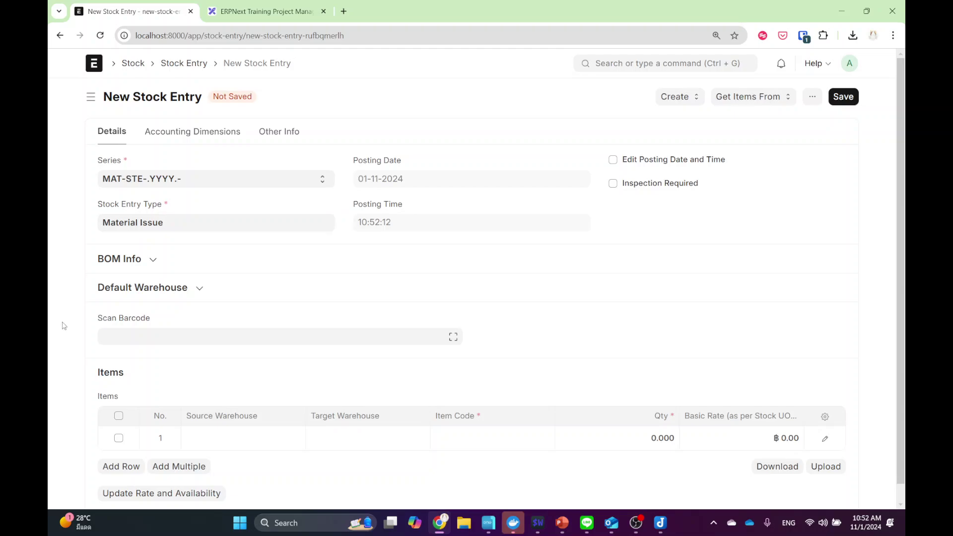
- Fill the first item row with source warehouse Storage - IE, item ITEM04 and quantity 1
{"action": "left_click", "coordinate": [208, 437]}
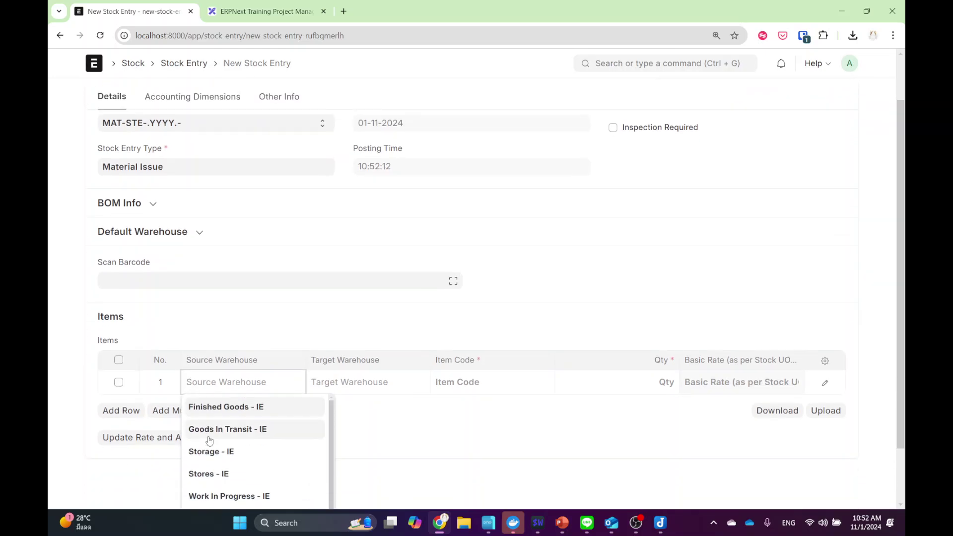
{"action": "left_click", "coordinate": [218, 451]}
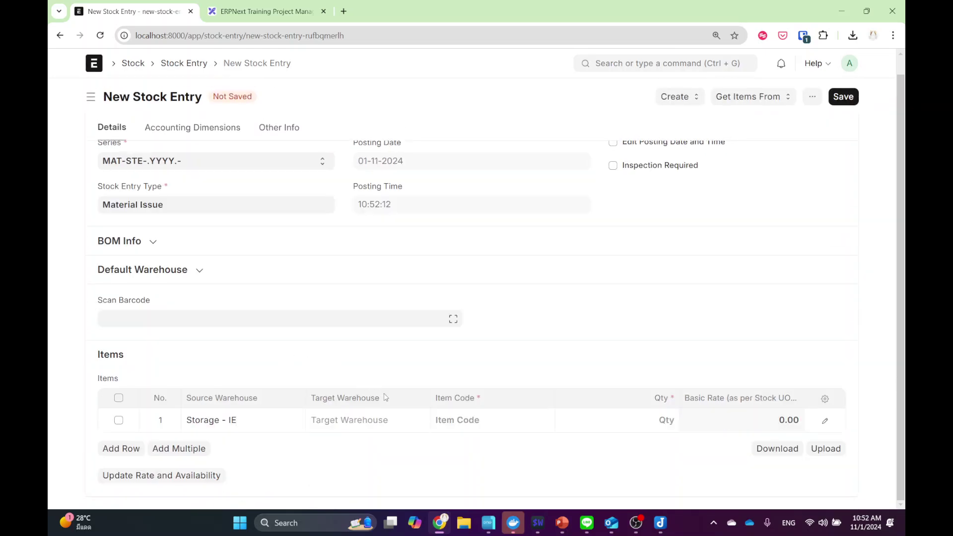
{"action": "left_click", "coordinate": [481, 422]}
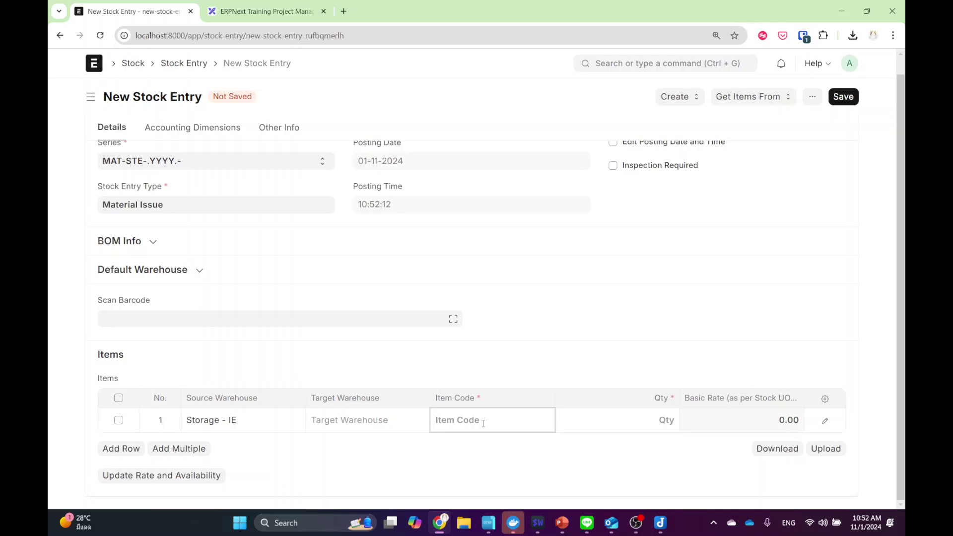
{"action": "scroll", "coordinate": [476, 472], "scroll_direction": "down", "scroll_amount": 2}
{"action": "scroll", "coordinate": [474, 502], "scroll_direction": "down", "scroll_amount": 2}
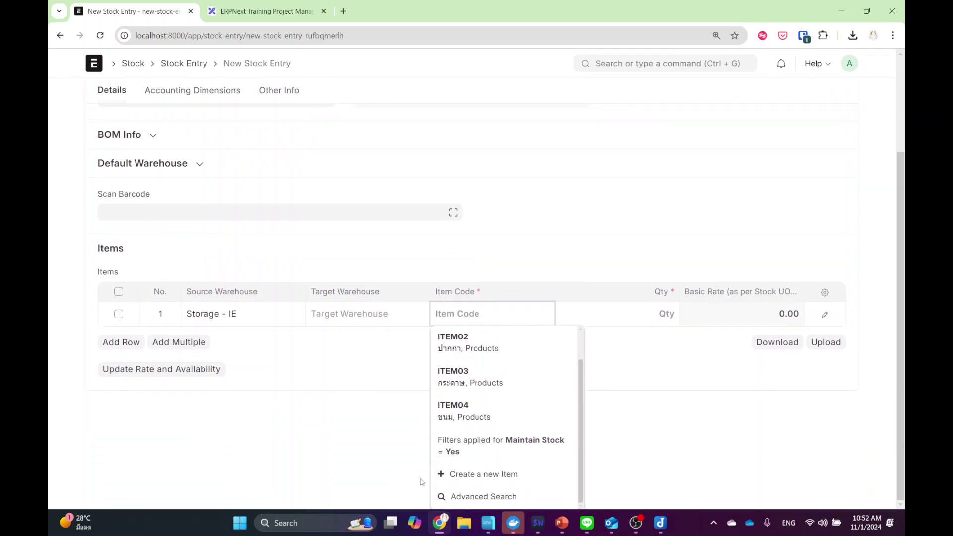
{"action": "left_click", "coordinate": [453, 407]}
{"action": "left_click", "coordinate": [453, 466]}
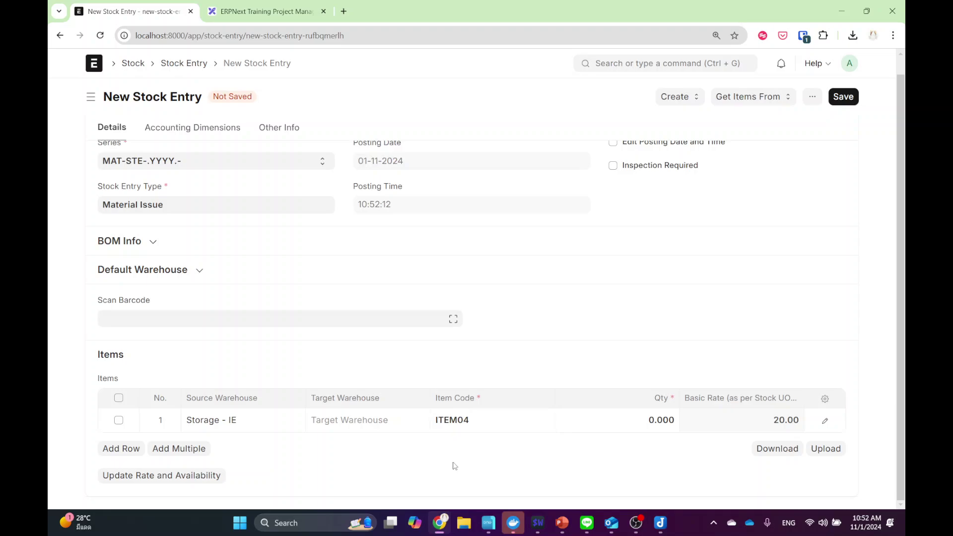
{"action": "left_click", "coordinate": [619, 415]}
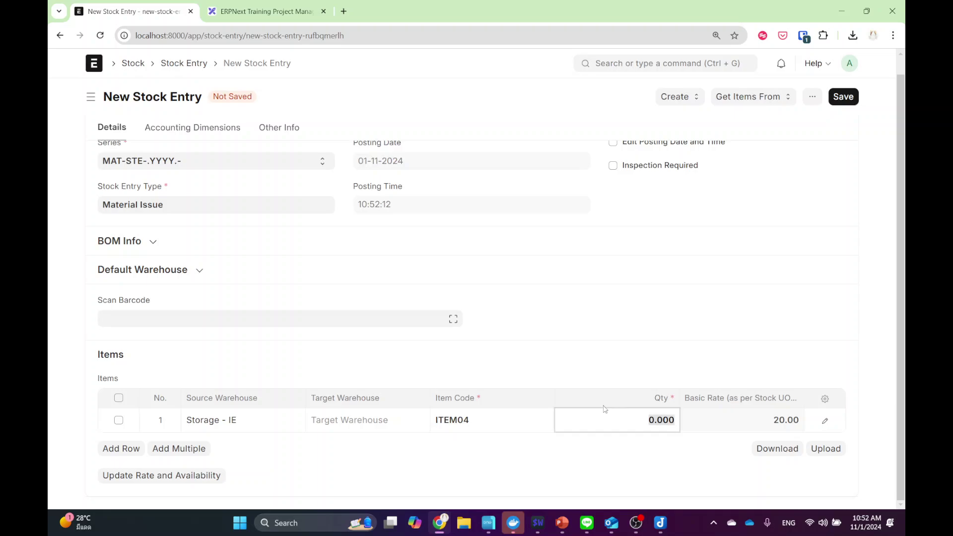
{"action": "type", "text": "1"}
{"action": "left_click", "coordinate": [640, 371]}
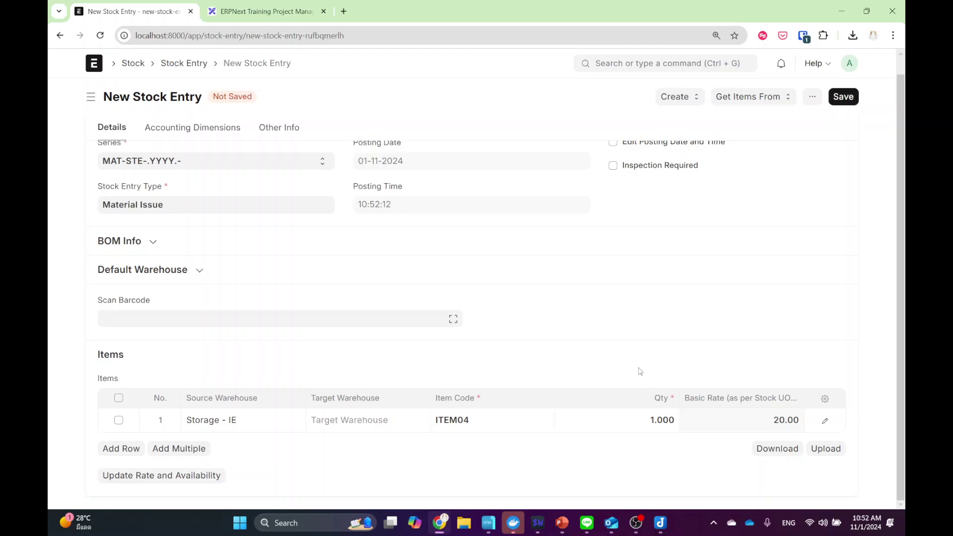
- Save the material issue and try to submit it
{"action": "left_click", "coordinate": [841, 95]}
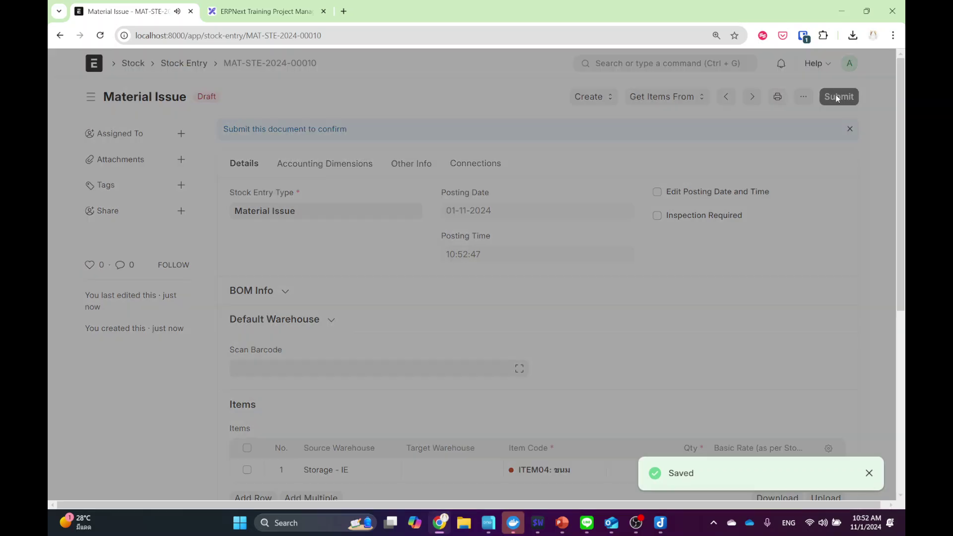
{"action": "left_click", "coordinate": [837, 98]}
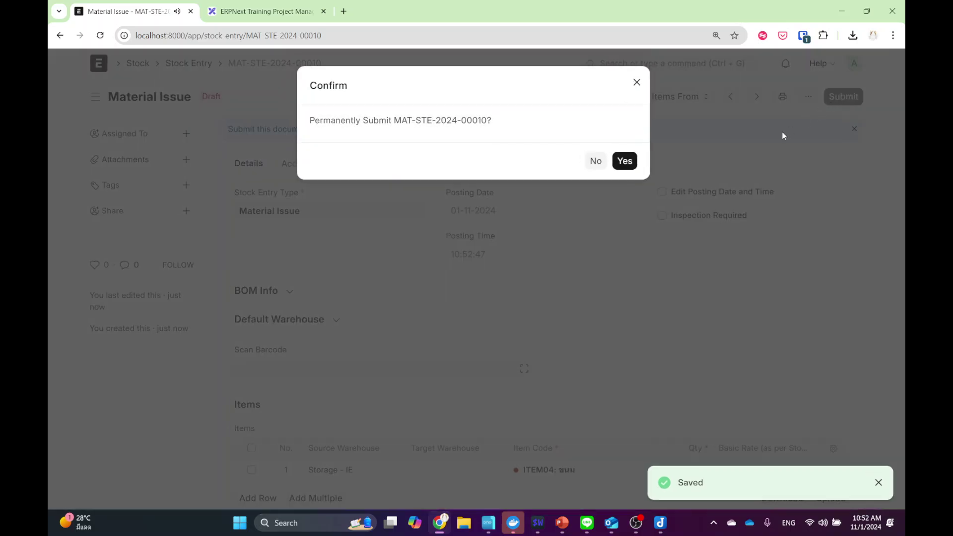
{"action": "left_click", "coordinate": [633, 162]}
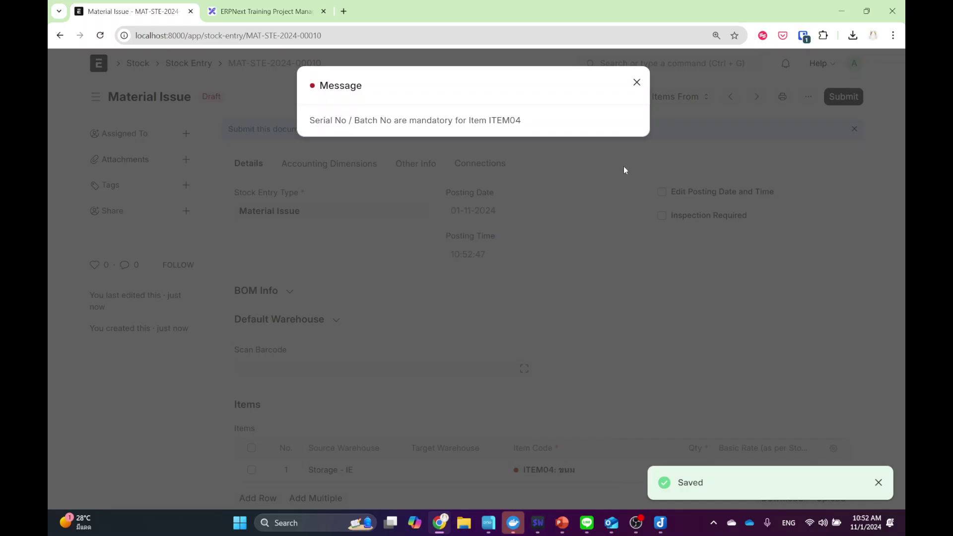
{"action": "left_click", "coordinate": [637, 83]}
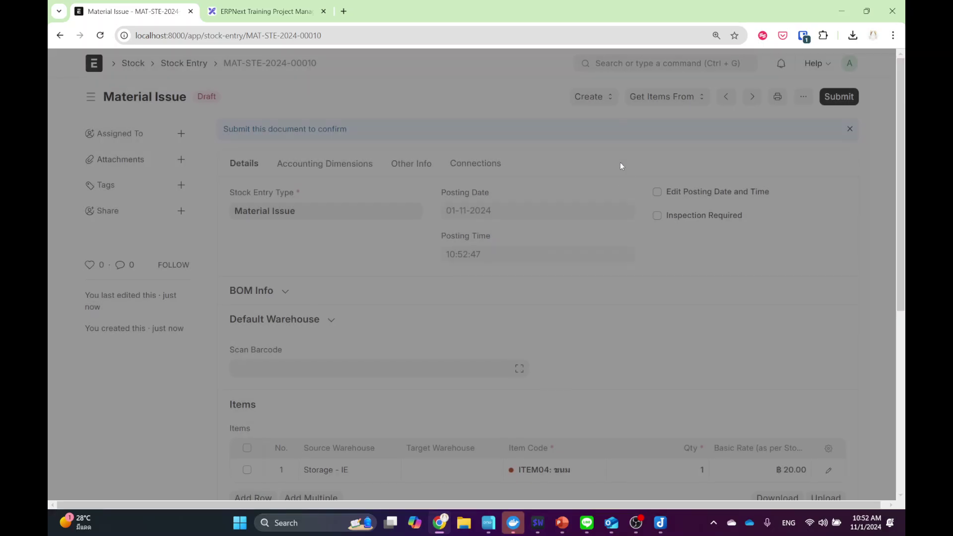
- Disable Use Serial No / Batch Fields in the ITEM04 row's details
{"action": "scroll", "coordinate": [764, 297], "scroll_direction": "down", "scroll_amount": 3}
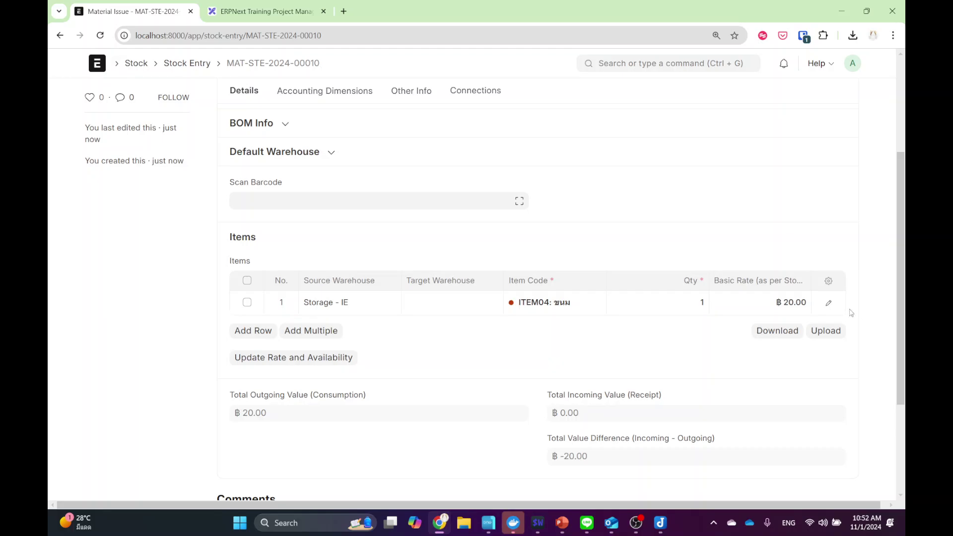
{"action": "left_click", "coordinate": [832, 305]}
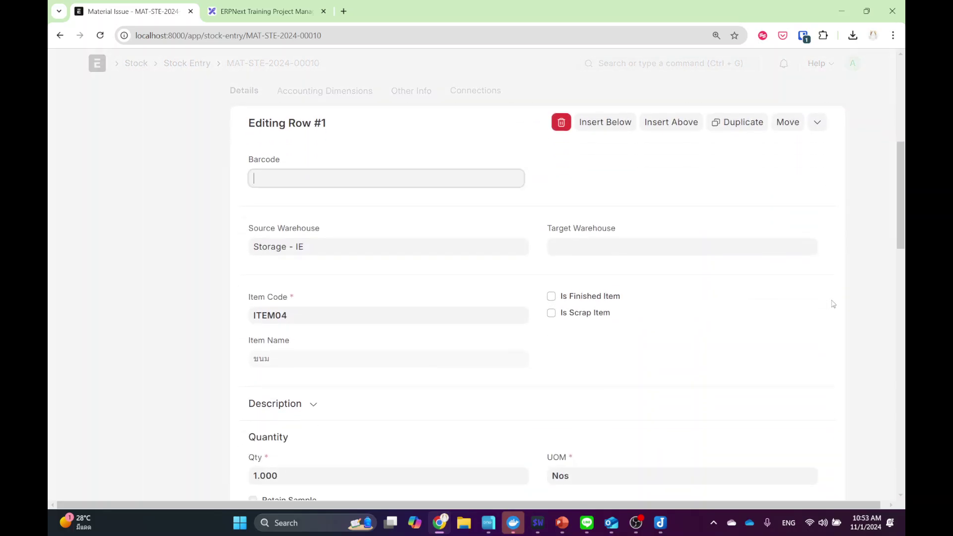
{"action": "scroll", "coordinate": [655, 327], "scroll_direction": "down", "scroll_amount": 4}
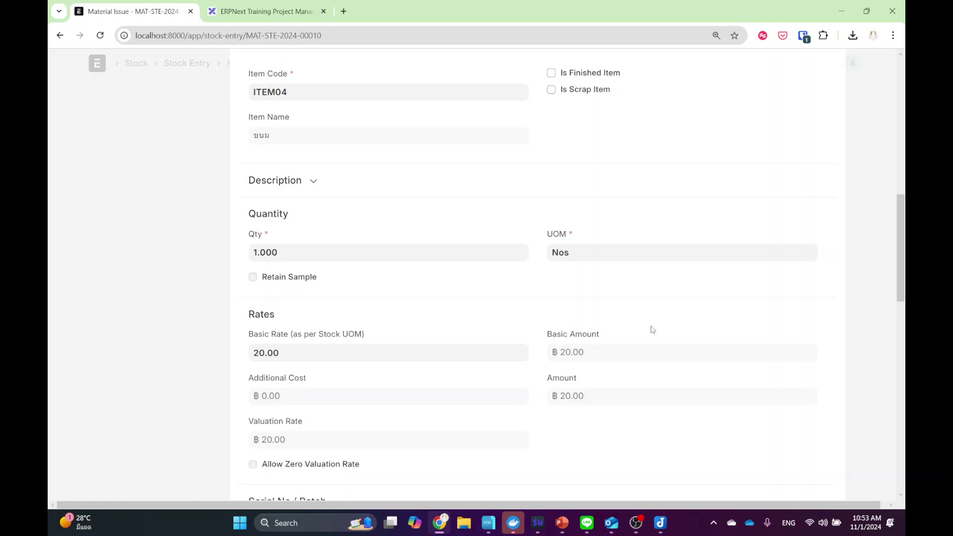
{"action": "scroll", "coordinate": [589, 304], "scroll_direction": "down", "scroll_amount": 3}
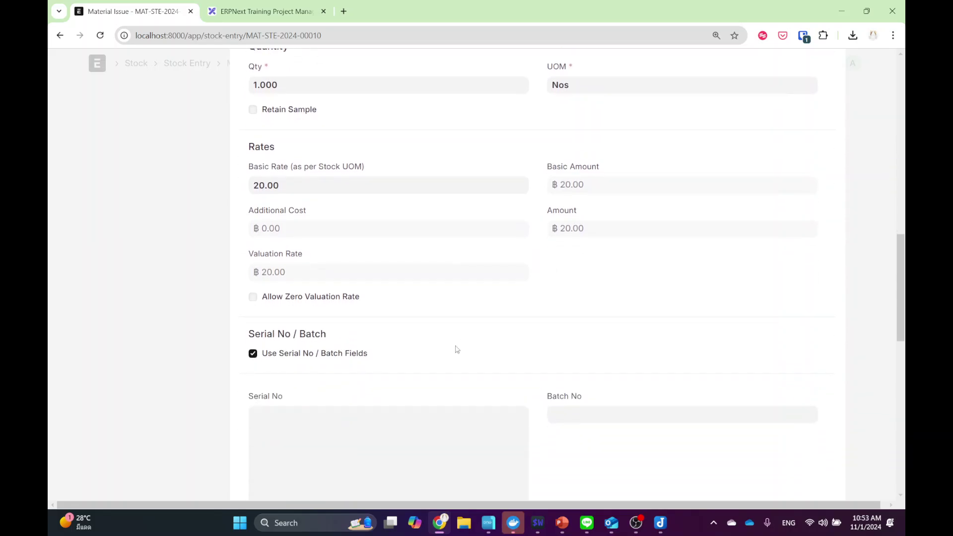
{"action": "scroll", "coordinate": [306, 339], "scroll_direction": "down", "scroll_amount": 1}
{"action": "left_click", "coordinate": [304, 303]}
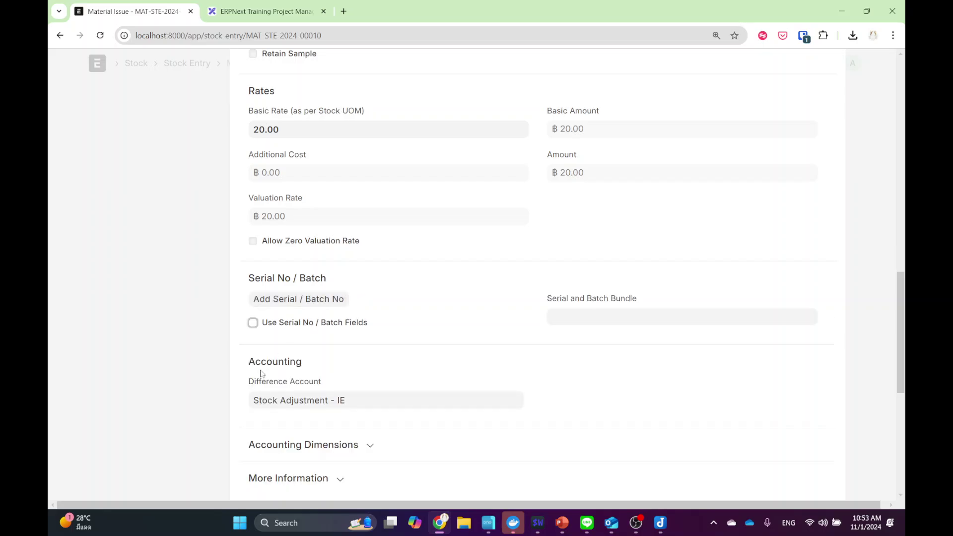
- Open batch selection for the ITEM04 row, keep fetching based on FIFO, and set the quantity to fetch to 2
{"action": "left_click", "coordinate": [301, 300]}
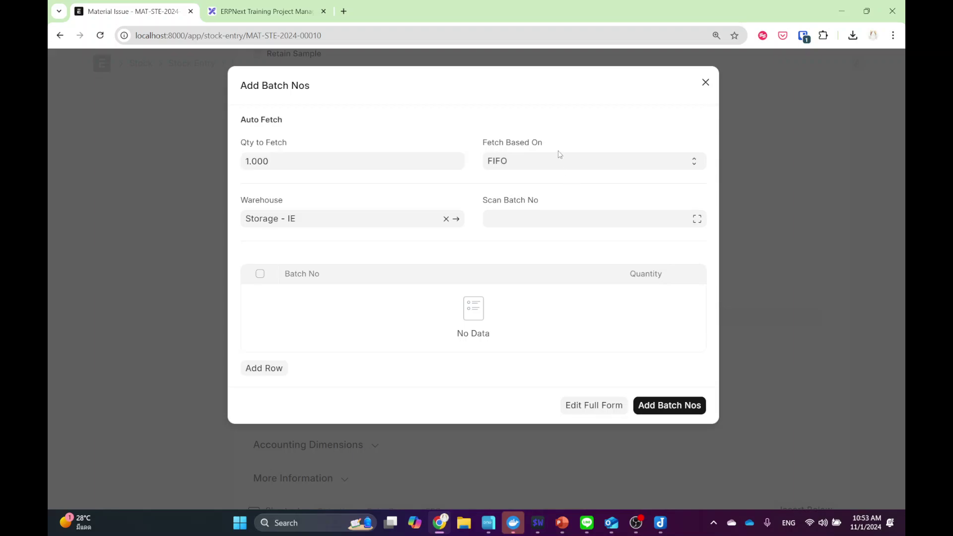
{"action": "left_click", "coordinate": [557, 165]}
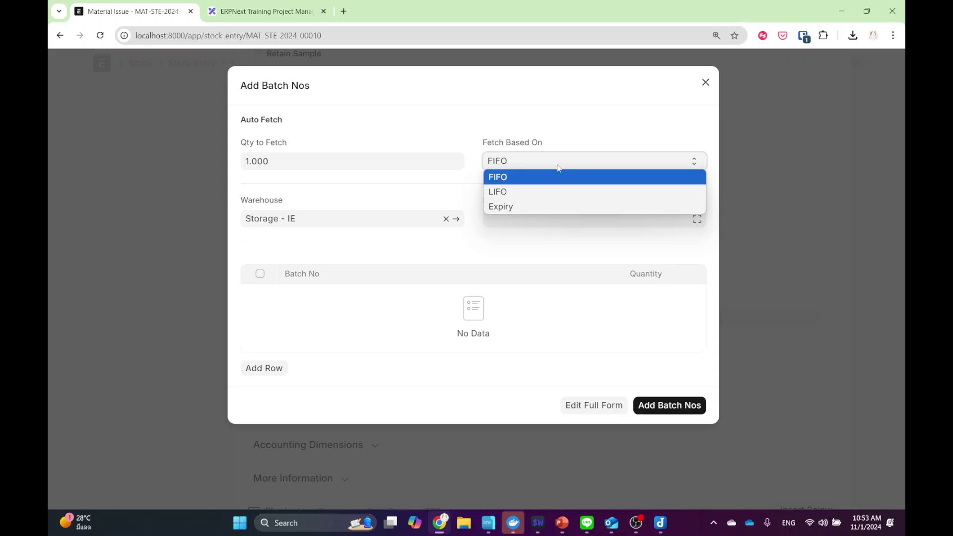
{"action": "left_click", "coordinate": [557, 162]}
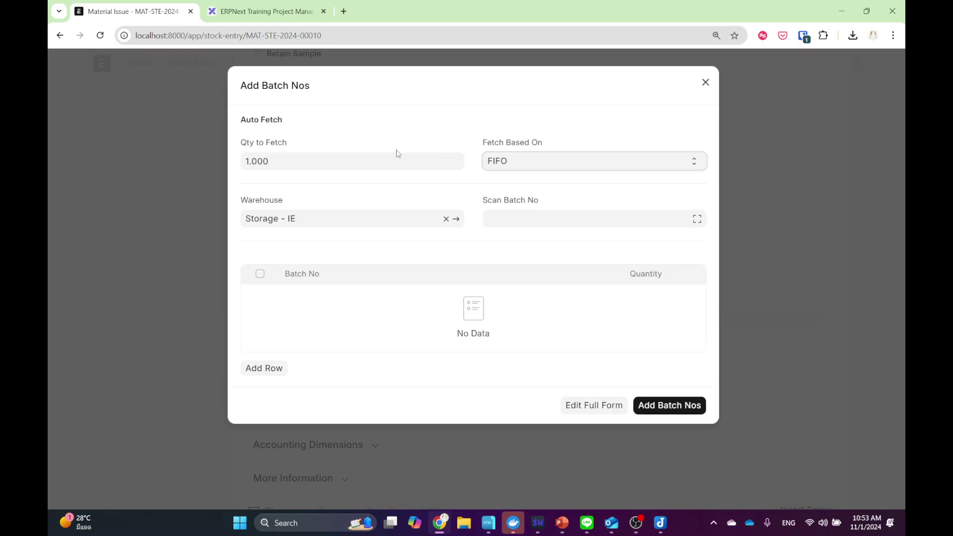
{"action": "left_click", "coordinate": [383, 157]}
{"action": "left_click", "coordinate": [382, 245]}
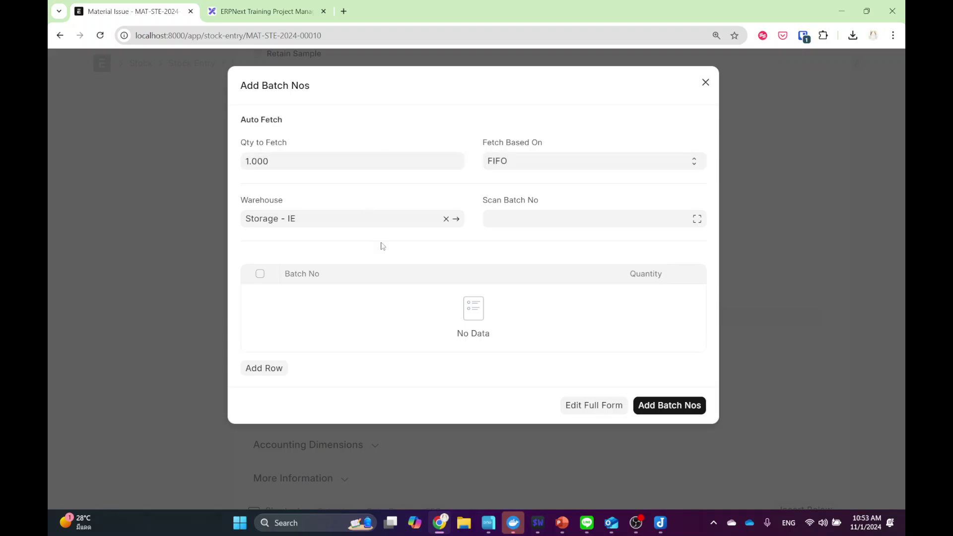
{"action": "left_click", "coordinate": [305, 164]}
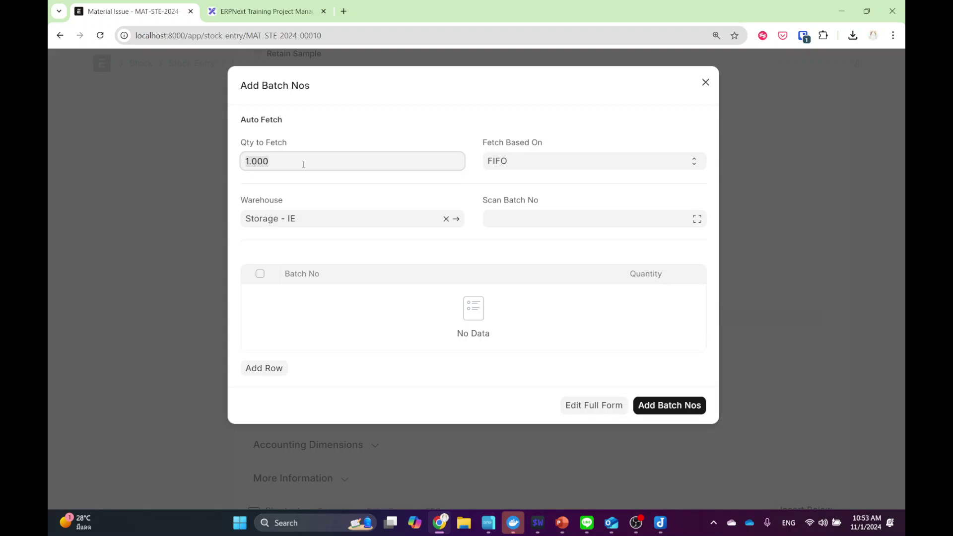
{"action": "type", "text": "2"}
{"action": "left_click", "coordinate": [356, 250]}
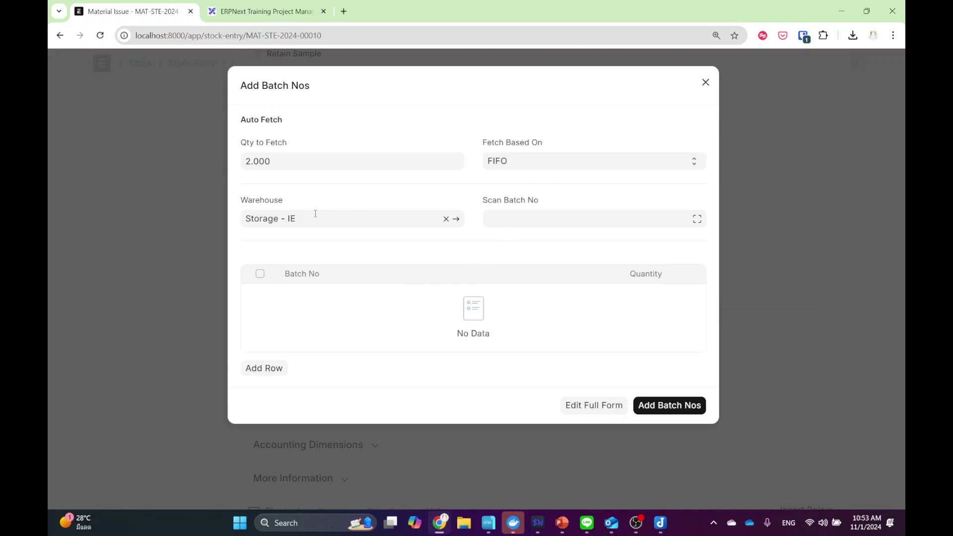
- Change the warehouse in the batch selection to Stores - IE
{"action": "left_click_drag", "start_coordinate": [315, 214], "coordinate": [225, 212]}
{"action": "key", "text": "BackSpace"}
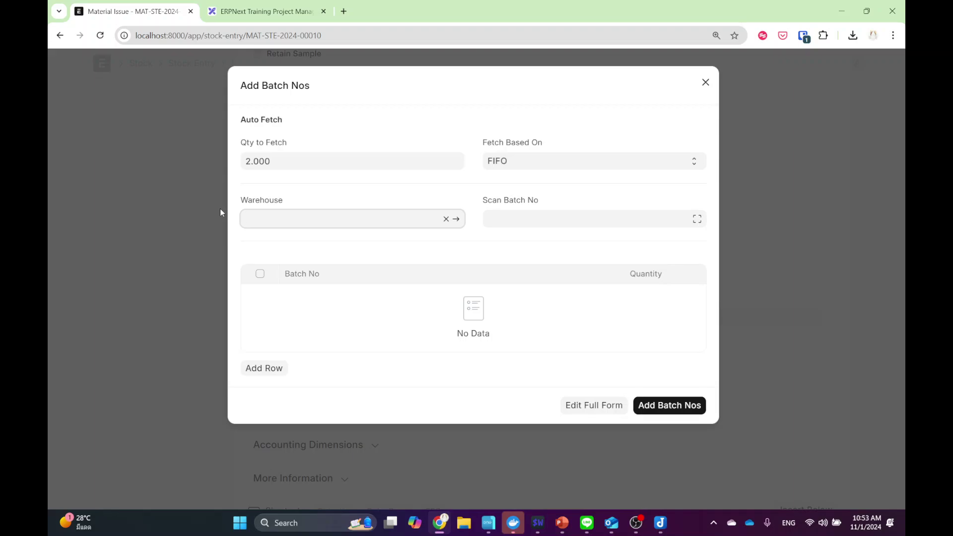
{"action": "left_click", "coordinate": [278, 290]}
{"action": "left_click_drag", "start_coordinate": [305, 219], "coordinate": [222, 216]}
{"action": "key", "text": "BackSpace"}
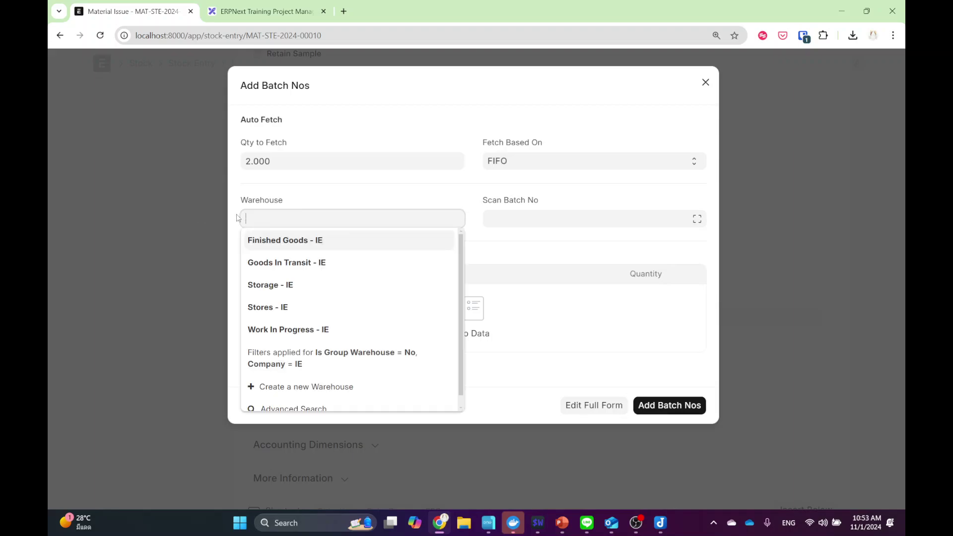
{"action": "left_click", "coordinate": [284, 307]}
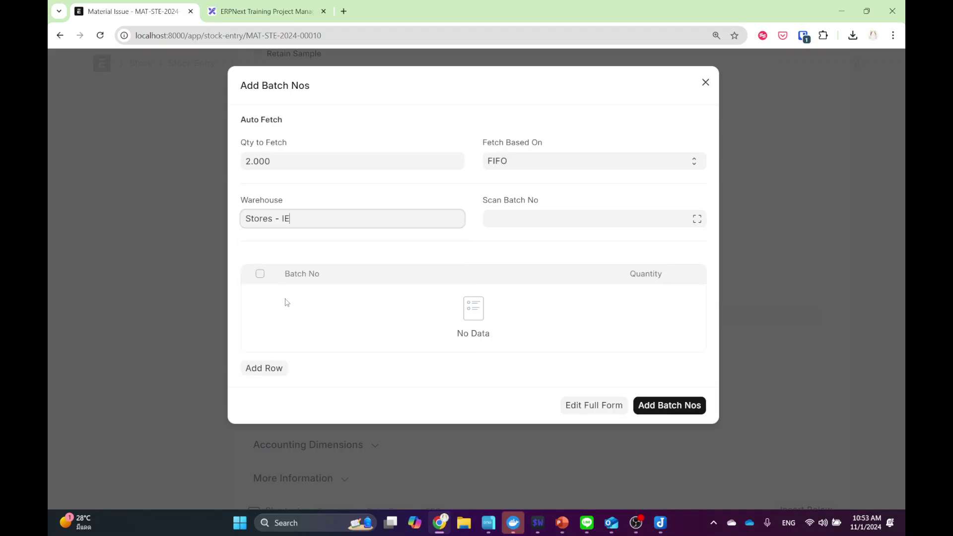
- Try the FIFO batch allocation with a quantity to fetch of 30, followed by 60
{"action": "left_click", "coordinate": [309, 163]}
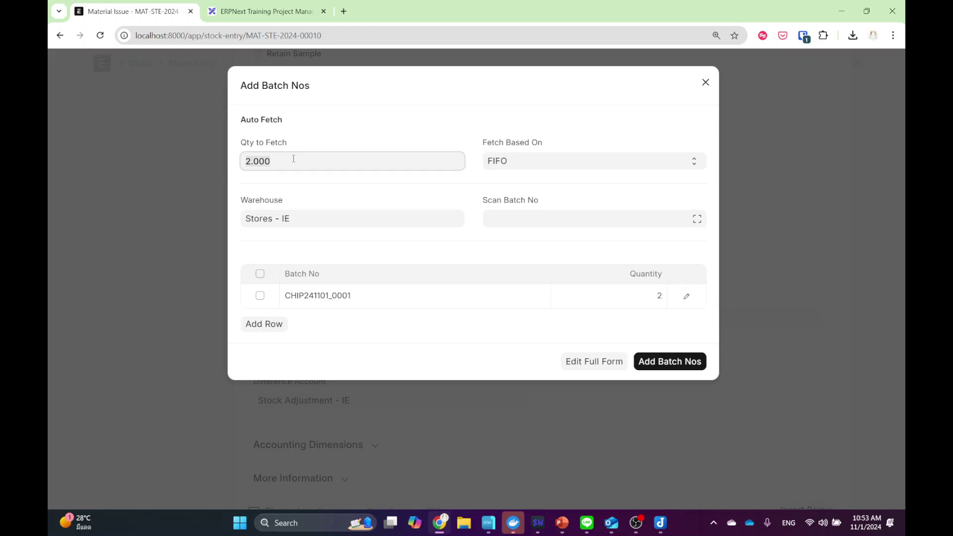
{"action": "type", "text": "30"}
{"action": "key", "text": "Tab"}
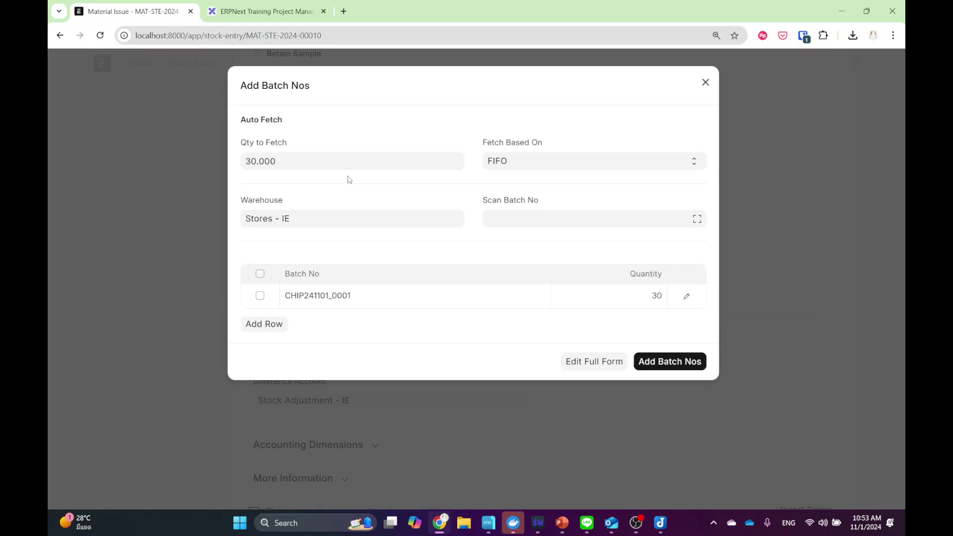
{"action": "left_click", "coordinate": [323, 153]}
{"action": "type", "text": "60"}
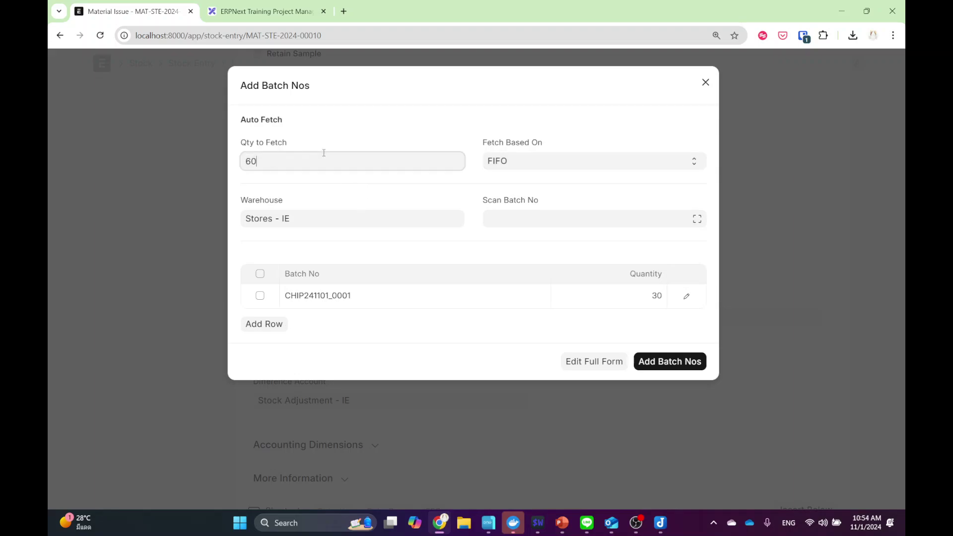
{"action": "key", "text": "Tab"}
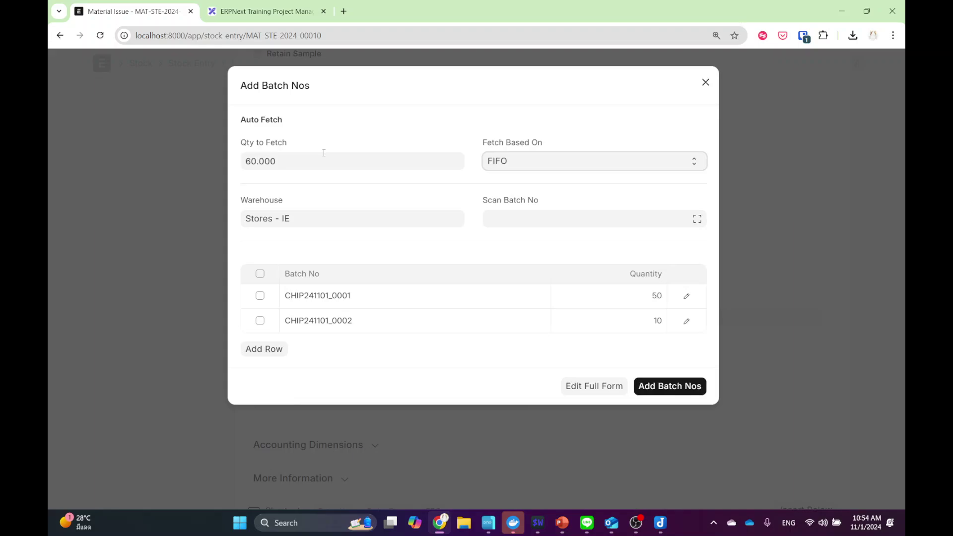
- Try the FIFO batch allocation with quantities of 100 and 200, and close the batch selection without adding batches
{"action": "left_click", "coordinate": [324, 153]}
{"action": "type", "text": "100"}
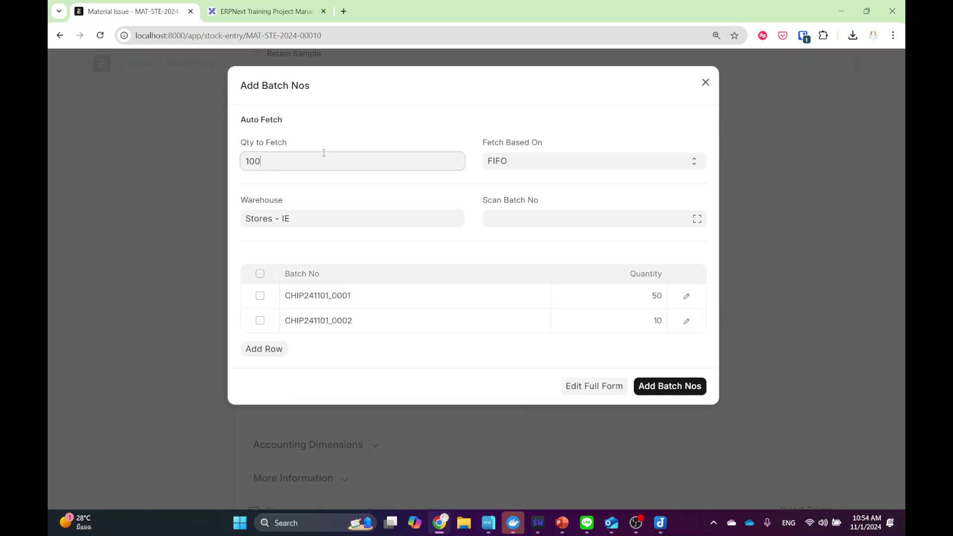
{"action": "key", "text": "Tab"}
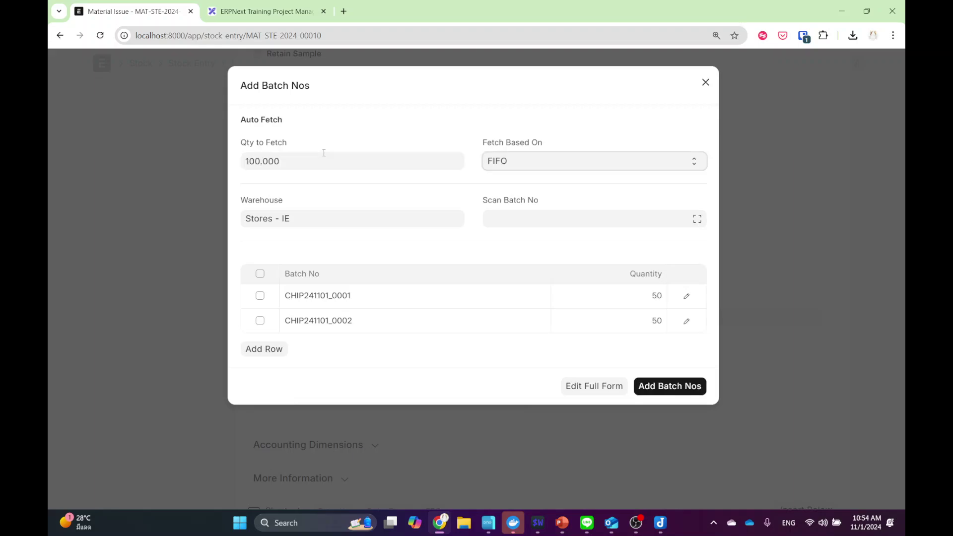
{"action": "left_click", "coordinate": [324, 153]}
{"action": "type", "text": "200"}
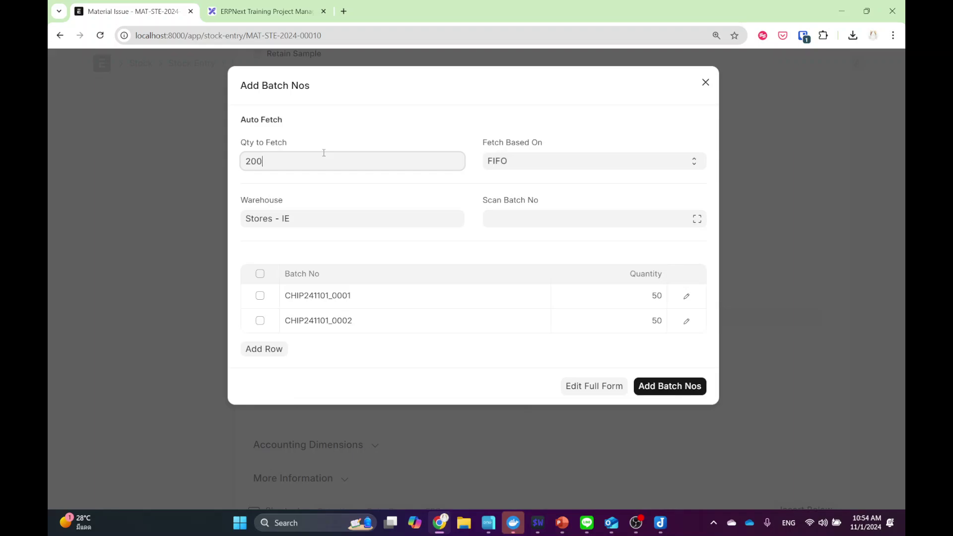
{"action": "key", "text": "Tab"}
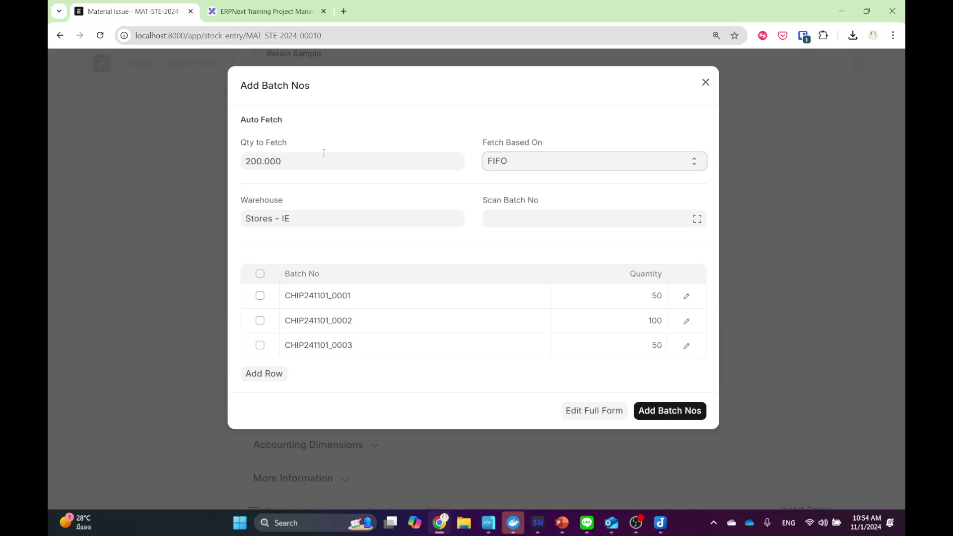
{"action": "left_click", "coordinate": [705, 82]}
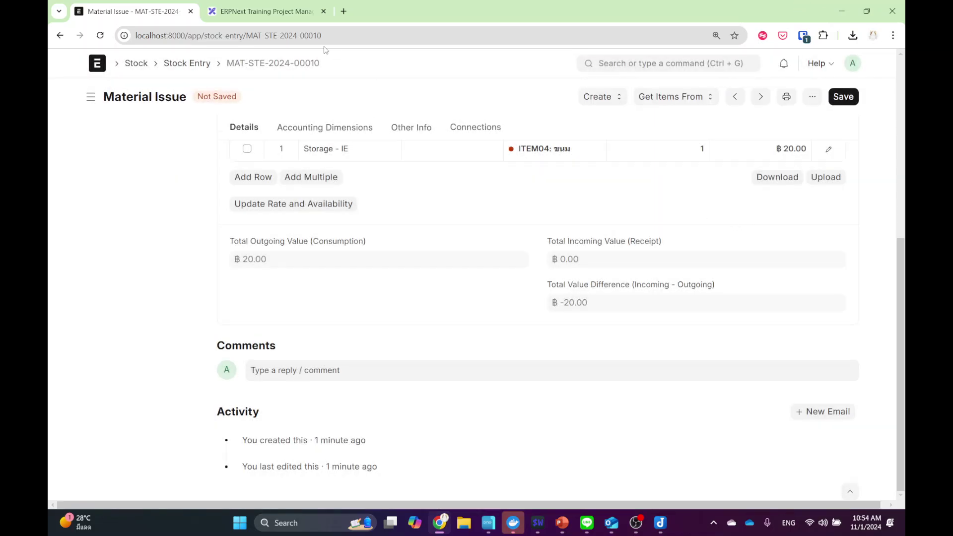
- Leave the unsaved material issue and open the Stock Entry list from the Stock workspace
{"action": "left_click", "coordinate": [160, 67]}
{"action": "left_click", "coordinate": [136, 63]}
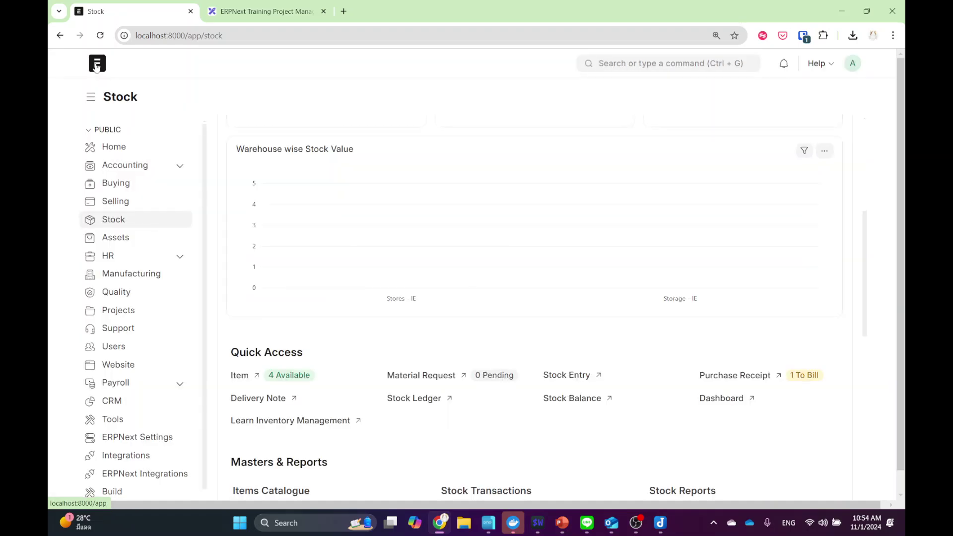
{"action": "left_click", "coordinate": [97, 63]}
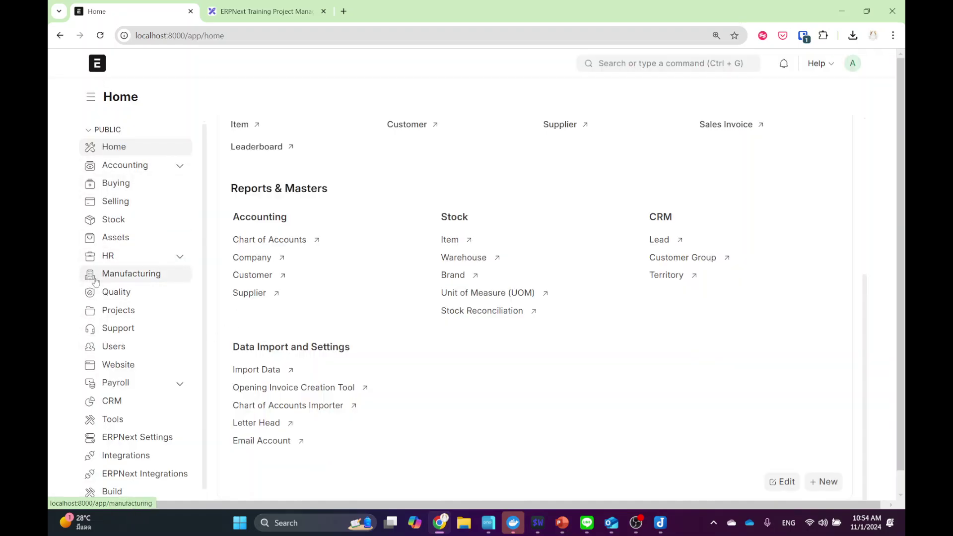
{"action": "left_click", "coordinate": [126, 225]}
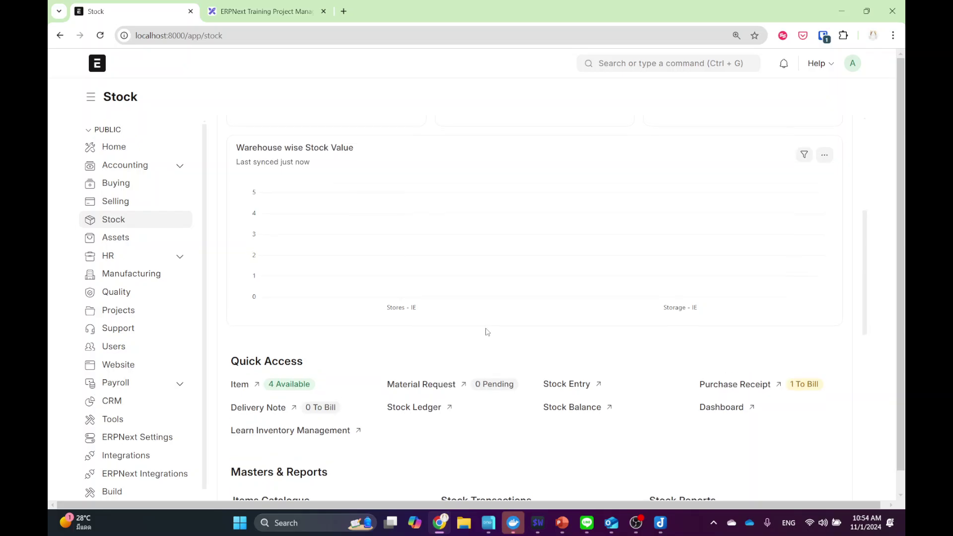
{"action": "scroll", "coordinate": [478, 366], "scroll_direction": "down", "scroll_amount": 2}
{"action": "left_click", "coordinate": [557, 274]}
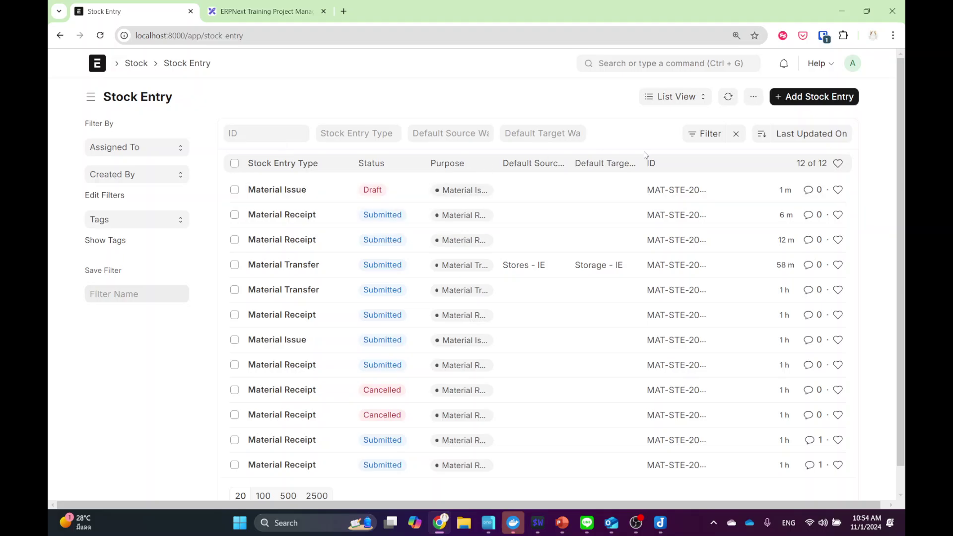
- Add a new stock entry and set its type to Material Issue
{"action": "left_click", "coordinate": [823, 101]}
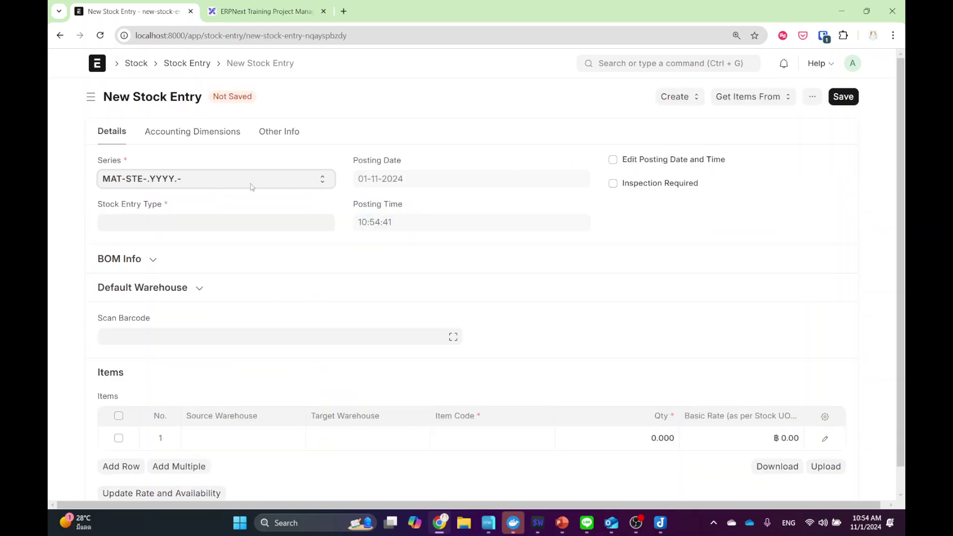
{"action": "left_click", "coordinate": [220, 215]}
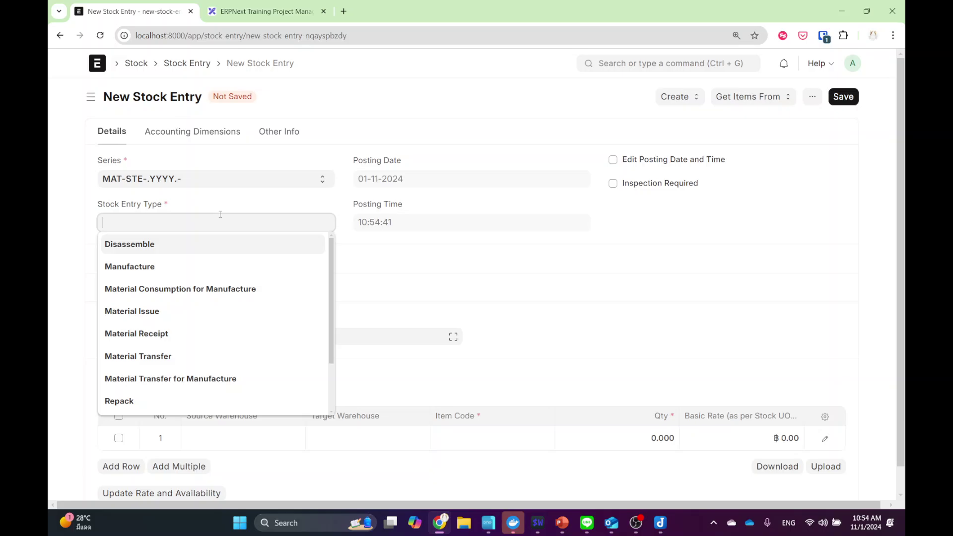
{"action": "left_click", "coordinate": [171, 312]}
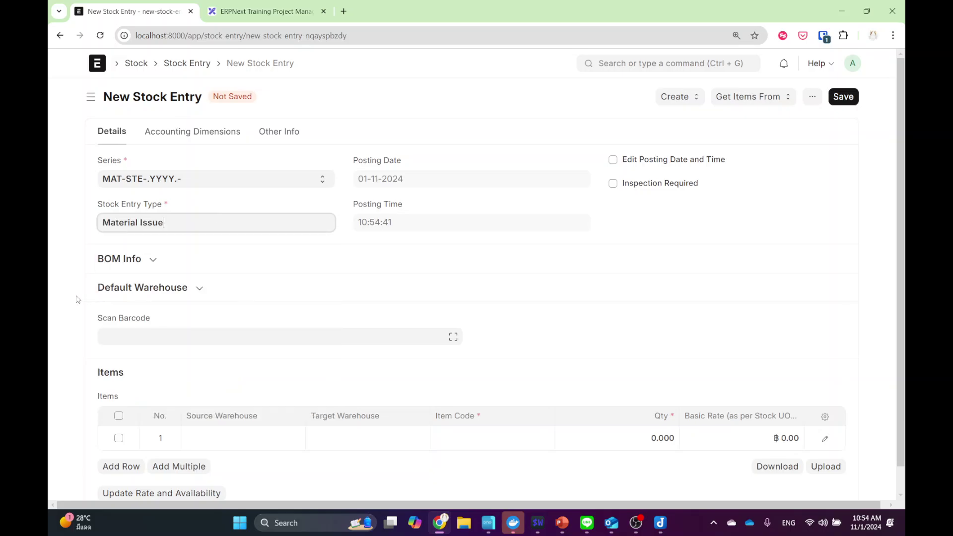
- Fill the first item row with source warehouse Stores - IE and item ITEM04
{"action": "scroll", "coordinate": [268, 285], "scroll_direction": "down", "scroll_amount": 1}
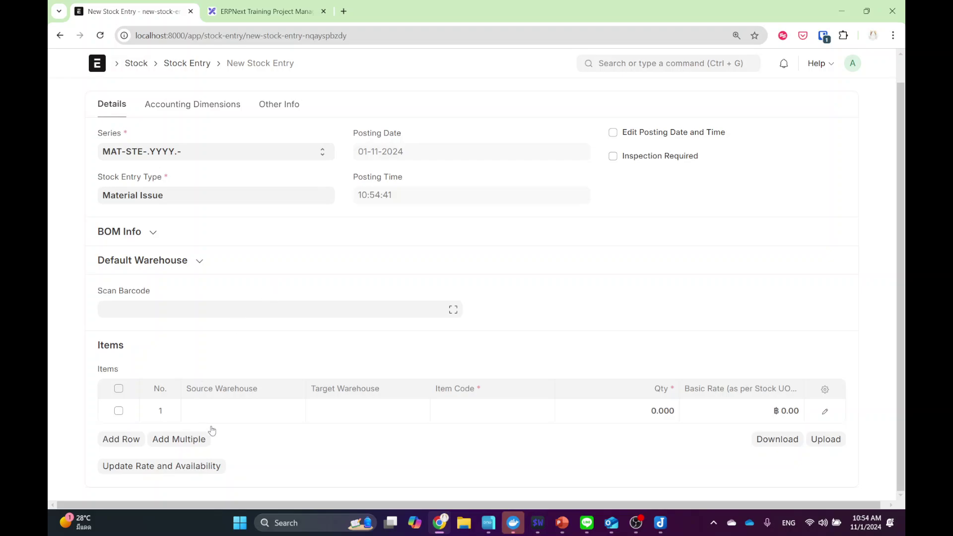
{"action": "left_click", "coordinate": [239, 407]}
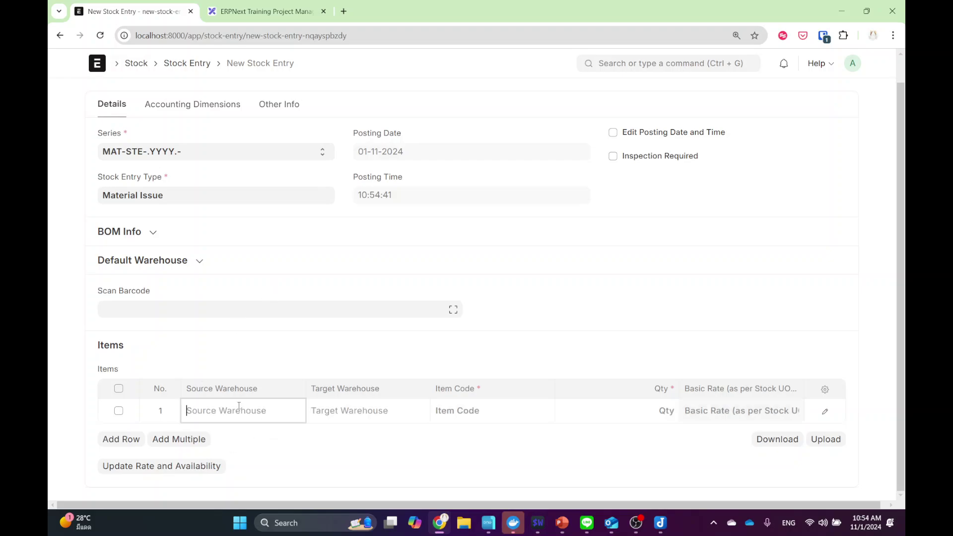
{"action": "scroll", "coordinate": [224, 496], "scroll_direction": "down", "scroll_amount": 1}
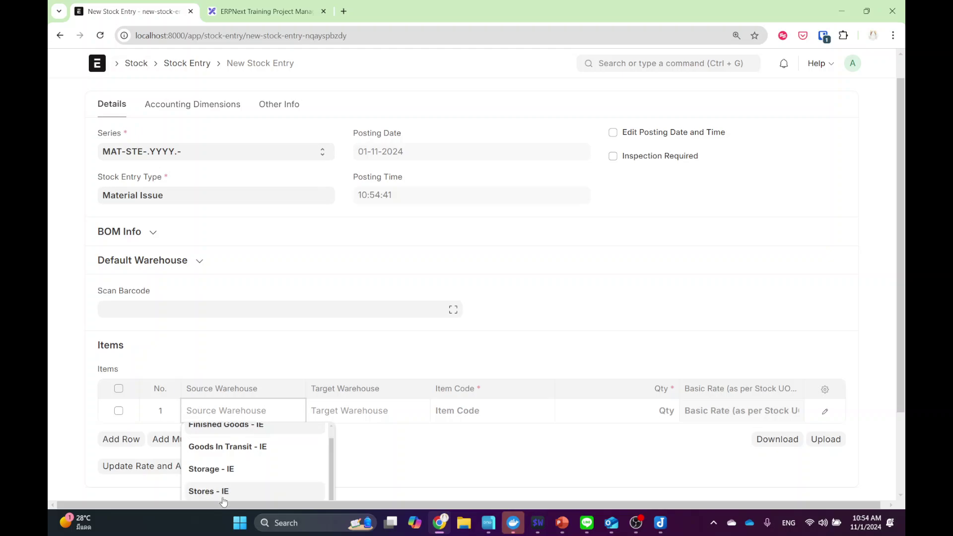
{"action": "left_click", "coordinate": [223, 498]}
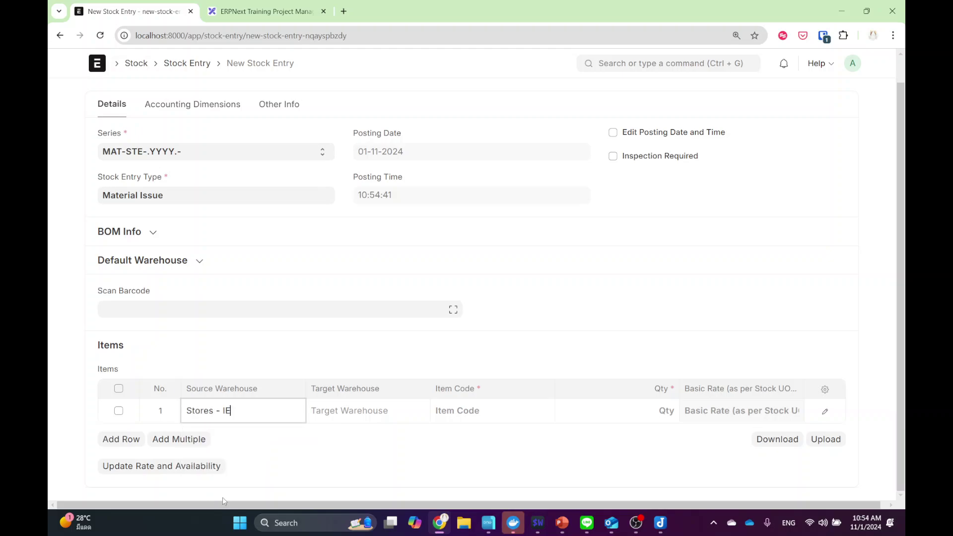
{"action": "left_click", "coordinate": [457, 410]}
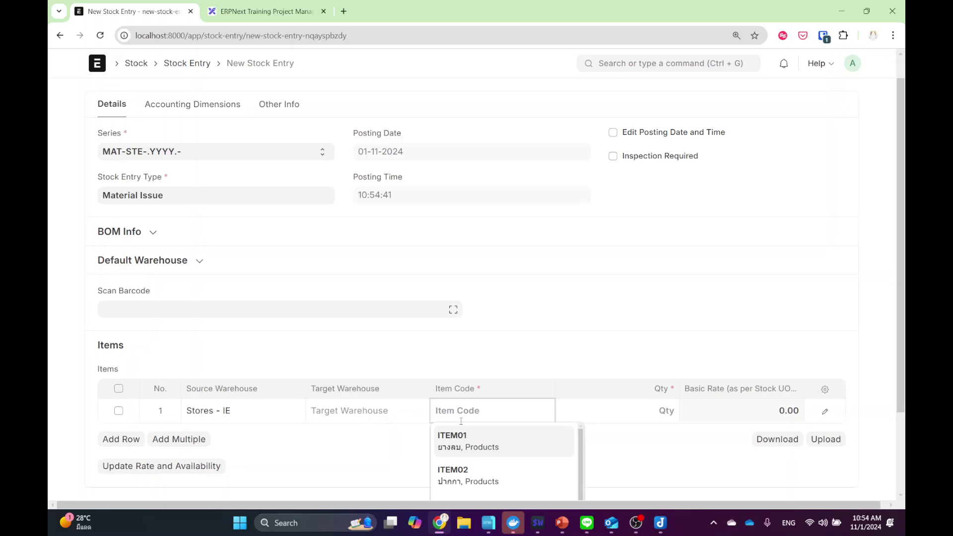
{"action": "scroll", "coordinate": [461, 421], "scroll_direction": "down", "scroll_amount": 2}
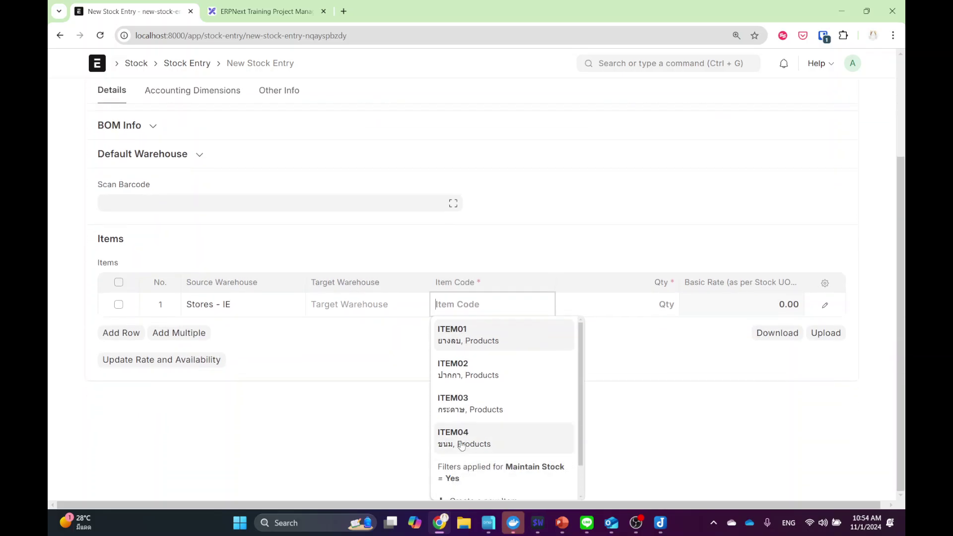
{"action": "left_click", "coordinate": [461, 443]}
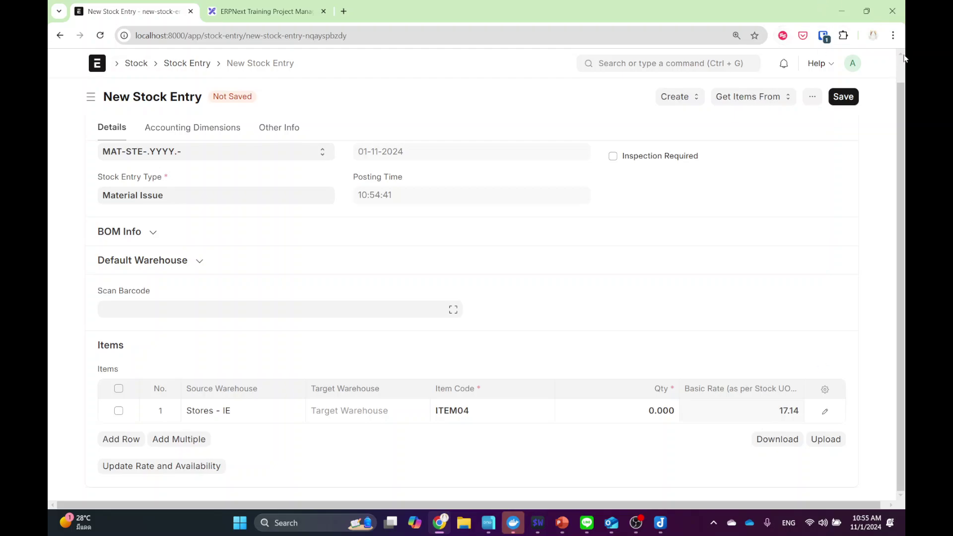
- Open the details of the new ITEM04 row and disable Use Serial No / Batch Fields
{"action": "left_click", "coordinate": [825, 412]}
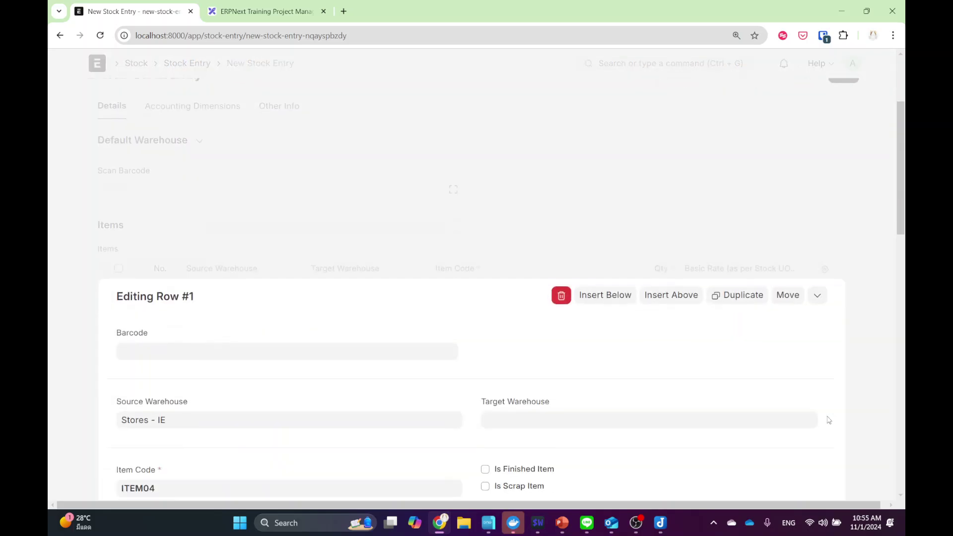
{"action": "scroll", "coordinate": [590, 317], "scroll_direction": "down", "scroll_amount": 6}
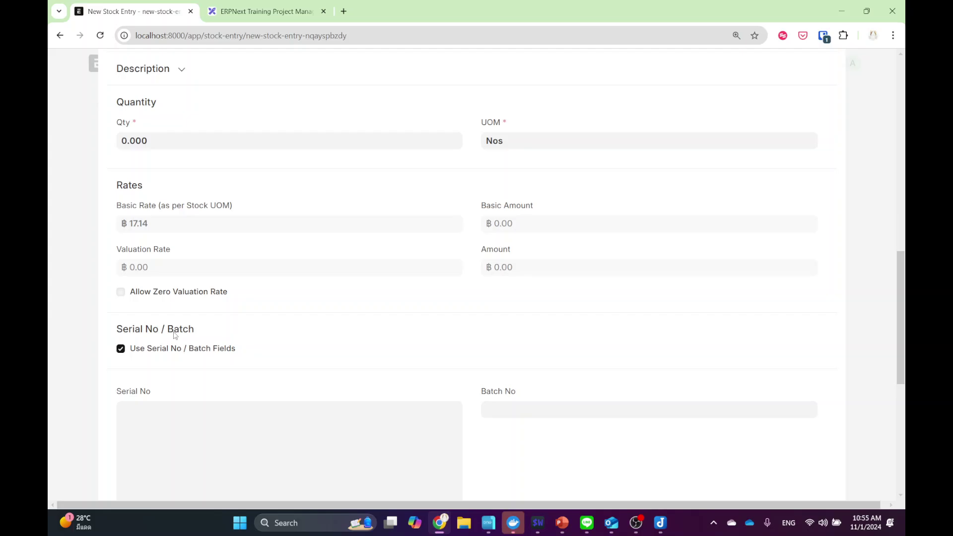
{"action": "left_click", "coordinate": [172, 349]}
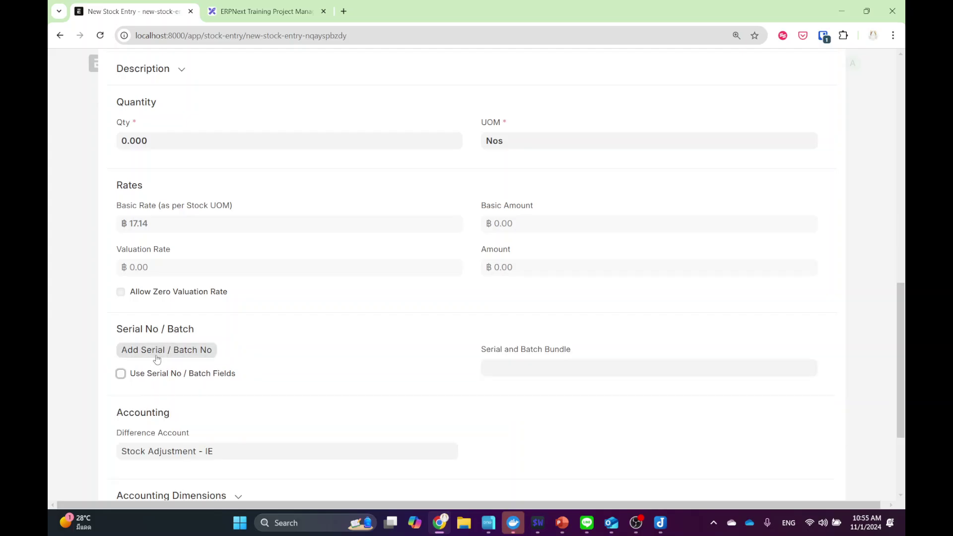
- Fetch a quantity of 100 for ITEM04 from Stores - IE by FIFO and add the fetched batches to the stock entry
{"action": "left_click", "coordinate": [157, 355]}
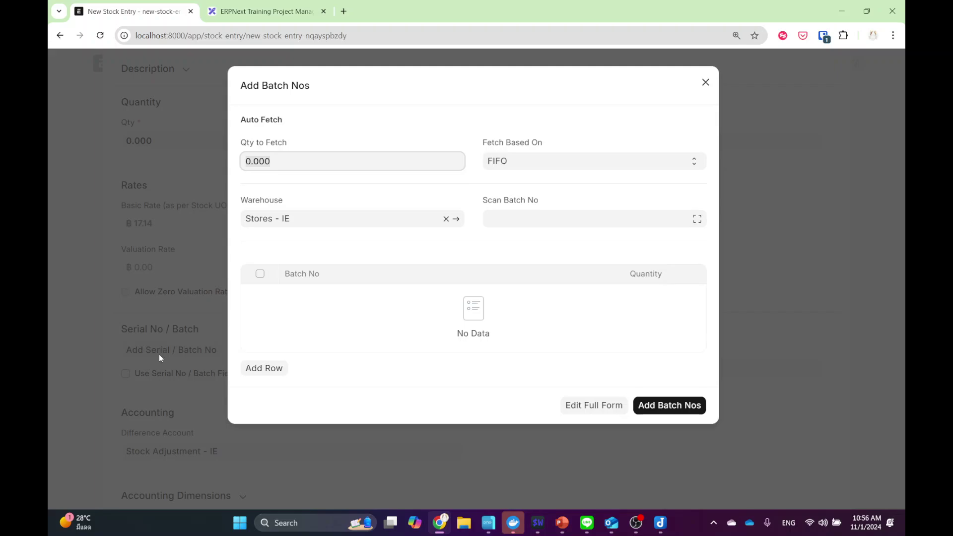
{"action": "left_click", "coordinate": [305, 158]}
{"action": "key", "text": "BackSpace"}
{"action": "key", "text": "BackSpace"}
{"action": "key", "text": "BackSpace"}
{"action": "key", "text": "BackSpace"}
{"action": "key", "text": "BackSpace"}
{"action": "type", "text": "100"}
{"action": "key", "text": "Tab"}
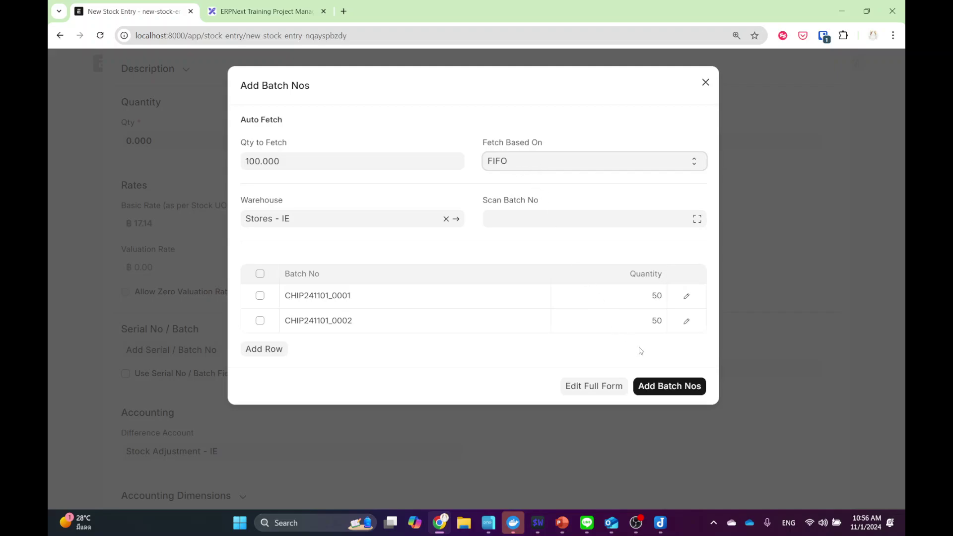
{"action": "left_click", "coordinate": [666, 387]}
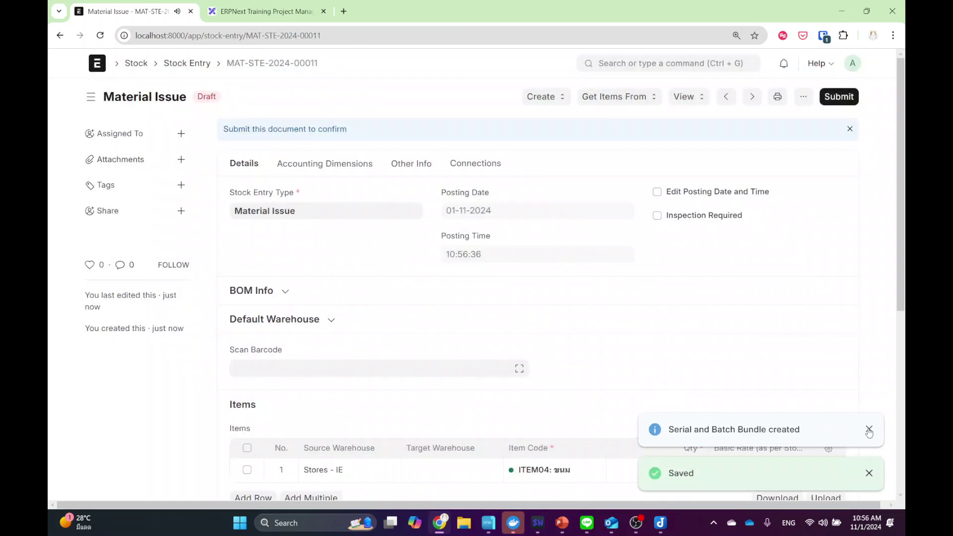
- Dismiss the notifications and submit the material issue
{"action": "left_click", "coordinate": [869, 429]}
{"action": "left_click", "coordinate": [870, 473]}
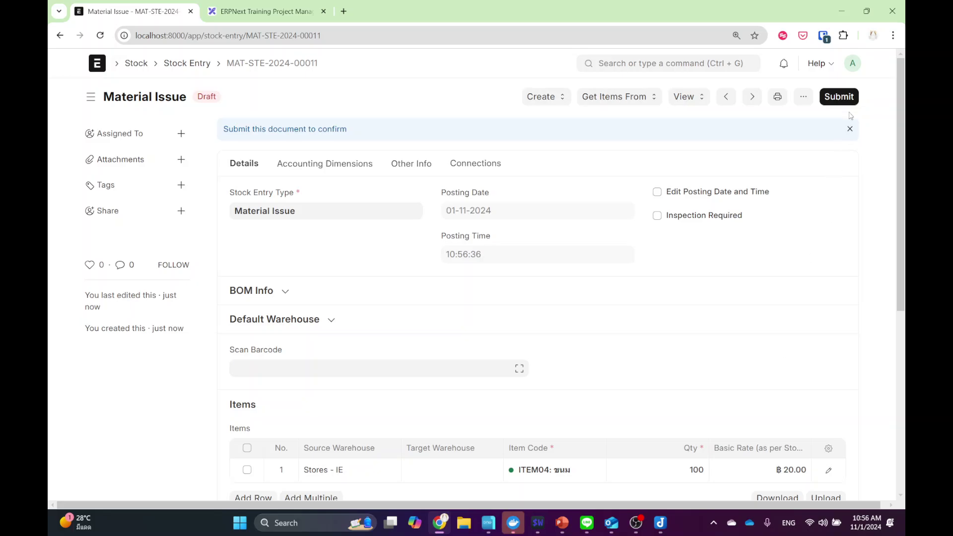
{"action": "left_click", "coordinate": [839, 97]}
{"action": "left_click", "coordinate": [624, 158]}
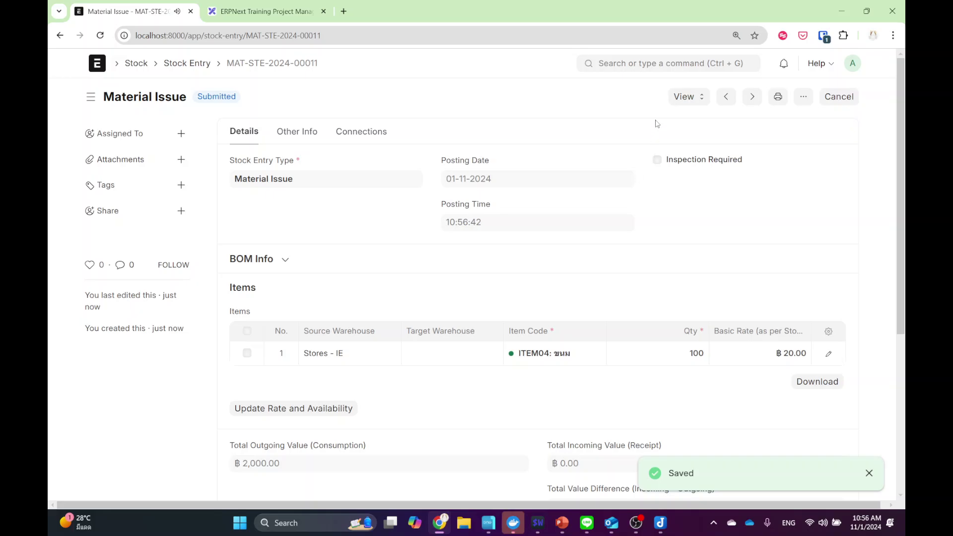
- Open the issue's stock ledger, clear the voucher filter and examine the movements of batch CHIP241101_0001
{"action": "left_click", "coordinate": [688, 98]}
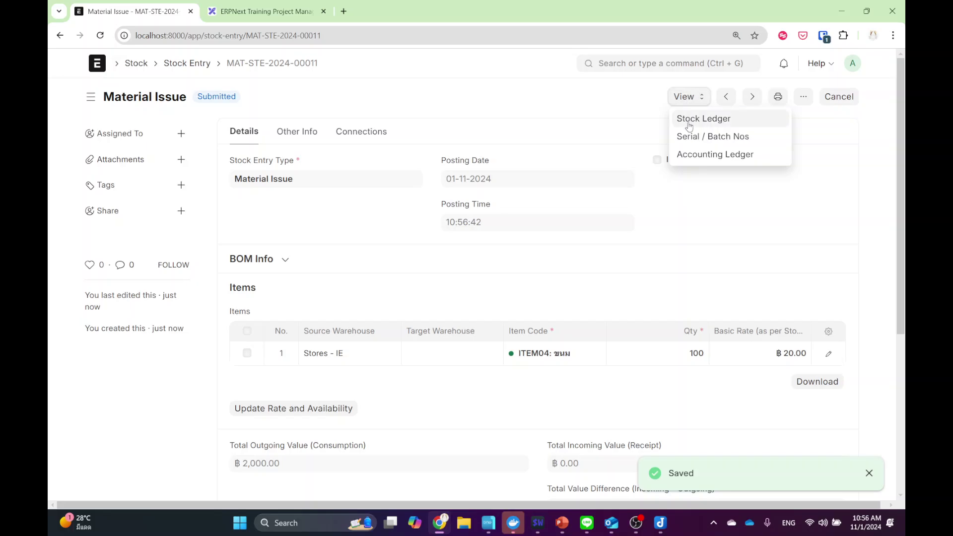
{"action": "left_click", "coordinate": [689, 125]}
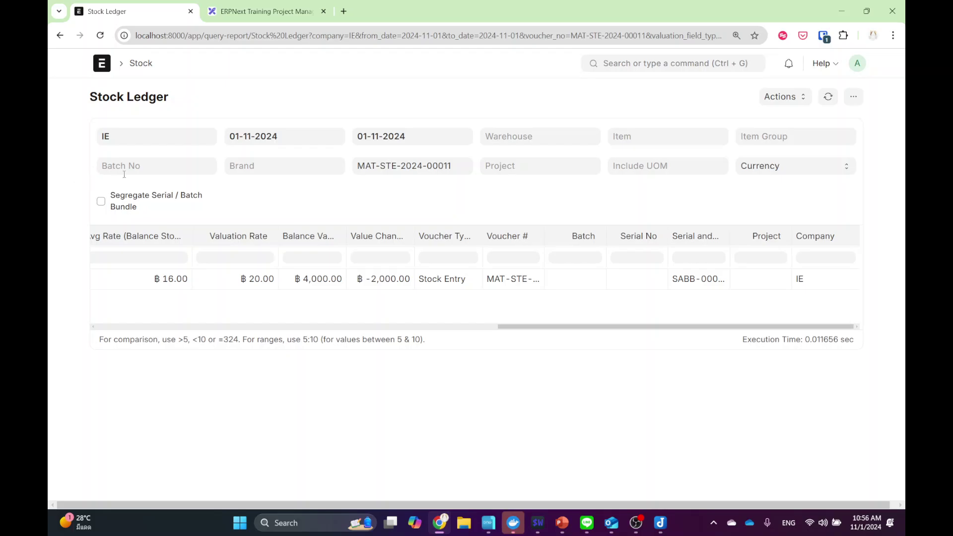
{"action": "left_click_drag", "start_coordinate": [469, 167], "coordinate": [317, 169]}
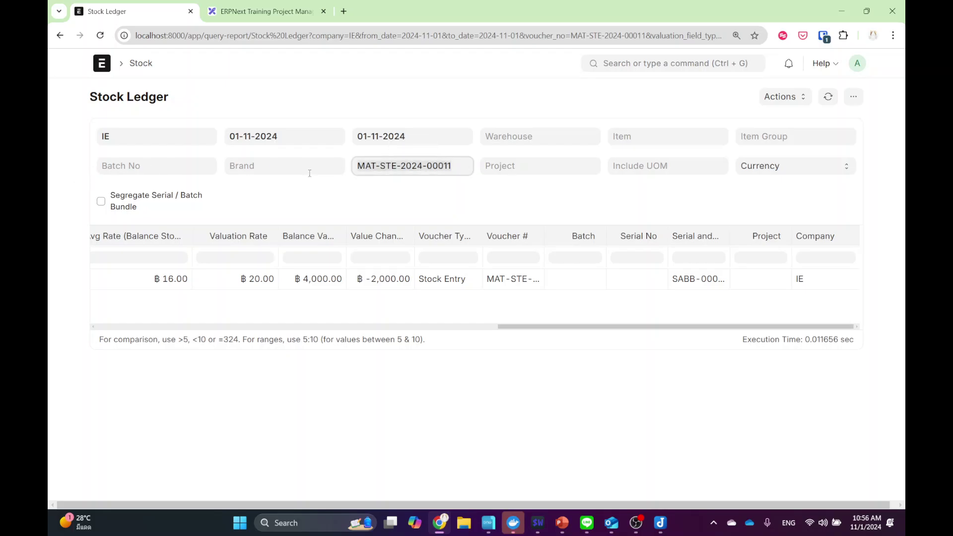
{"action": "key", "text": "BackSpace"}
{"action": "left_click", "coordinate": [166, 168]}
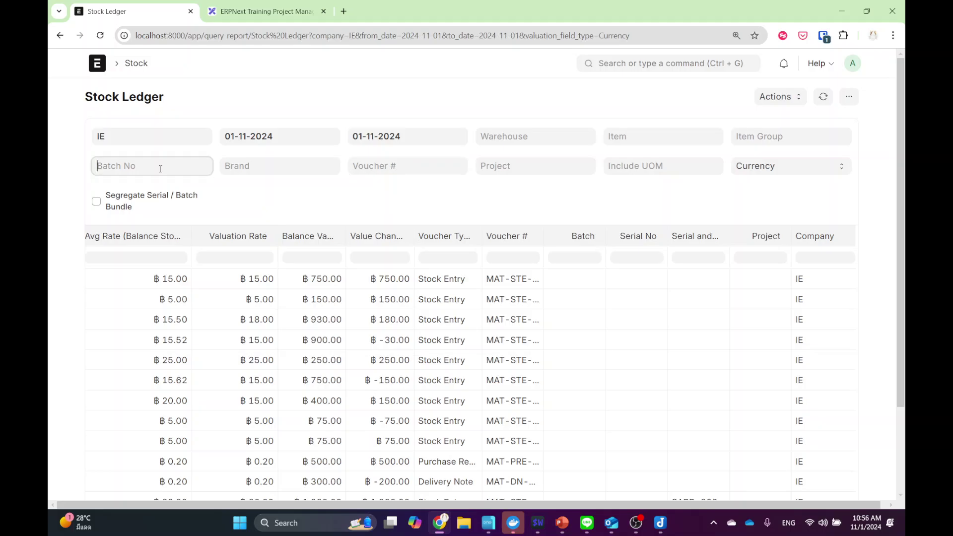
{"action": "left_click", "coordinate": [165, 187]}
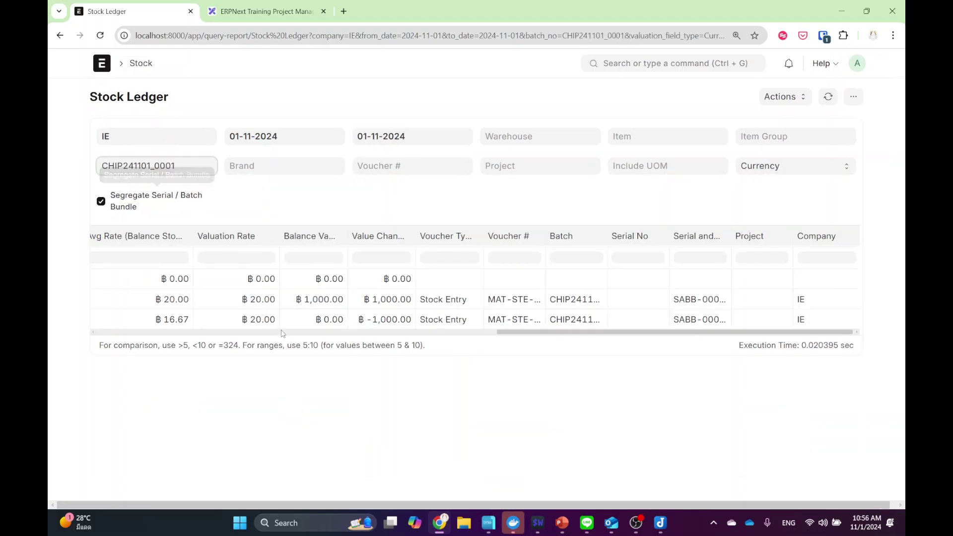
{"action": "left_click", "coordinate": [224, 333]}
{"action": "left_click_drag", "start_coordinate": [199, 338], "coordinate": [577, 338]}
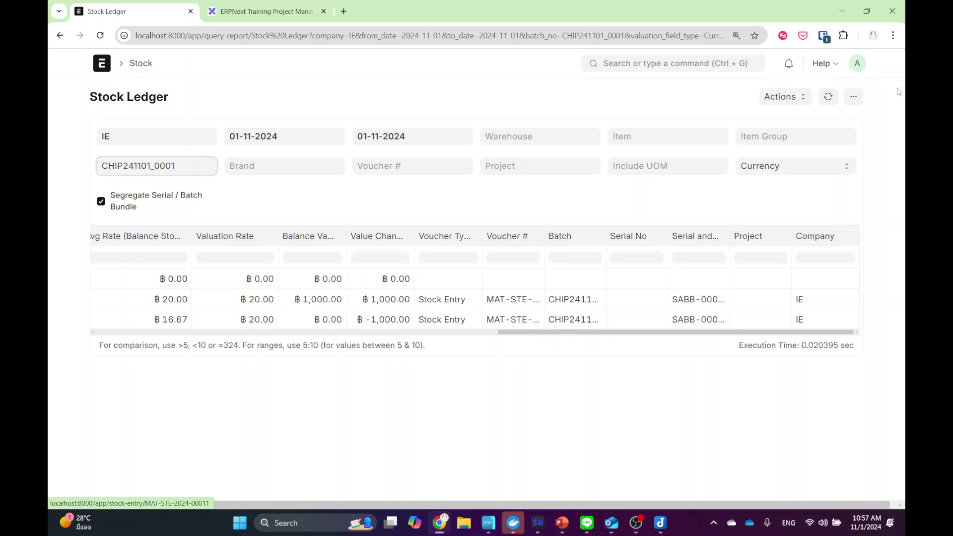
- Create a new delivery note from the Delivery Note list and set the customer to Customer 1
{"action": "left_click", "coordinate": [635, 71]}
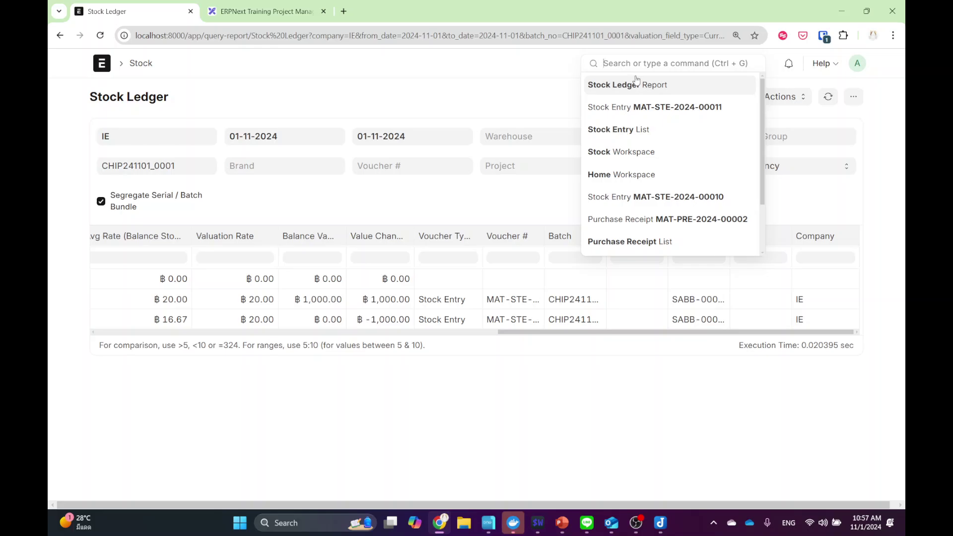
{"action": "type", "text": "deli"}
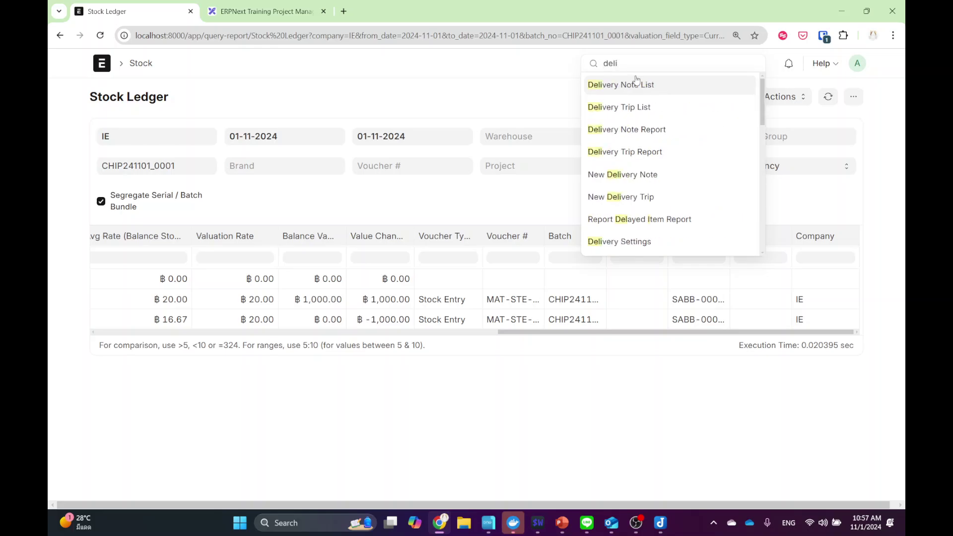
{"action": "left_click", "coordinate": [637, 83]}
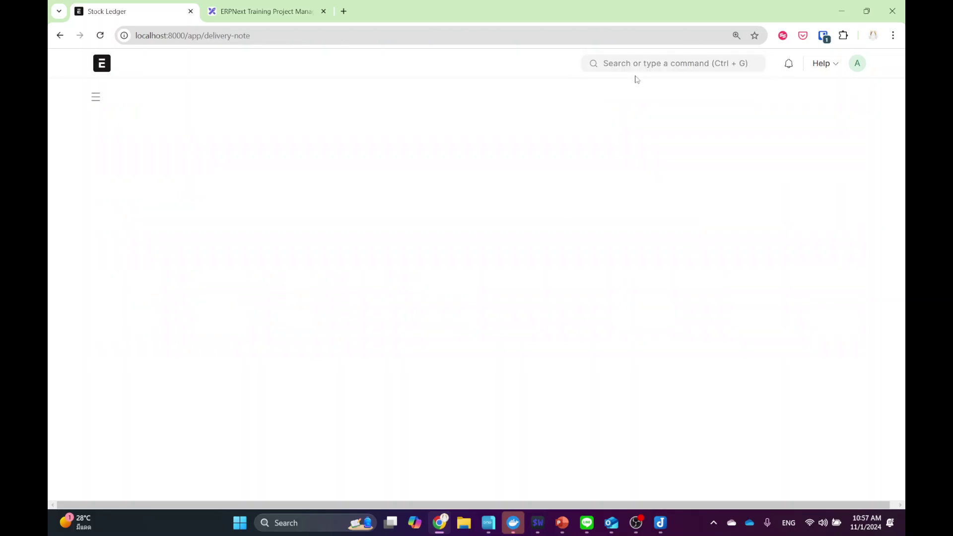
{"action": "left_click", "coordinate": [770, 98]}
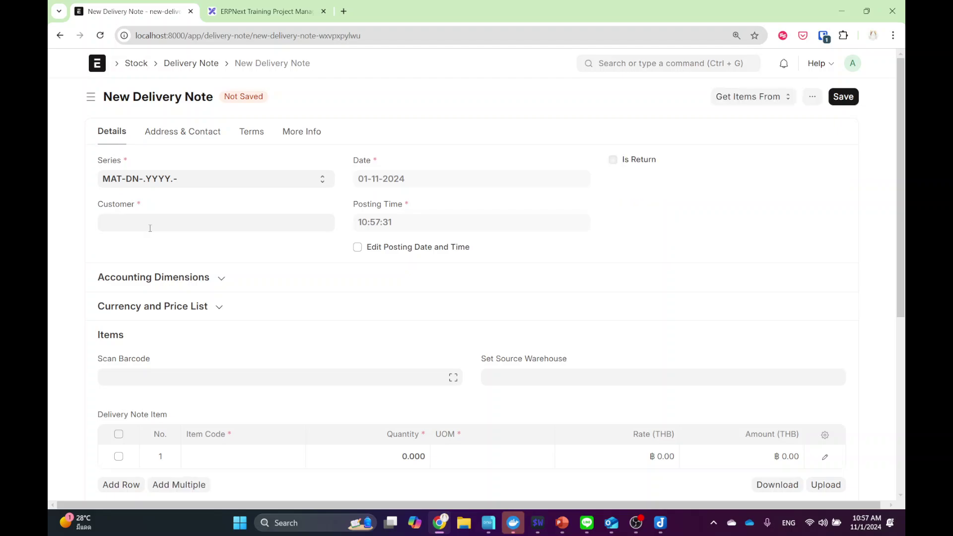
{"action": "left_click", "coordinate": [150, 228]}
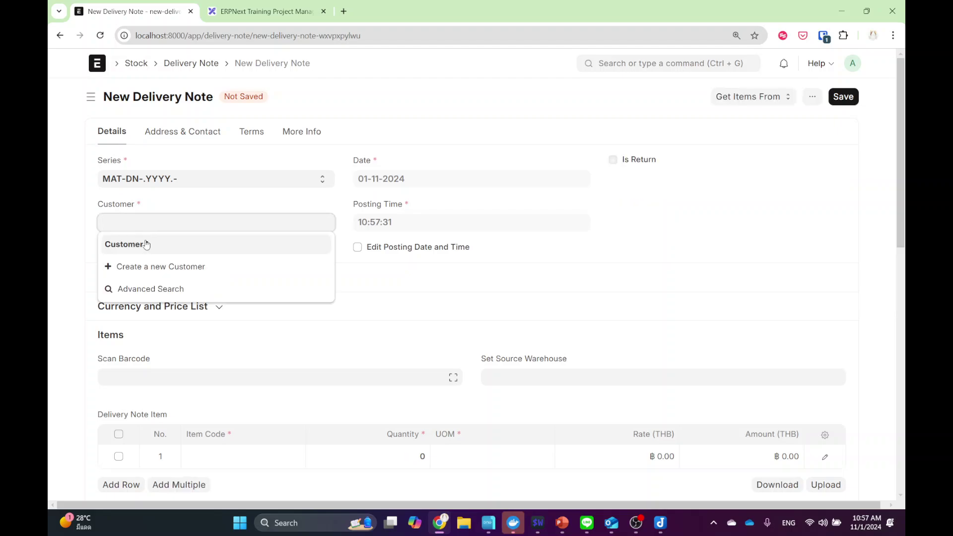
{"action": "left_click", "coordinate": [148, 246]}
- Choose ITEM04 as the item in the first row of the delivery note
{"action": "scroll", "coordinate": [198, 283], "scroll_direction": "down", "scroll_amount": 3}
{"action": "left_click", "coordinate": [244, 293]}
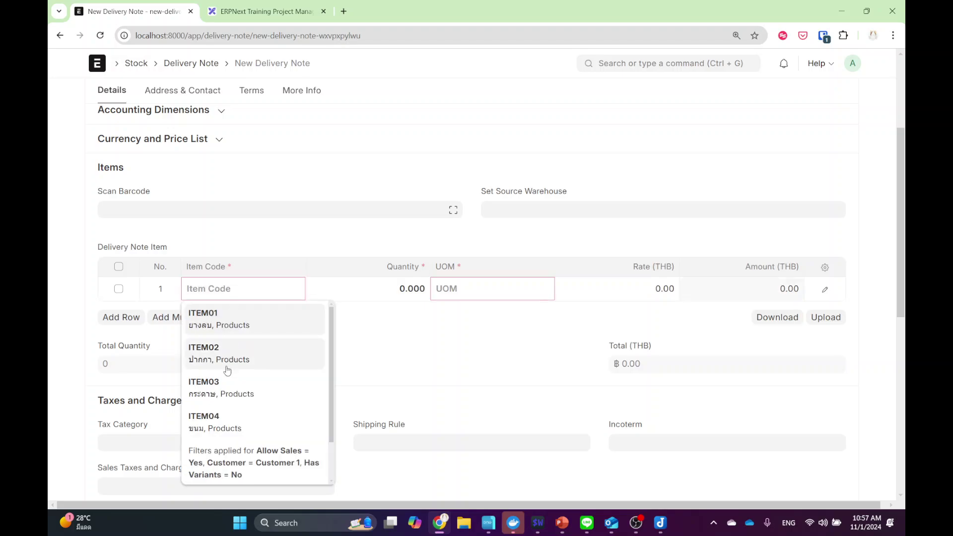
{"action": "left_click", "coordinate": [223, 420]}
{"action": "left_click", "coordinate": [405, 289]}
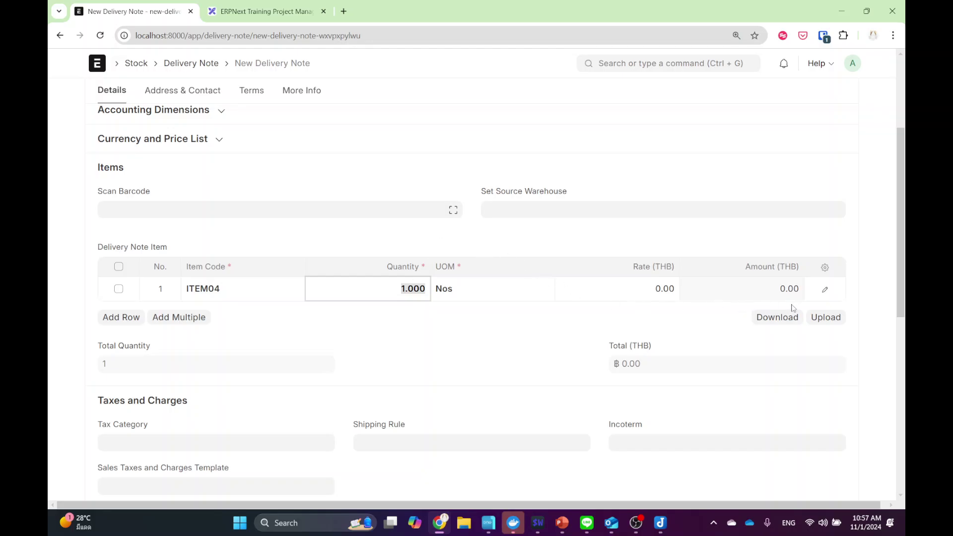
- Open the details of the ITEM04 delivery row and disable Use Serial No / Batch Fields
{"action": "left_click", "coordinate": [822, 291]}
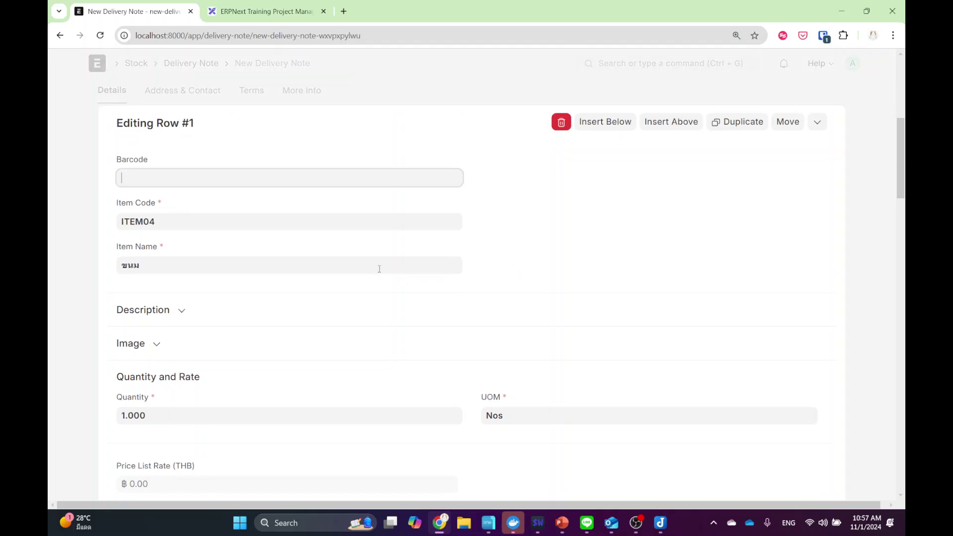
{"action": "scroll", "coordinate": [250, 281], "scroll_direction": "down", "scroll_amount": 3}
{"action": "scroll", "coordinate": [250, 280], "scroll_direction": "down", "scroll_amount": 13}
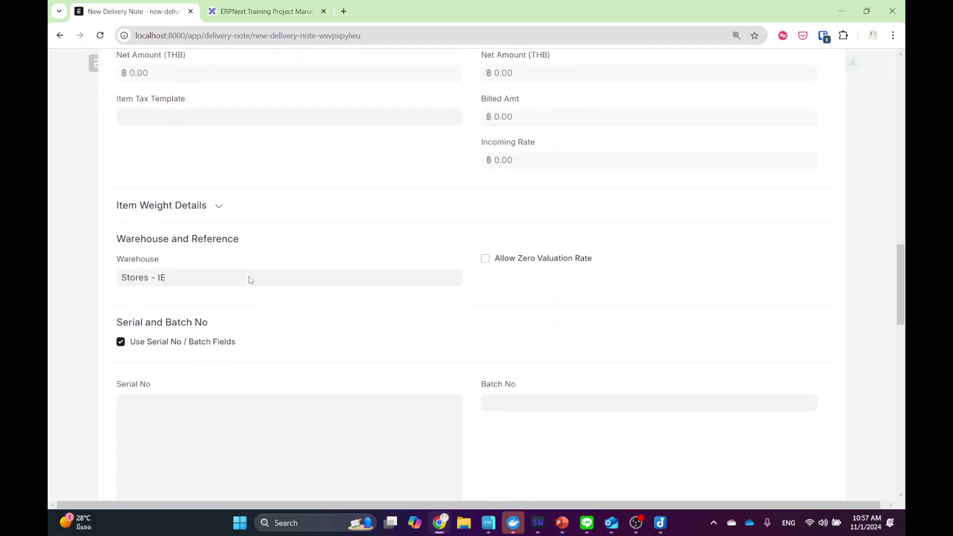
{"action": "scroll", "coordinate": [250, 280], "scroll_direction": "down", "scroll_amount": 1}
{"action": "left_click", "coordinate": [185, 161]}
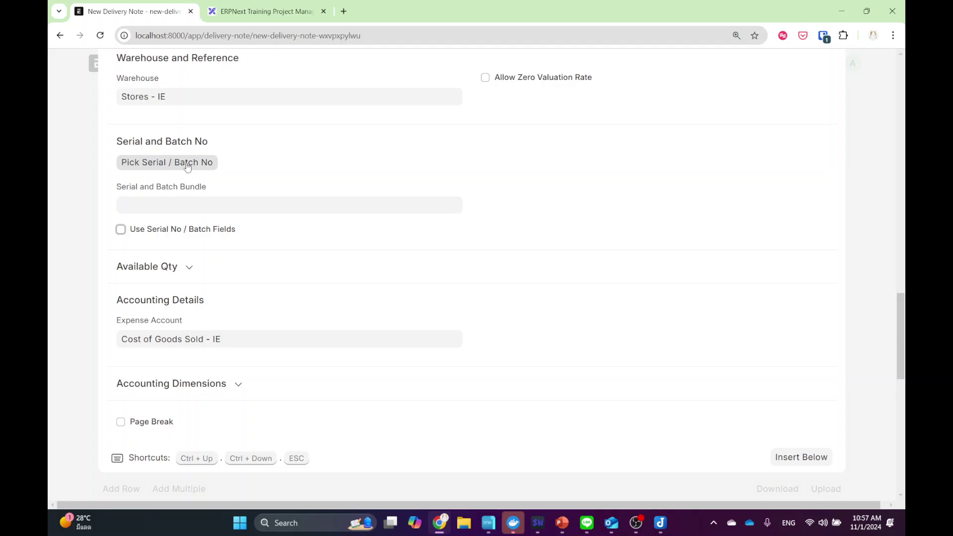
- Open batch selection for the delivery row and set the quantity to fetch to 60 from Stores - IE by FIFO
{"action": "left_click", "coordinate": [149, 169]}
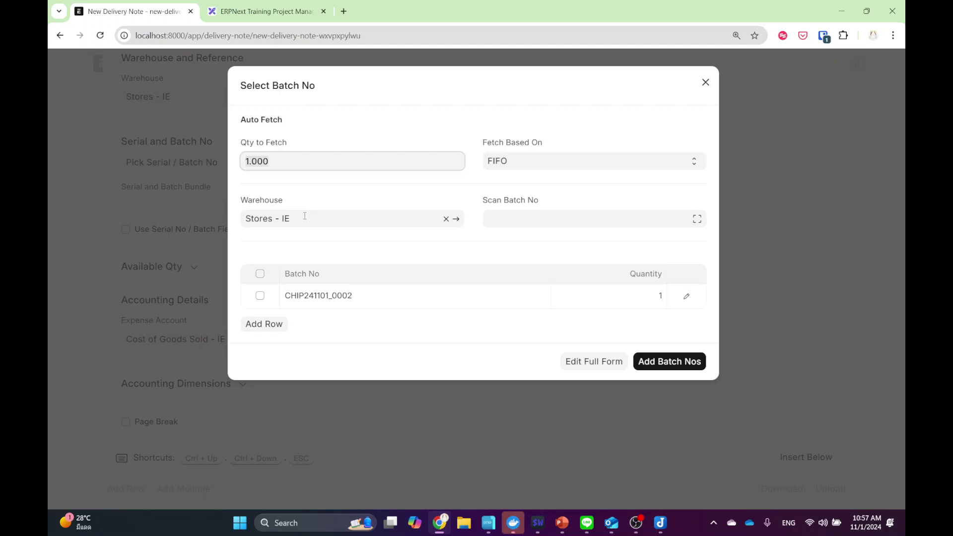
{"action": "left_click", "coordinate": [295, 161]}
{"action": "key", "text": "BackSpace"}
{"action": "key", "text": "BackSpace"}
{"action": "key", "text": "BackSpace"}
{"action": "key", "text": "BackSpace"}
{"action": "key", "text": "BackSpace"}
{"action": "type", "text": "60"}
{"action": "key", "text": "Tab"}
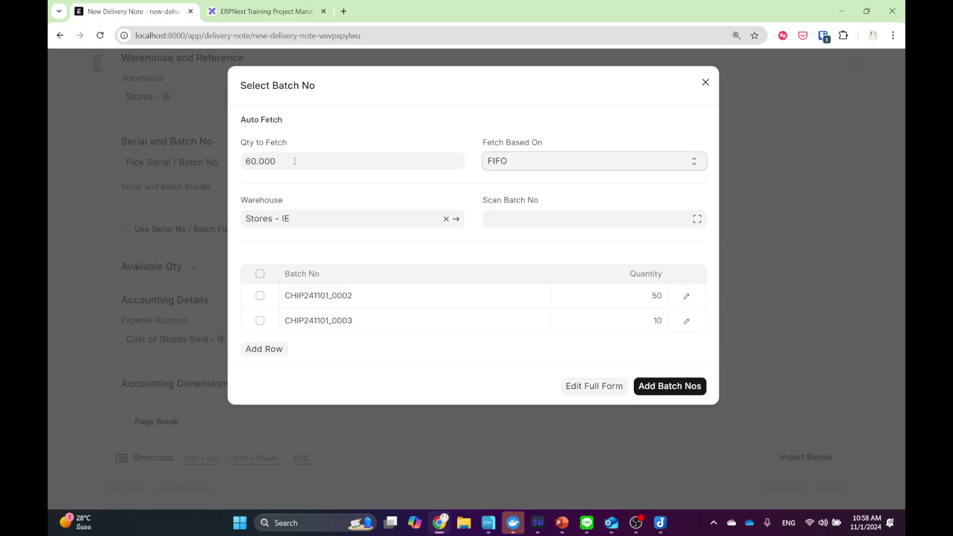
- Add the fetched batches to the delivery row and submit the delivery note
{"action": "left_click", "coordinate": [666, 388]}
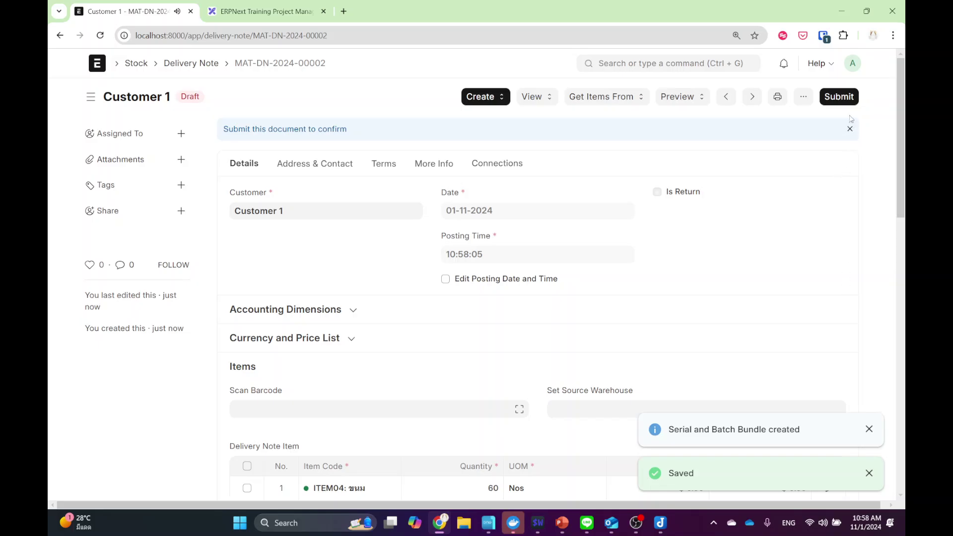
{"action": "left_click", "coordinate": [844, 97]}
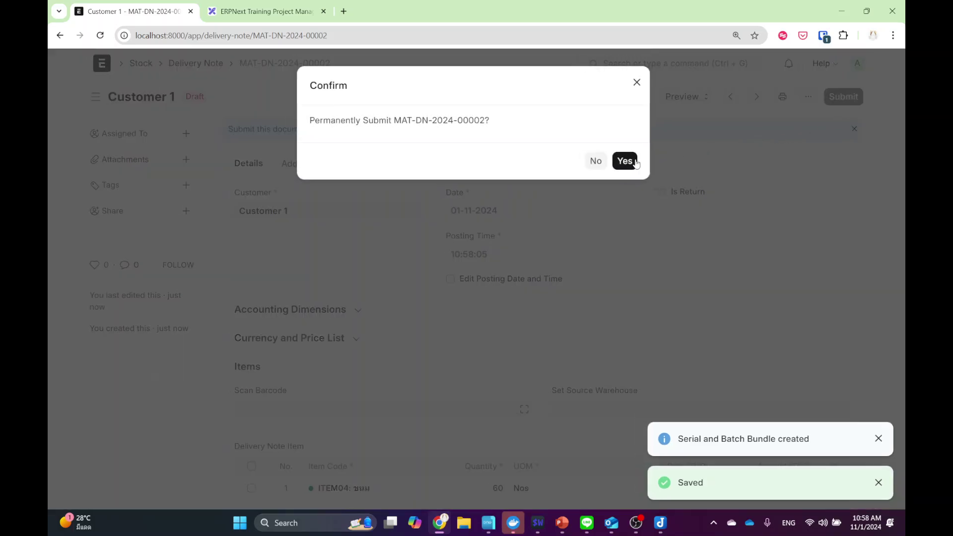
{"action": "left_click", "coordinate": [627, 153]}
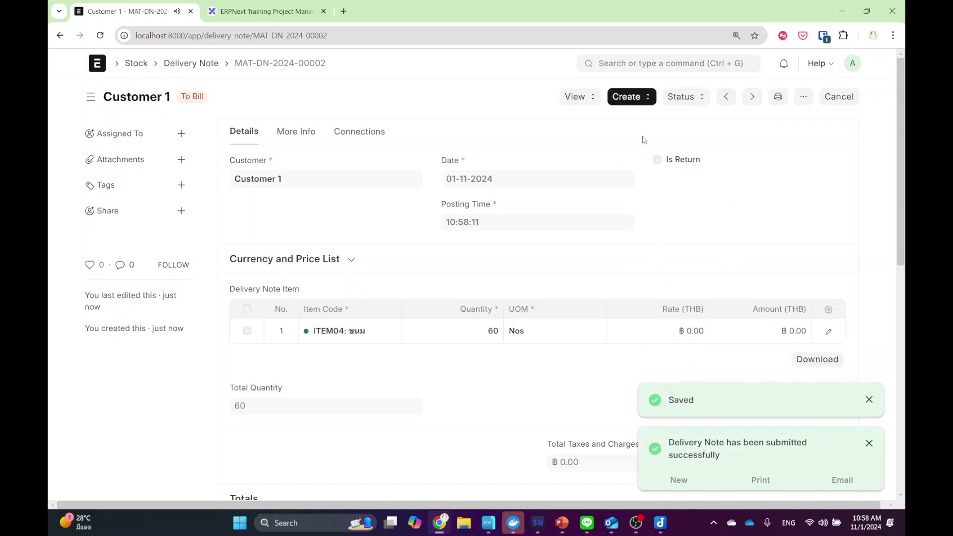
- Open the delivery note's stock ledger, clear the voucher filter and examine the movements of batch CHIP241101_0003
{"action": "left_click", "coordinate": [638, 98]}
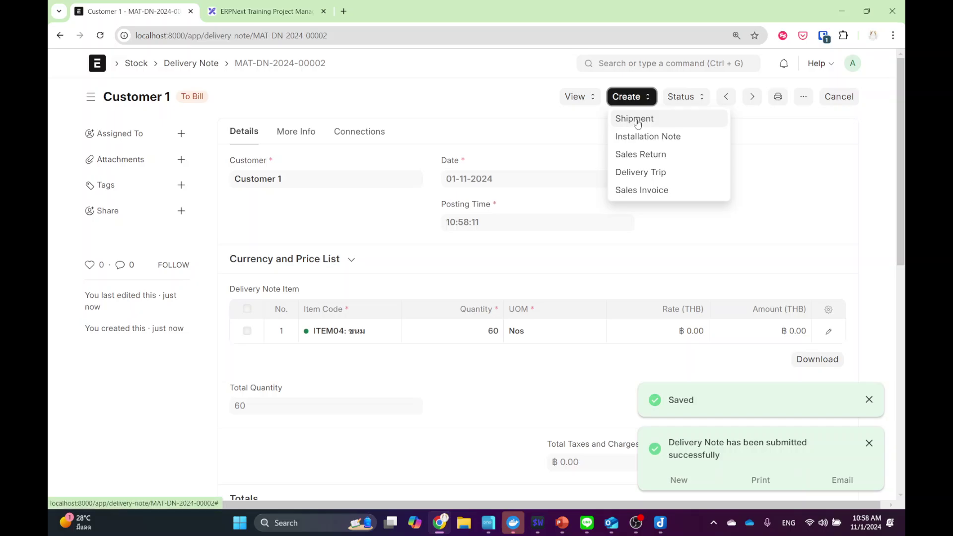
{"action": "left_click", "coordinate": [578, 97]}
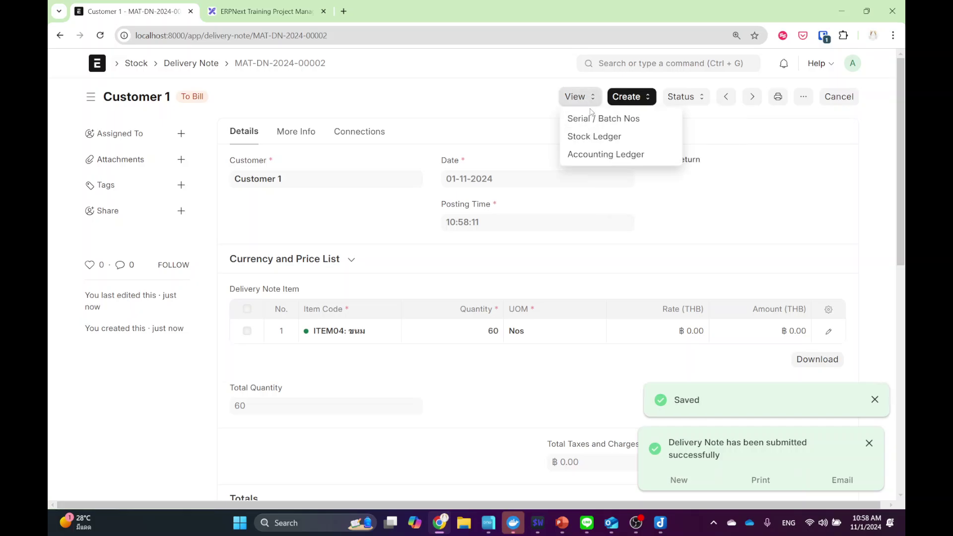
{"action": "left_click", "coordinate": [594, 136]}
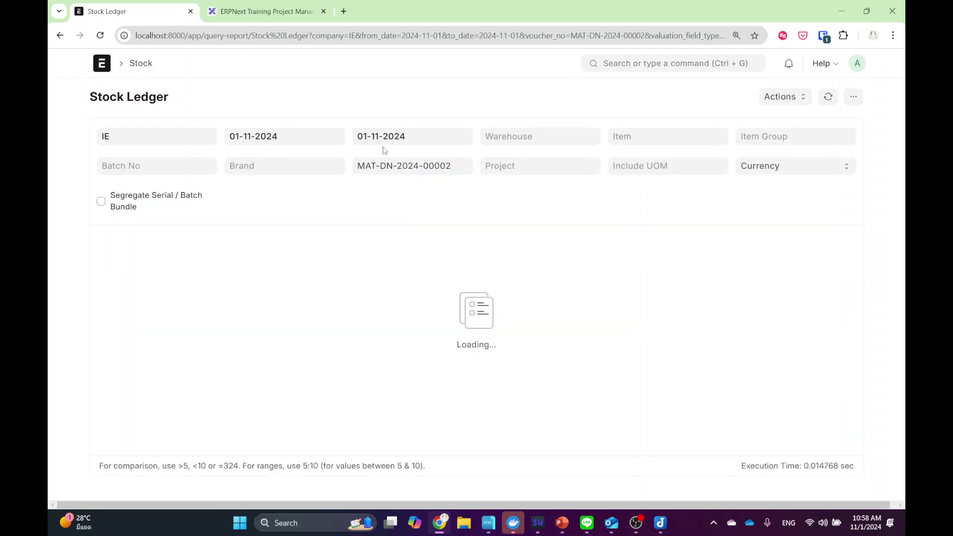
{"action": "left_click", "coordinate": [459, 169]}
{"action": "key", "text": "ctrl+a"}
{"action": "key", "text": "BackSpace"}
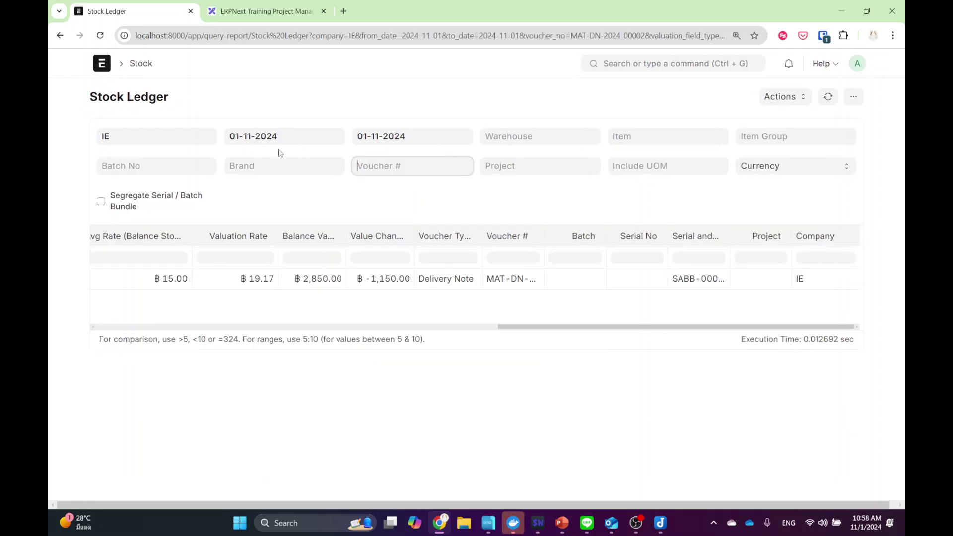
{"action": "left_click", "coordinate": [149, 165]}
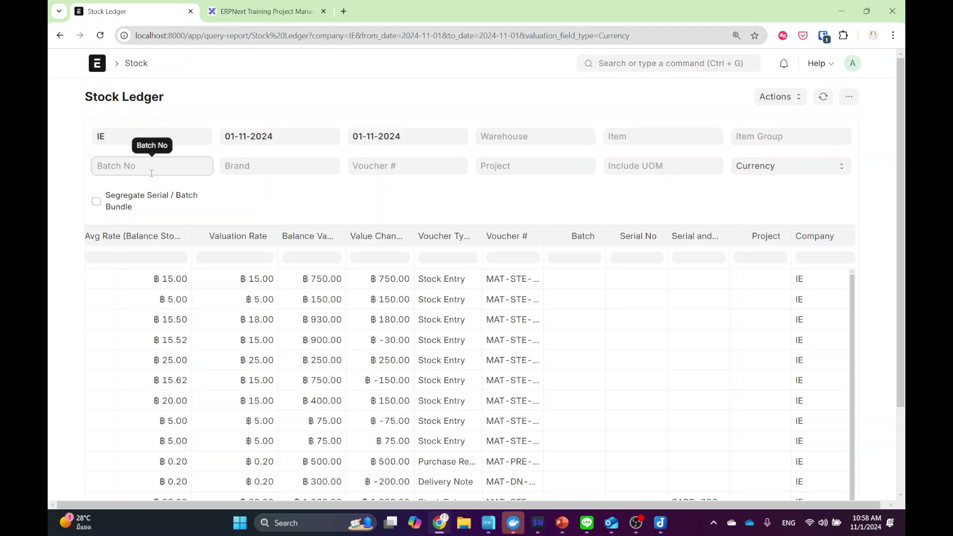
{"action": "left_click", "coordinate": [143, 236]}
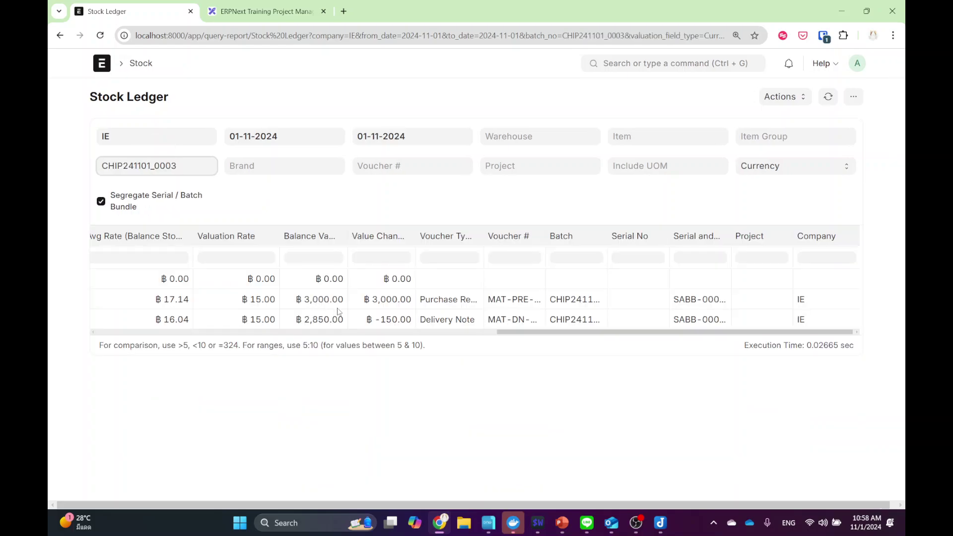
{"action": "left_click_drag", "start_coordinate": [236, 331], "coordinate": [135, 331]}
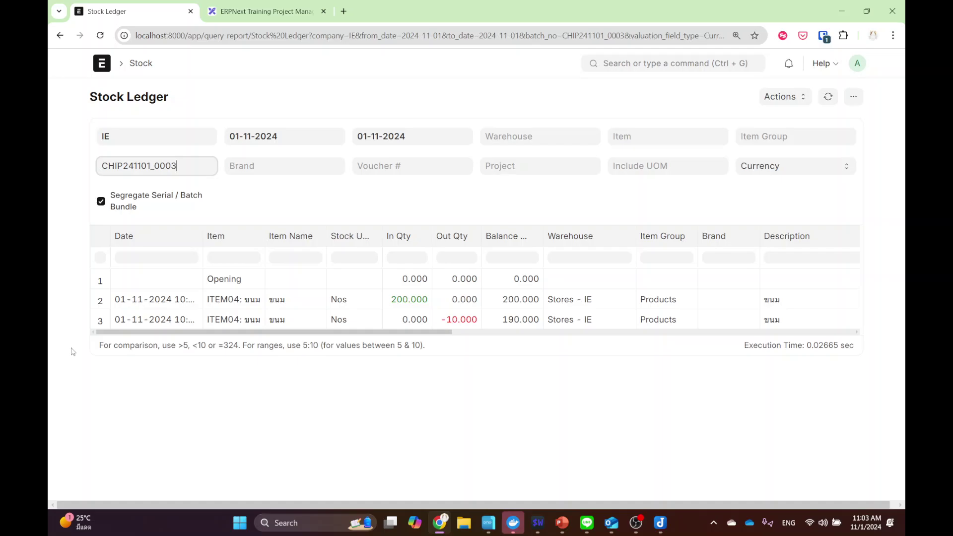
- Go to the Item list of the Stock module and start a new item in the full form
{"action": "left_click", "coordinate": [102, 63]}
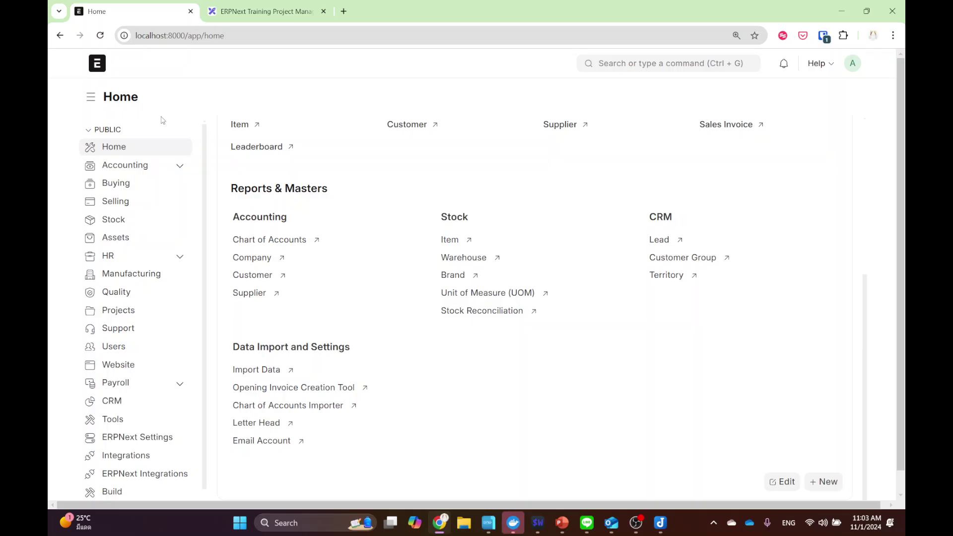
{"action": "left_click", "coordinate": [149, 201]}
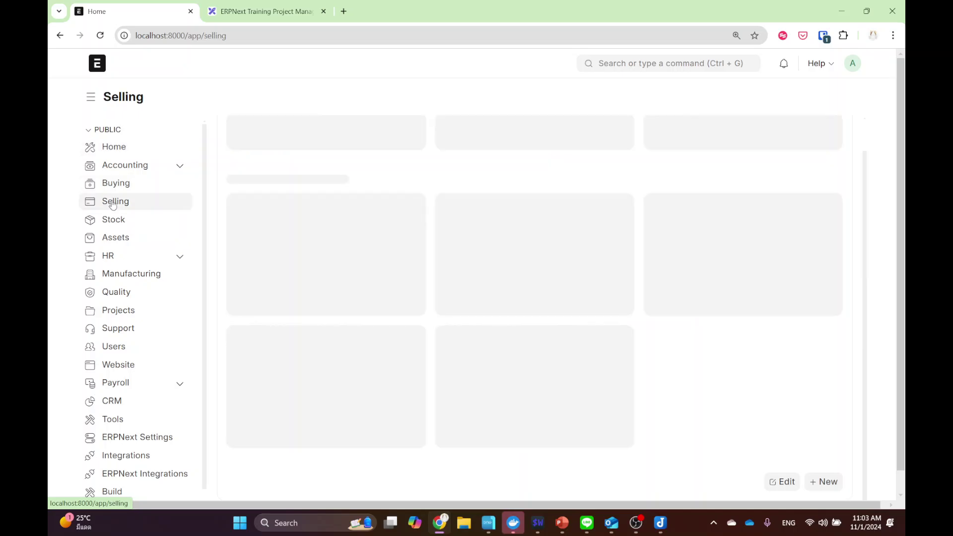
{"action": "left_click", "coordinate": [114, 219]}
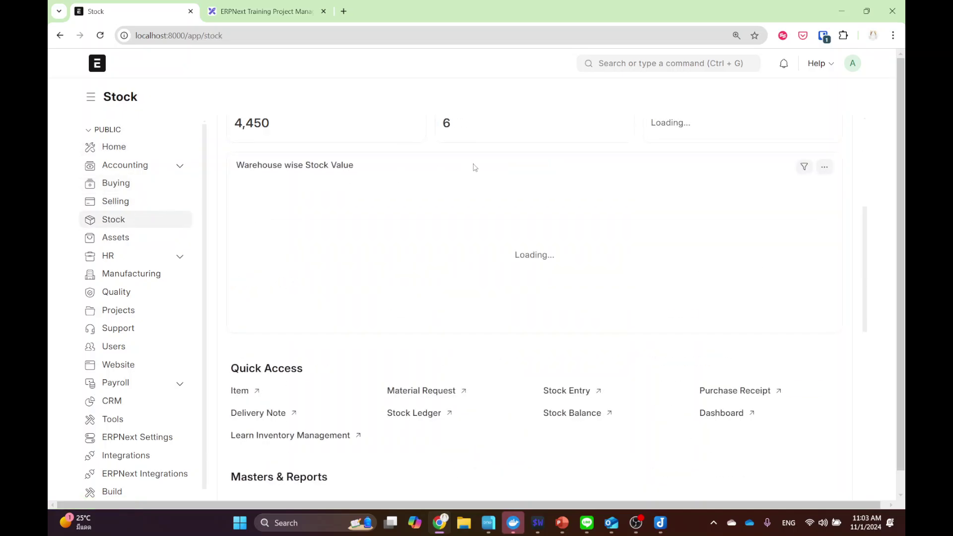
{"action": "scroll", "coordinate": [456, 200], "scroll_direction": "down", "scroll_amount": 4}
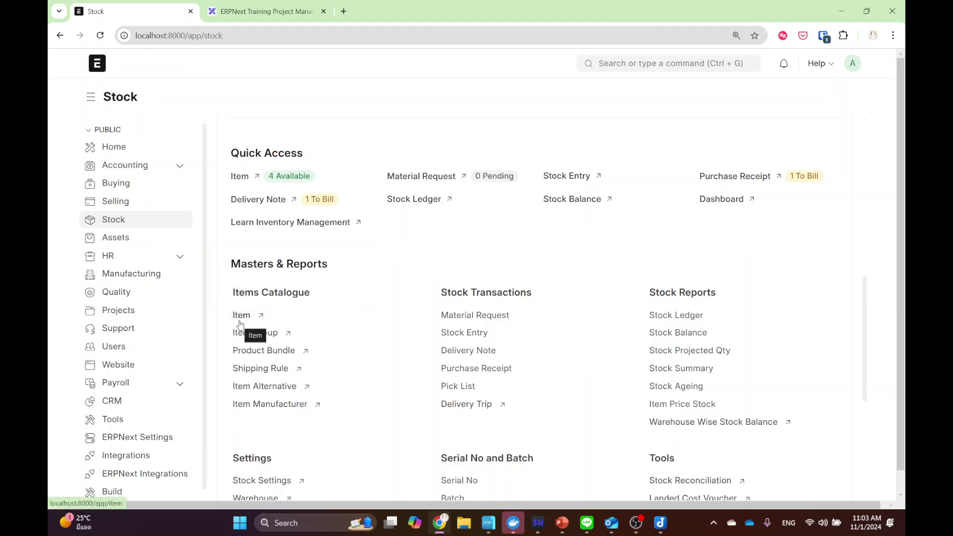
{"action": "mouse_move", "coordinate": [243, 318]}
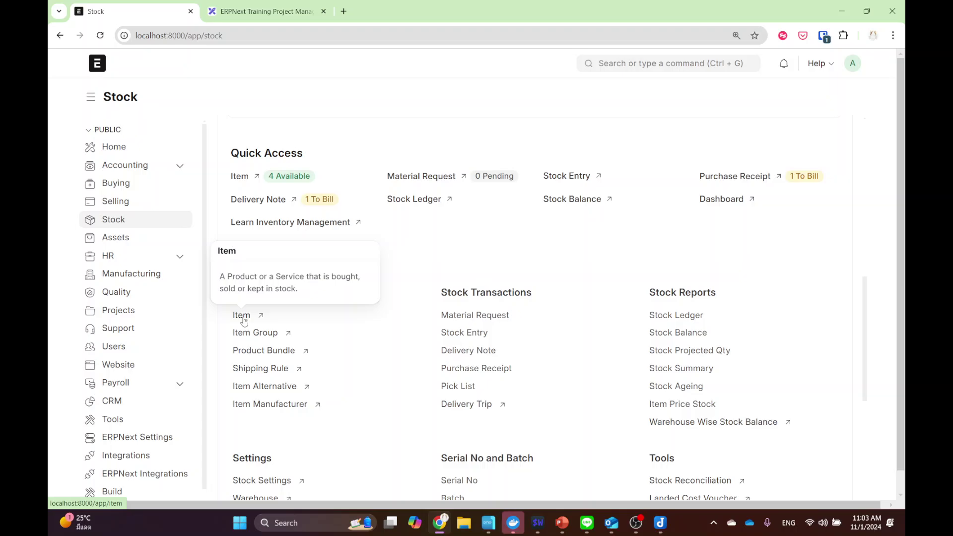
{"action": "scroll", "coordinate": [244, 321], "scroll_direction": "down", "scroll_amount": 2}
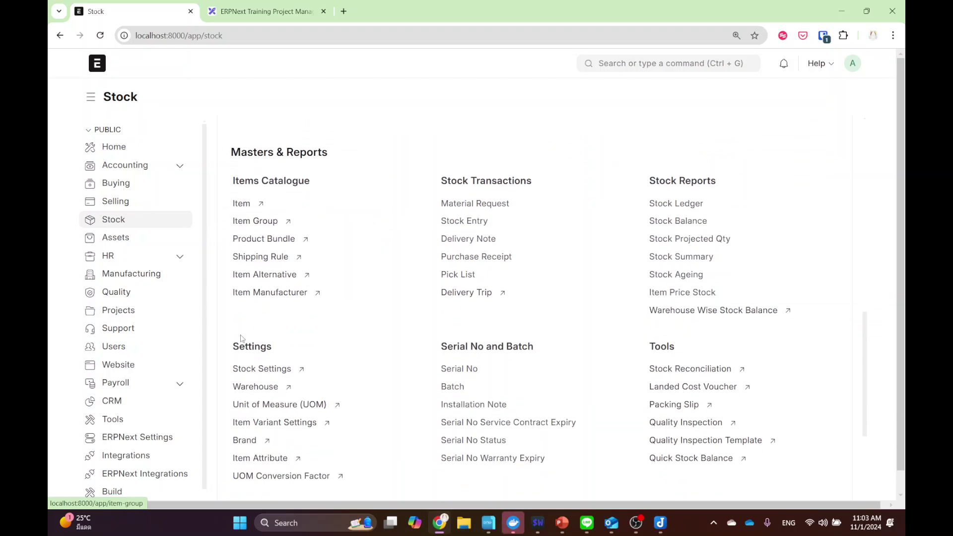
{"action": "scroll", "coordinate": [272, 343], "scroll_direction": "up", "scroll_amount": 2}
{"action": "left_click", "coordinate": [242, 315]}
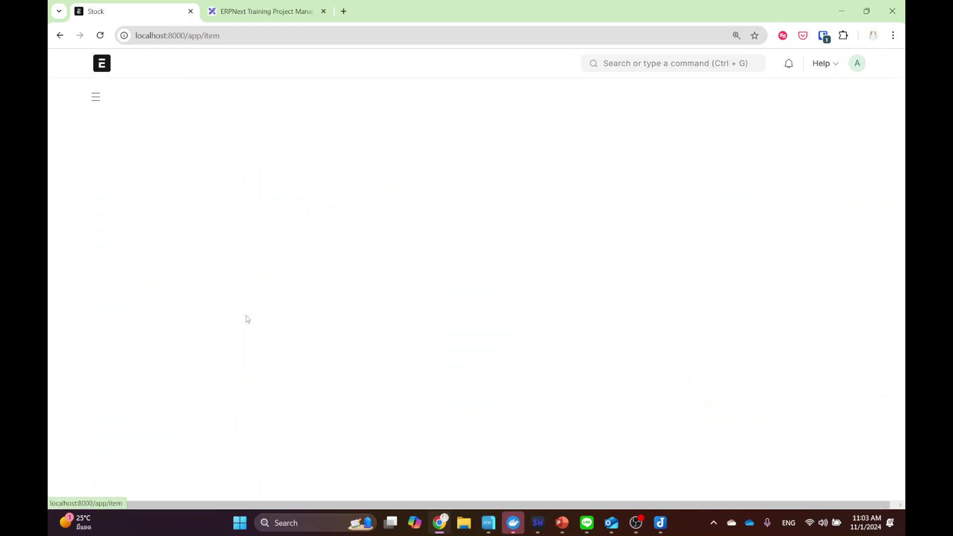
{"action": "left_click", "coordinate": [804, 97]}
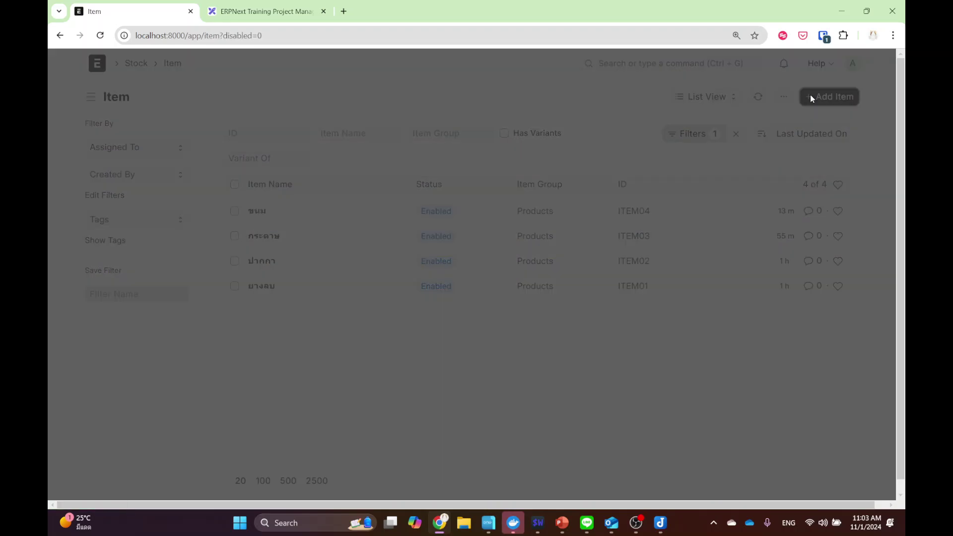
{"action": "left_click", "coordinate": [322, 322]}
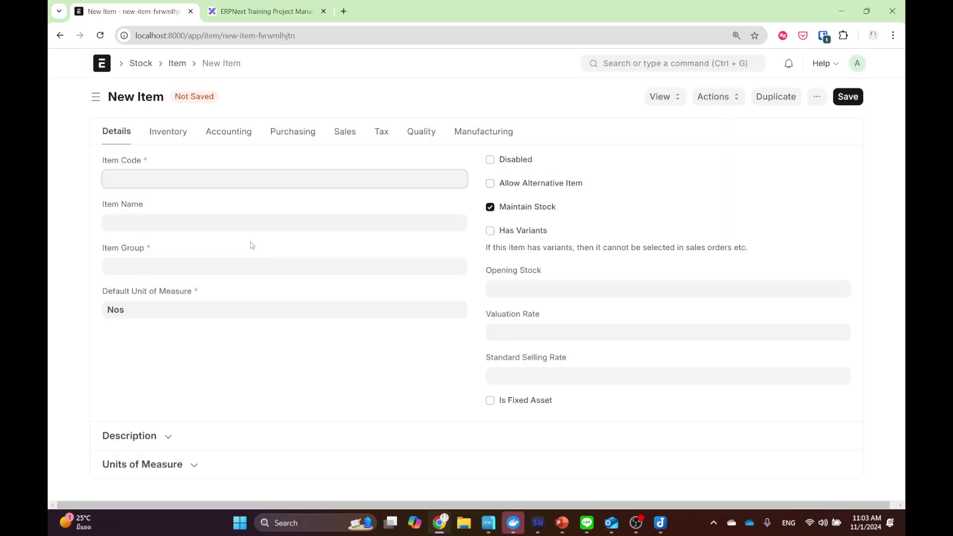
- Enter ITEM05 as the new item's code and Mouse as its name
{"action": "type", "text": "Mou"}
{"action": "key", "text": "BackSpace"}
{"action": "key", "text": "BackSpace"}
{"action": "key", "text": "BackSpace"}
{"action": "type", "text": "M"}
{"action": "key", "text": "BackSpace"}
{"action": "type", "text": "Item"}
{"action": "key", "text": "BackSpace"}
{"action": "key", "text": "BackSpace"}
{"action": "key", "text": "BackSpace"}
{"action": "type", "text": "TEM"}
{"action": "type", "text": "-0"}
{"action": "key", "text": "BackSpace"}
{"action": "key", "text": "BackSpace"}
{"action": "type", "text": "05"}
{"action": "key", "text": "Tab"}
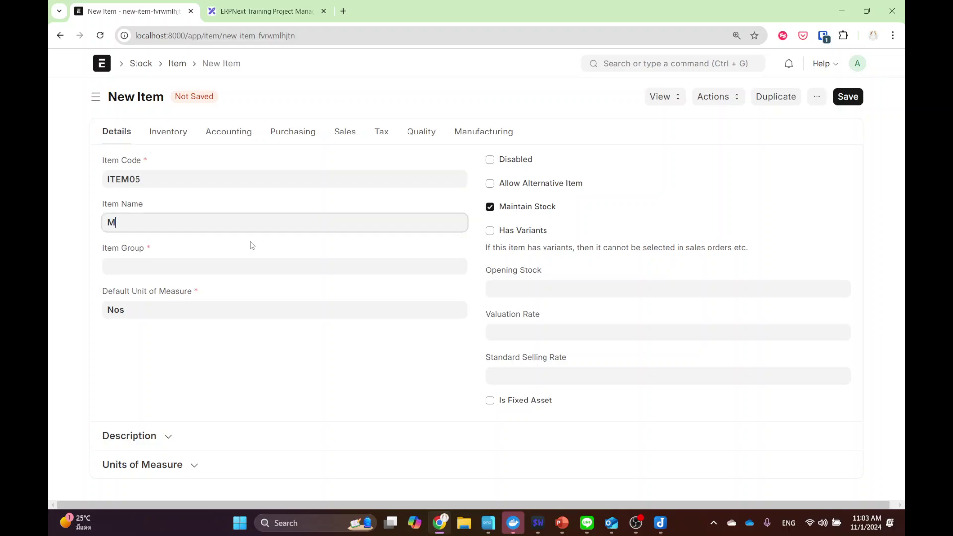
{"action": "type", "text": "ouse"}
- Assign the item to the Products group and set its valuation rate to 800
{"action": "left_click", "coordinate": [175, 266]}
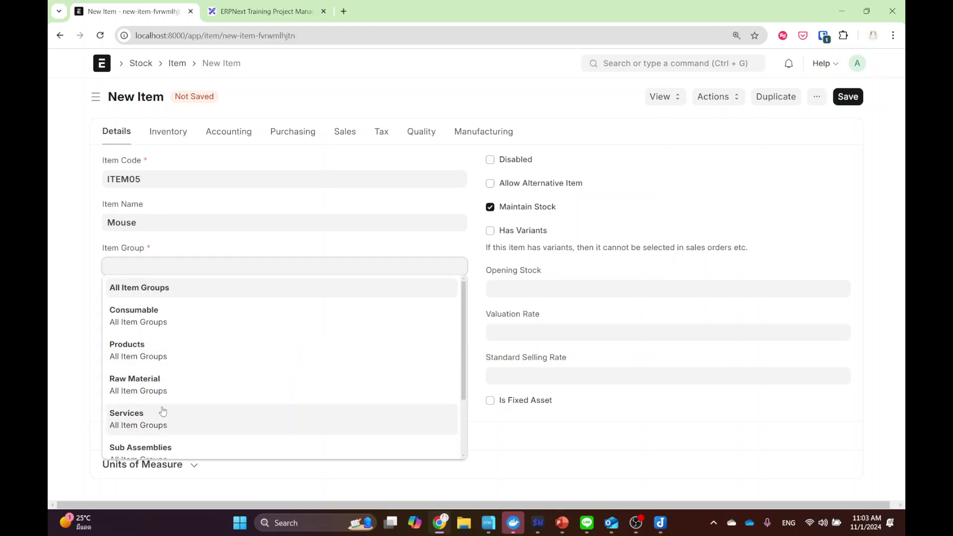
{"action": "left_click", "coordinate": [153, 346]}
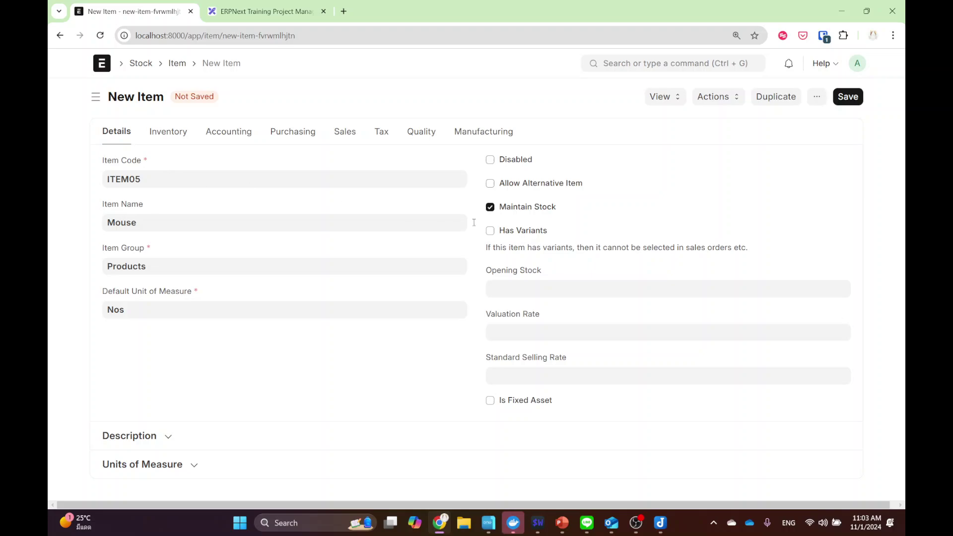
{"action": "left_click", "coordinate": [546, 328]}
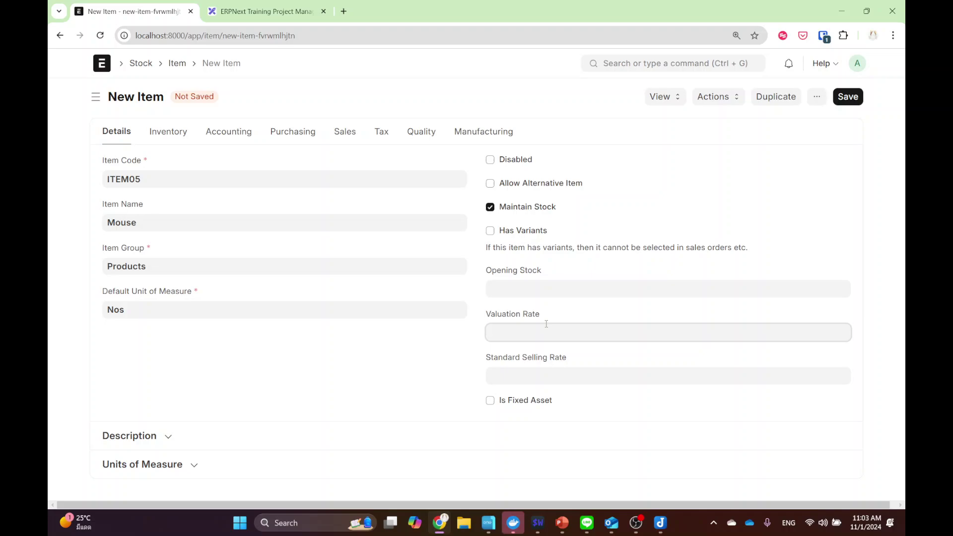
{"action": "type", "text": "800"}
{"action": "left_click", "coordinate": [423, 386]}
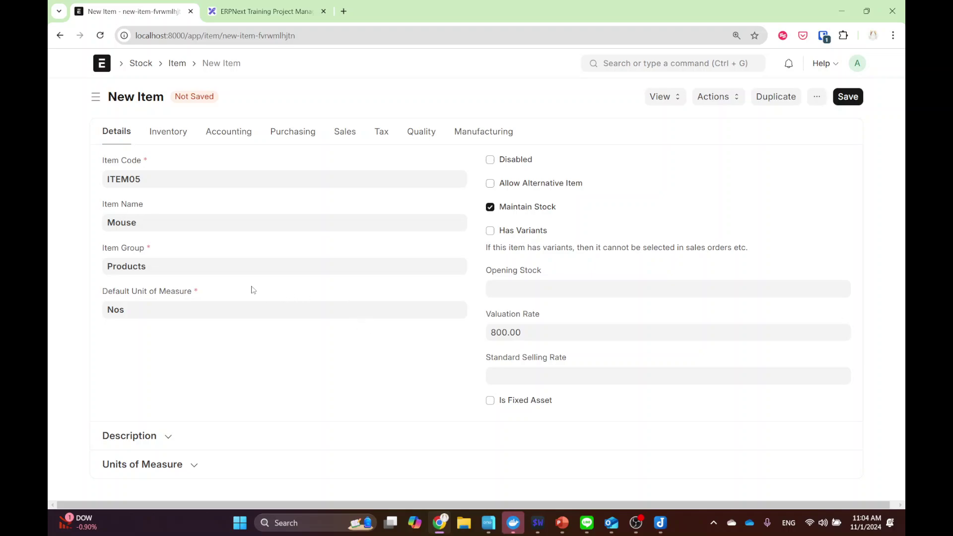
- Enable Has Batch No, Has Serial No and Automatically Create New Batch in the item's inventory settings
{"action": "left_click", "coordinate": [165, 134]}
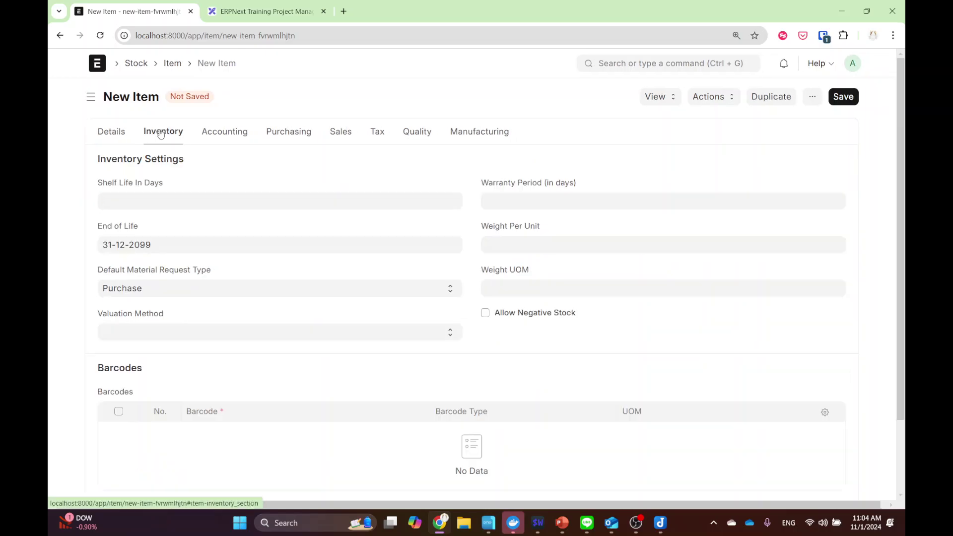
{"action": "scroll", "coordinate": [221, 228], "scroll_direction": "down", "scroll_amount": 3}
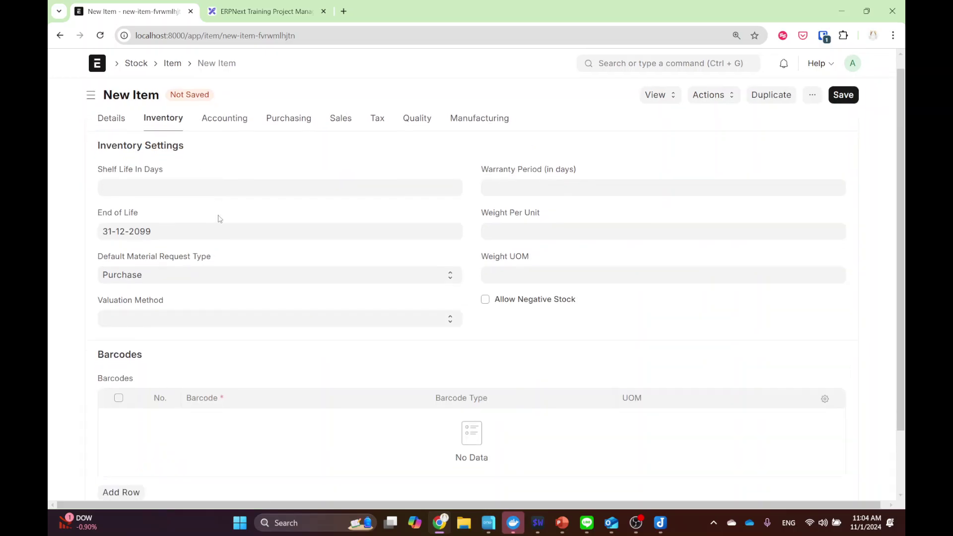
{"action": "left_click", "coordinate": [139, 473]}
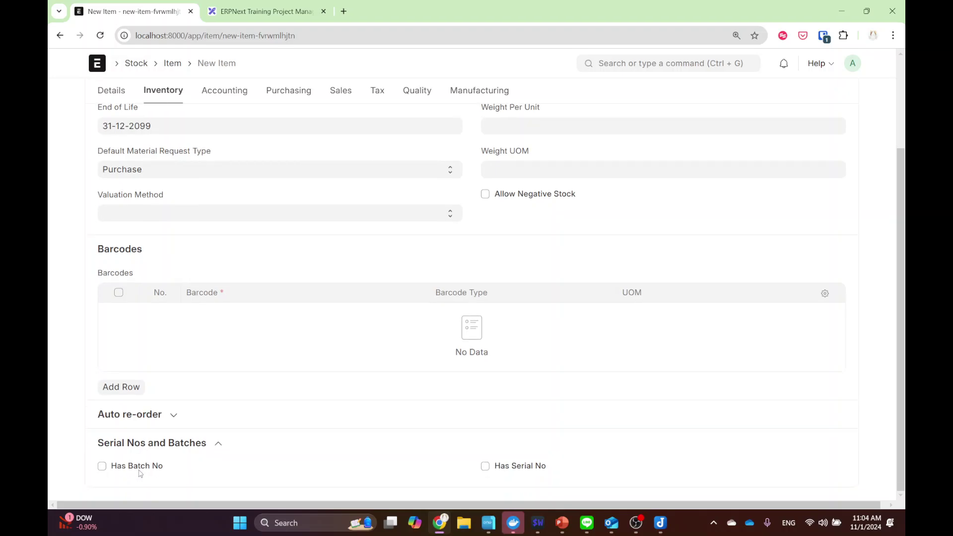
{"action": "left_click", "coordinate": [139, 473]}
{"action": "left_click", "coordinate": [494, 397]}
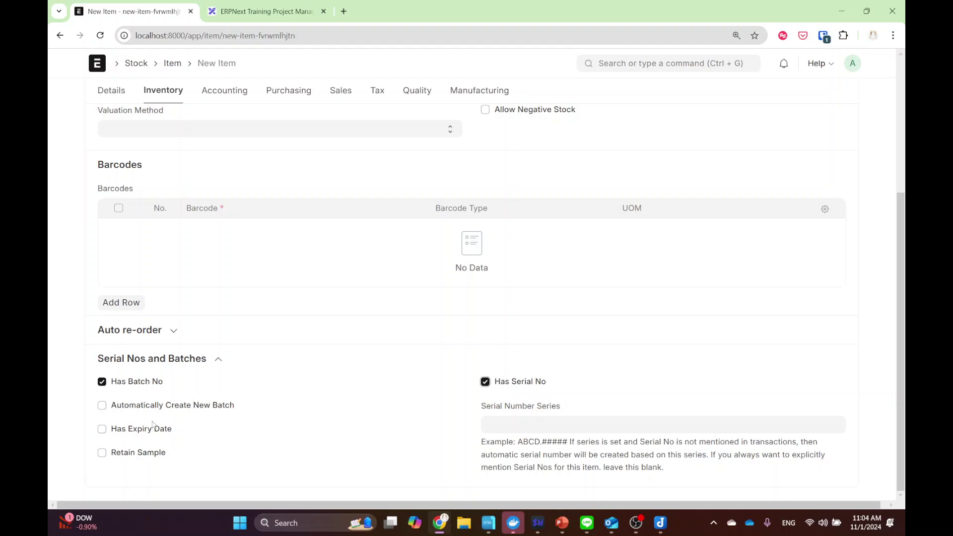
{"action": "left_click", "coordinate": [158, 406]}
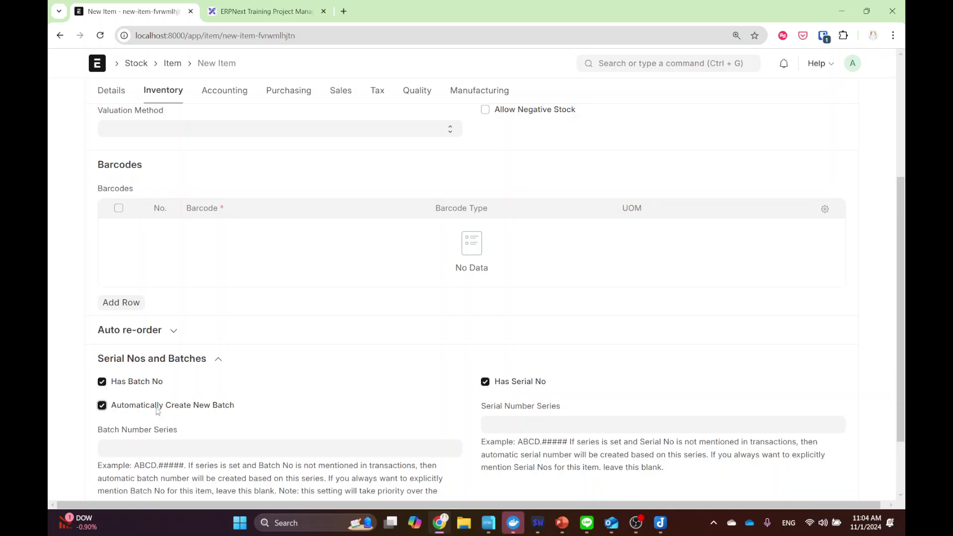
- Set both the batch number series and the serial number series to MOUSE.####
{"action": "scroll", "coordinate": [164, 407], "scroll_direction": "down", "scroll_amount": 2}
{"action": "left_click", "coordinate": [183, 370]}
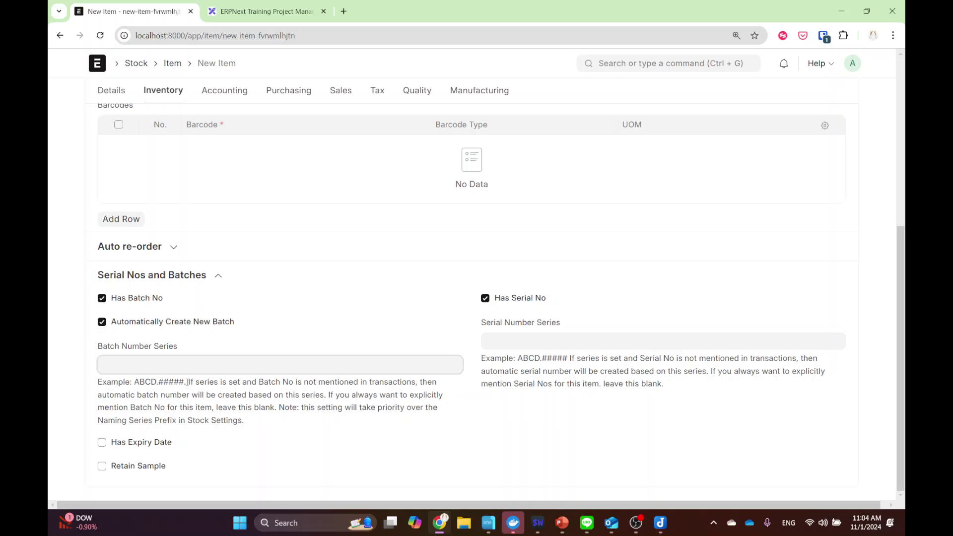
{"action": "type", "text": "MOUSE.####"}
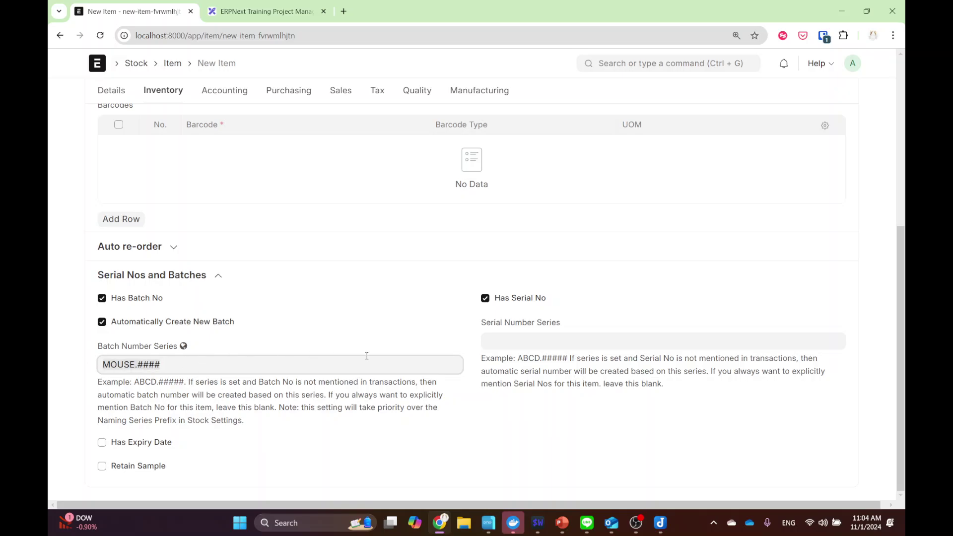
{"action": "left_click", "coordinate": [516, 341]}
{"action": "key", "text": "ctrl+v"}
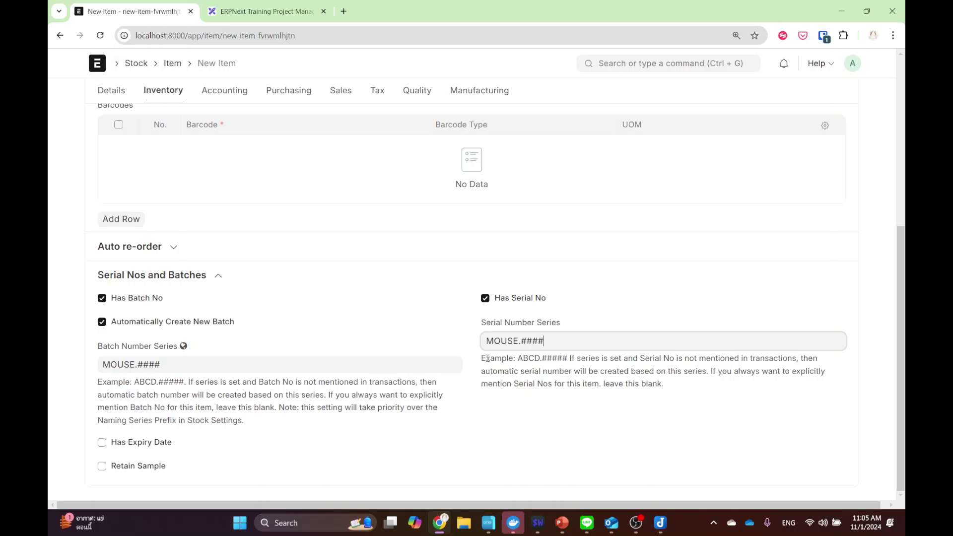
- Prefix the two series so batches use B_MOUSE.#### and serial numbers use S_MOUSE.####
{"action": "left_click", "coordinate": [118, 363]}
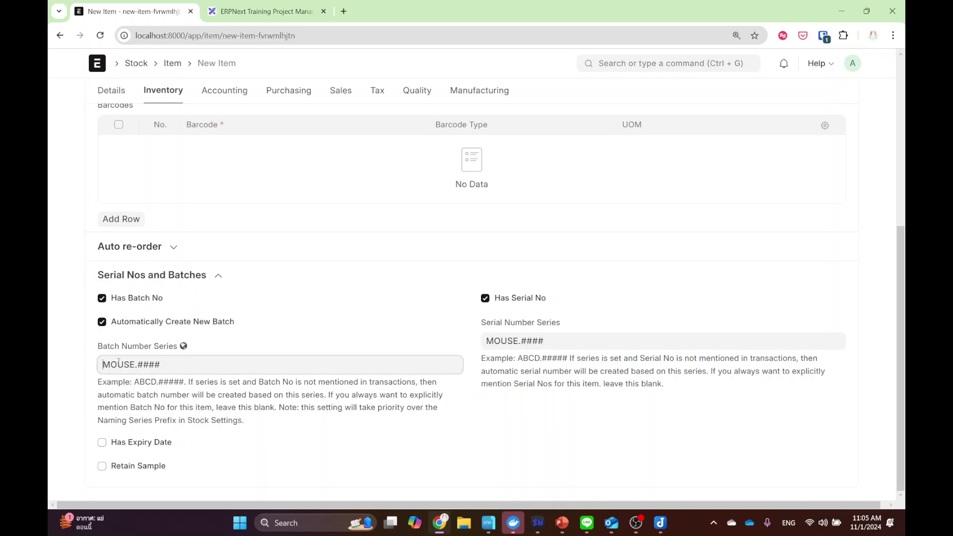
{"action": "type", "text": "B"}
{"action": "left_click", "coordinate": [486, 340]}
{"action": "type", "text": "S"}
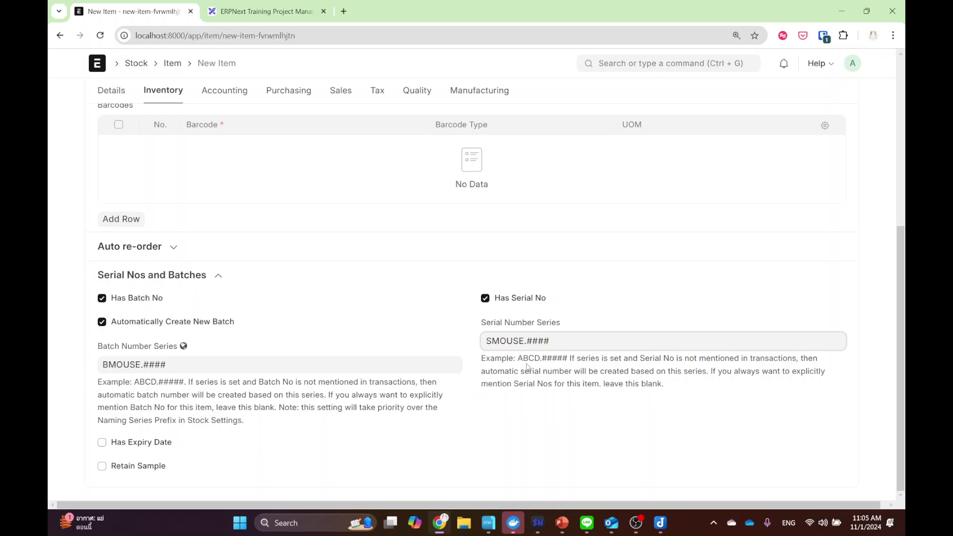
{"action": "type", "text": "_"}
{"action": "left_click", "coordinate": [110, 364]}
{"action": "type", "text": "_"}
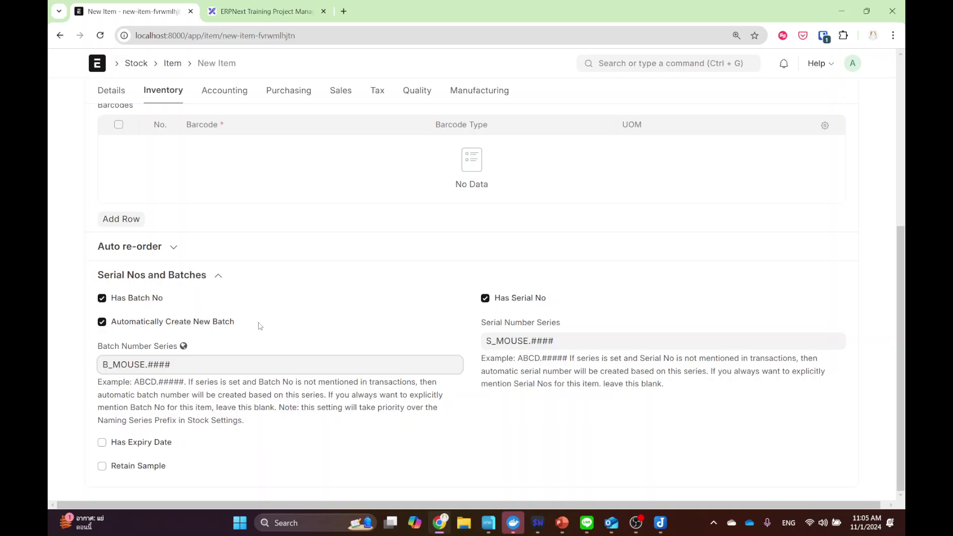
{"action": "left_click", "coordinate": [308, 312]}
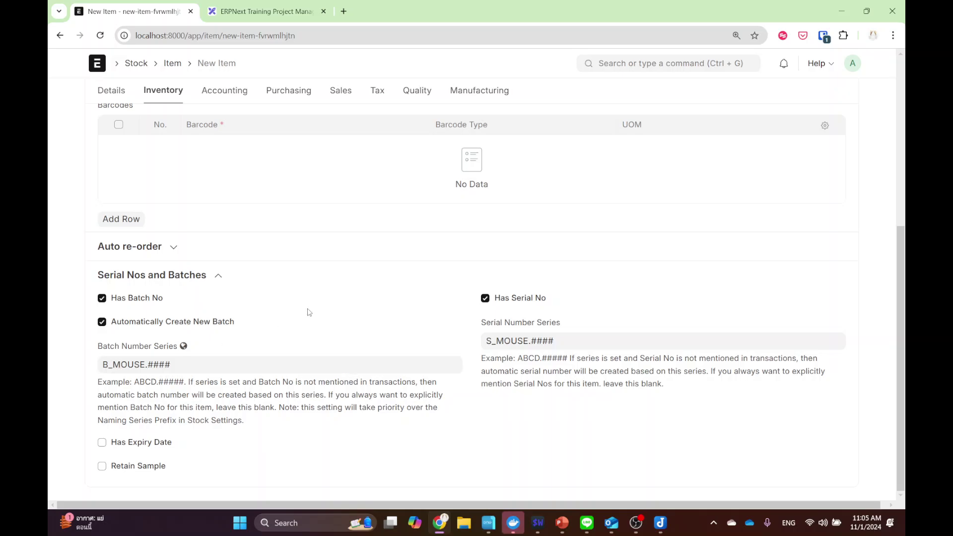
- Save the Mouse item and review its serial number and batch settings
{"action": "scroll", "coordinate": [602, 266], "scroll_direction": "up", "scroll_amount": 5}
{"action": "key", "text": "ctrl+s"}
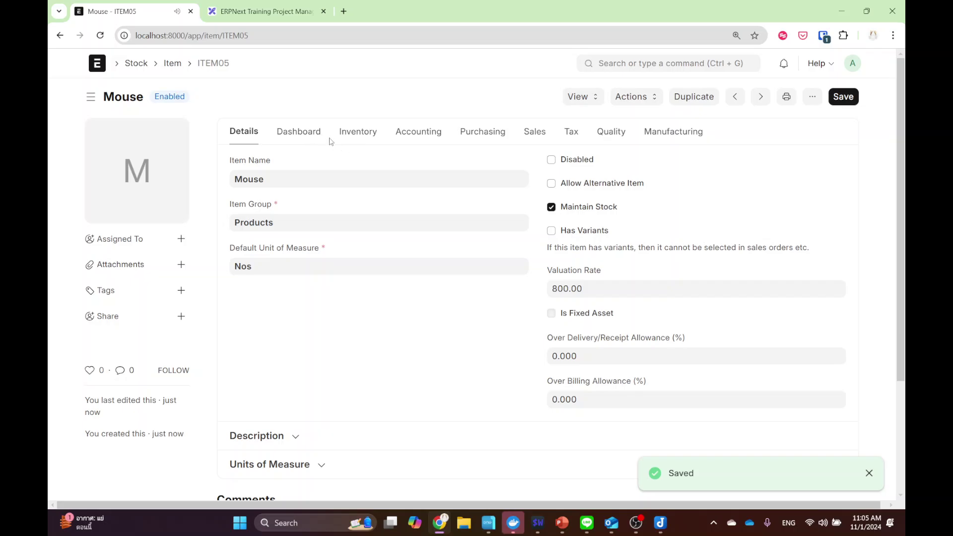
{"action": "scroll", "coordinate": [360, 241], "scroll_direction": "down", "scroll_amount": 2}
{"action": "scroll", "coordinate": [360, 242], "scroll_direction": "down", "scroll_amount": 1}
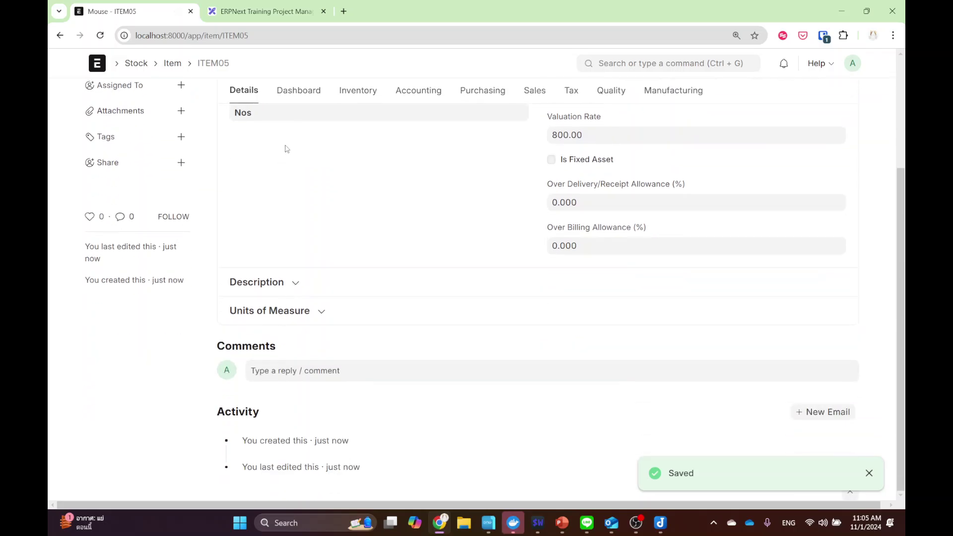
{"action": "left_click", "coordinate": [358, 91]}
{"action": "scroll", "coordinate": [322, 365], "scroll_direction": "down", "scroll_amount": 6}
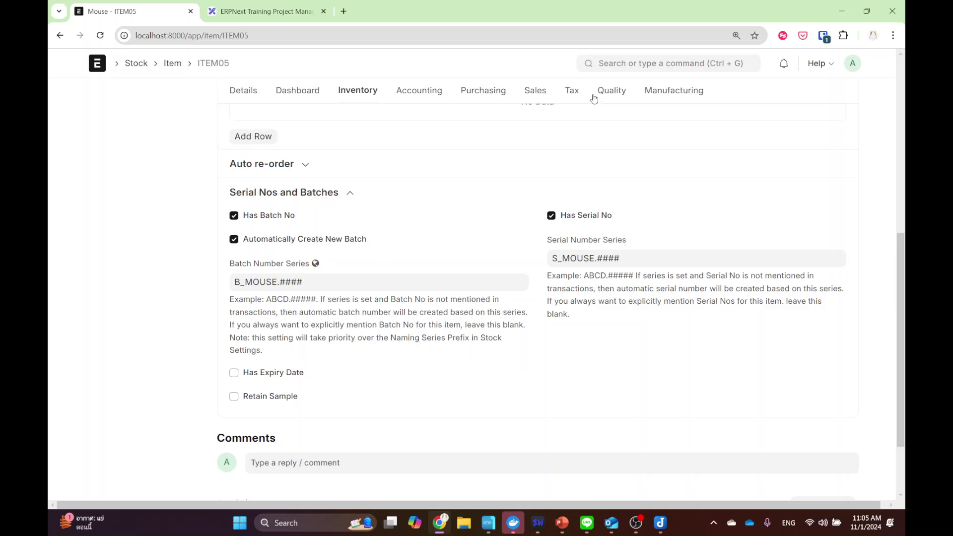
- Search for the Stock Entry list and create a new stock entry of type Material Receipt
{"action": "left_click", "coordinate": [618, 63]}
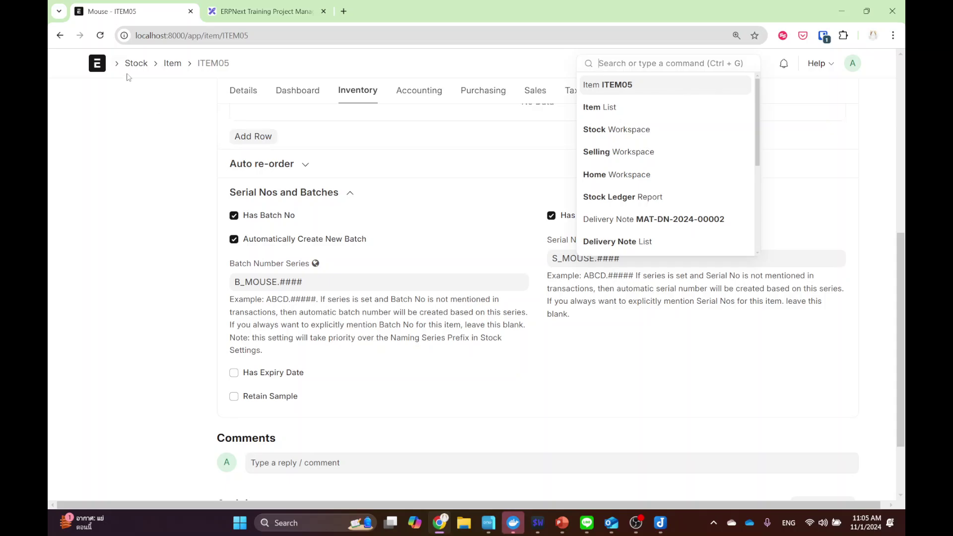
{"action": "type", "text": "stock entry"}
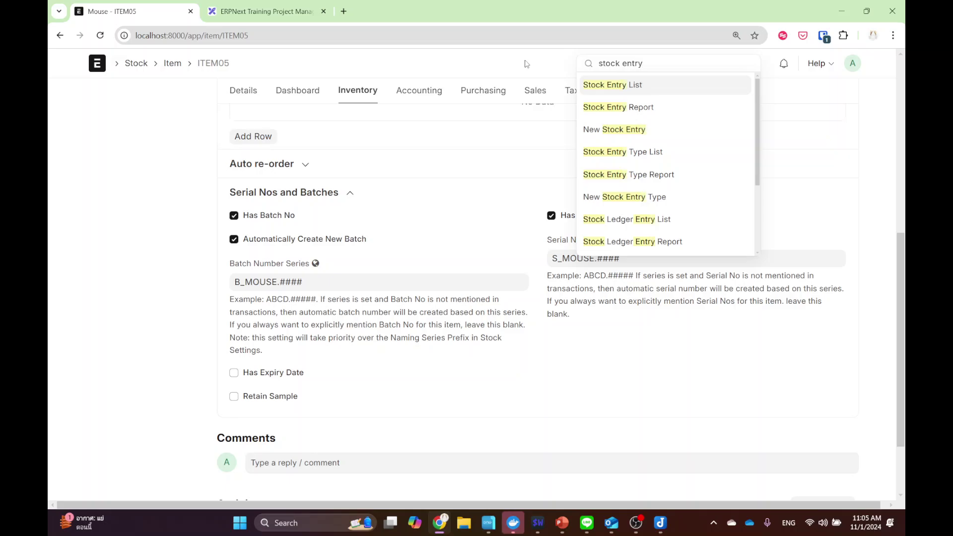
{"action": "left_click", "coordinate": [607, 90]}
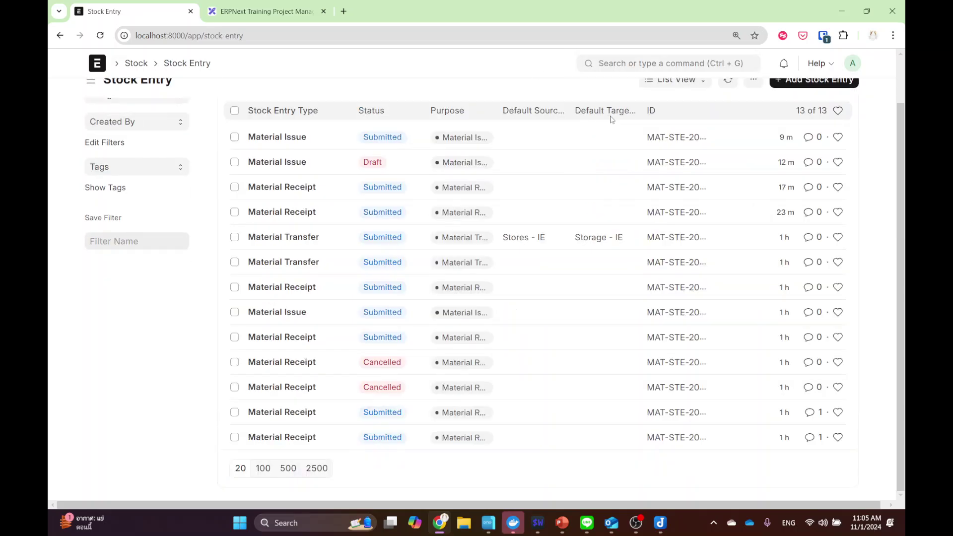
{"action": "scroll", "coordinate": [790, 158], "scroll_direction": "up", "scroll_amount": 2}
{"action": "left_click", "coordinate": [810, 96]}
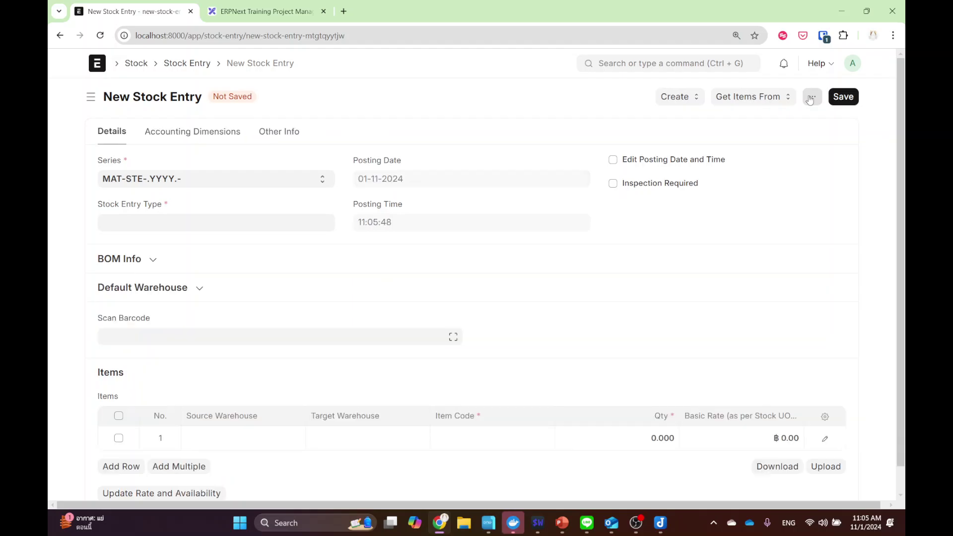
{"action": "left_click", "coordinate": [176, 226]}
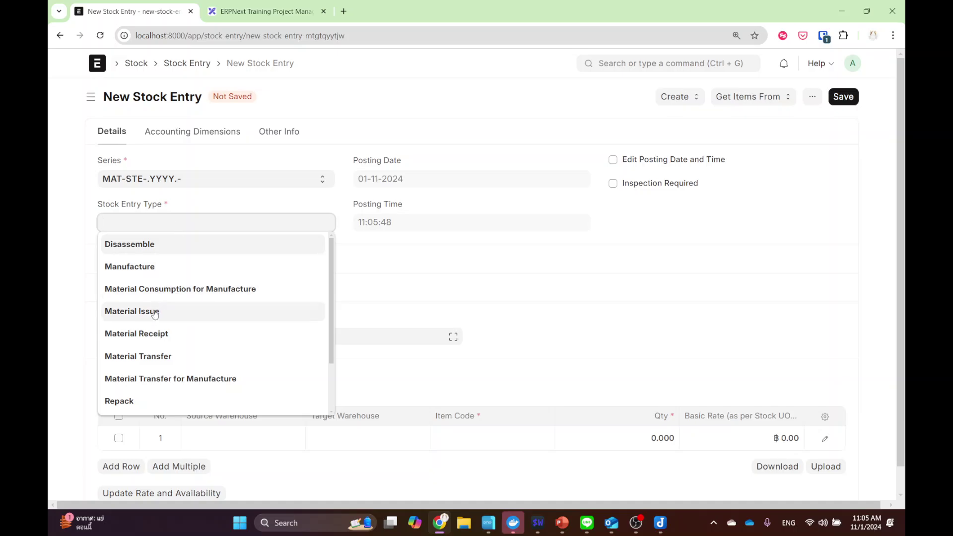
{"action": "left_click", "coordinate": [150, 338]}
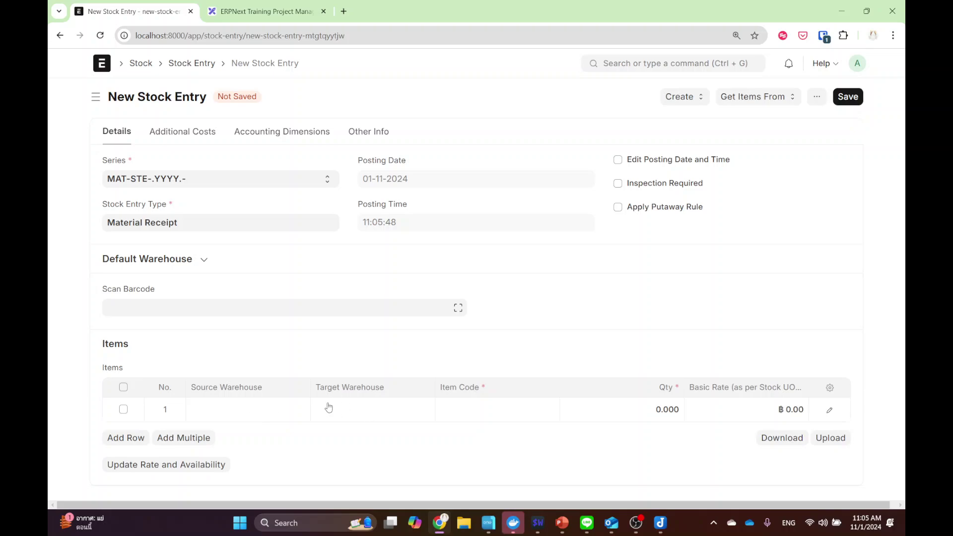
- Fill the first item row with target warehouse Storage - IE, item code ITEM05 and quantity 10
{"action": "left_click", "coordinate": [350, 409]}
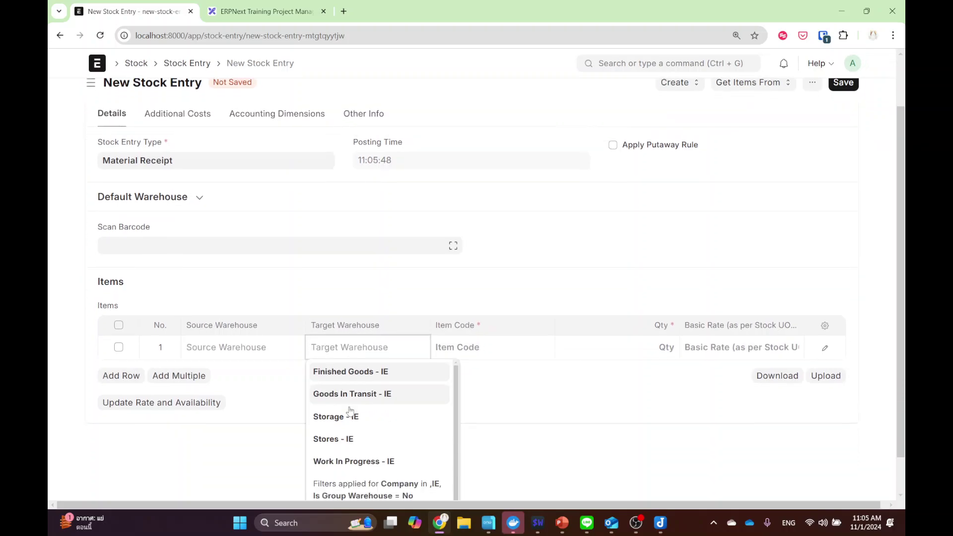
{"action": "scroll", "coordinate": [347, 405], "scroll_direction": "down", "scroll_amount": 2}
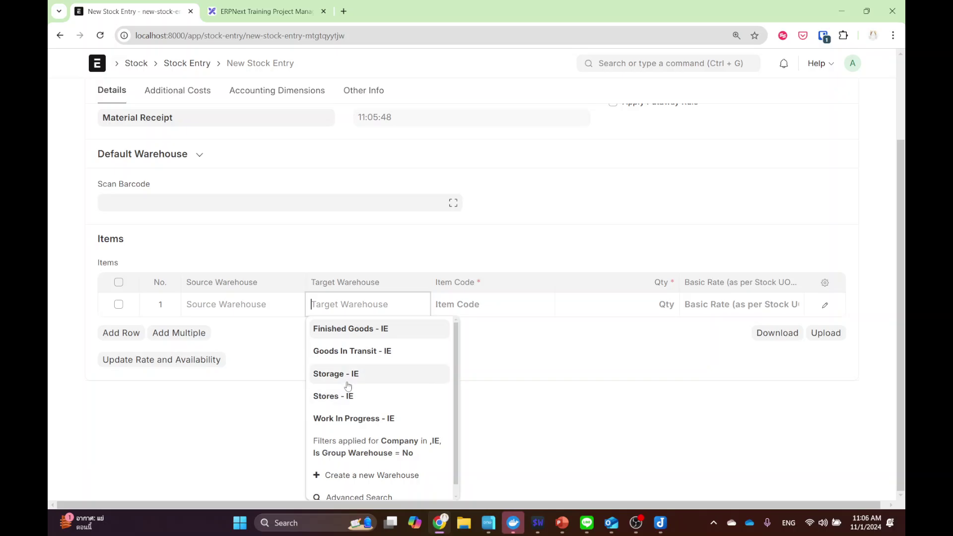
{"action": "left_click", "coordinate": [348, 386]}
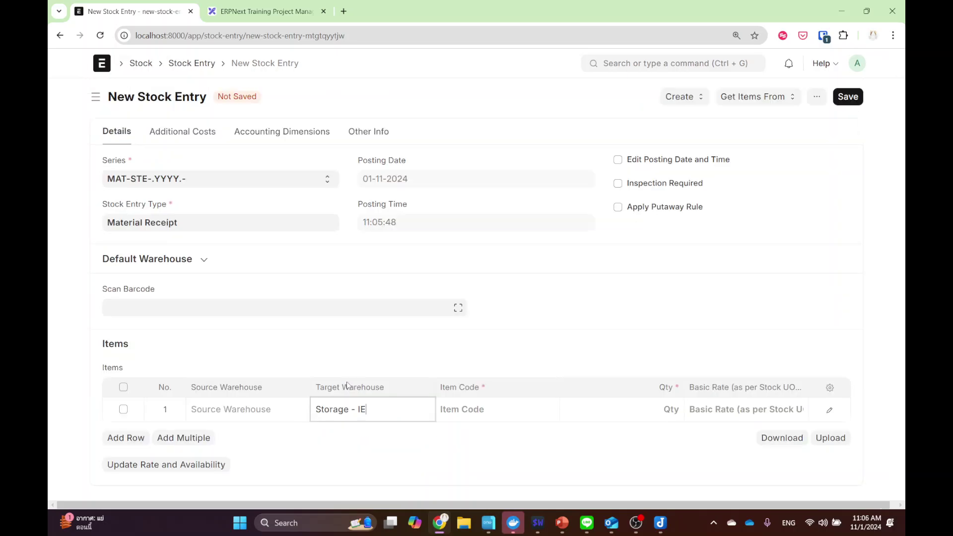
{"action": "left_click", "coordinate": [477, 410]}
{"action": "scroll", "coordinate": [477, 422], "scroll_direction": "down", "scroll_amount": 3}
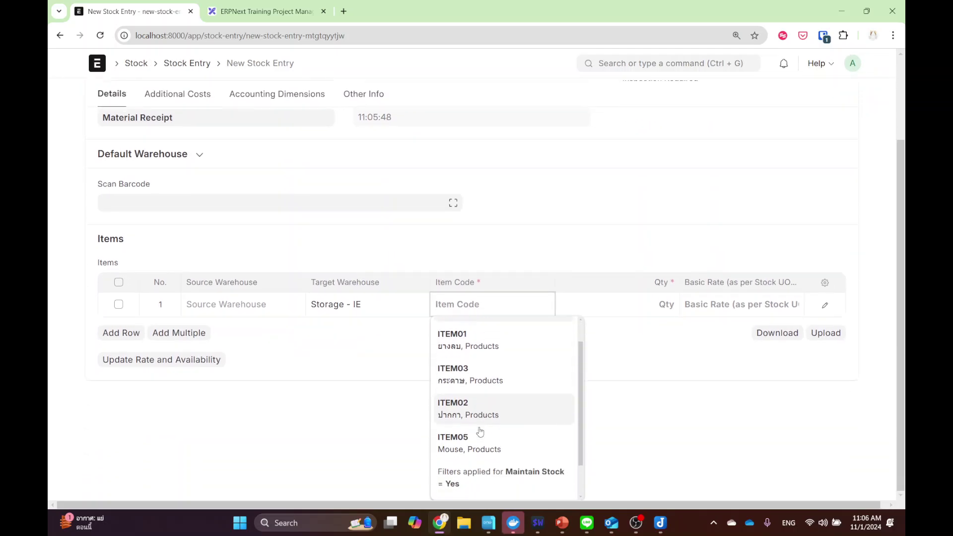
{"action": "left_click", "coordinate": [478, 421]}
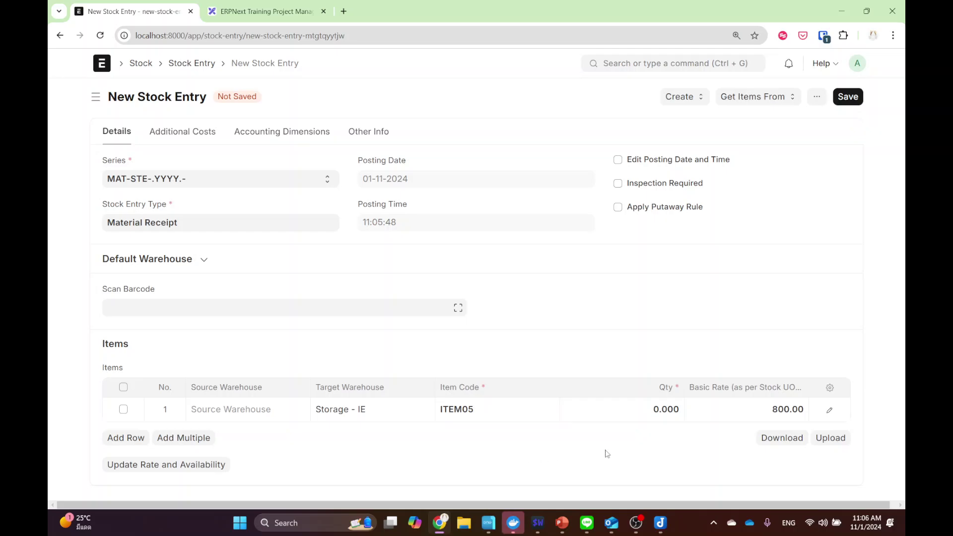
{"action": "left_click", "coordinate": [647, 412]}
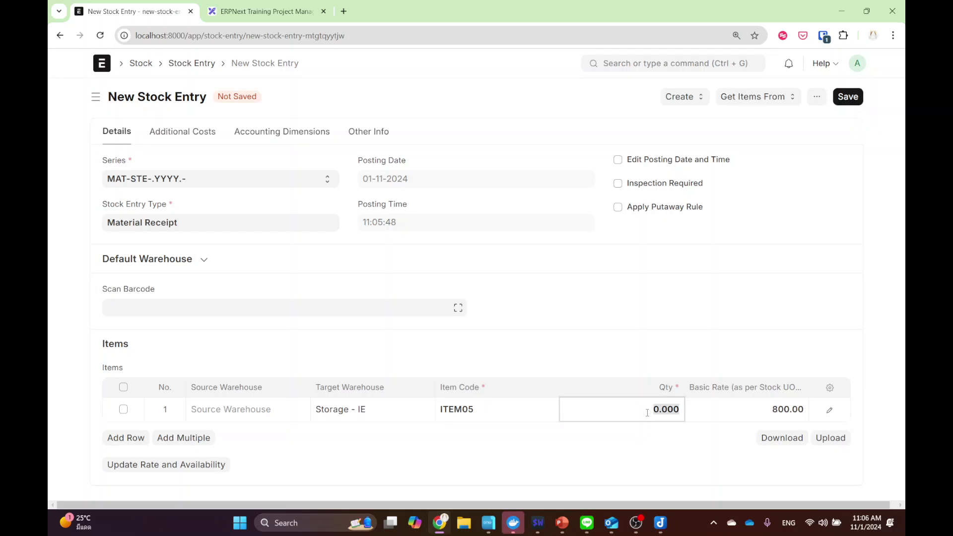
{"action": "type", "text": "10"}
{"action": "left_click", "coordinate": [643, 368]}
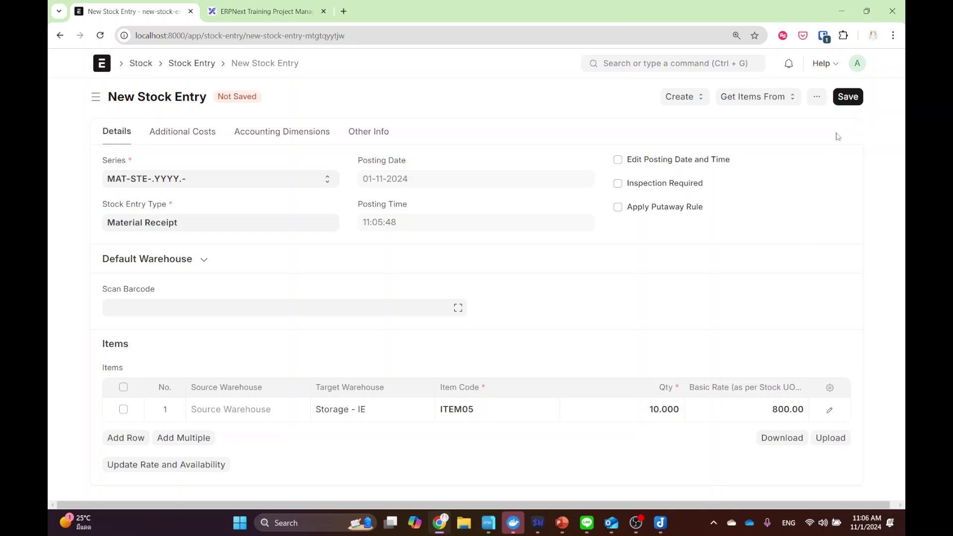
- Save the Material Receipt for the Mouse item, then submit it and confirm the submission
{"action": "left_click", "coordinate": [848, 96]}
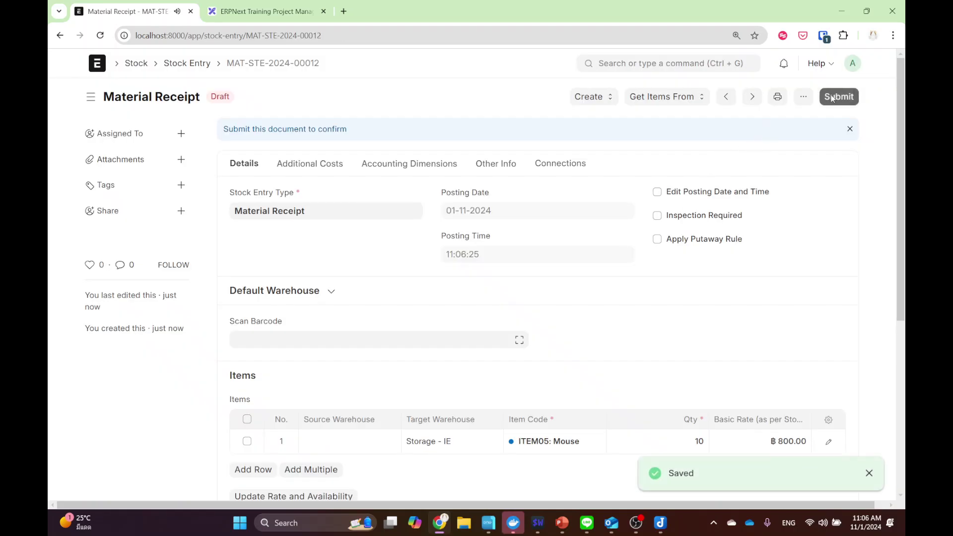
{"action": "left_click", "coordinate": [839, 97]}
{"action": "left_click", "coordinate": [625, 160]}
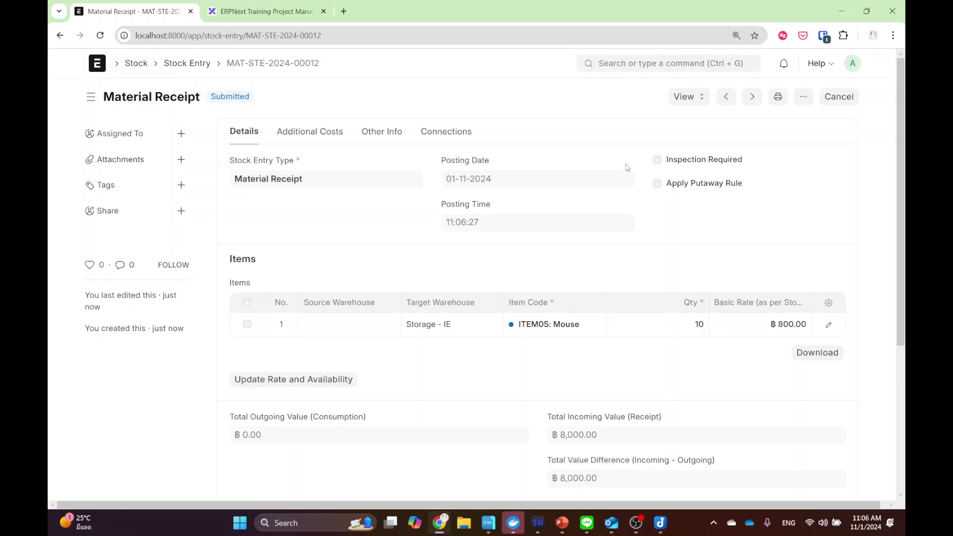
- Open the Serial and Batch Bundle linked in the ITEM05 row's details and review its serial and batch numbers
{"action": "left_click", "coordinate": [829, 325]}
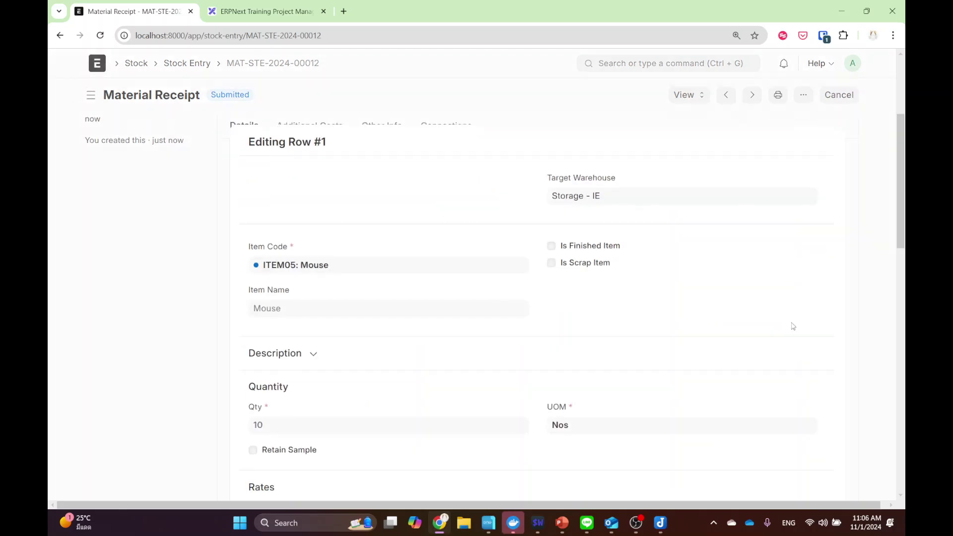
{"action": "scroll", "coordinate": [562, 295], "scroll_direction": "down", "scroll_amount": 5}
{"action": "scroll", "coordinate": [562, 295], "scroll_direction": "down", "scroll_amount": 4}
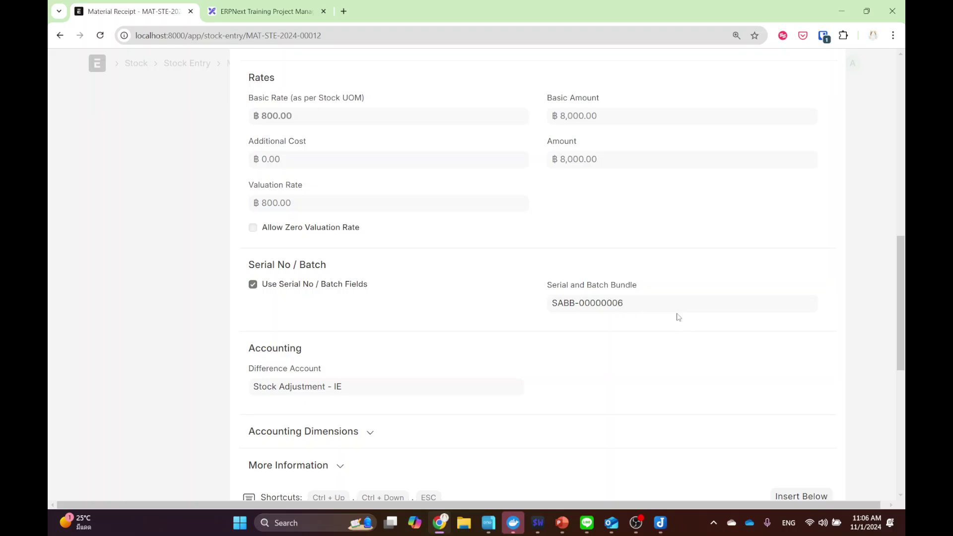
{"action": "left_click", "coordinate": [604, 304]}
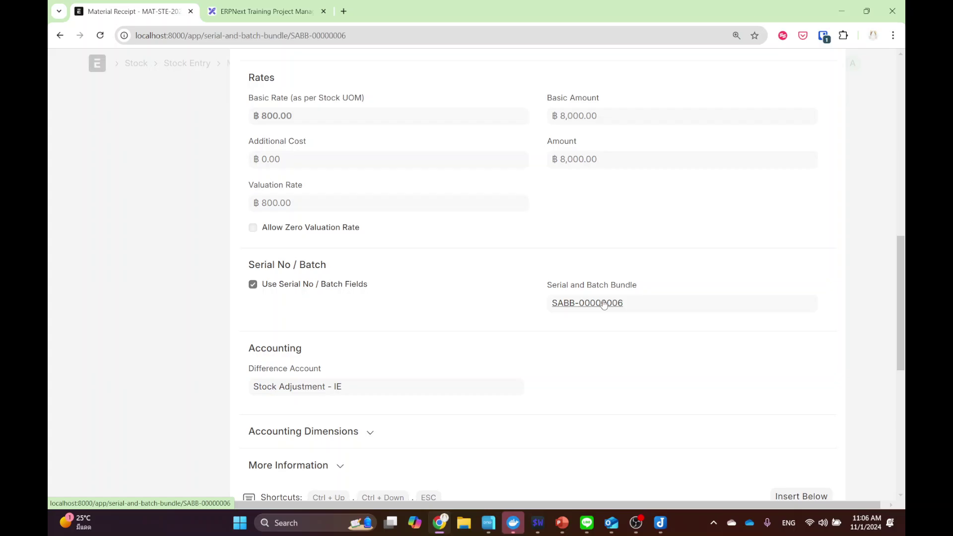
{"action": "scroll", "coordinate": [604, 305], "scroll_direction": "down", "scroll_amount": 4}
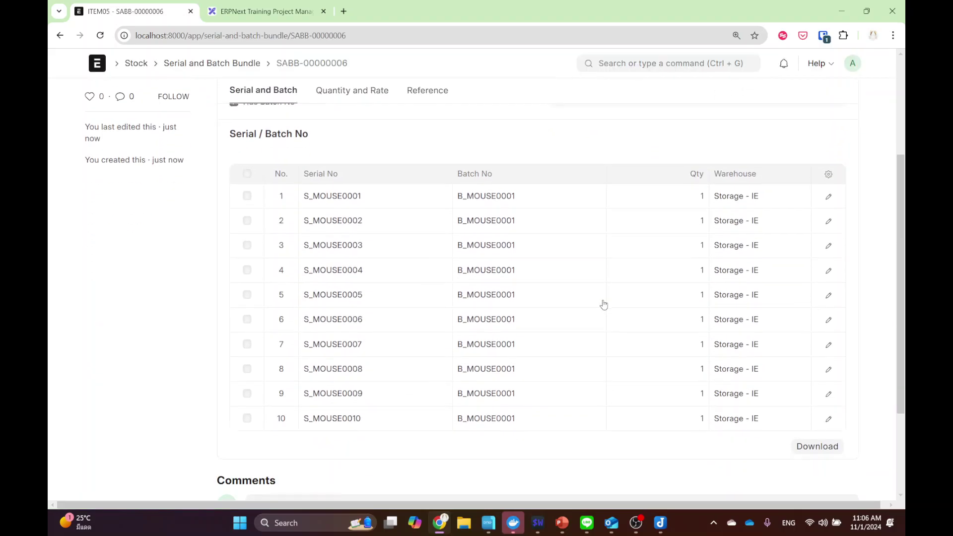
{"action": "scroll", "coordinate": [604, 304], "scroll_direction": "up", "scroll_amount": 1}
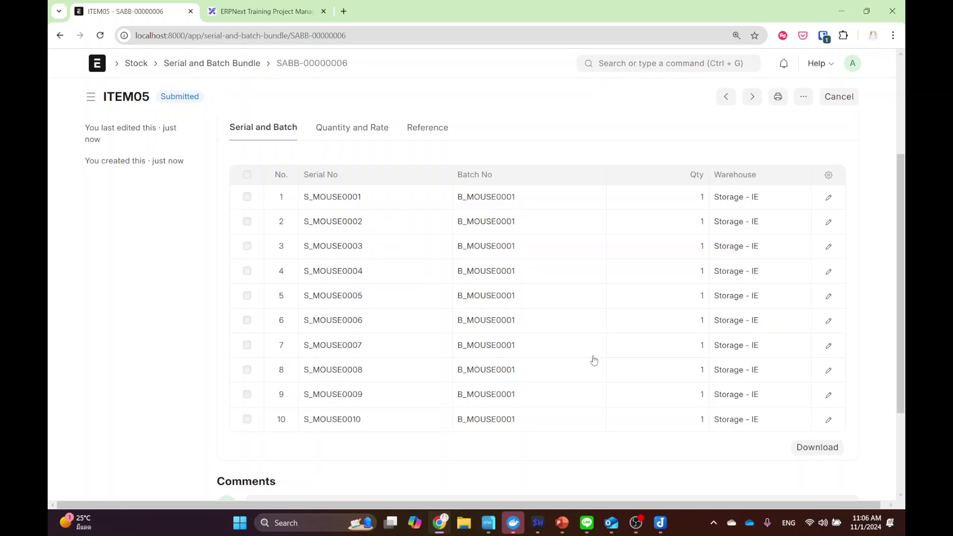
{"action": "scroll", "coordinate": [462, 185], "scroll_direction": "up", "scroll_amount": 3}
{"action": "scroll", "coordinate": [395, 212], "scroll_direction": "down", "scroll_amount": 3}
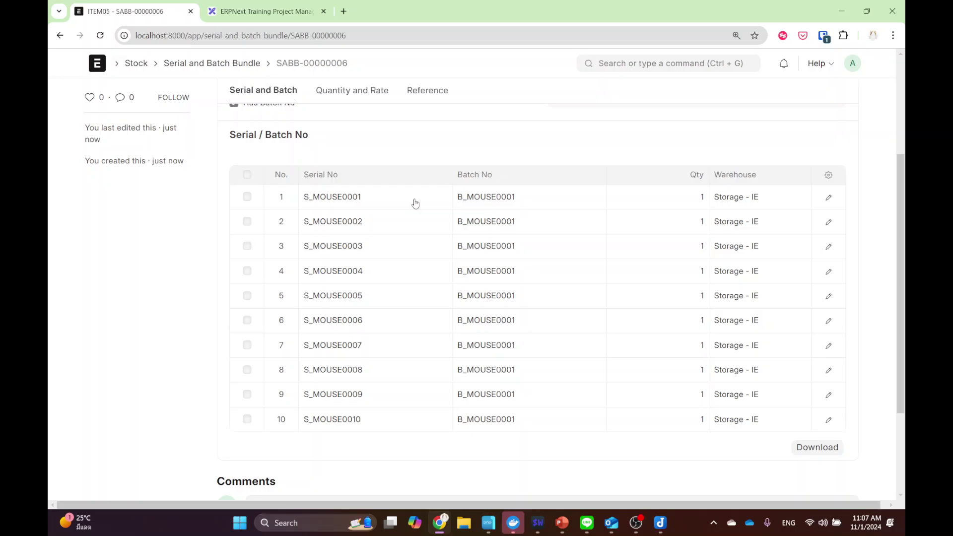
{"action": "scroll", "coordinate": [523, 192], "scroll_direction": "up", "scroll_amount": 2}
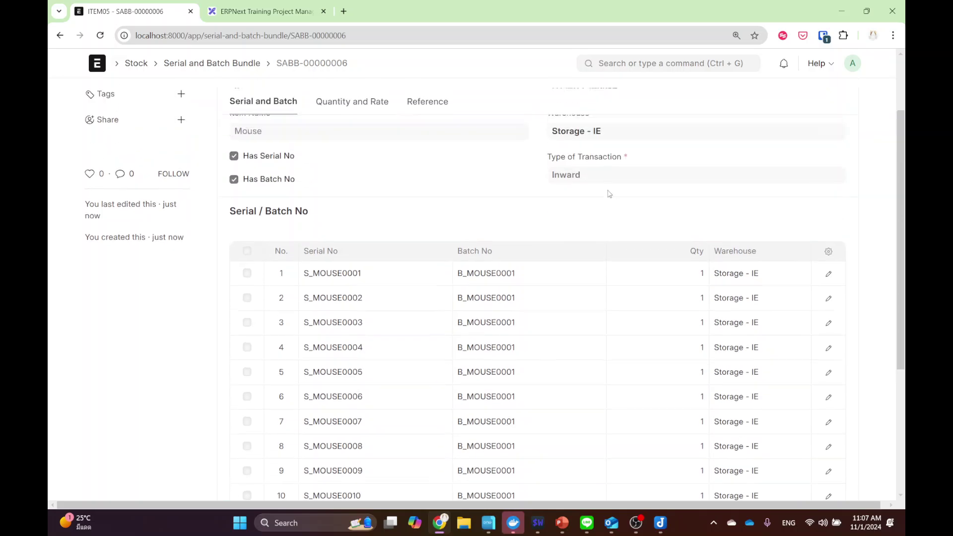
{"action": "left_click", "coordinate": [632, 64]}
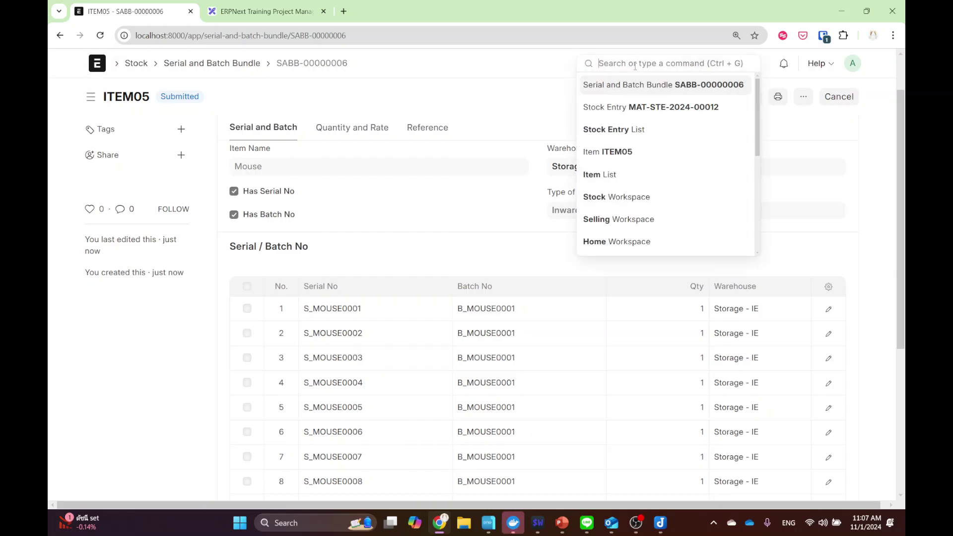
{"action": "type", "text": "serial"}
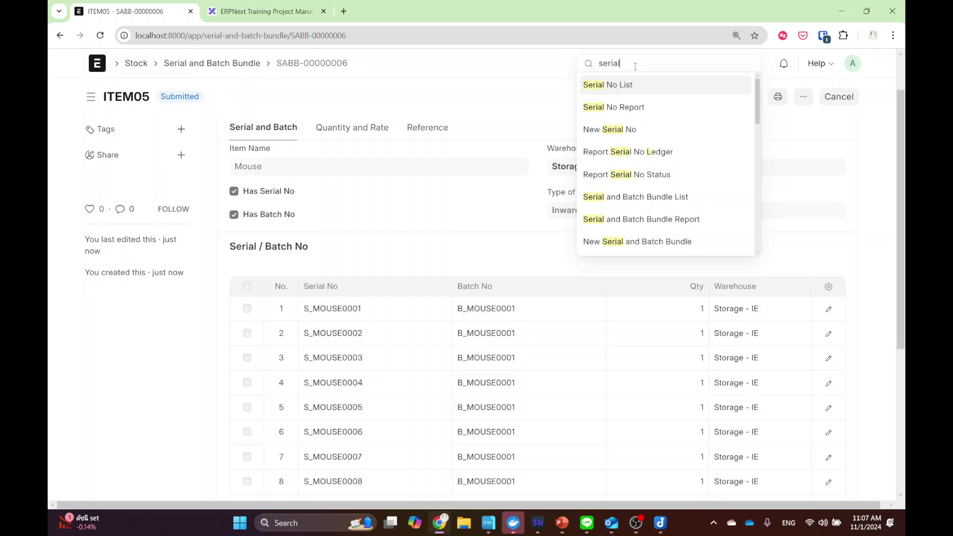
{"action": "key", "text": "Down"}
{"action": "key", "text": "Down"}
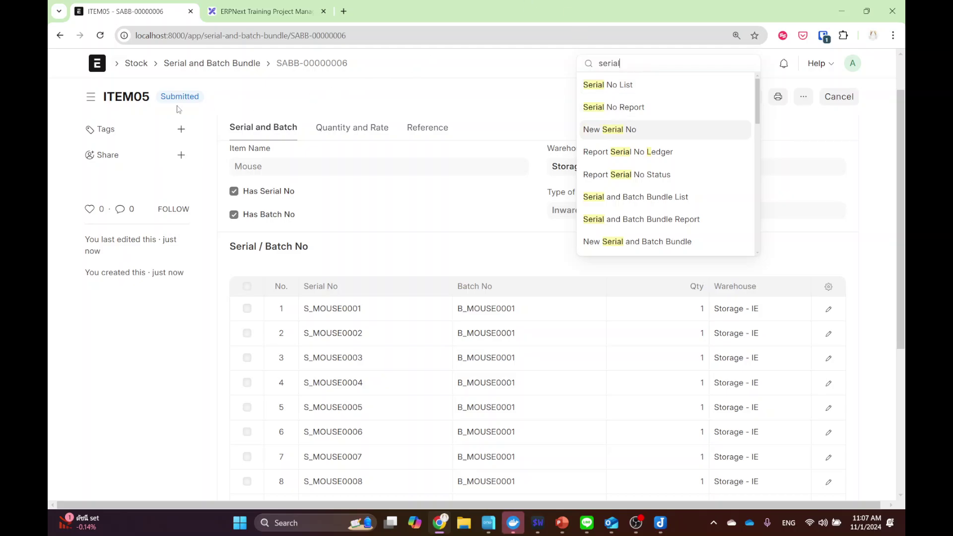
- Go to the Stock workspace, open the Serial No Status report definition and show the report
{"action": "left_click", "coordinate": [135, 64]}
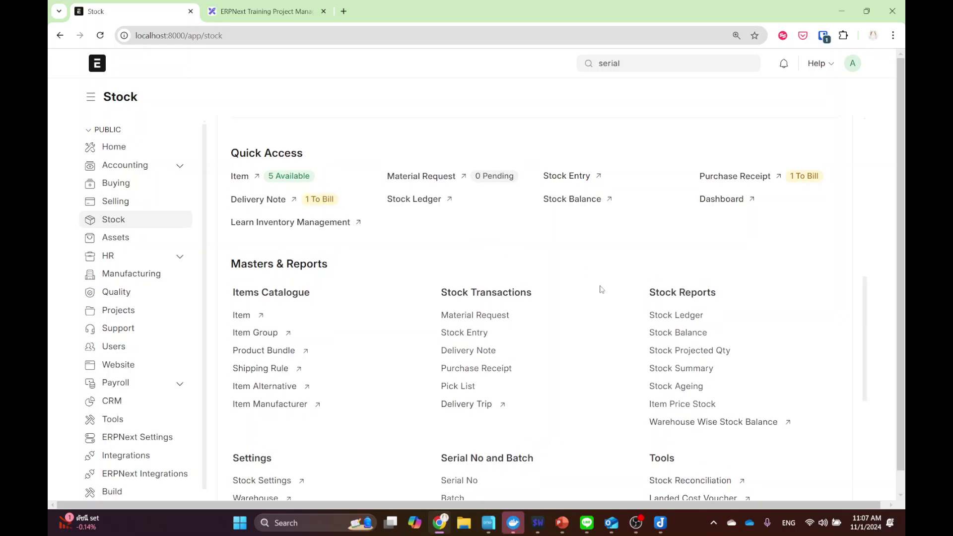
{"action": "scroll", "coordinate": [600, 293], "scroll_direction": "down", "scroll_amount": 4}
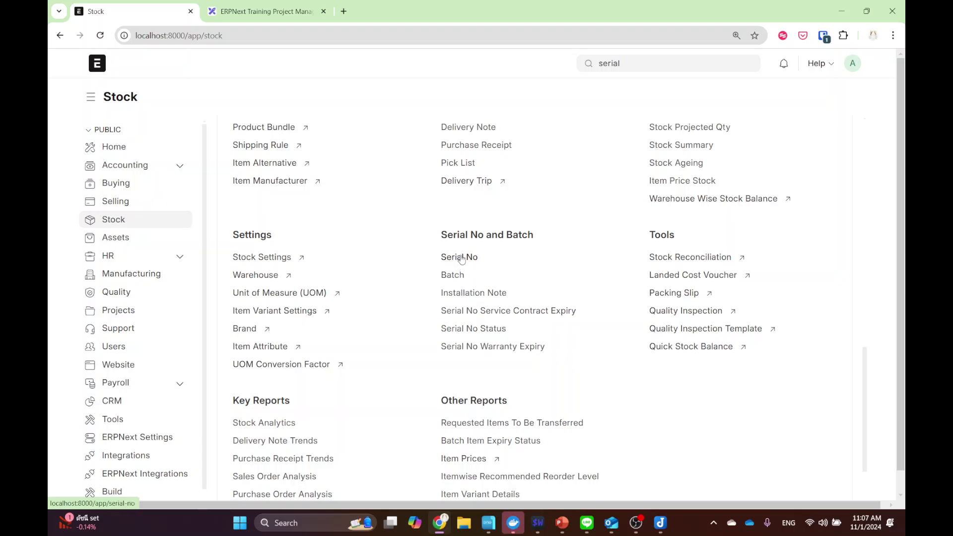
{"action": "left_click", "coordinate": [469, 333]}
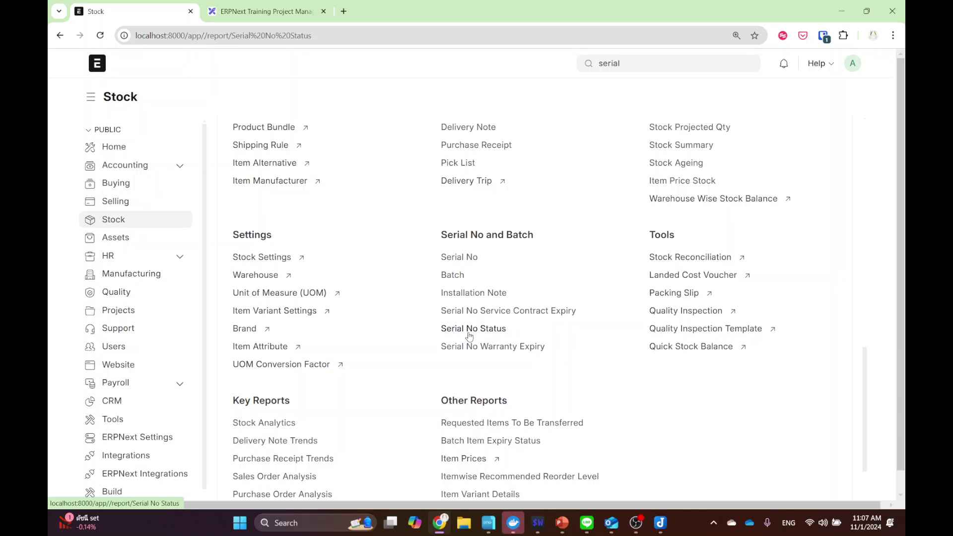
{"action": "scroll", "coordinate": [469, 335], "scroll_direction": "down", "scroll_amount": 5}
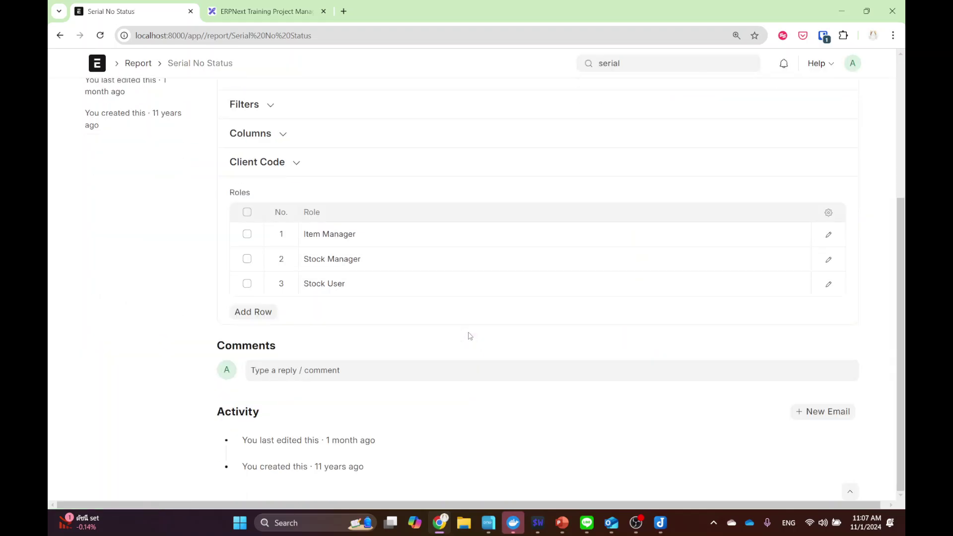
{"action": "scroll", "coordinate": [469, 336], "scroll_direction": "up", "scroll_amount": 5}
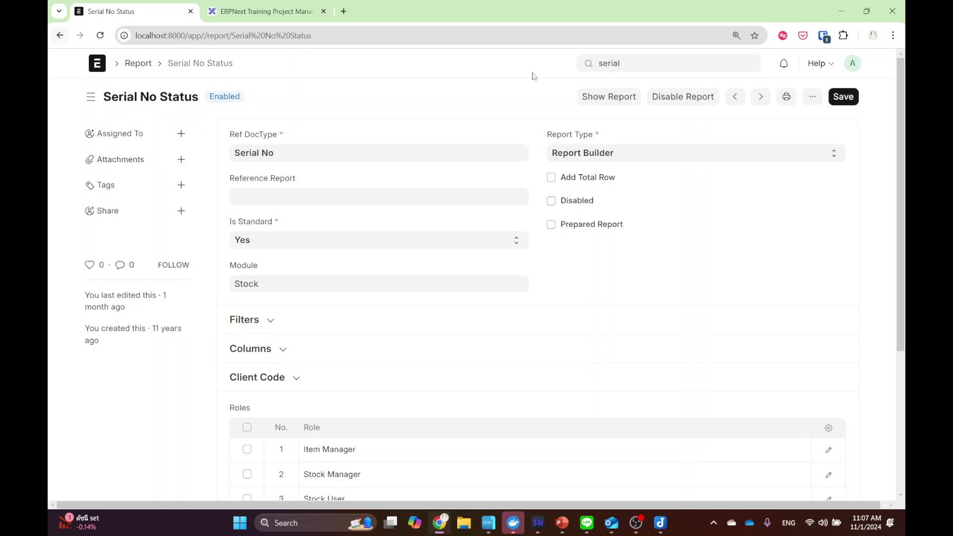
{"action": "left_click", "coordinate": [600, 96]}
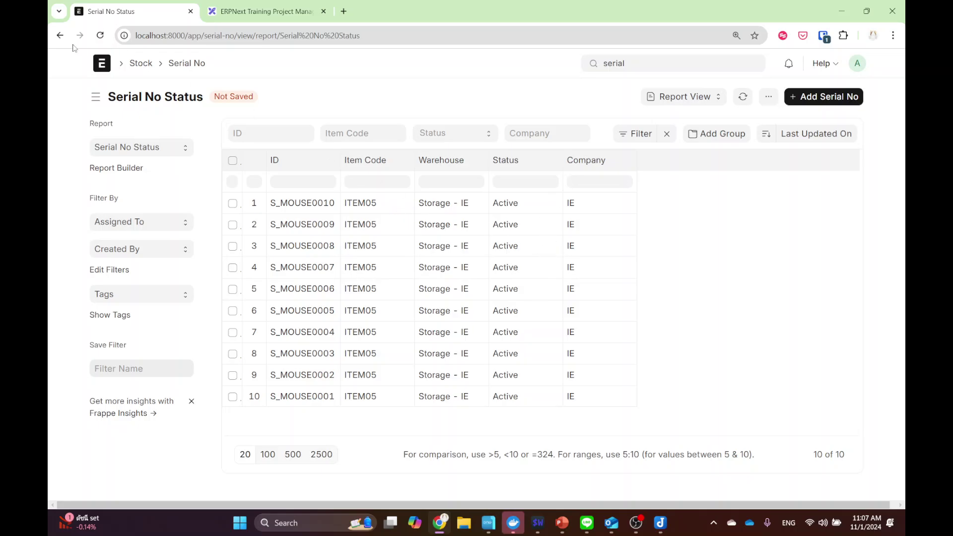
- Return to the Stock workspace and open the Serial No list
{"action": "left_click", "coordinate": [60, 35]}
{"action": "left_click", "coordinate": [60, 36]}
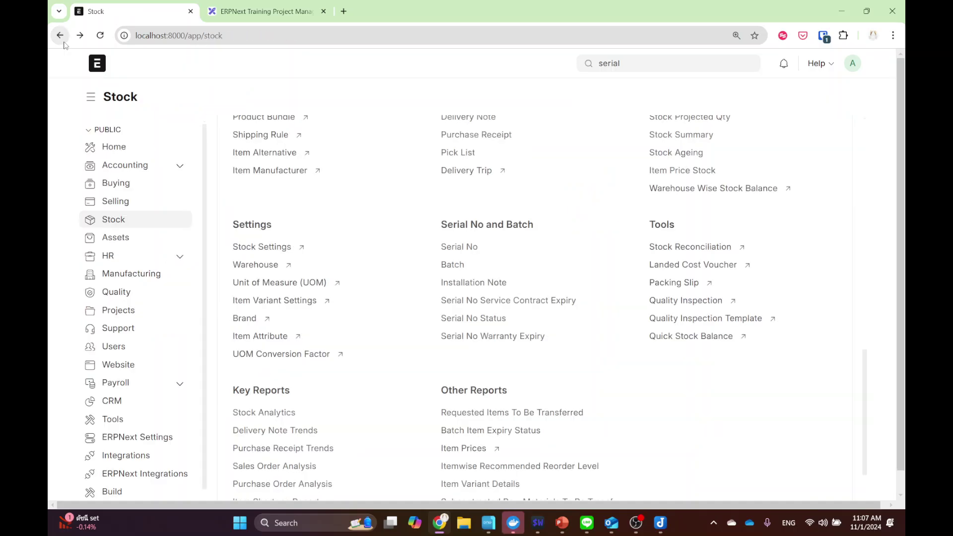
{"action": "left_click", "coordinate": [459, 258]}
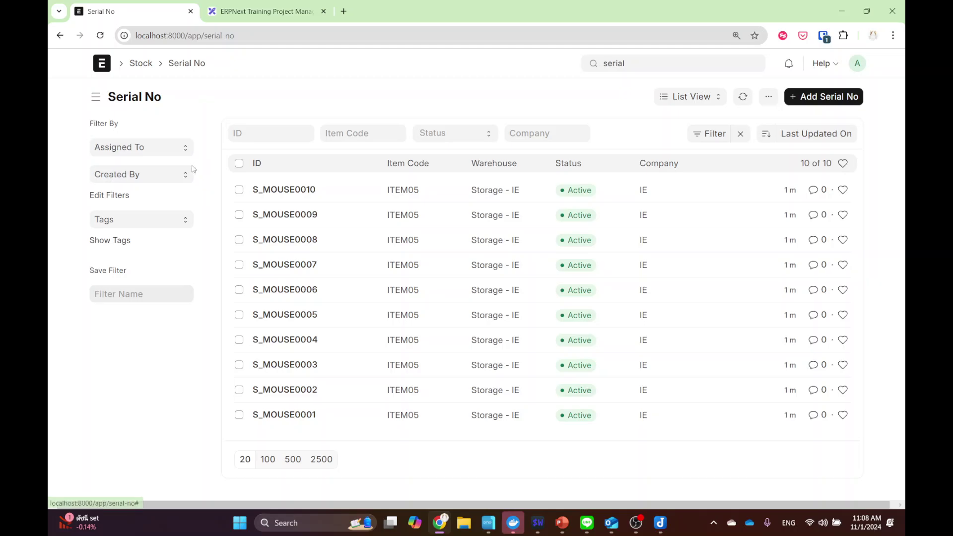
- Search for "stock ledger", open the Stock Ledger report and select its batch filter for editing
{"action": "left_click", "coordinate": [592, 63]}
{"action": "type", "text": "s"}
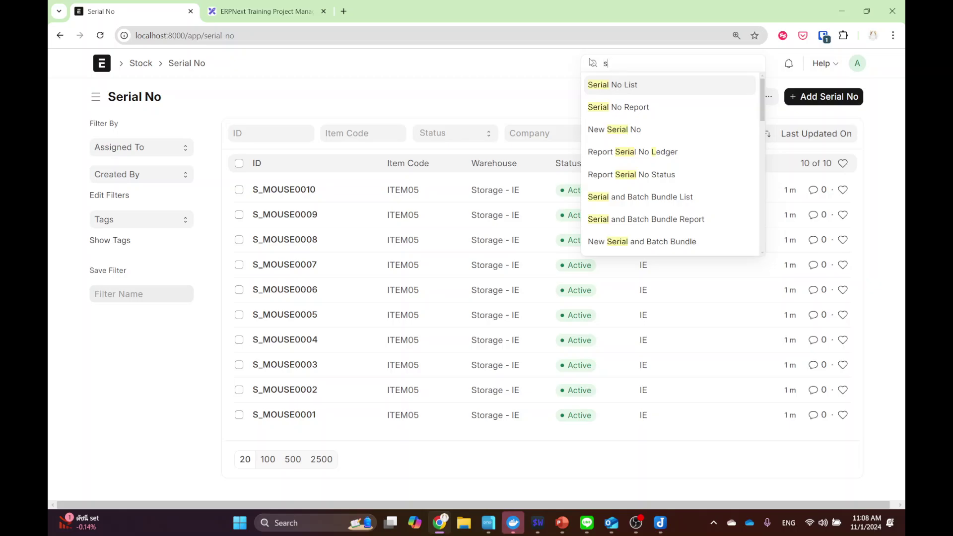
{"action": "type", "text": "tock ledger"}
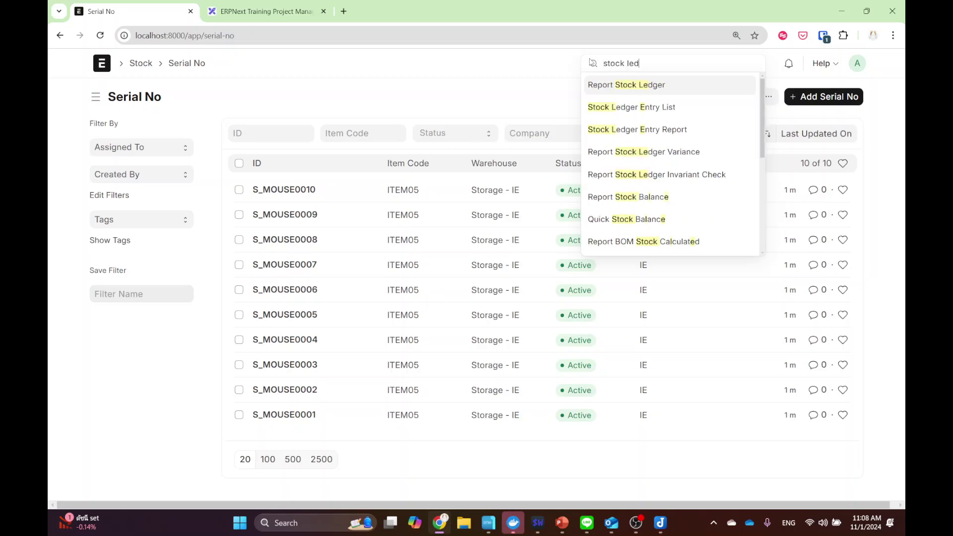
{"action": "left_click", "coordinate": [619, 90]}
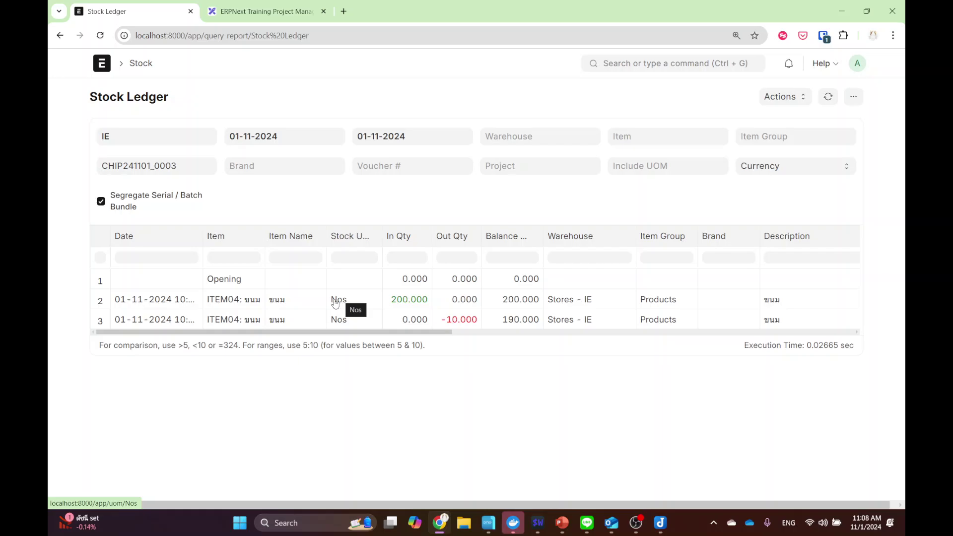
{"action": "left_click", "coordinate": [105, 171]}
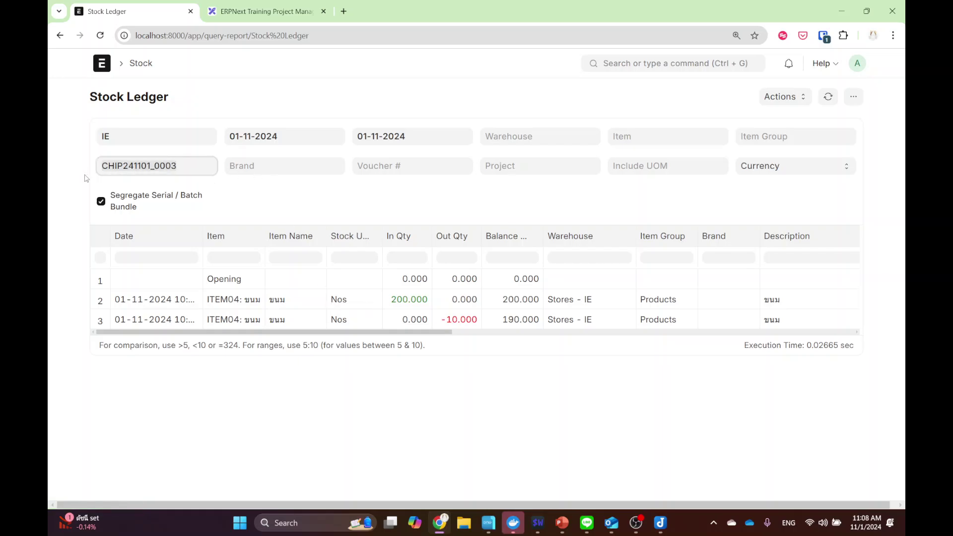
- Clear the batch number filter and the Segregate Serial / Batch Bundle option, and review the unfiltered Stock Ledger entries
{"action": "key", "text": "ctrl+a"}
{"action": "key", "text": "BackSpace"}
{"action": "left_click", "coordinate": [365, 212]}
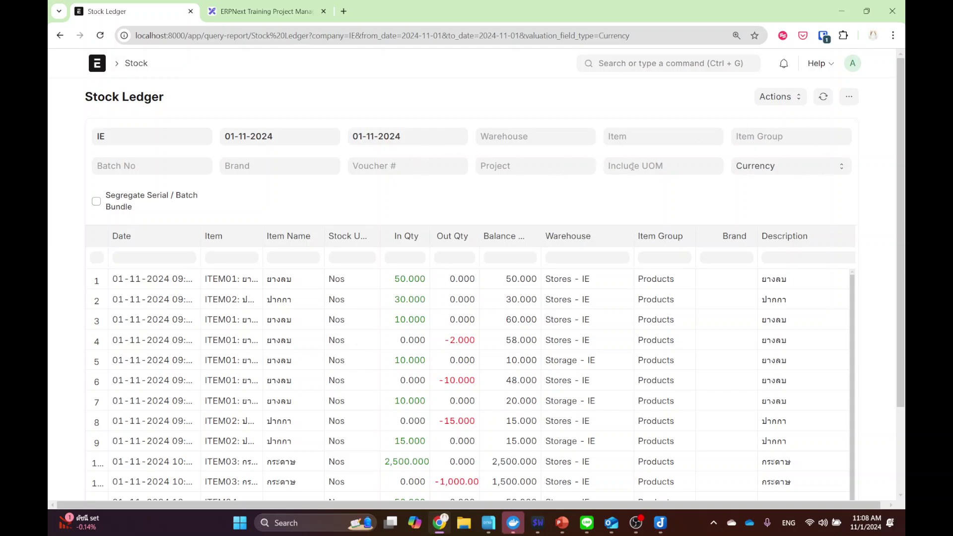
{"action": "scroll", "coordinate": [457, 228], "scroll_direction": "down", "scroll_amount": 3}
{"action": "scroll", "coordinate": [451, 232], "scroll_direction": "up", "scroll_amount": 3}
{"action": "scroll", "coordinate": [676, 286], "scroll_direction": "down", "scroll_amount": 2}
{"action": "scroll", "coordinate": [675, 286], "scroll_direction": "up", "scroll_amount": 2}
- Open the Serial No report and inspect its ID, item code, warehouse and status columns
{"action": "left_click", "coordinate": [664, 65]}
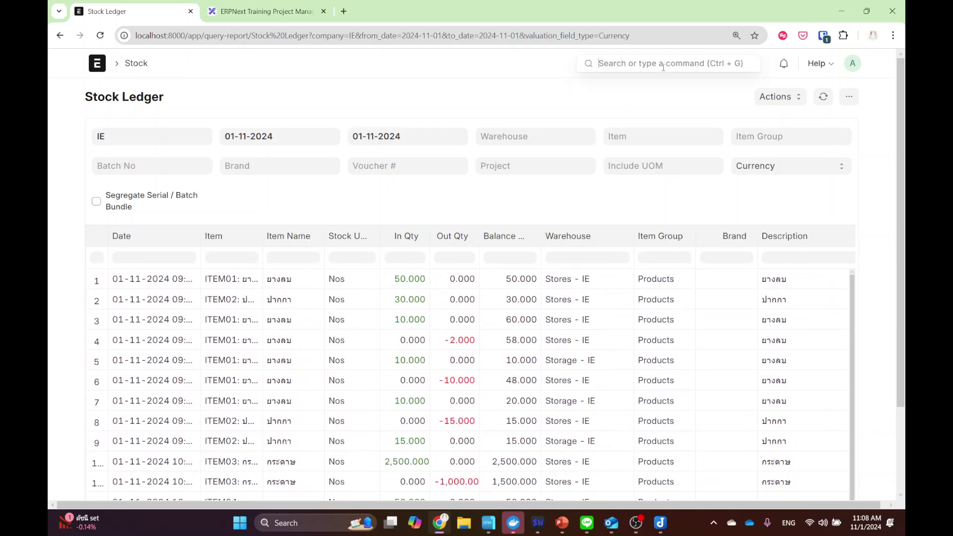
{"action": "type", "text": "seria"}
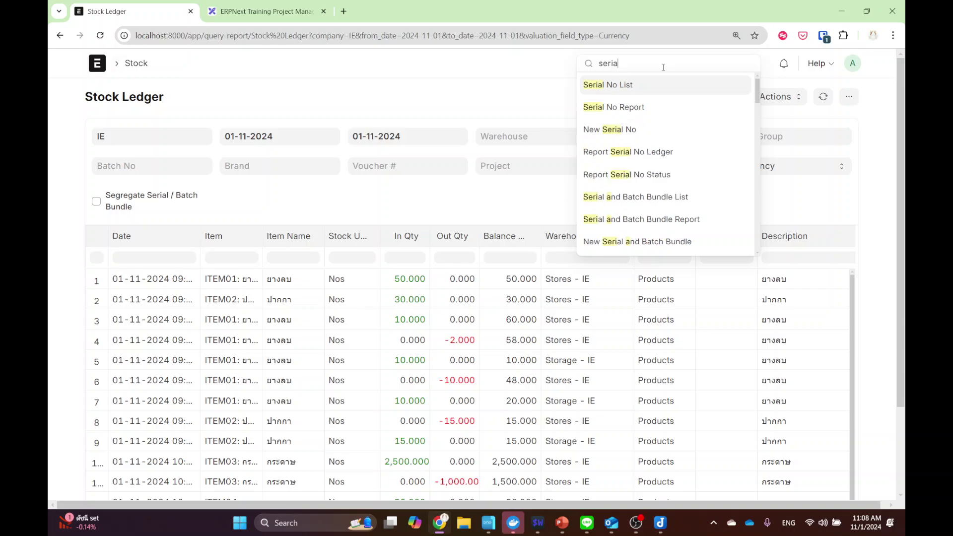
{"action": "left_click", "coordinate": [626, 107]}
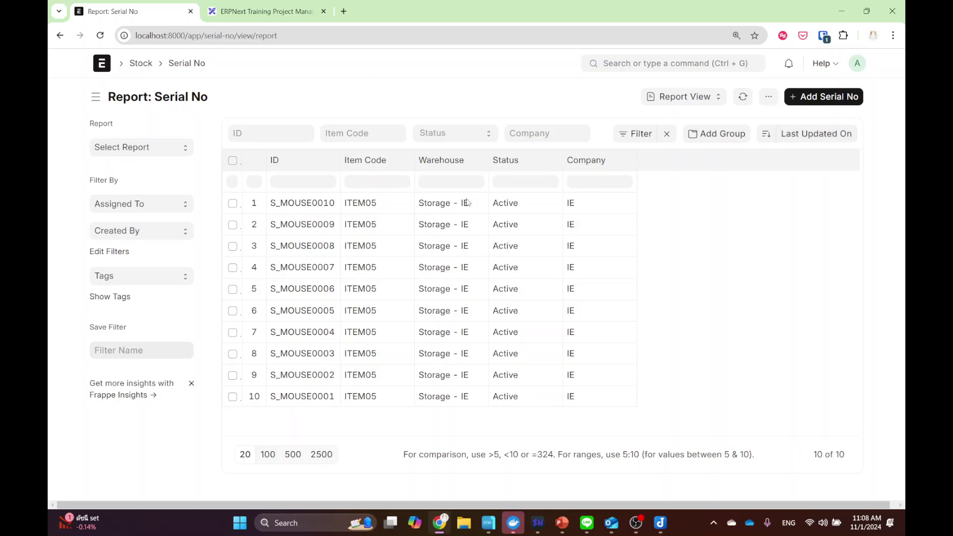
{"action": "left_click", "coordinate": [295, 180]}
{"action": "left_click", "coordinate": [369, 180]}
{"action": "left_click", "coordinate": [440, 180]}
{"action": "left_click", "coordinate": [517, 177]}
- Create a new stock entry from the Stock Entry list and set its type to Material Receipt
{"action": "left_click", "coordinate": [645, 63]}
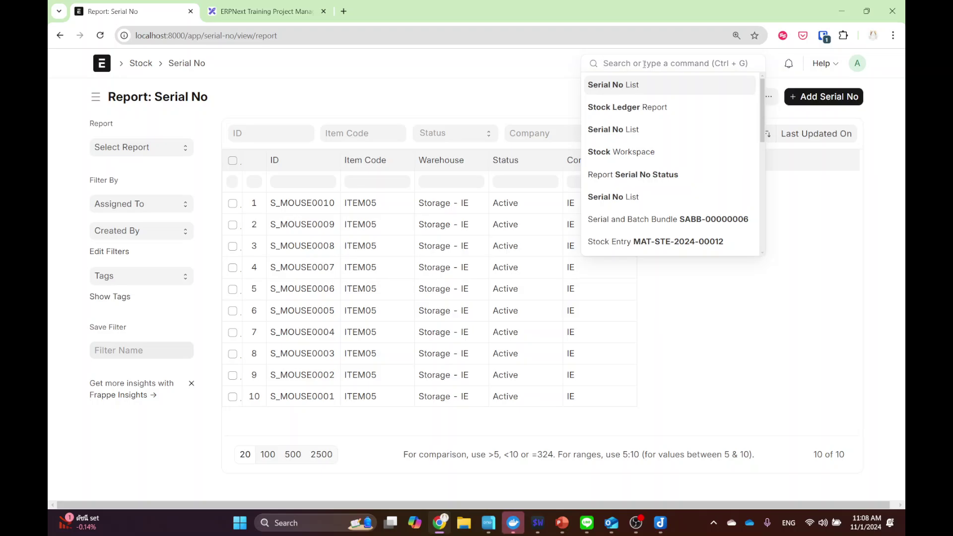
{"action": "type", "text": "st"}
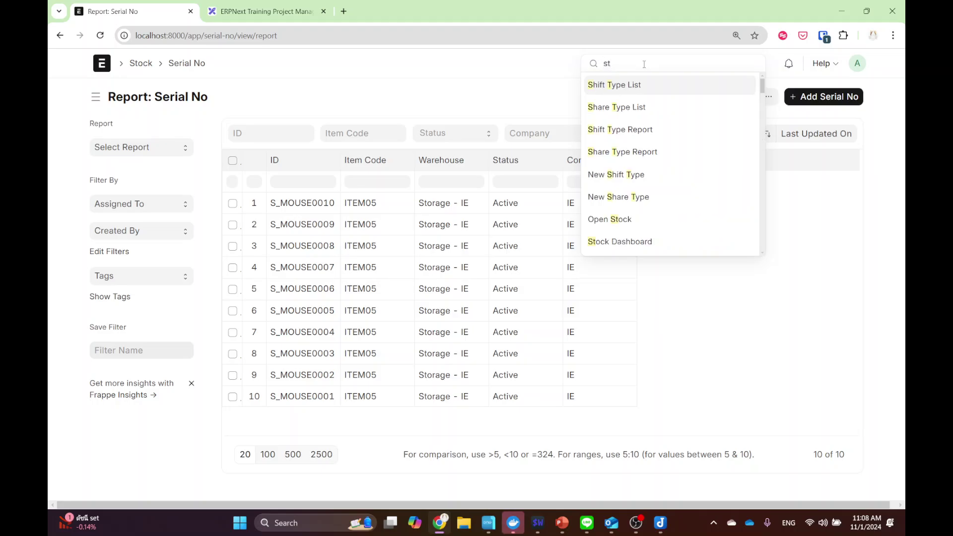
{"action": "type", "text": "ock"}
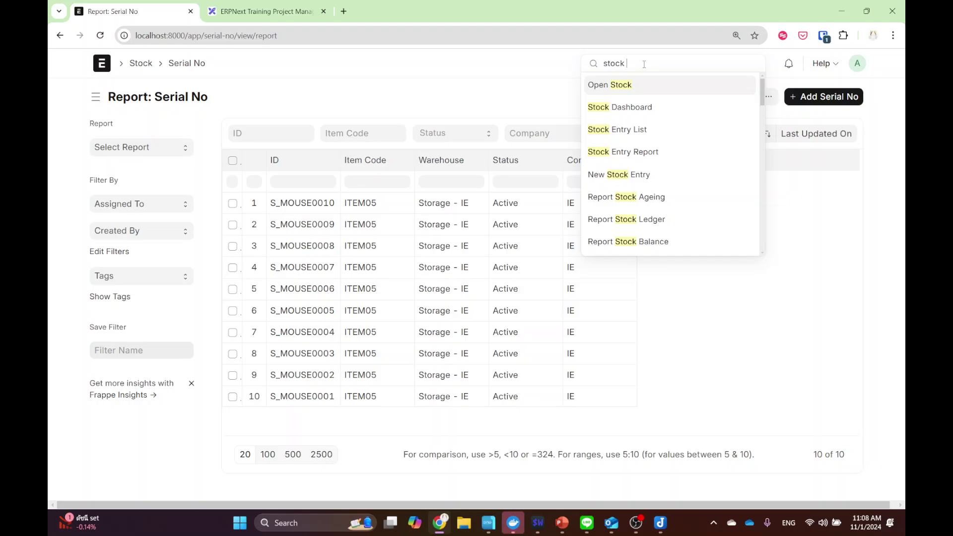
{"action": "type", "text": " en"}
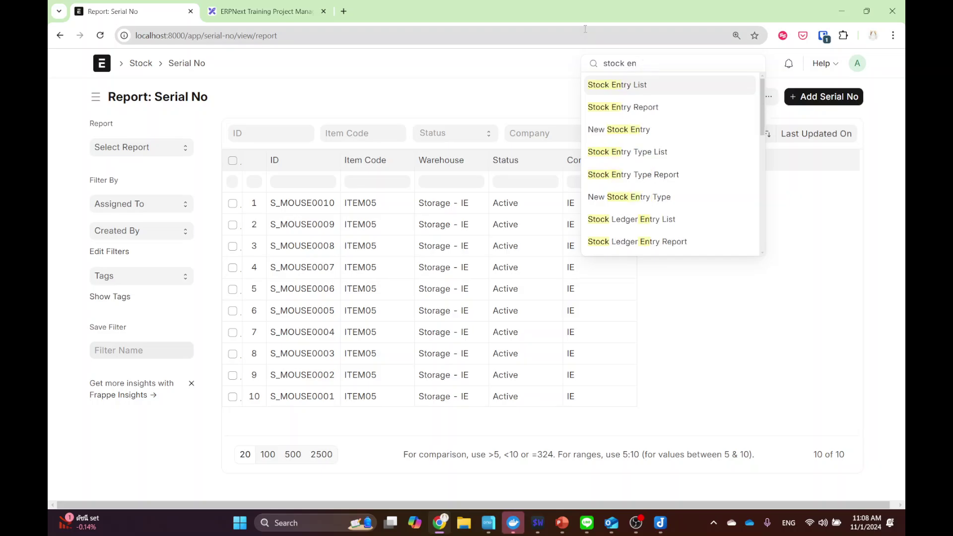
{"action": "left_click", "coordinate": [615, 92]}
{"action": "left_click", "coordinate": [836, 97]}
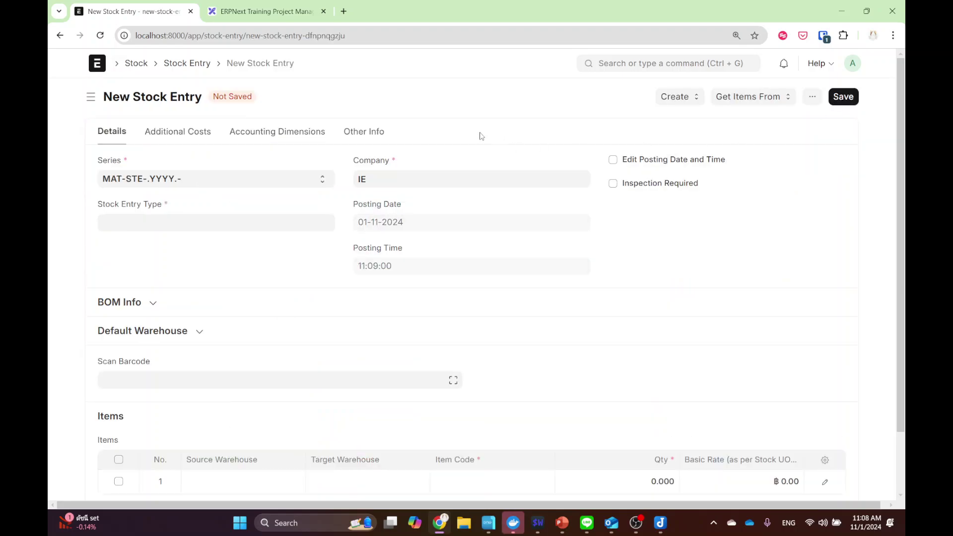
{"action": "left_click", "coordinate": [146, 223]}
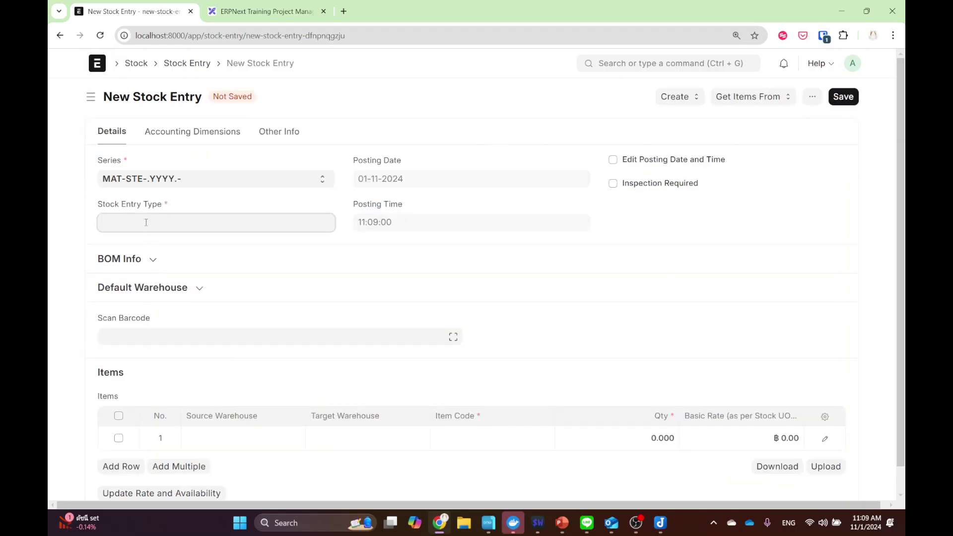
{"action": "left_click", "coordinate": [156, 336]}
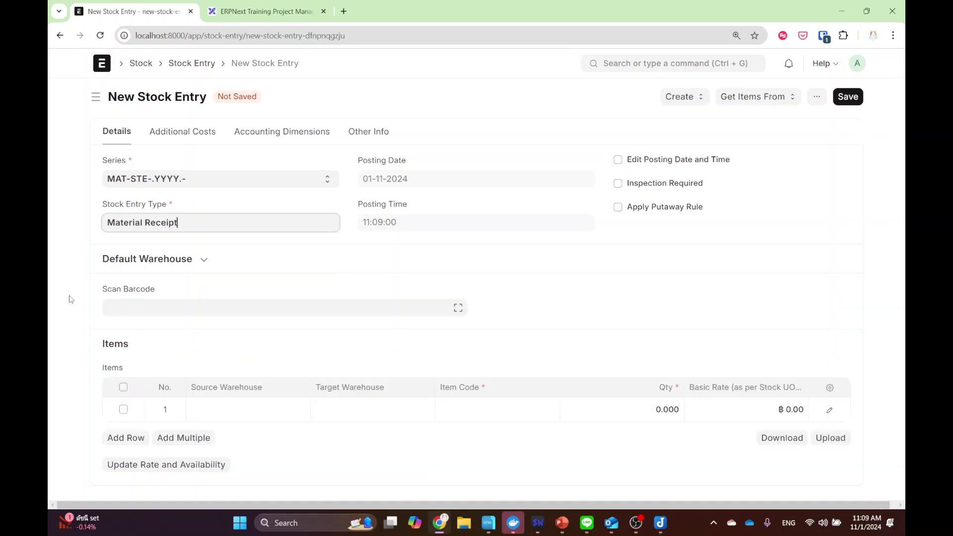
- Set the target warehouse of the first item row to Storage - IE
{"action": "left_click", "coordinate": [338, 409]}
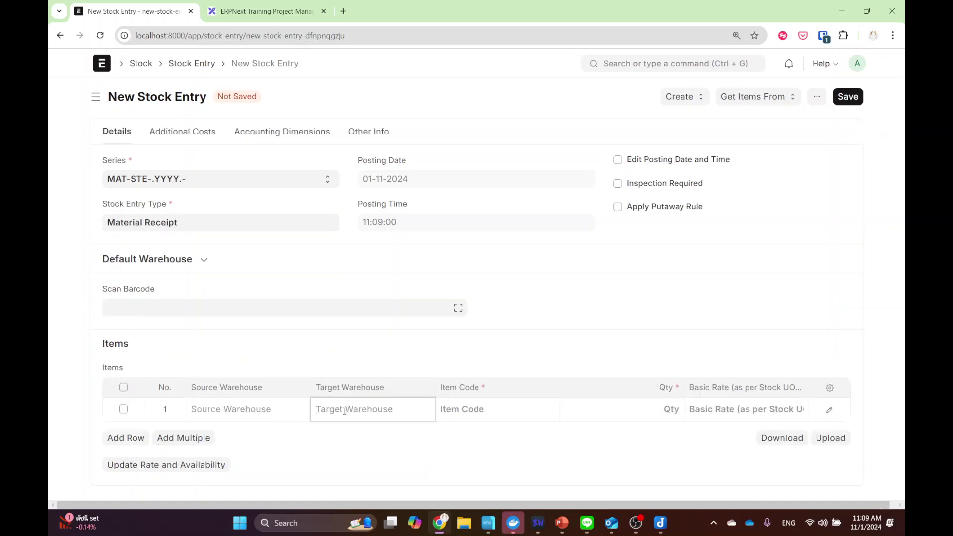
{"action": "scroll", "coordinate": [351, 405], "scroll_direction": "down", "scroll_amount": 2}
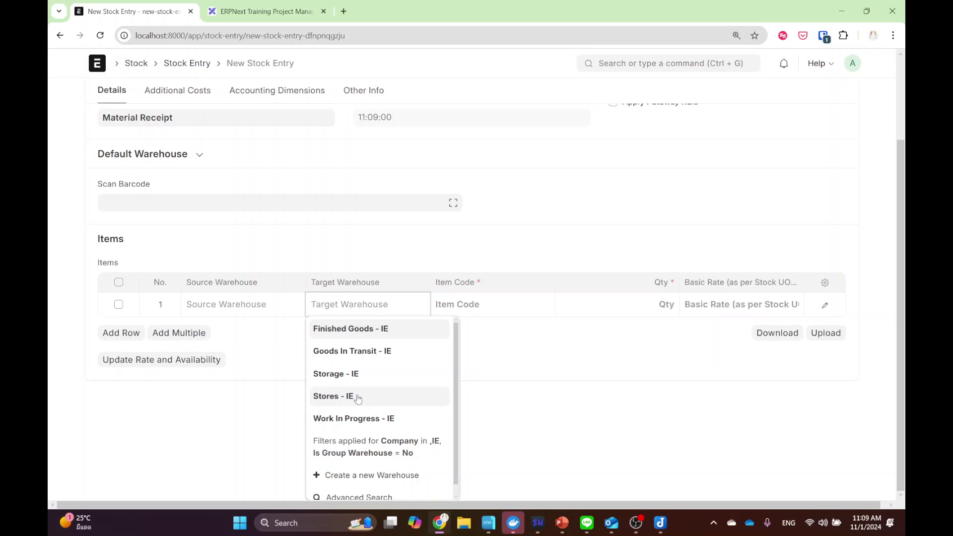
{"action": "left_click", "coordinate": [351, 382]}
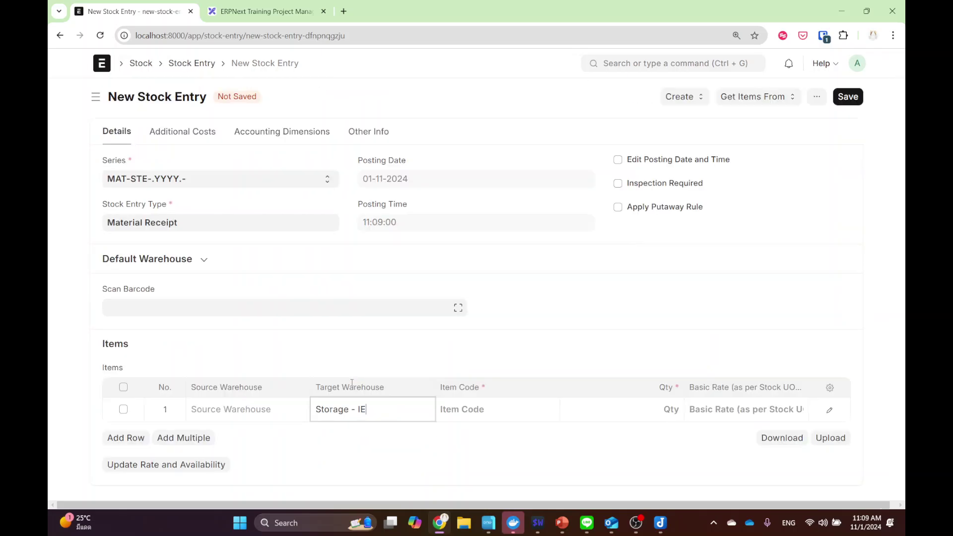
{"action": "left_click", "coordinate": [452, 367]}
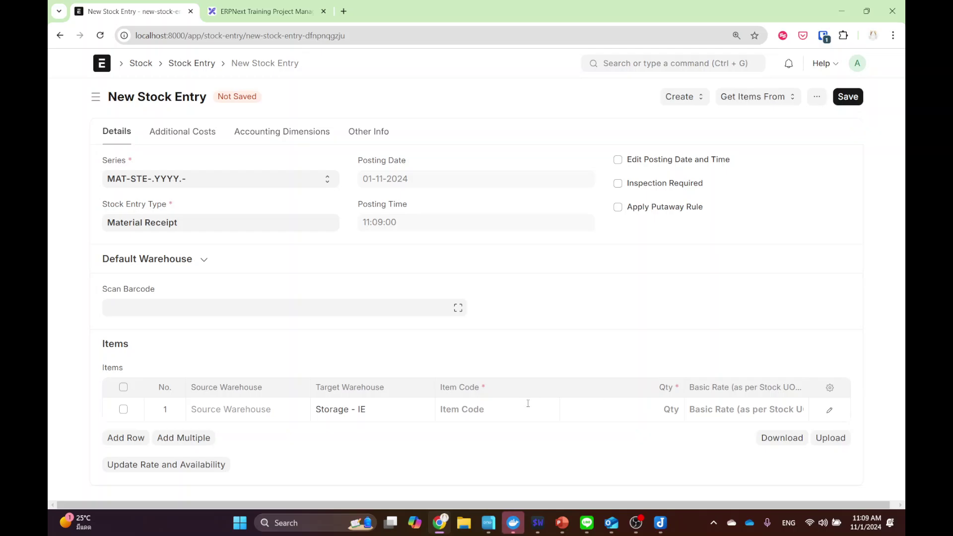
- Switch the first row's target warehouse to Stores - IE, and return it to Storage - IE
{"action": "left_click", "coordinate": [418, 409]}
{"action": "key", "text": "ctrl+a"}
{"action": "key", "text": "BackSpace"}
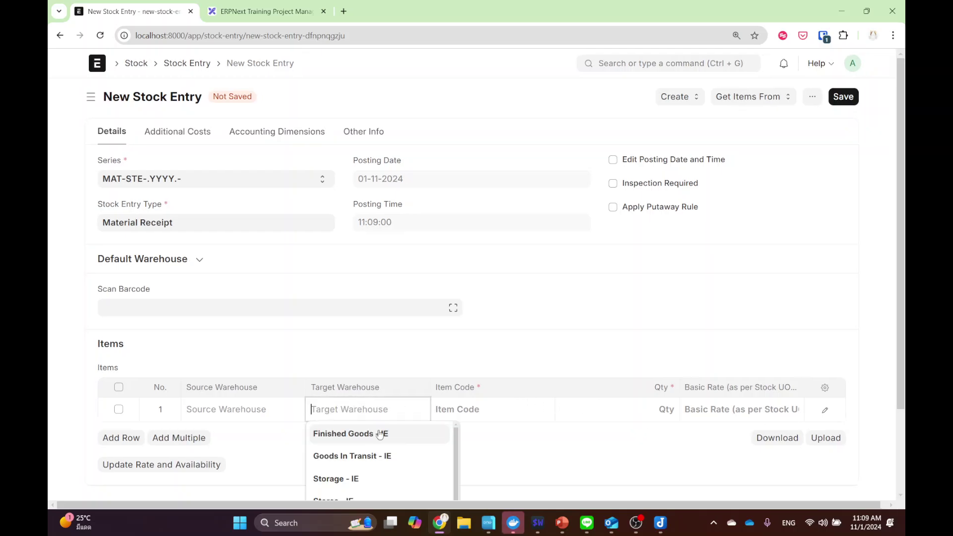
{"action": "left_click", "coordinate": [348, 491]}
{"action": "key", "text": "ctrl+a"}
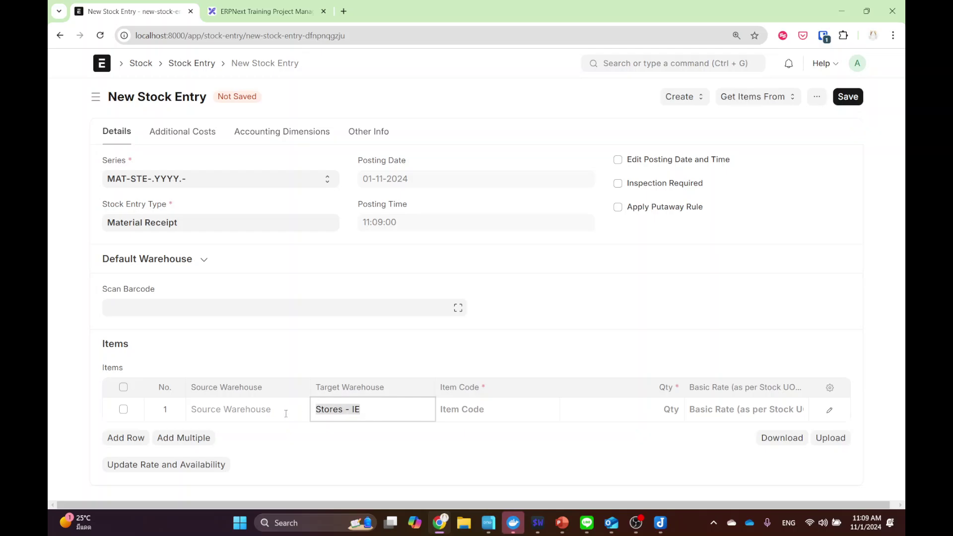
{"action": "key", "text": "BackSpace"}
{"action": "left_click", "coordinate": [364, 481]}
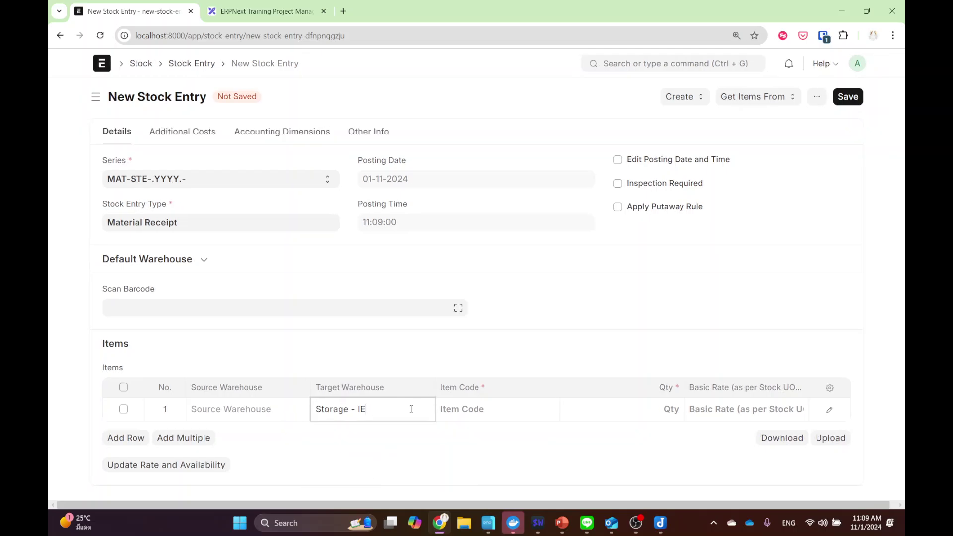
{"action": "left_click", "coordinate": [443, 365]}
- Choose ITEM05 (Mouse) as the item code of the first row
{"action": "left_click", "coordinate": [488, 410]}
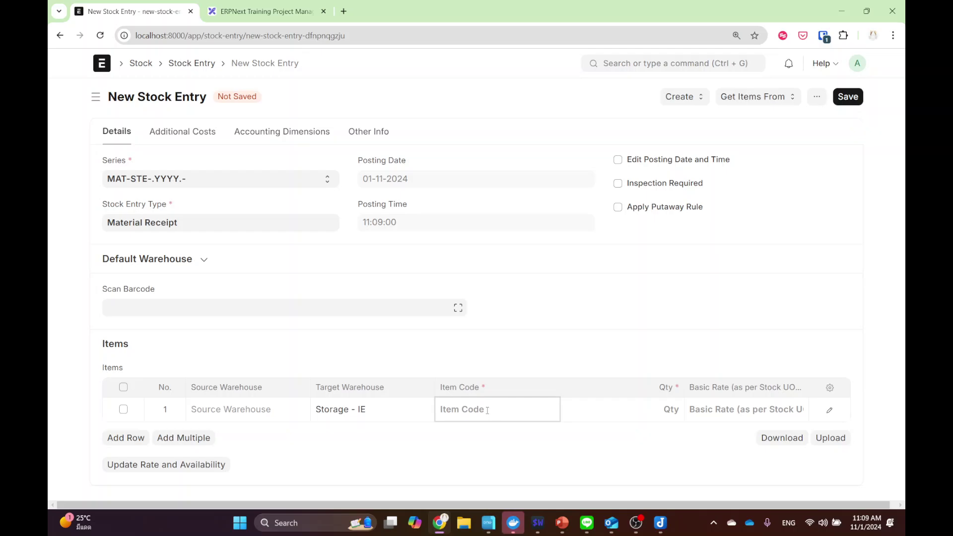
{"action": "scroll", "coordinate": [486, 437], "scroll_direction": "down", "scroll_amount": 5}
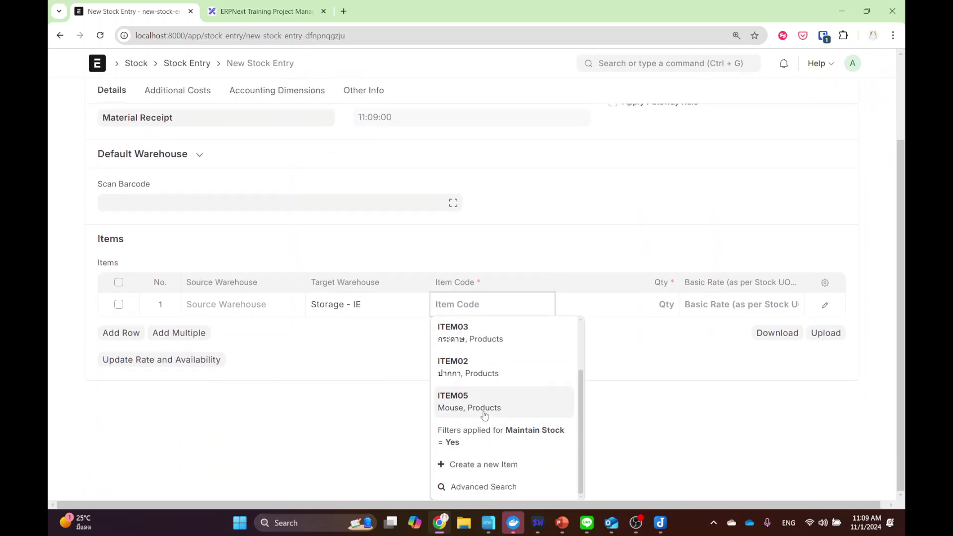
{"action": "scroll", "coordinate": [484, 415], "scroll_direction": "up", "scroll_amount": 2}
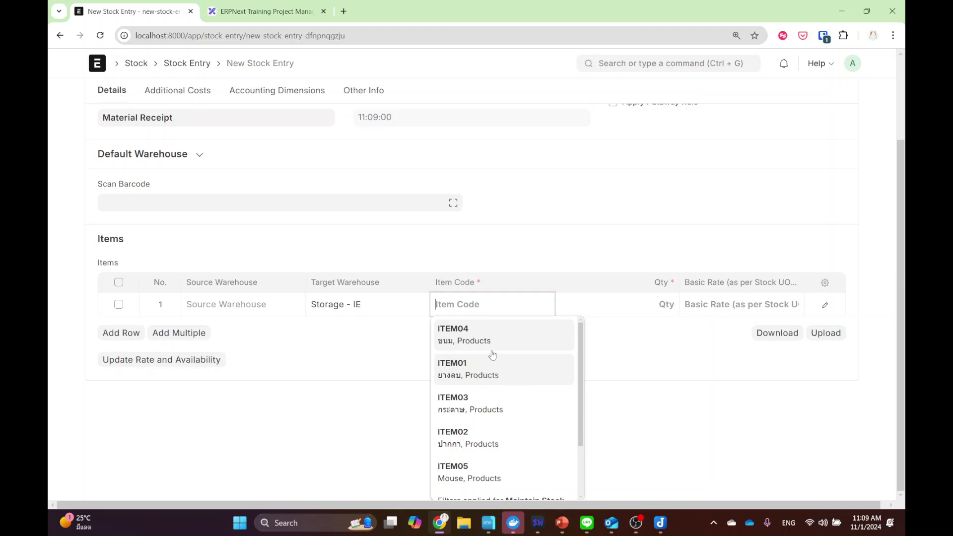
{"action": "scroll", "coordinate": [491, 392], "scroll_direction": "down", "scroll_amount": 2}
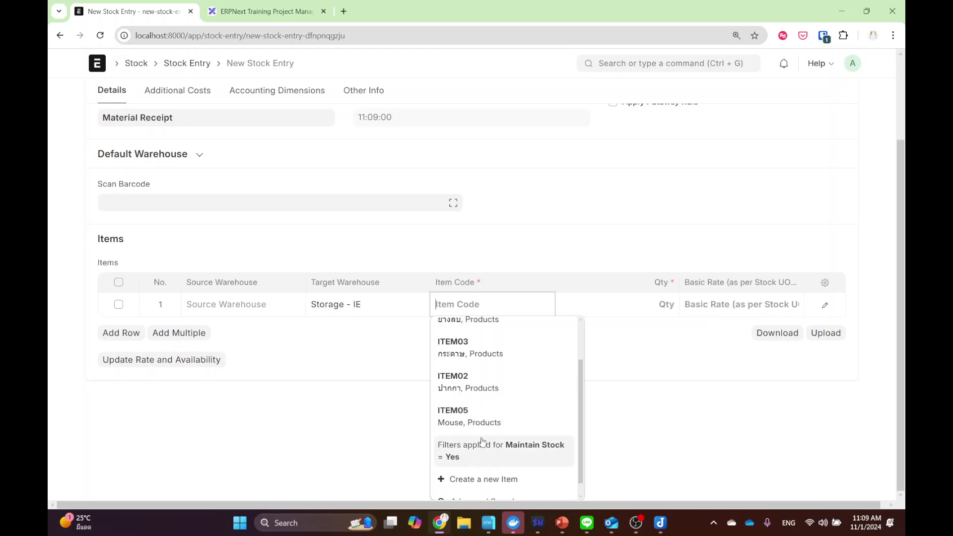
{"action": "scroll", "coordinate": [487, 427], "scroll_direction": "up", "scroll_amount": 2}
{"action": "scroll", "coordinate": [487, 432], "scroll_direction": "down", "scroll_amount": 2}
{"action": "left_click", "coordinate": [485, 417]}
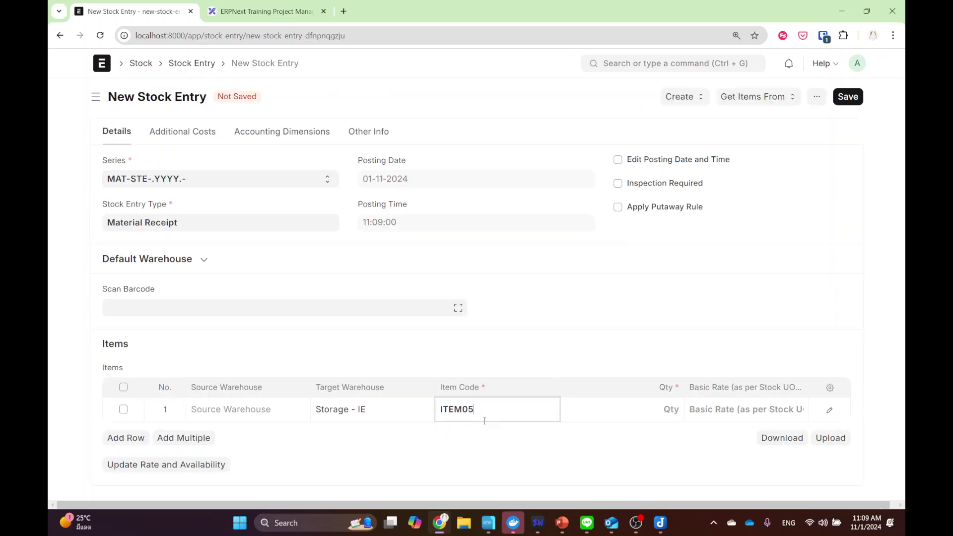
- Turn off Use Serial No / Batch Fields in the ITEM05 row details and start adding serial numbers
{"action": "left_click", "coordinate": [830, 411]}
{"action": "scroll", "coordinate": [591, 290], "scroll_direction": "down", "scroll_amount": 10}
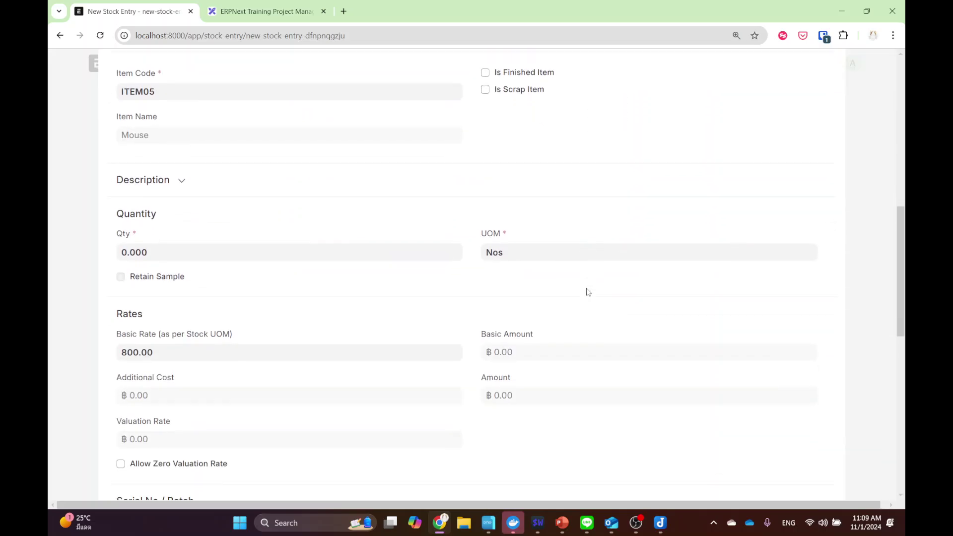
{"action": "scroll", "coordinate": [558, 295], "scroll_direction": "down", "scroll_amount": 2}
{"action": "scroll", "coordinate": [328, 297], "scroll_direction": "down", "scroll_amount": 2}
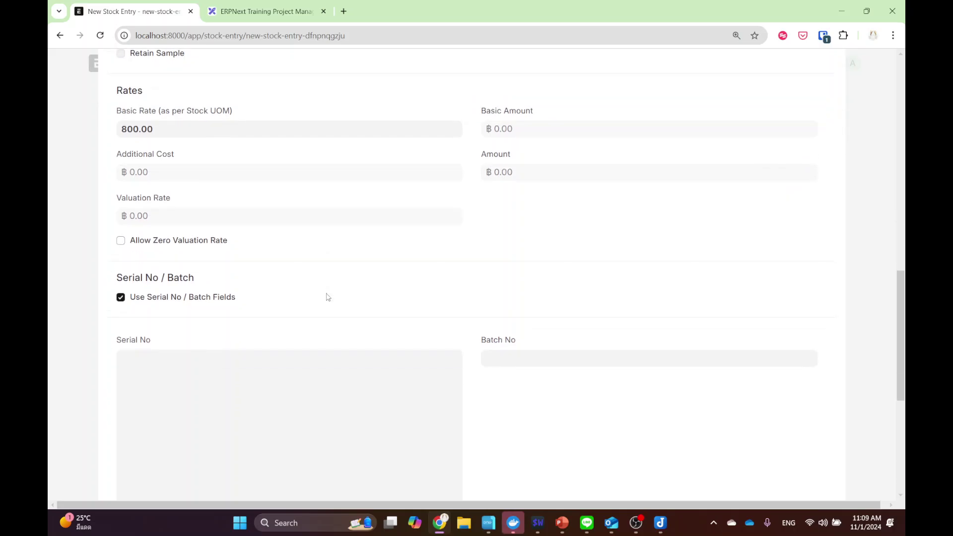
{"action": "scroll", "coordinate": [327, 297], "scroll_direction": "down", "scroll_amount": 2}
{"action": "left_click", "coordinate": [182, 186]}
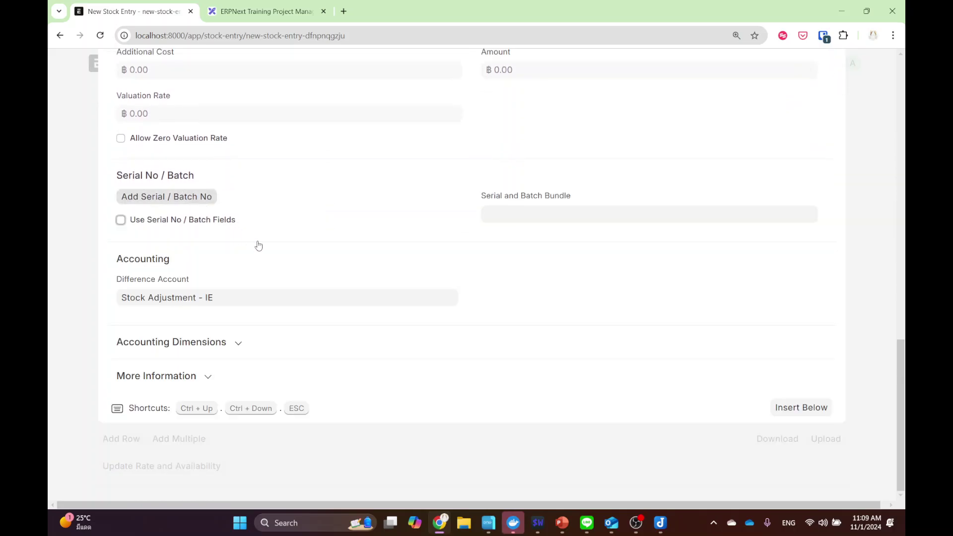
{"action": "left_click", "coordinate": [158, 198]}
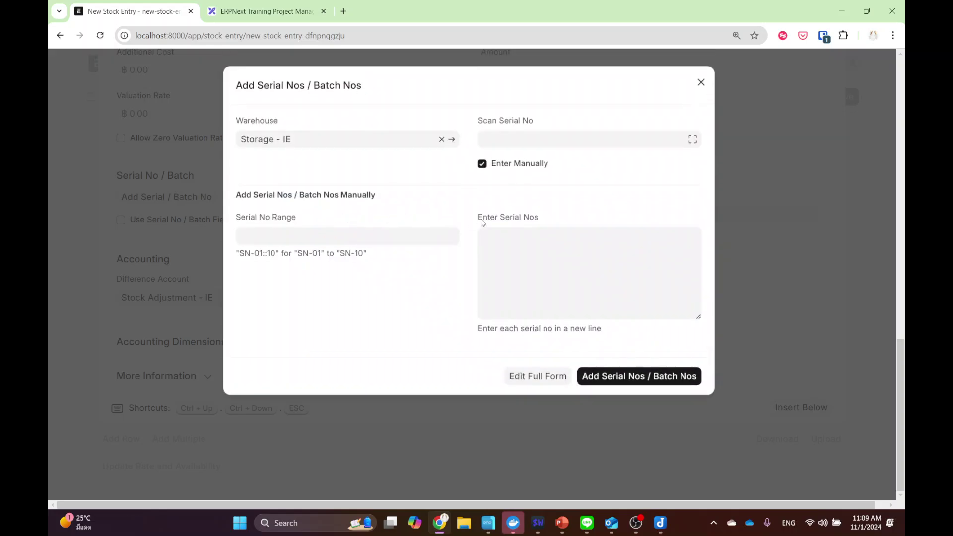
- Manually enter placeholder serial numbers, one per line, beginning with fjsdkfjs, sdkfjsdf, sdfa, sdfasd and fasd
{"action": "left_click", "coordinate": [544, 245]}
{"action": "type", "text": "fjsdkfjs"}
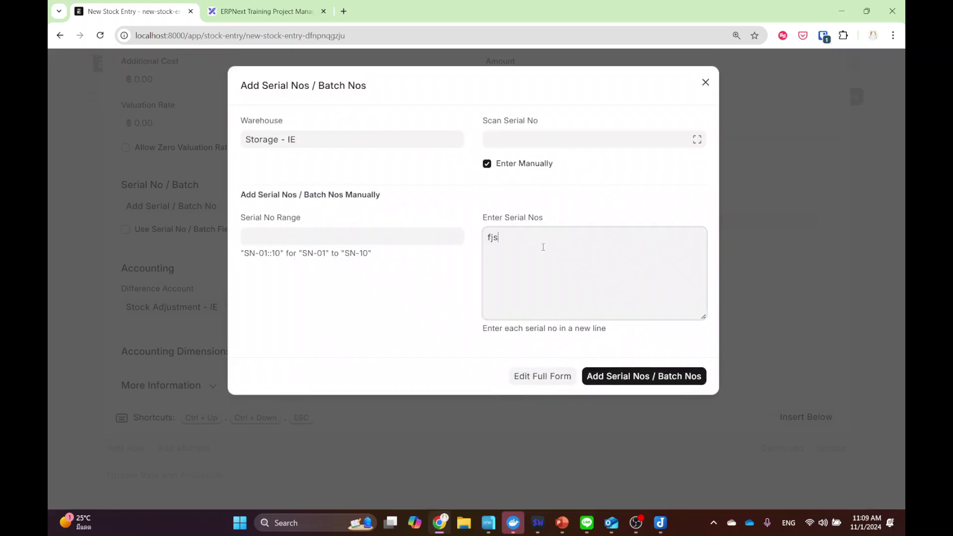
{"action": "key", "text": "Return"}
{"action": "type", "text": "sdkfjsdf"}
{"action": "key", "text": "Return"}
{"action": "type", "text": "sd"}
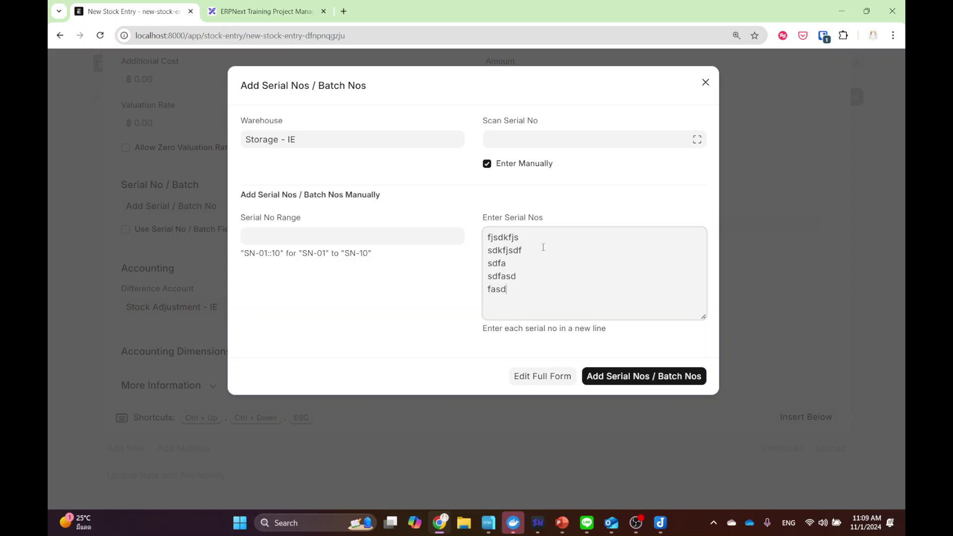
{"action": "type", "text": "fa sdfasd fasd fasd fasd fas dfas sdf asdf asdf asdf asd fas df"}
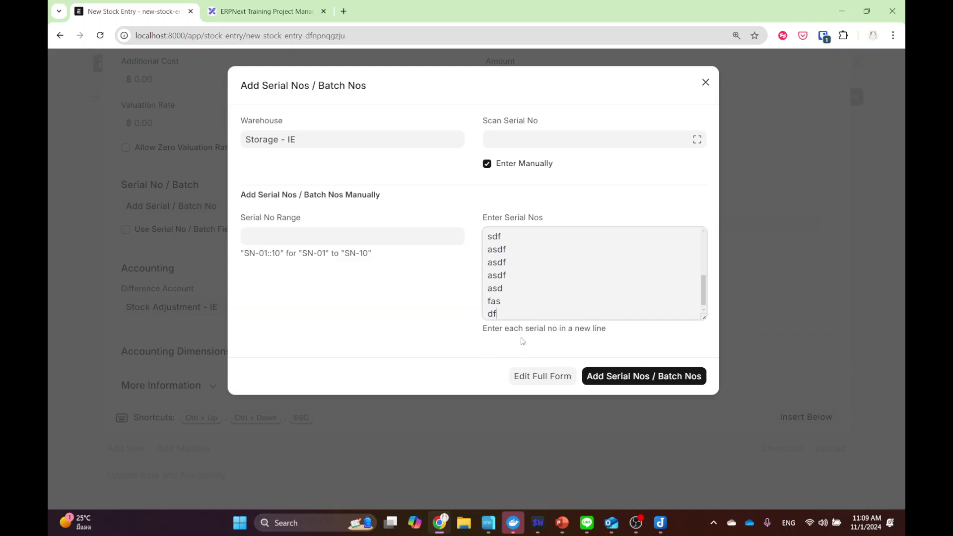
- Check the CSV import option for serial numbers, and return to the manually entered list
{"action": "left_click", "coordinate": [517, 168]}
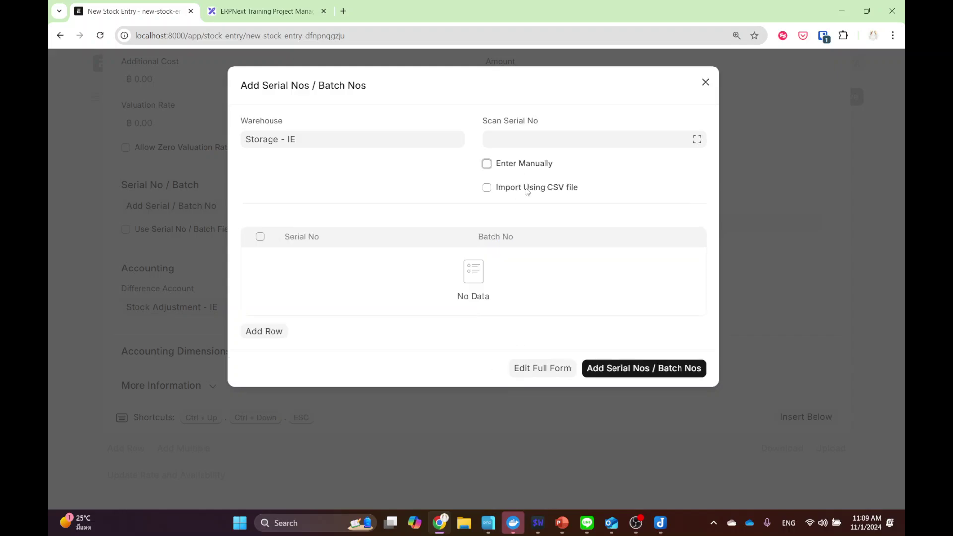
{"action": "left_click", "coordinate": [527, 188]}
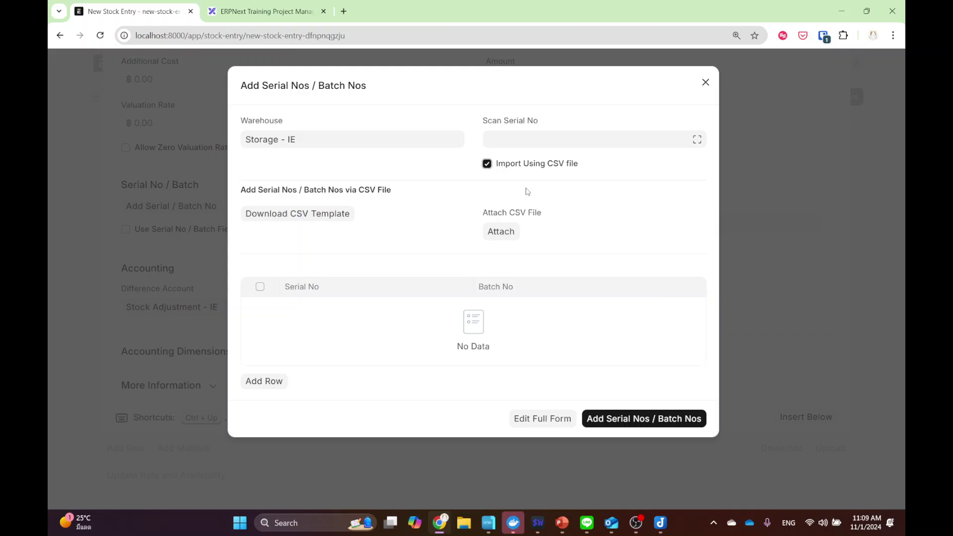
{"action": "left_click", "coordinate": [522, 165]}
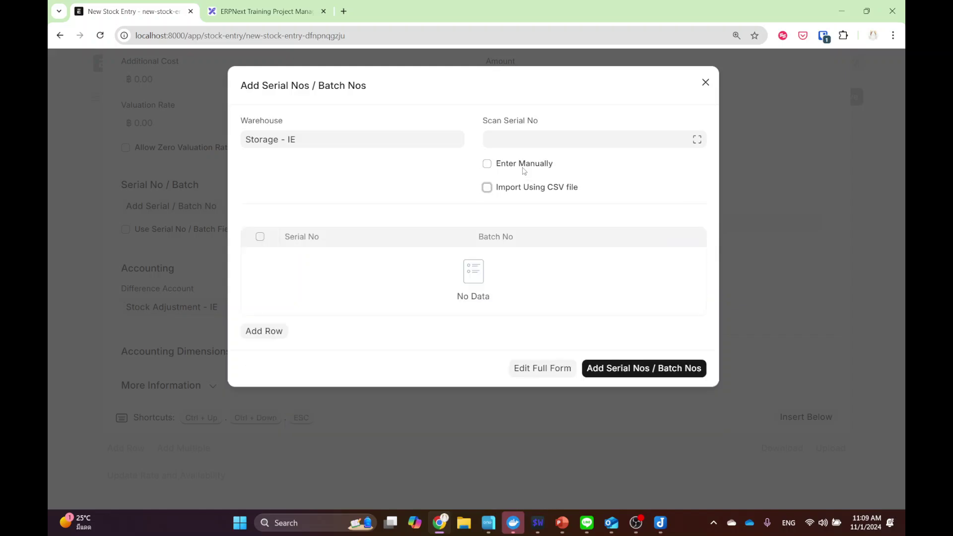
{"action": "left_click", "coordinate": [519, 165]}
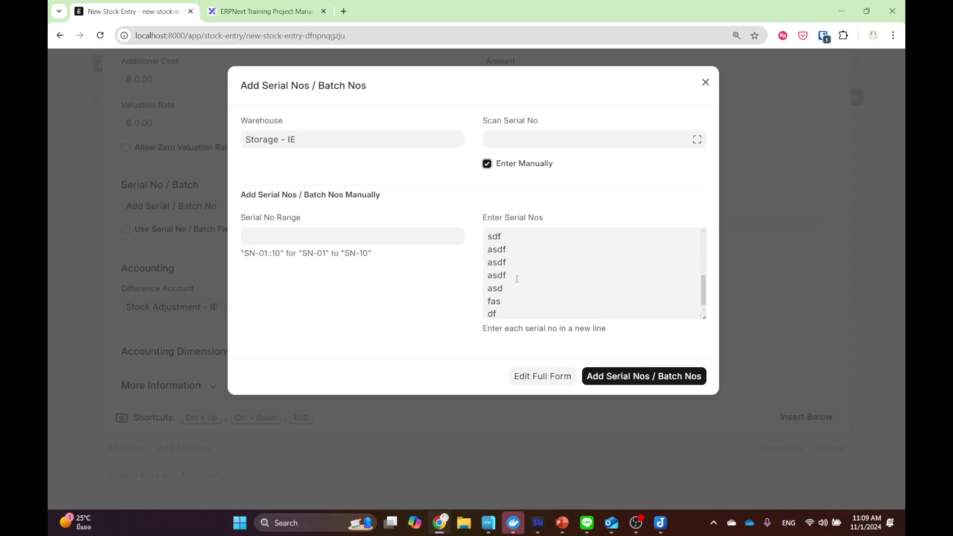
{"action": "left_click", "coordinate": [541, 304]}
{"action": "scroll", "coordinate": [541, 278], "scroll_direction": "up", "scroll_amount": 3}
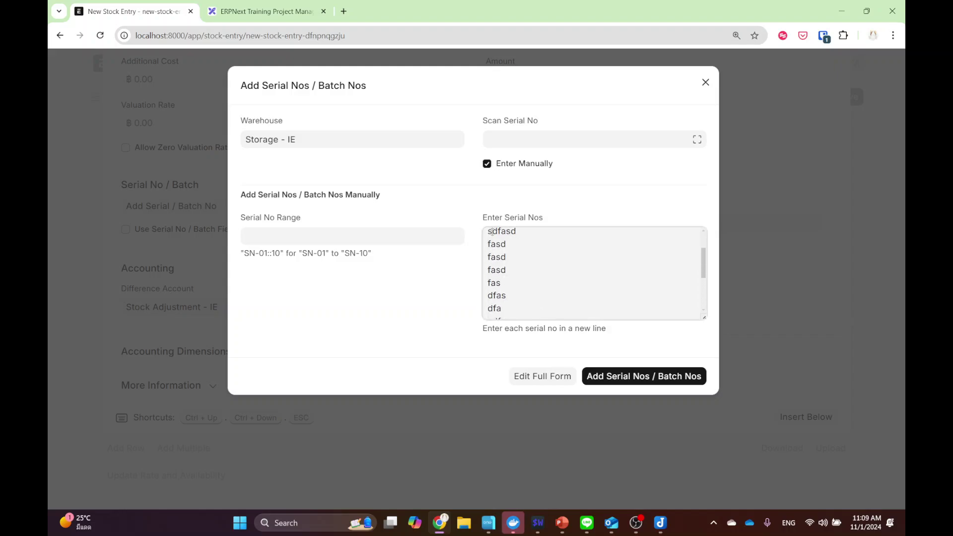
- Clear the later placeholder serial numbers and generate SN-01 to SN-10 with the serial number range SN-01::10
{"action": "left_click", "coordinate": [510, 253]}
{"action": "left_click_drag", "start_coordinate": [489, 231], "coordinate": [532, 437]}
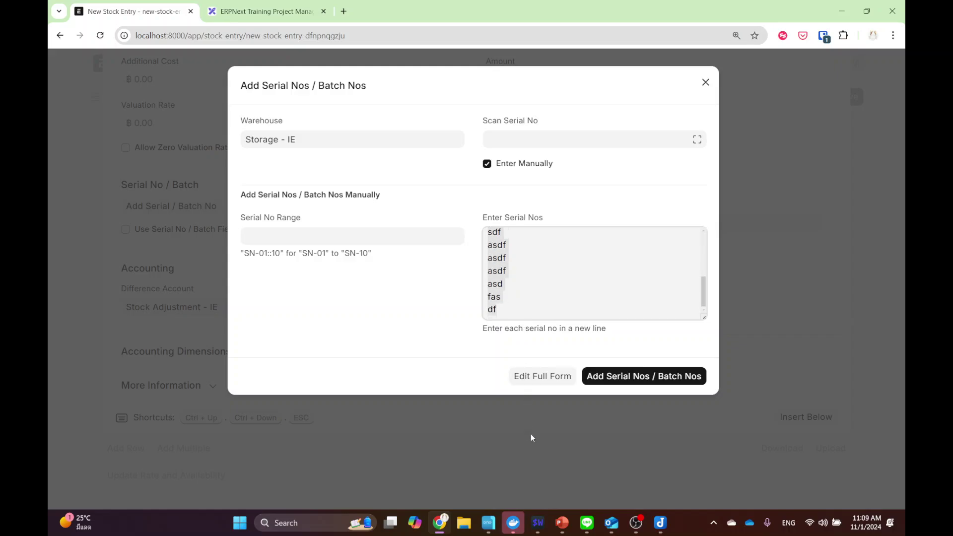
{"action": "key", "text": "BackSpace"}
{"action": "left_click", "coordinate": [311, 230]}
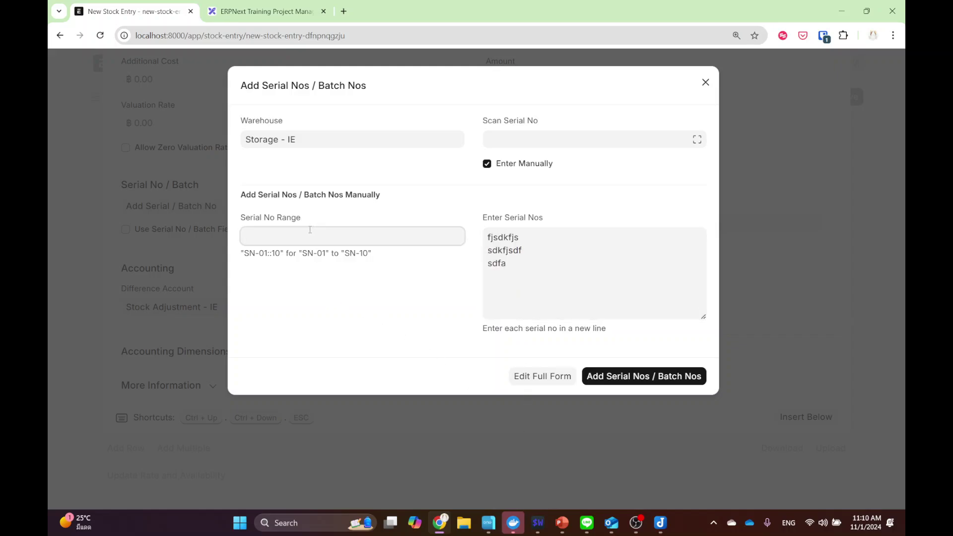
{"action": "type", "text": "SN-01::10"}
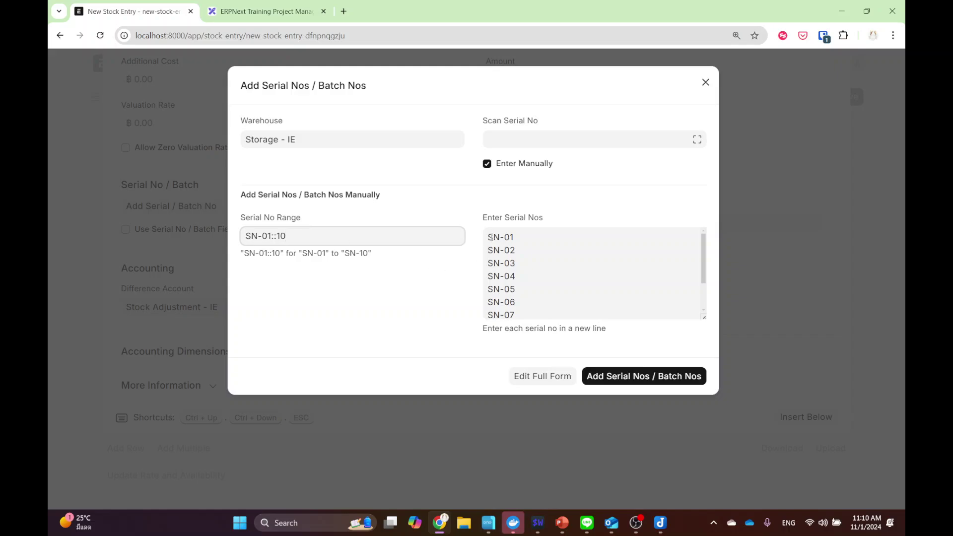
{"action": "key", "text": "Tab"}
- Try the range prefix sdfsd and replace the last serial number with fjskdfjskdjfksdjfksdjfk, and restore the range to SN-01::10
{"action": "left_click_drag", "start_coordinate": [298, 236], "coordinate": [225, 241]}
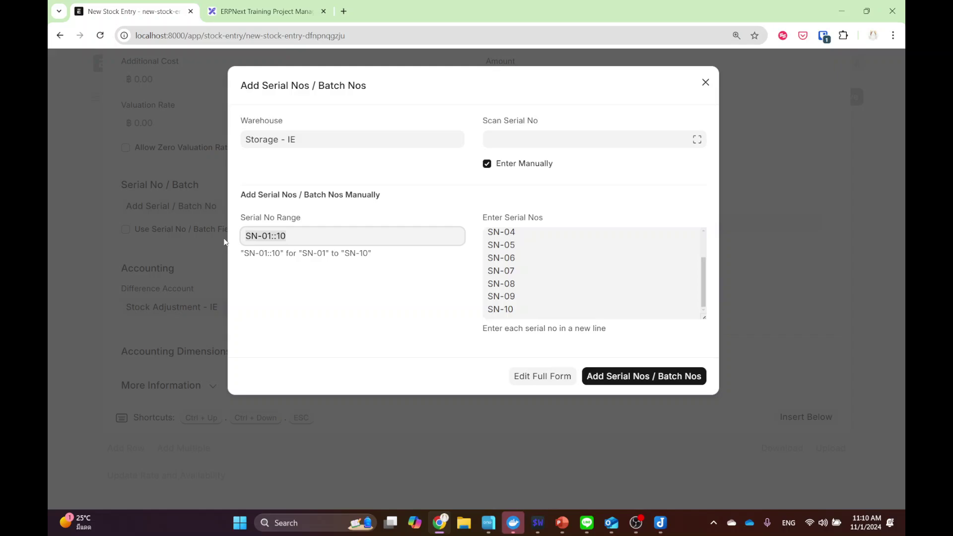
{"action": "key", "text": "Home"}
{"action": "type", "text": "sdfsd"}
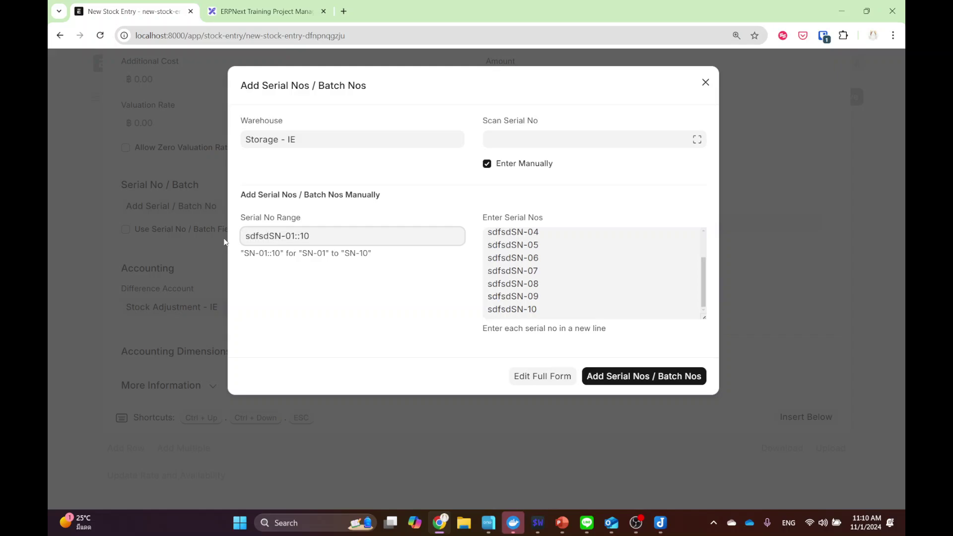
{"action": "key", "text": "Tab"}
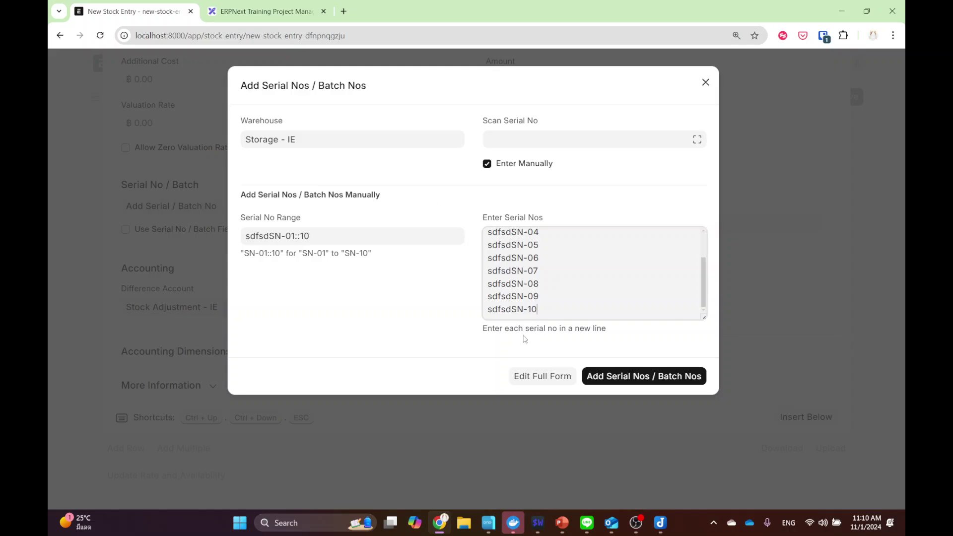
{"action": "key", "text": "shift+Home"}
{"action": "type", "text": "fjskdfjskdjfksdjfksdjfk"}
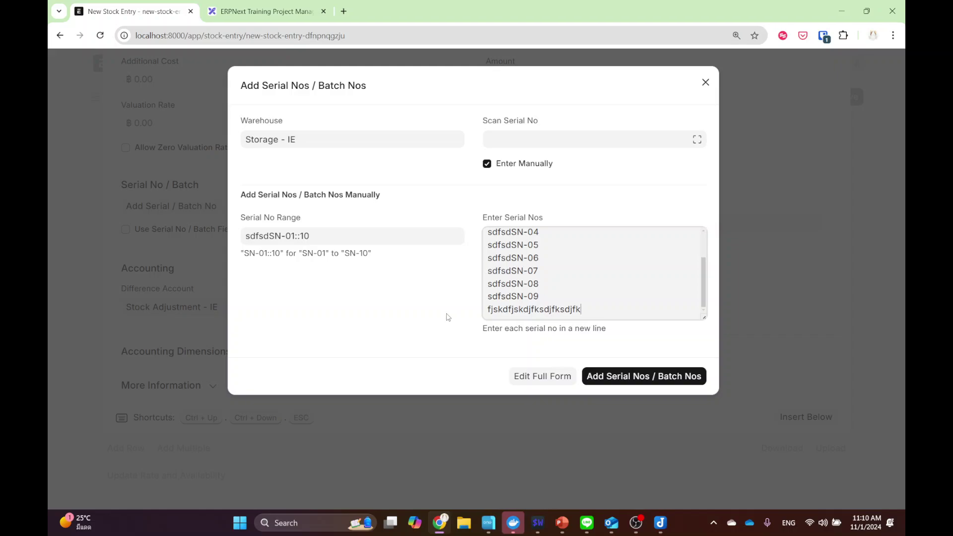
{"action": "left_click_drag", "start_coordinate": [268, 239], "coordinate": [181, 241]}
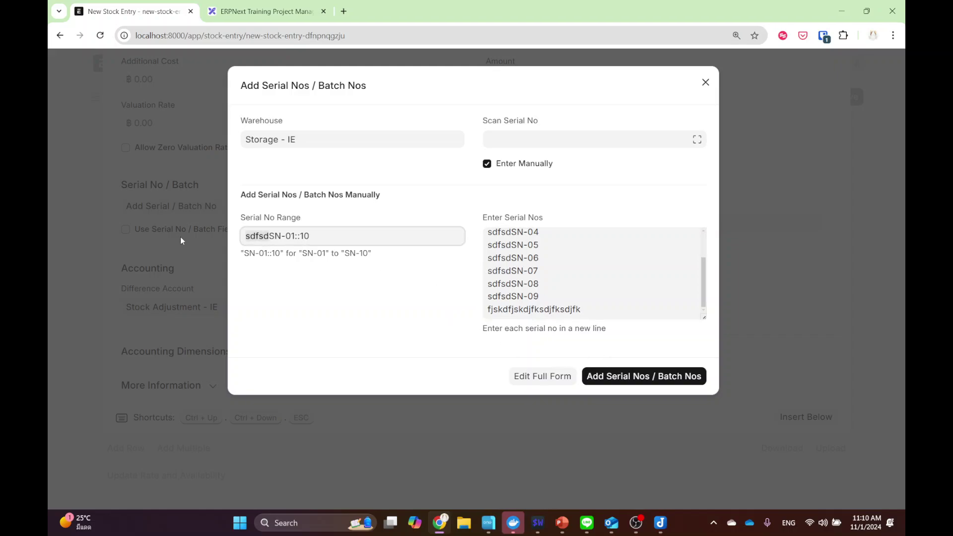
{"action": "key", "text": "BackSpace"}
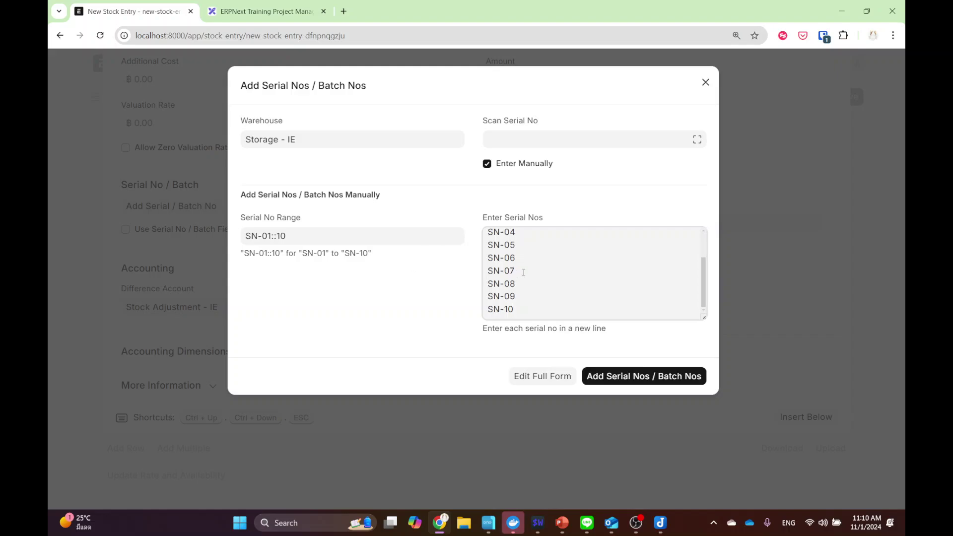
- Append SN-ABCD to the end of the serial number list and add all the serial numbers to the ITEM05 row
{"action": "key", "text": "Return"}
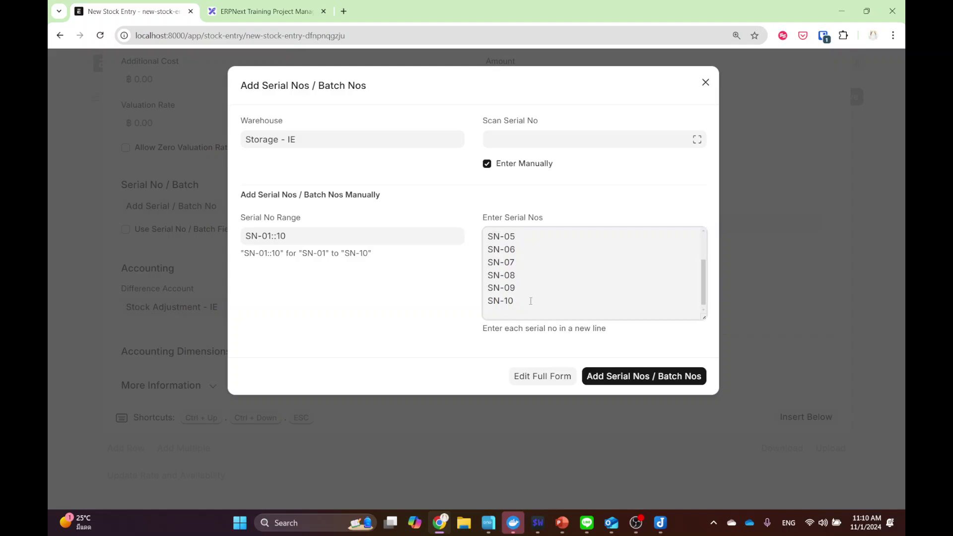
{"action": "type", "text": "SN-ABCDS"}
{"action": "key", "text": "BackSpace"}
{"action": "left_click", "coordinate": [620, 377]}
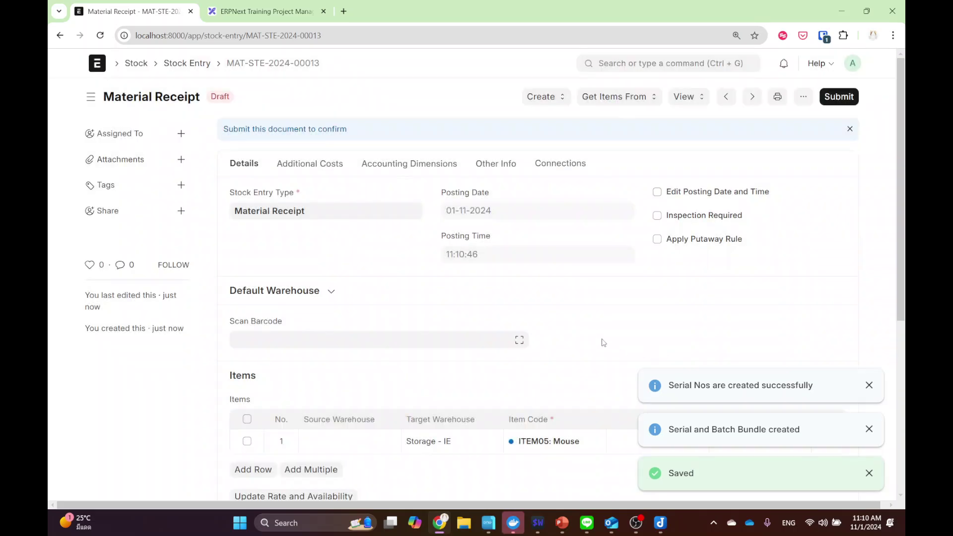
- Submit the Material Receipt and open the Serial and Batch Bundle linked in its ITEM05 row
{"action": "left_click", "coordinate": [835, 100]}
{"action": "left_click", "coordinate": [621, 160]}
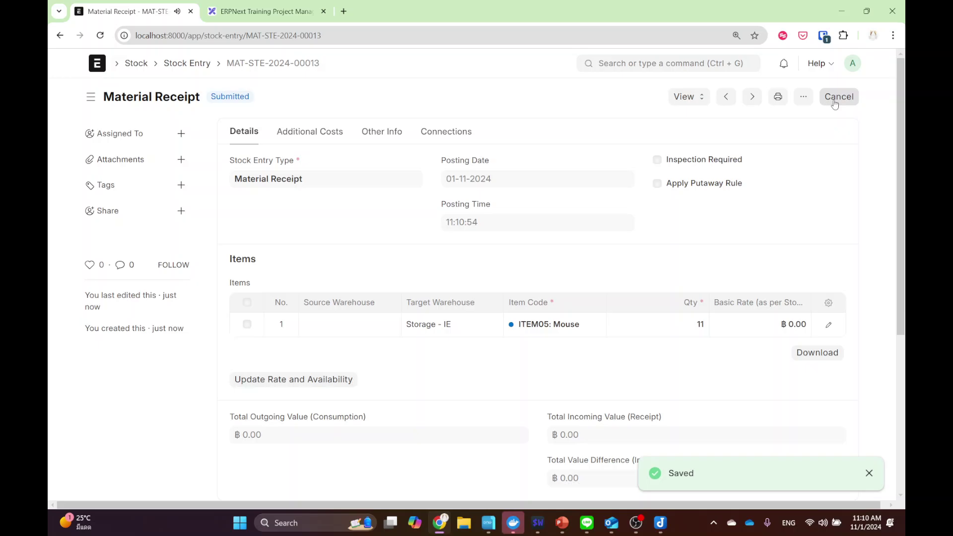
{"action": "scroll", "coordinate": [754, 275], "scroll_direction": "down", "scroll_amount": 2}
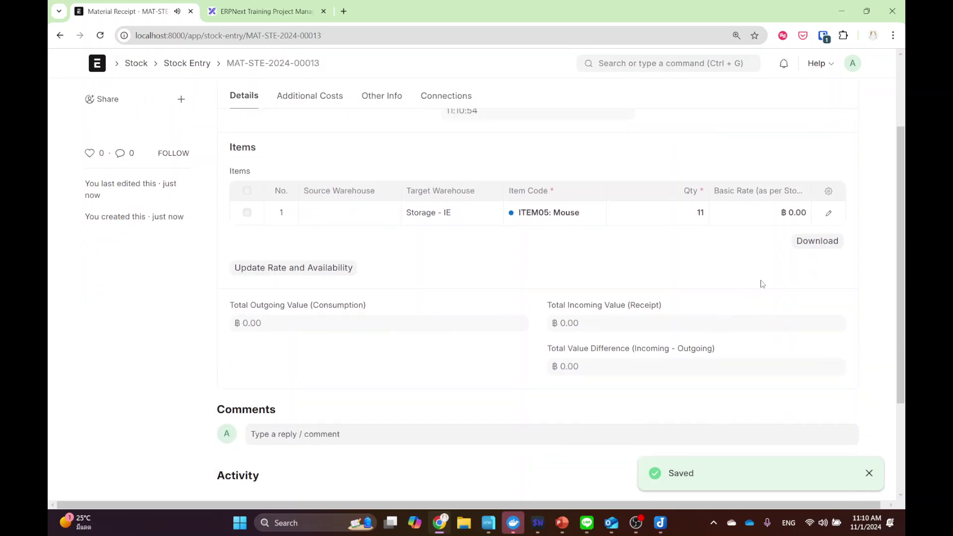
{"action": "left_click", "coordinate": [827, 215]}
{"action": "scroll", "coordinate": [586, 323], "scroll_direction": "down", "scroll_amount": 7}
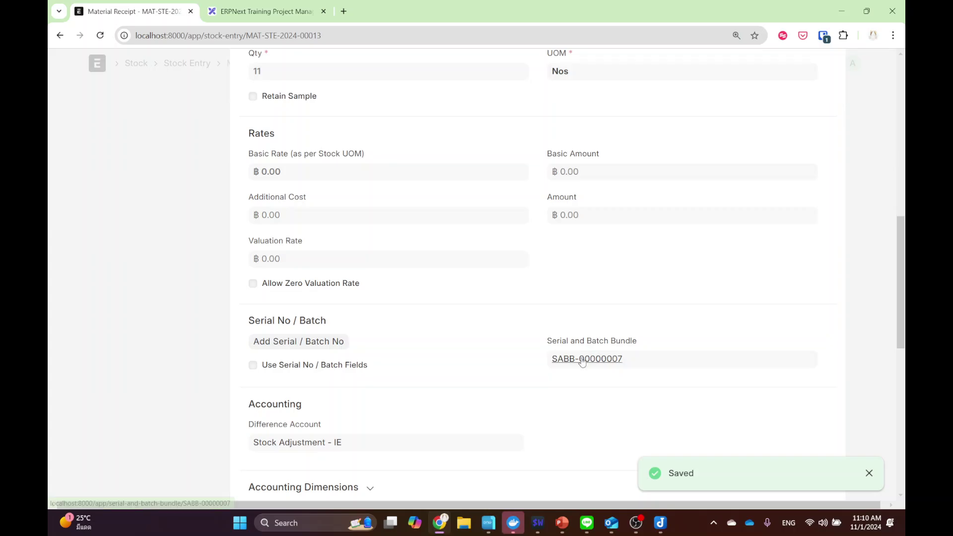
{"action": "left_click", "coordinate": [582, 360]}
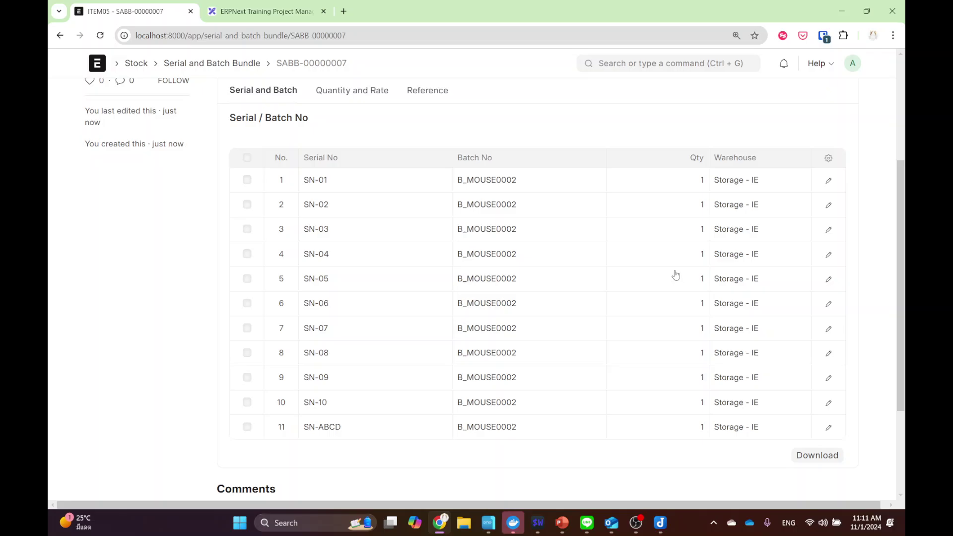
- Create a new stock entry from the Stock Entry list and set its type to Material Issue
{"action": "left_click", "coordinate": [629, 66]}
{"action": "type", "text": "s"}
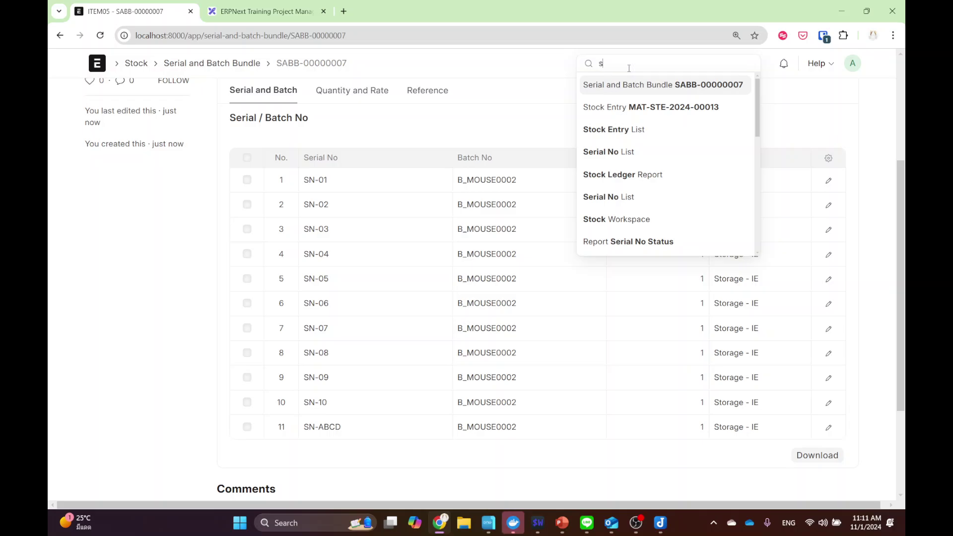
{"action": "type", "text": "tock en"}
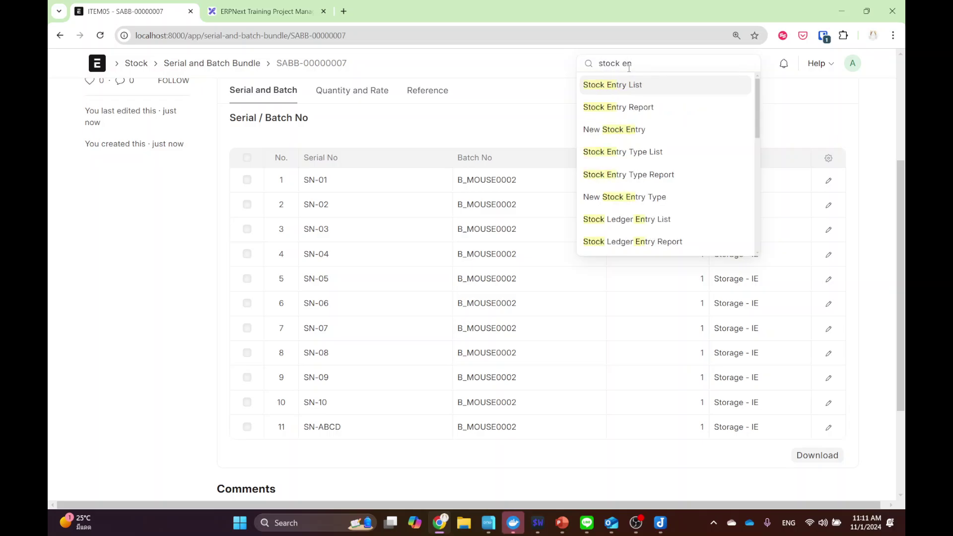
{"action": "left_click", "coordinate": [670, 85]}
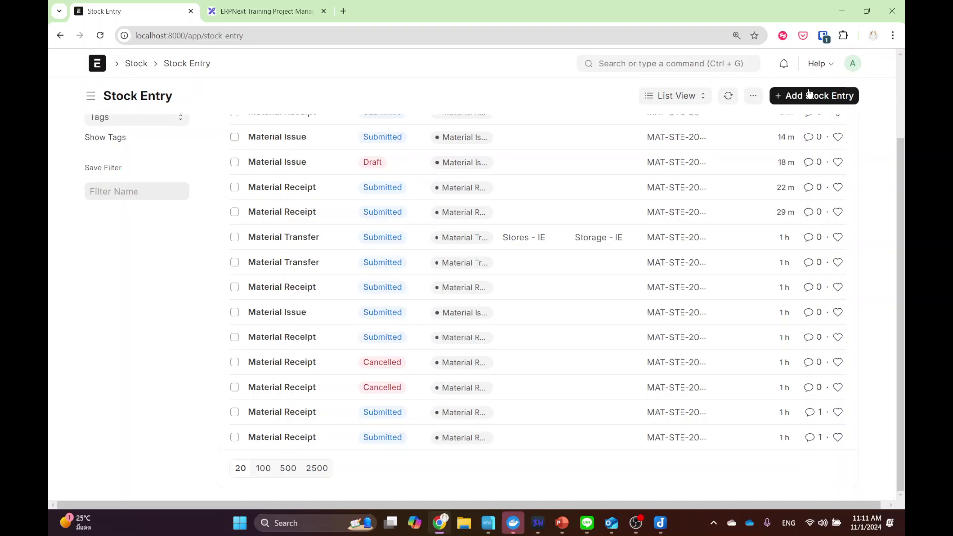
{"action": "left_click", "coordinate": [811, 95]}
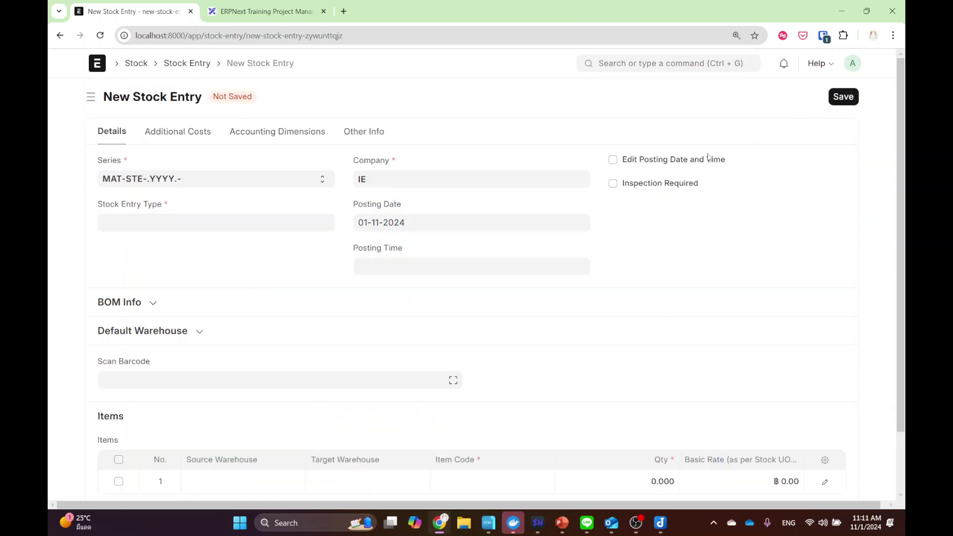
{"action": "left_click", "coordinate": [225, 224]}
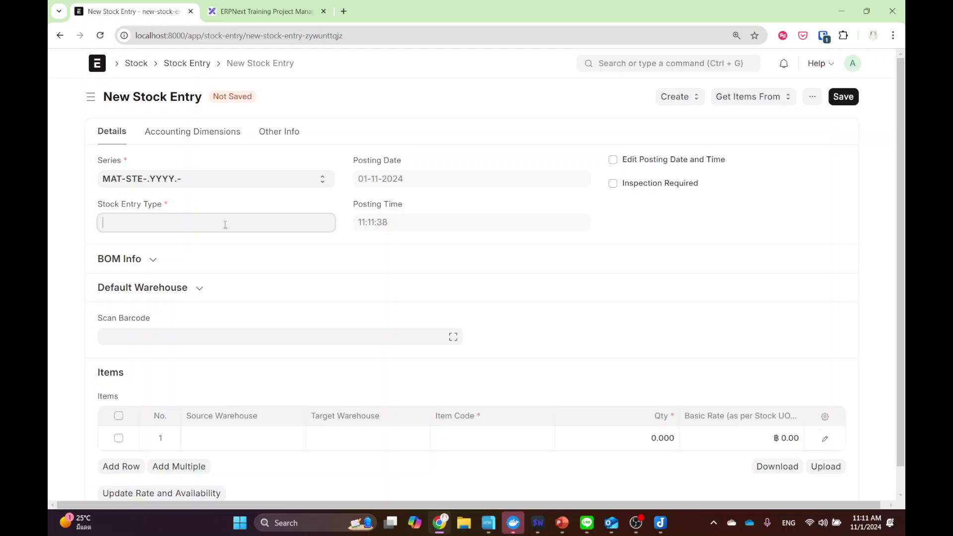
{"action": "left_click", "coordinate": [196, 311]}
- Set the first item row's source warehouse to Storage - IE and its item code to ITEM05 (Mouse)
{"action": "scroll", "coordinate": [540, 287], "scroll_direction": "down", "scroll_amount": 1}
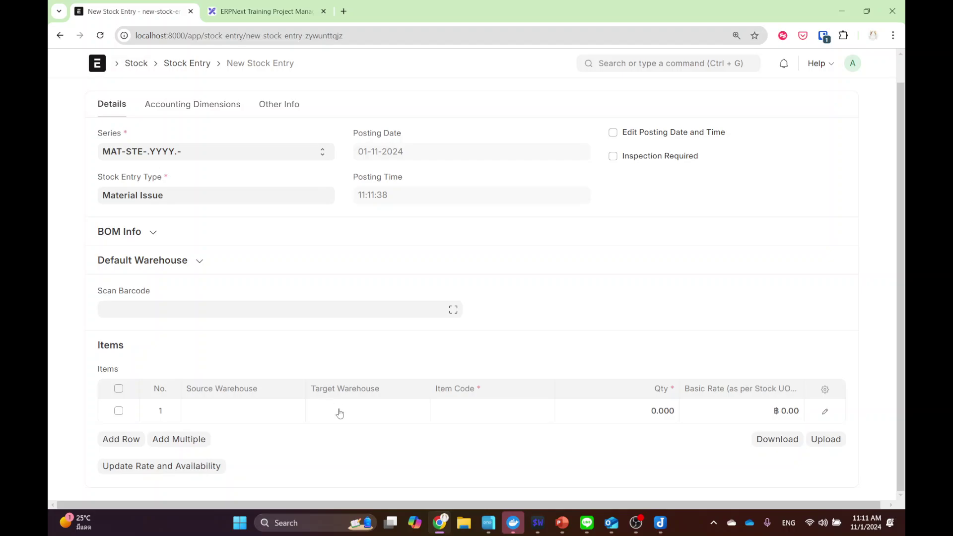
{"action": "left_click", "coordinate": [338, 412]}
{"action": "left_click", "coordinate": [257, 411]}
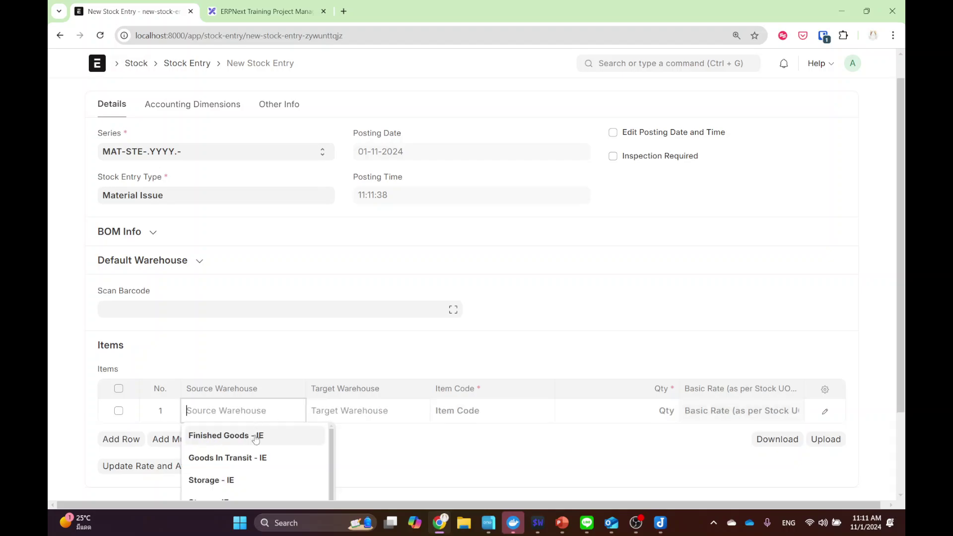
{"action": "left_click", "coordinate": [250, 471]}
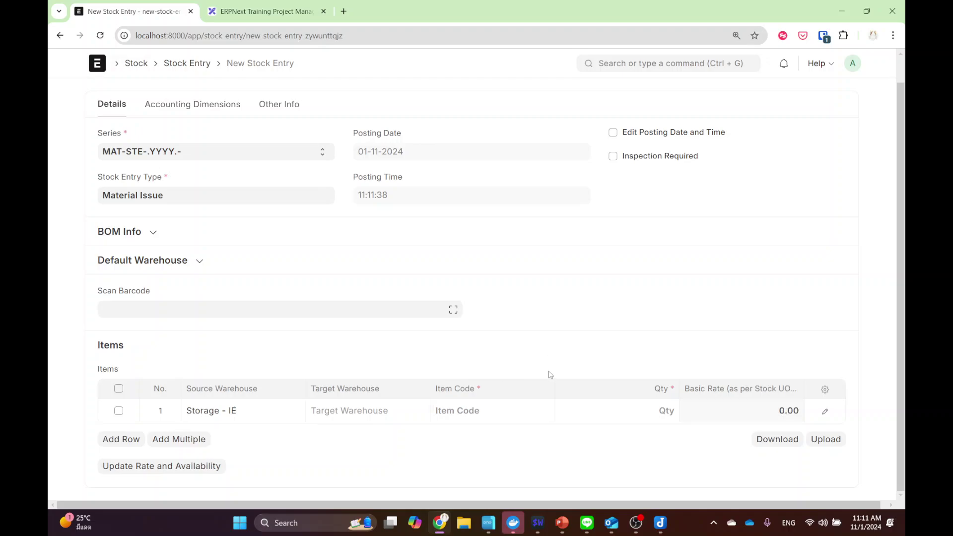
{"action": "left_click", "coordinate": [495, 401]}
{"action": "scroll", "coordinate": [495, 431], "scroll_direction": "down", "scroll_amount": 5}
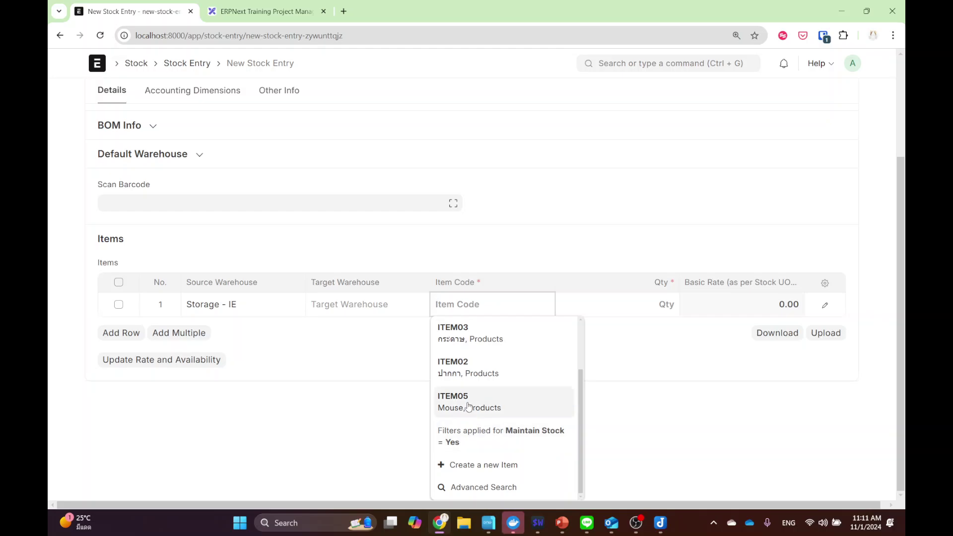
{"action": "left_click", "coordinate": [466, 403]}
{"action": "left_click", "coordinate": [635, 416]}
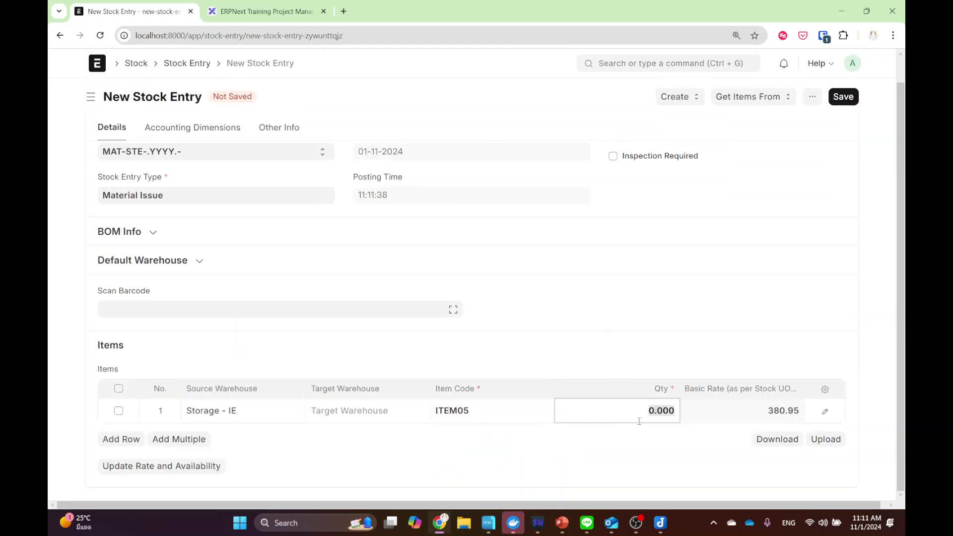
{"action": "left_click", "coordinate": [874, 406]}
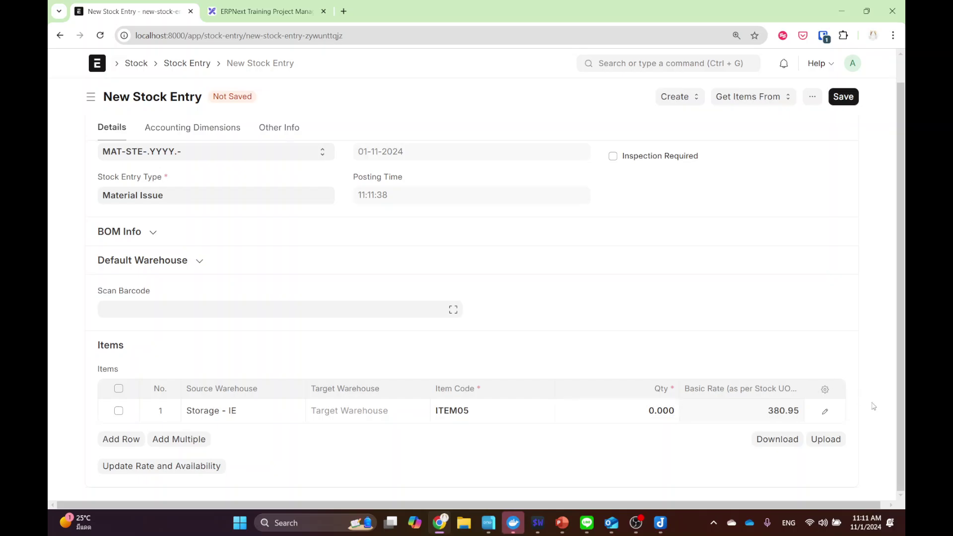
- Auto-fetch 2 serial numbers by FIFO from Storage - IE for the ITEM05 row, and close the selection without adding them
{"action": "left_click", "coordinate": [825, 411]}
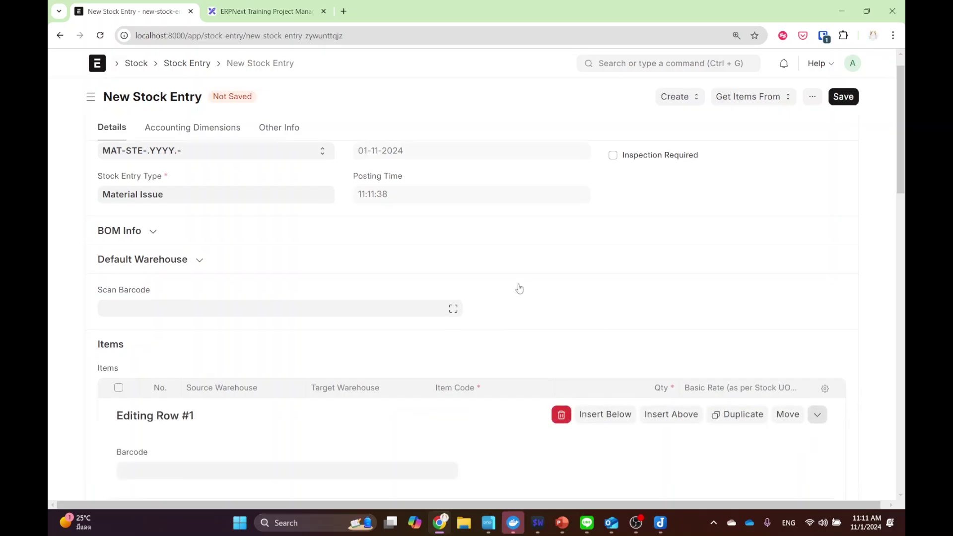
{"action": "scroll", "coordinate": [517, 292], "scroll_direction": "down", "scroll_amount": 10}
{"action": "left_click", "coordinate": [198, 244]}
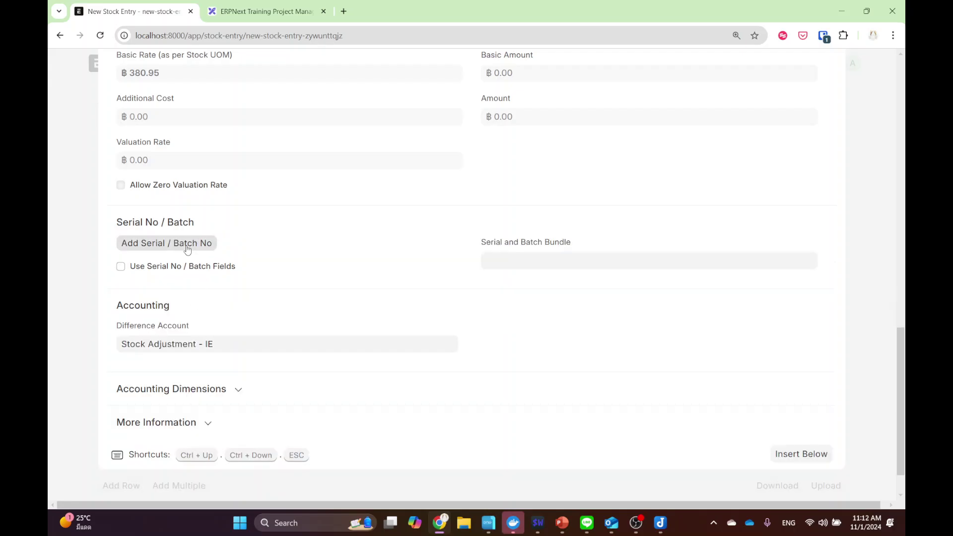
{"action": "left_click", "coordinate": [188, 243]}
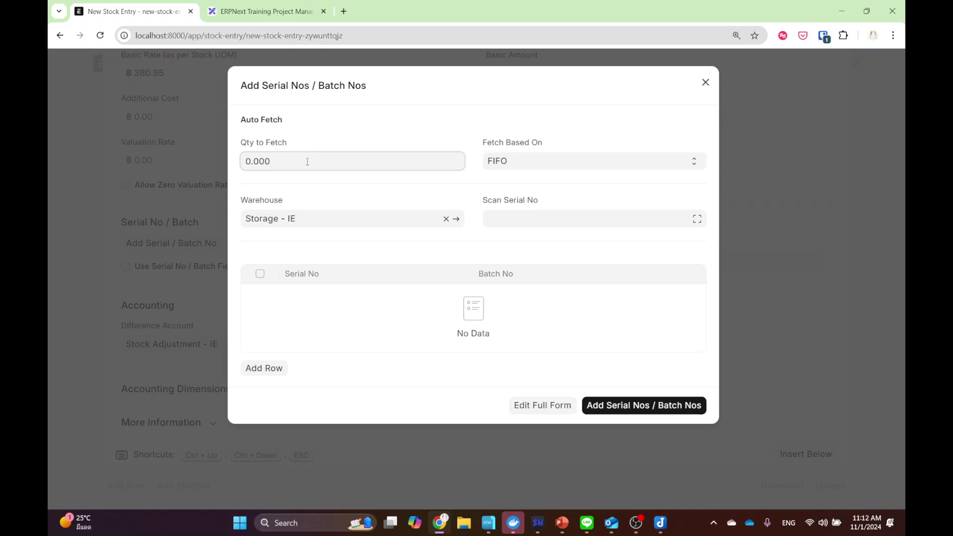
{"action": "key", "text": "ctrl+a"}
{"action": "key", "text": "BackSpace"}
{"action": "type", "text": "4"}
{"action": "key", "text": "BackSpace"}
{"action": "type", "text": "2"}
{"action": "key", "text": "Tab"}
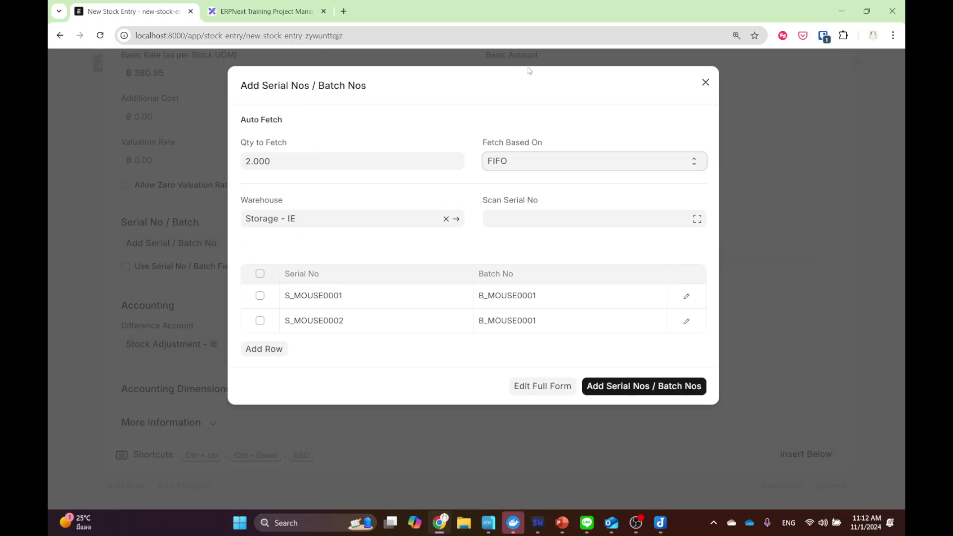
{"action": "left_click", "coordinate": [705, 89]}
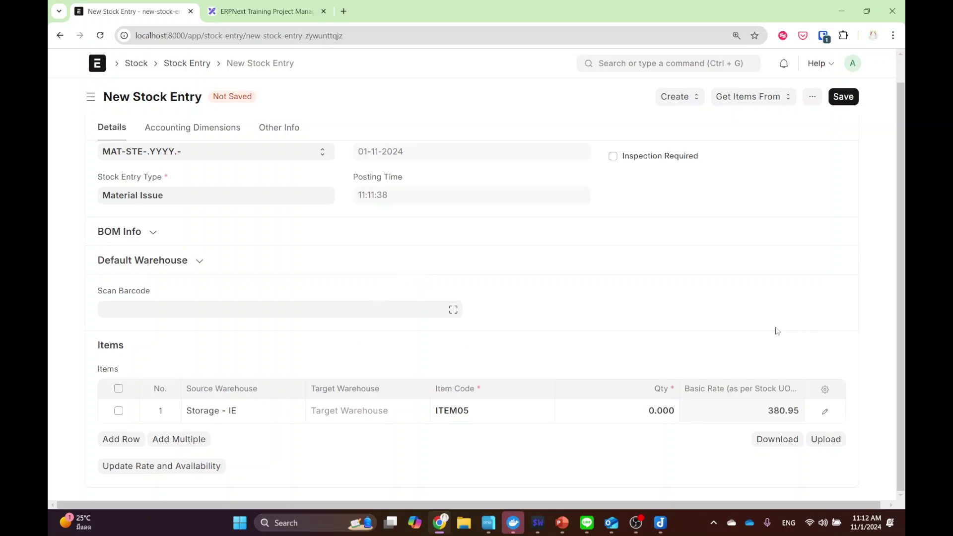
- Try to save the Material Issue, and reopen and dismiss the serial number selection for its ITEM05 row
{"action": "left_click", "coordinate": [840, 98]}
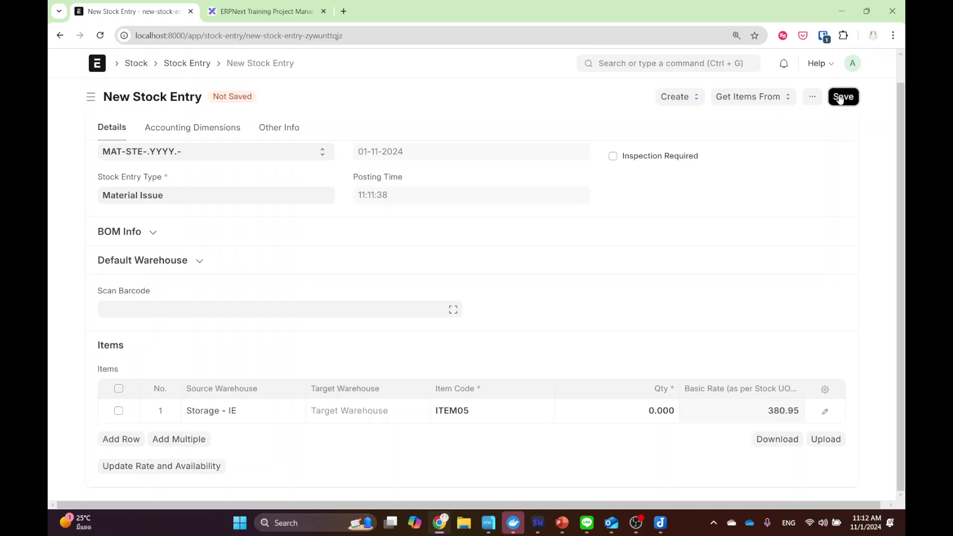
{"action": "left_click", "coordinate": [826, 411]}
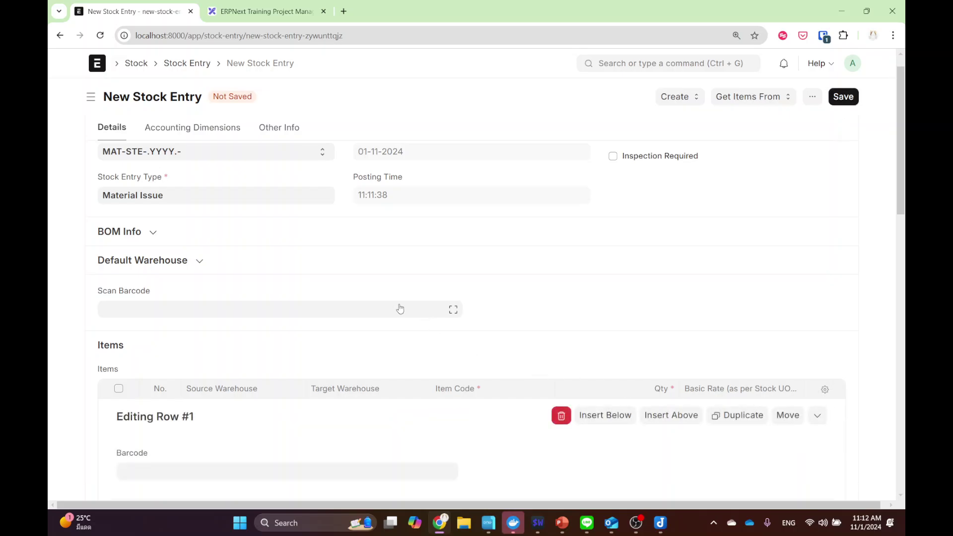
{"action": "scroll", "coordinate": [400, 308], "scroll_direction": "down", "scroll_amount": 15}
{"action": "left_click", "coordinate": [165, 198]}
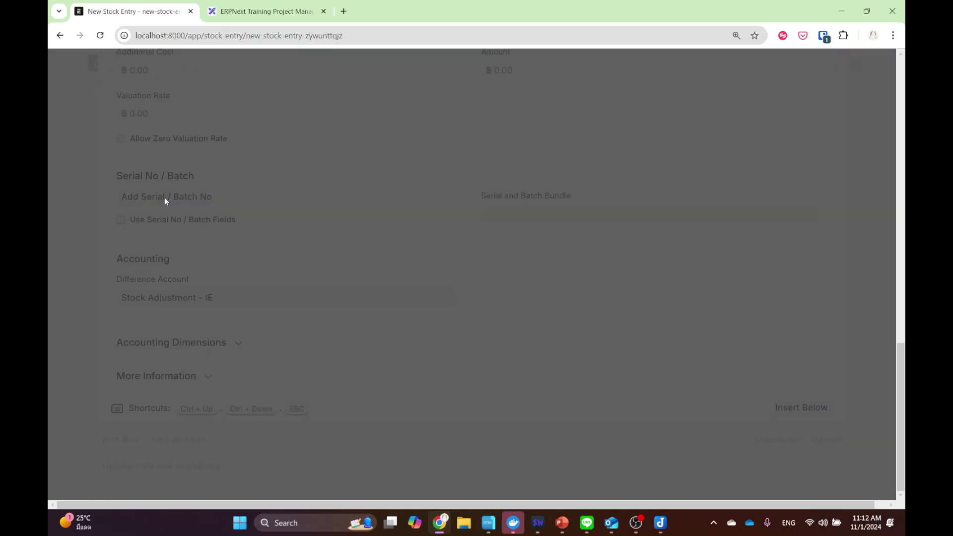
{"action": "left_click", "coordinate": [724, 229]}
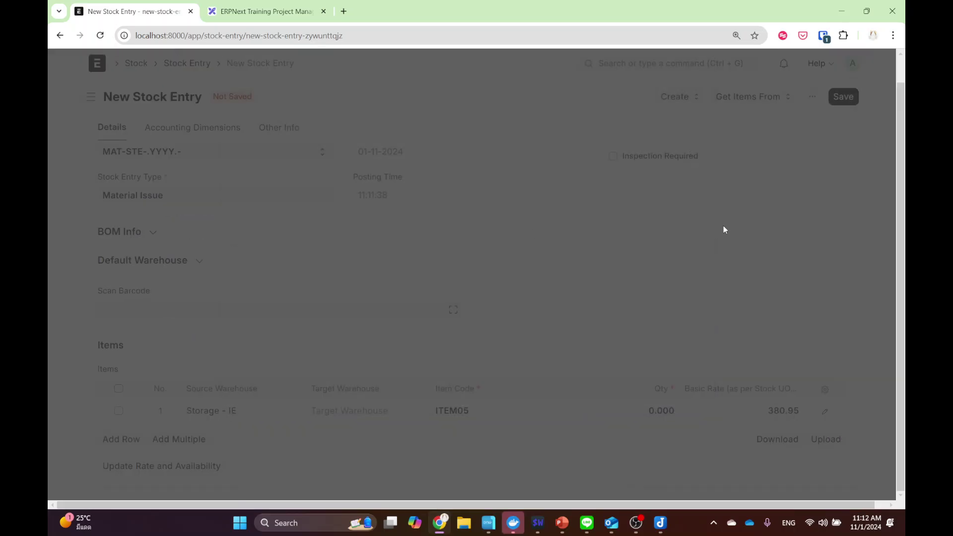
- Set the ITEM05 row's quantity to 2, and save and submit the Material Issue
{"action": "left_click", "coordinate": [844, 96]}
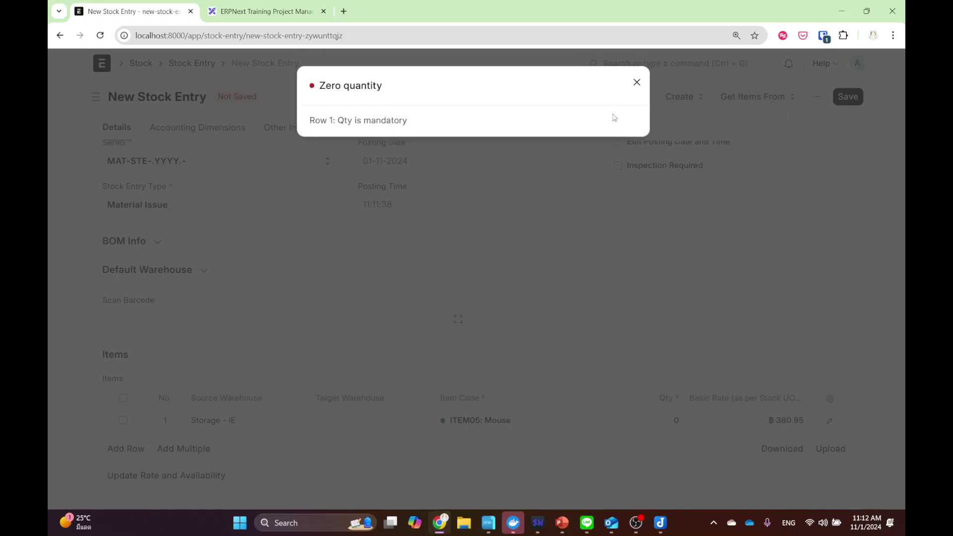
{"action": "left_click", "coordinate": [637, 82]}
{"action": "left_click", "coordinate": [656, 420]}
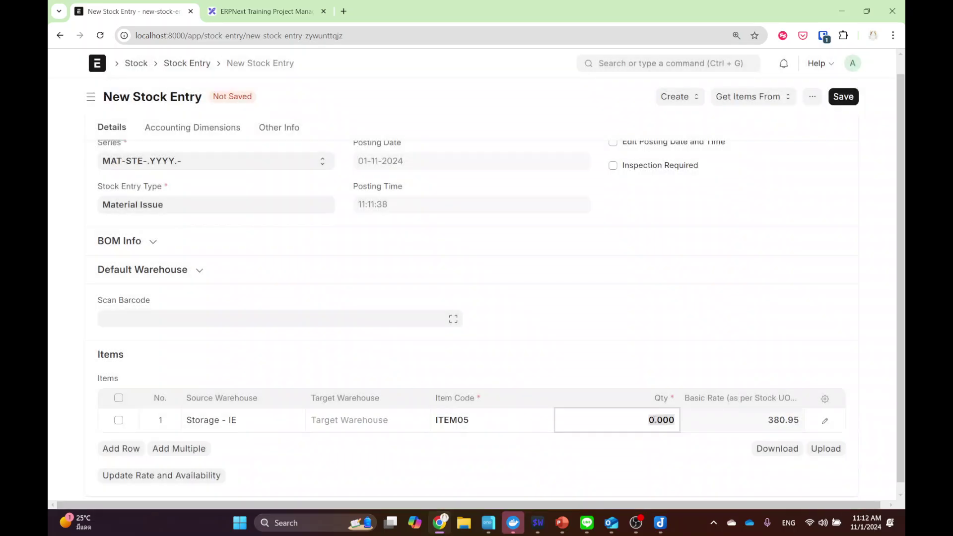
{"action": "type", "text": "2"}
{"action": "left_click", "coordinate": [843, 98]}
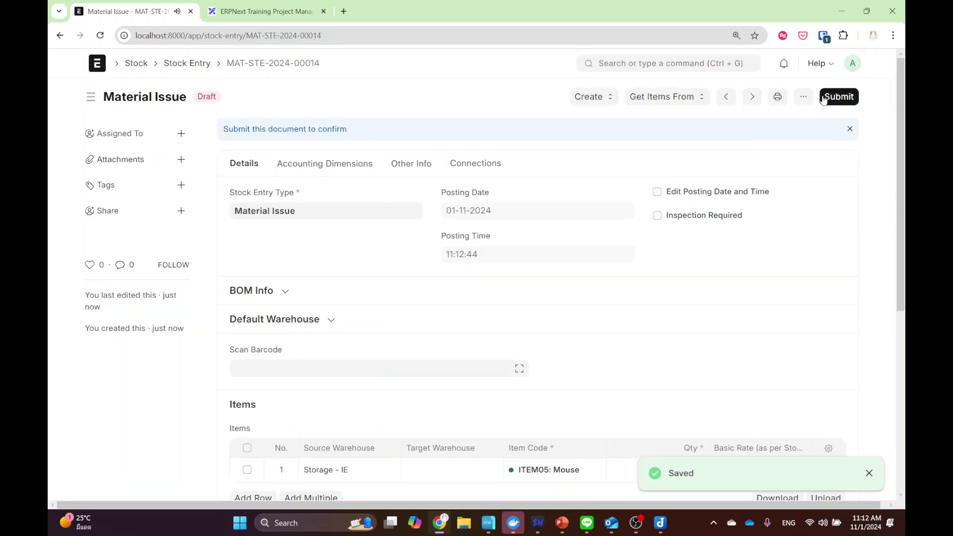
{"action": "left_click", "coordinate": [828, 97]}
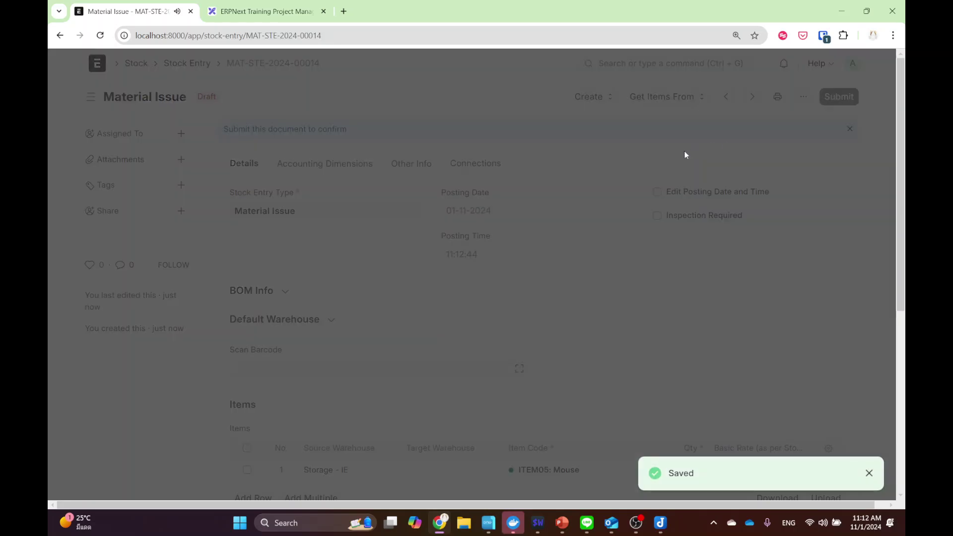
{"action": "left_click", "coordinate": [620, 139]}
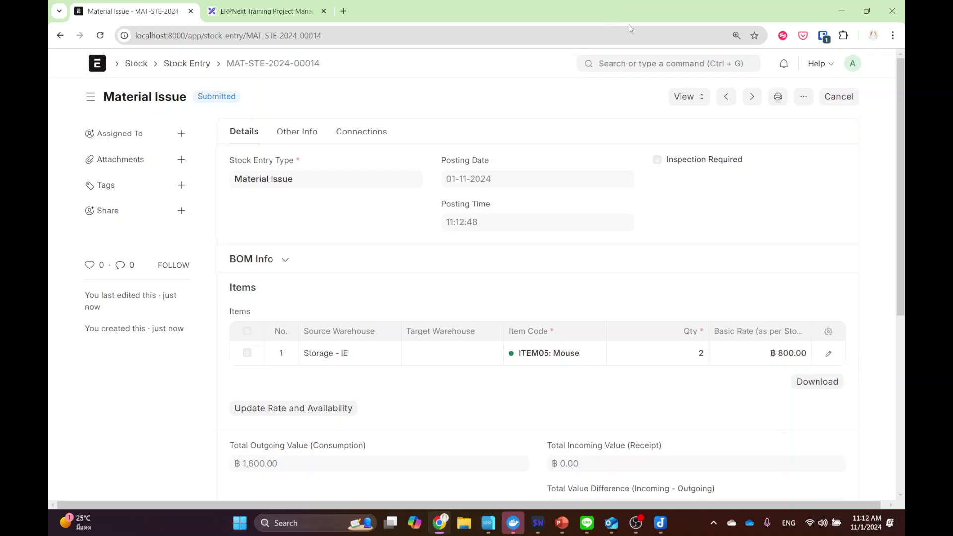
- Open the Serial and Batch Bundle linked to the submitted issue's ITEM05 row to check its issued serial numbers
{"action": "left_click", "coordinate": [829, 353]}
{"action": "scroll", "coordinate": [725, 343], "scroll_direction": "down", "scroll_amount": 5}
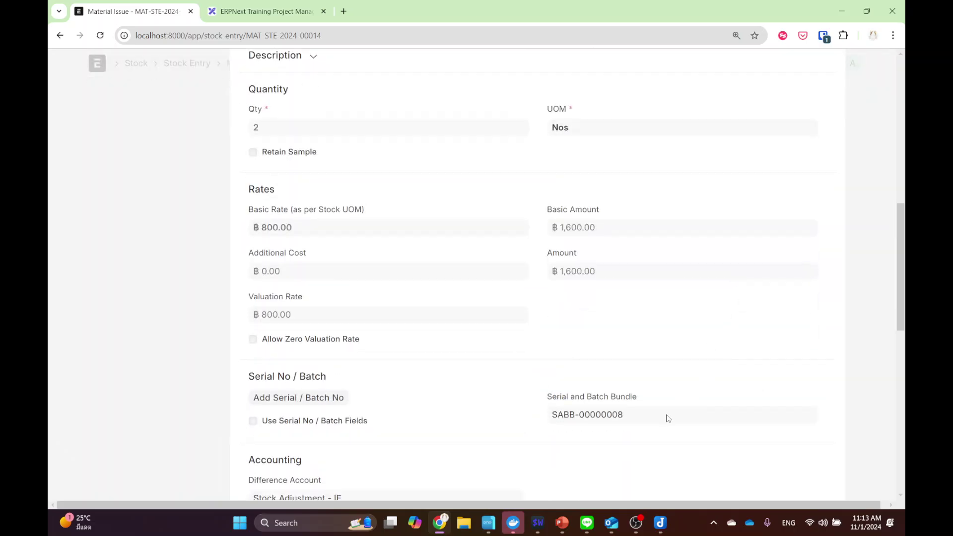
{"action": "left_click", "coordinate": [618, 419]}
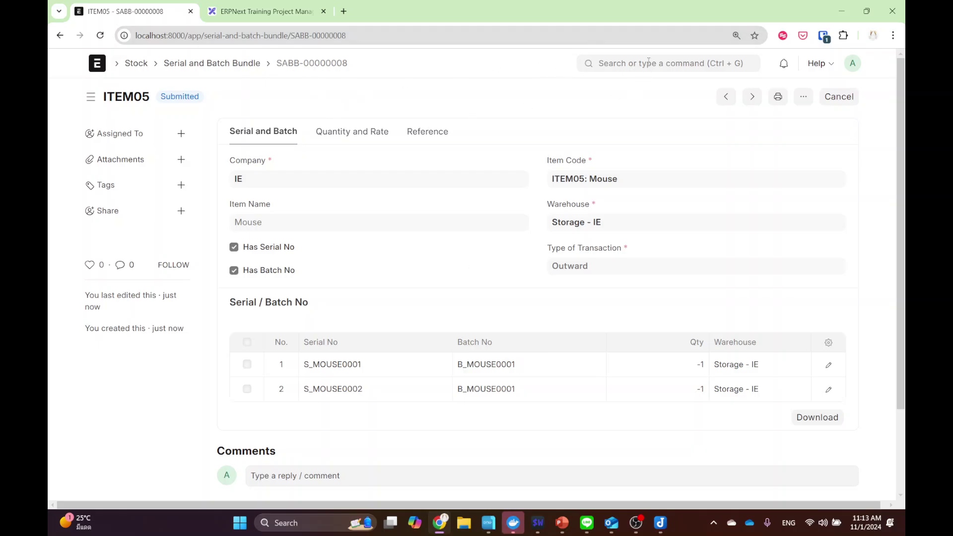
- Open the Serial No list, show 100 records per page, and check the status of the S_MOUSE serial numbers
{"action": "left_click", "coordinate": [646, 64]}
{"action": "left_click", "coordinate": [544, 100]}
{"action": "left_click", "coordinate": [616, 62]}
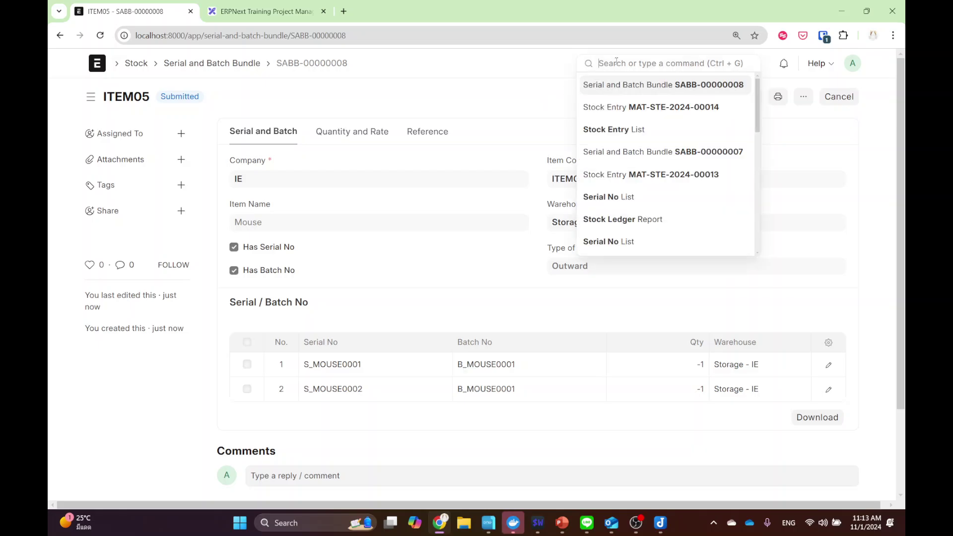
{"action": "type", "text": "seria"}
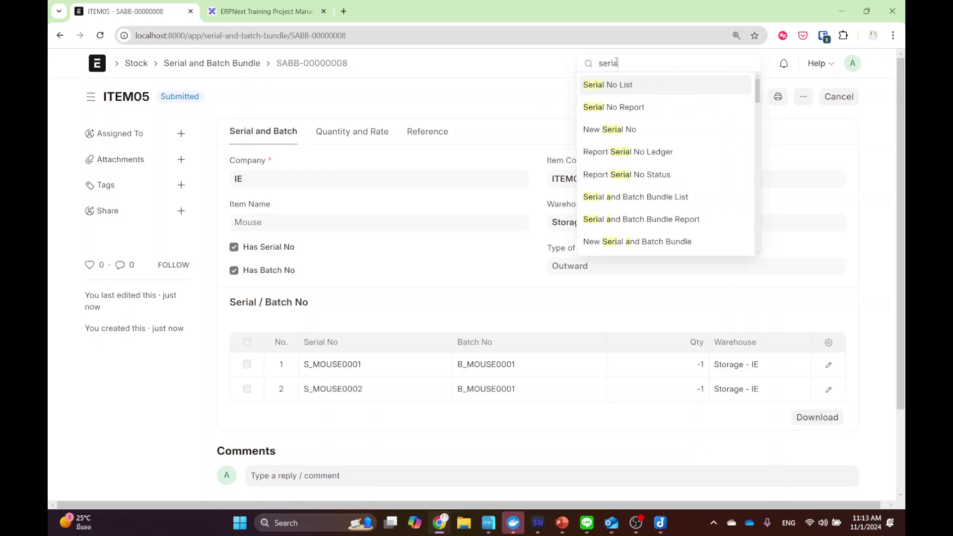
{"action": "left_click", "coordinate": [607, 85]}
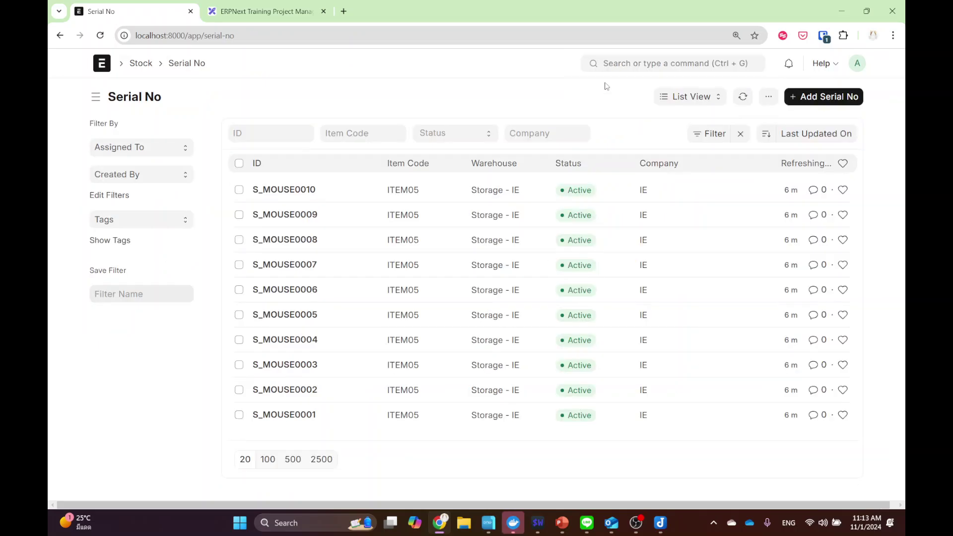
{"action": "scroll", "coordinate": [306, 207], "scroll_direction": "down", "scroll_amount": 5}
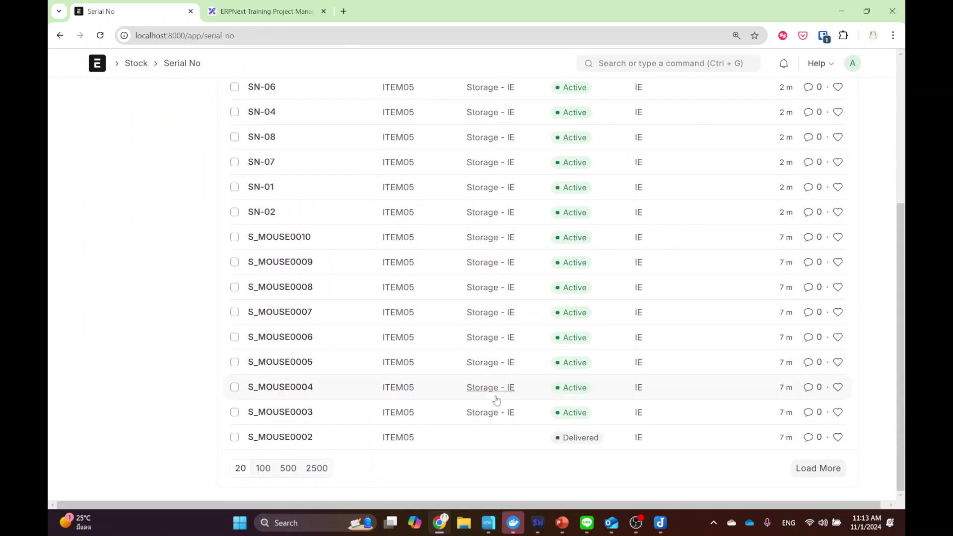
{"action": "left_click", "coordinate": [261, 468]}
{"action": "scroll", "coordinate": [440, 389], "scroll_direction": "down", "scroll_amount": 1}
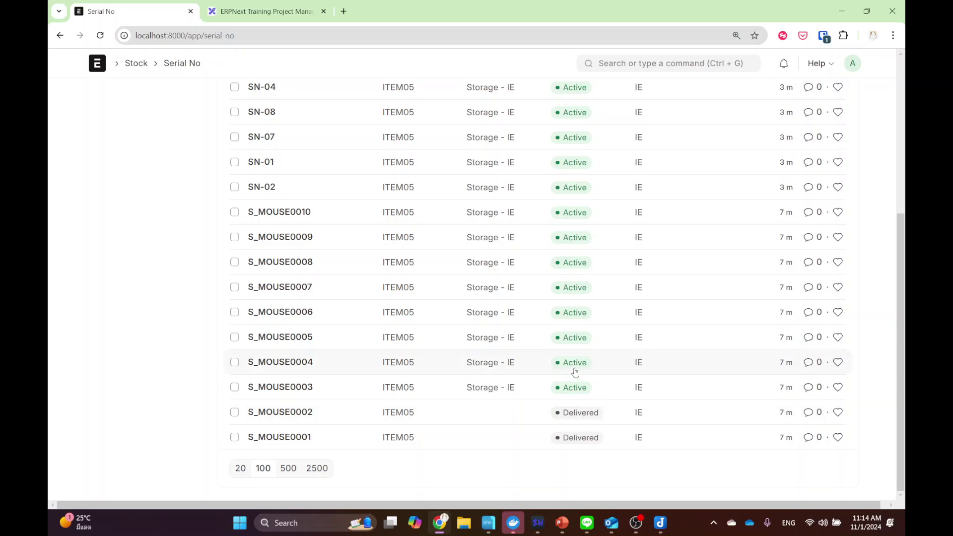
{"action": "scroll", "coordinate": [571, 360], "scroll_direction": "up", "scroll_amount": 5}
{"action": "left_click", "coordinate": [702, 97]}
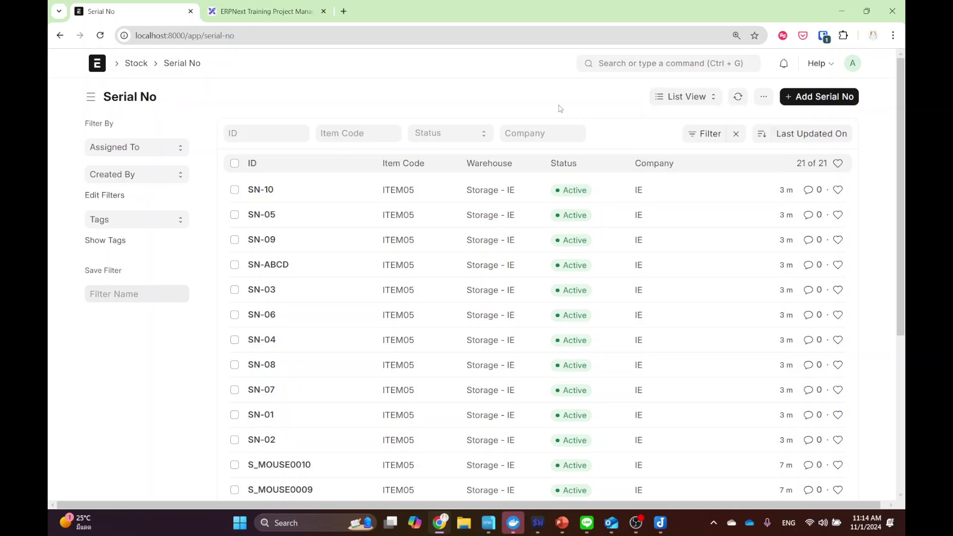
- Reopen the Serial No list by way of the Stock workspace's Serial No and Batch section
{"action": "left_click", "coordinate": [620, 68]}
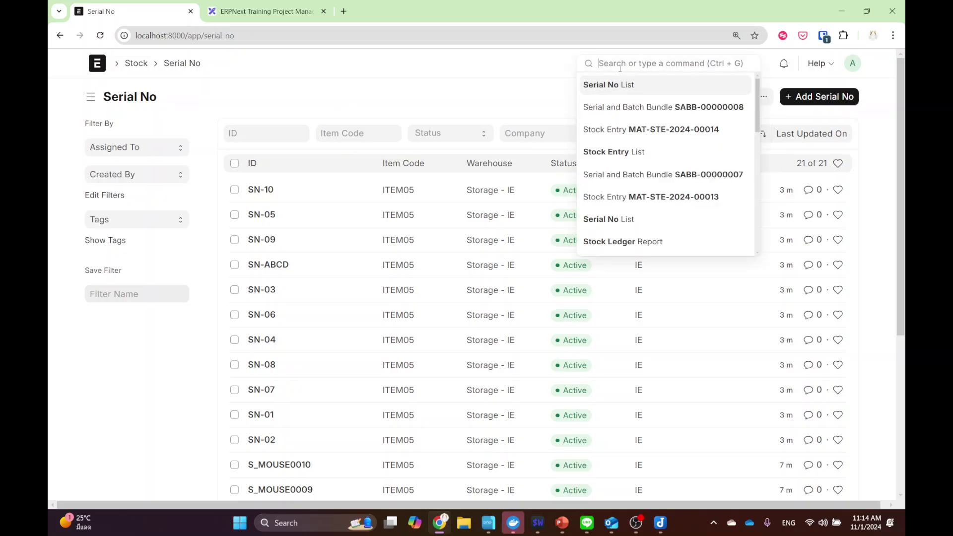
{"action": "type", "text": "serial"}
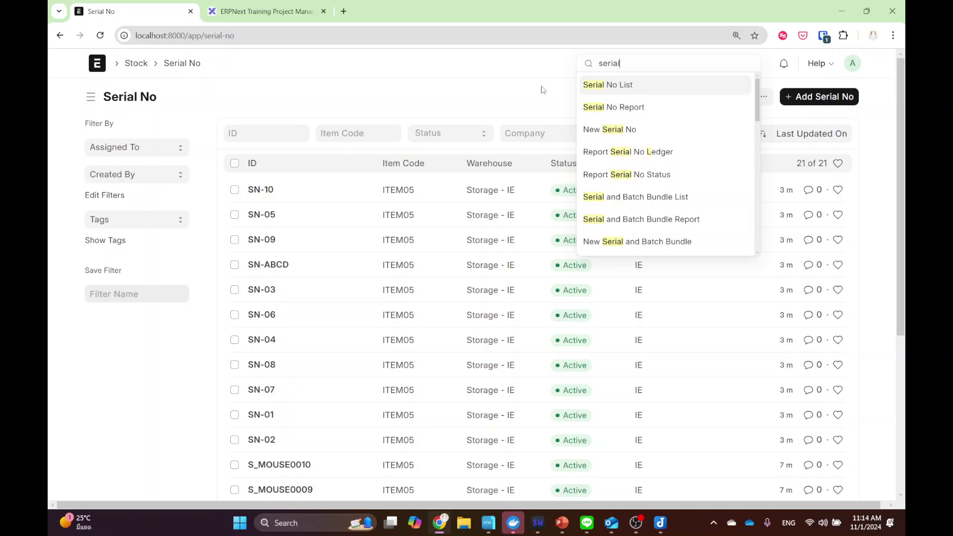
{"action": "left_click", "coordinate": [97, 63]}
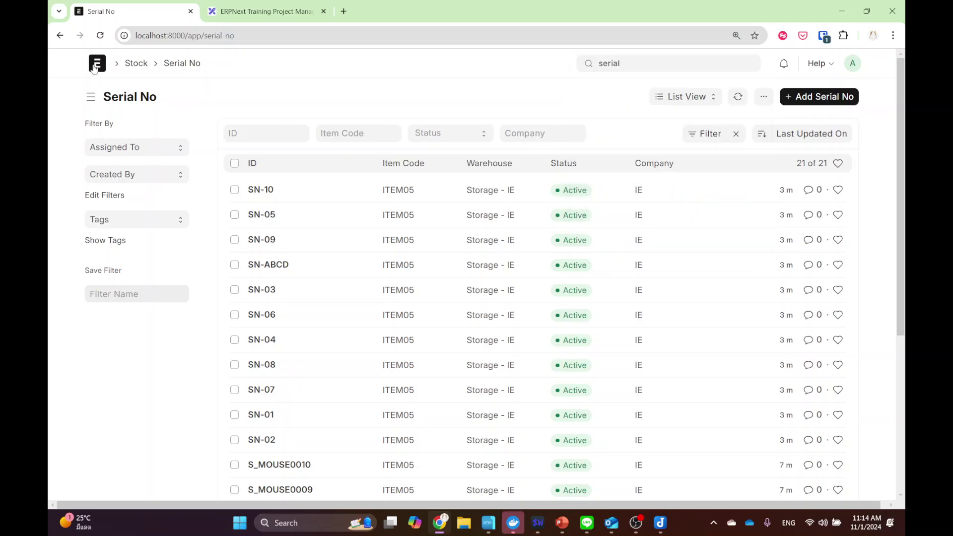
{"action": "scroll", "coordinate": [234, 268], "scroll_direction": "down", "scroll_amount": 1}
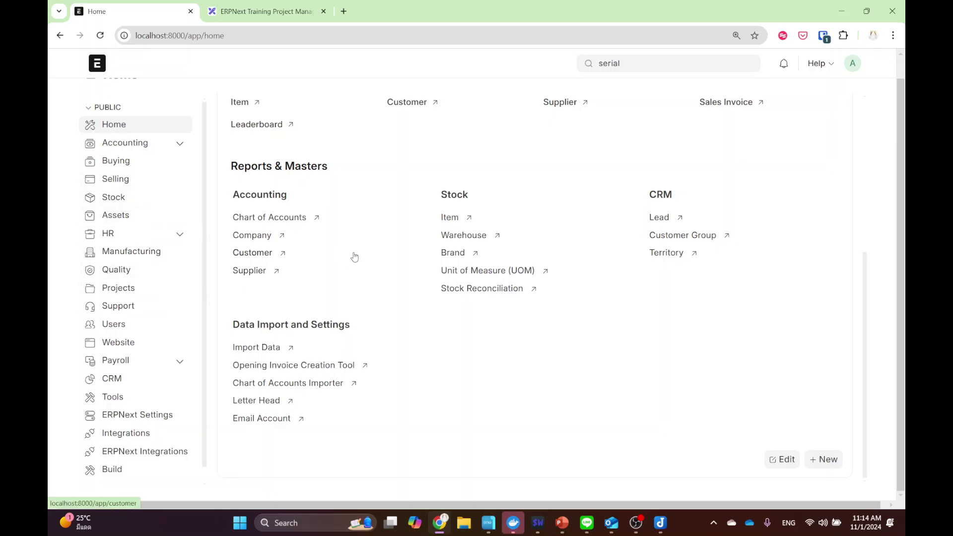
{"action": "left_click", "coordinate": [112, 196]}
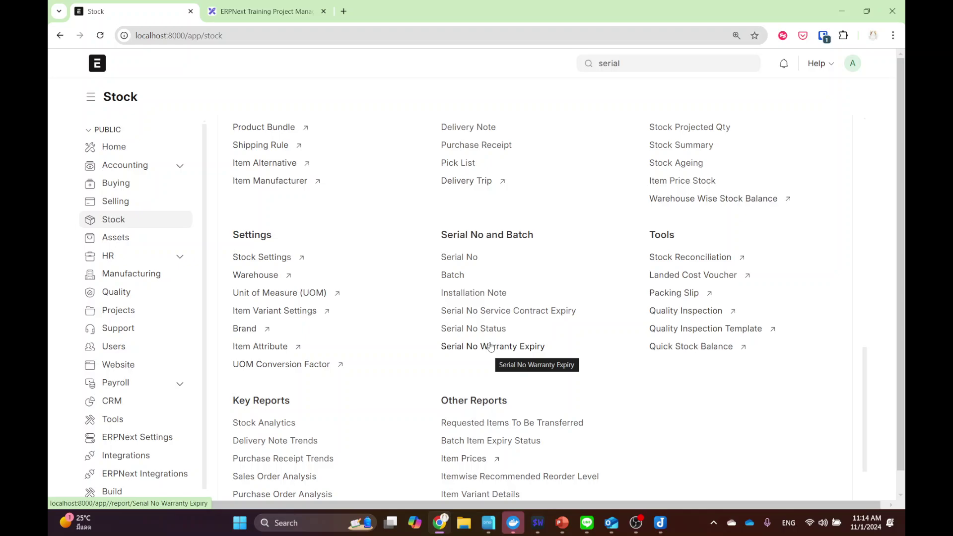
{"action": "left_click", "coordinate": [459, 257]}
{"action": "scroll", "coordinate": [308, 473], "scroll_direction": "down", "scroll_amount": 5}
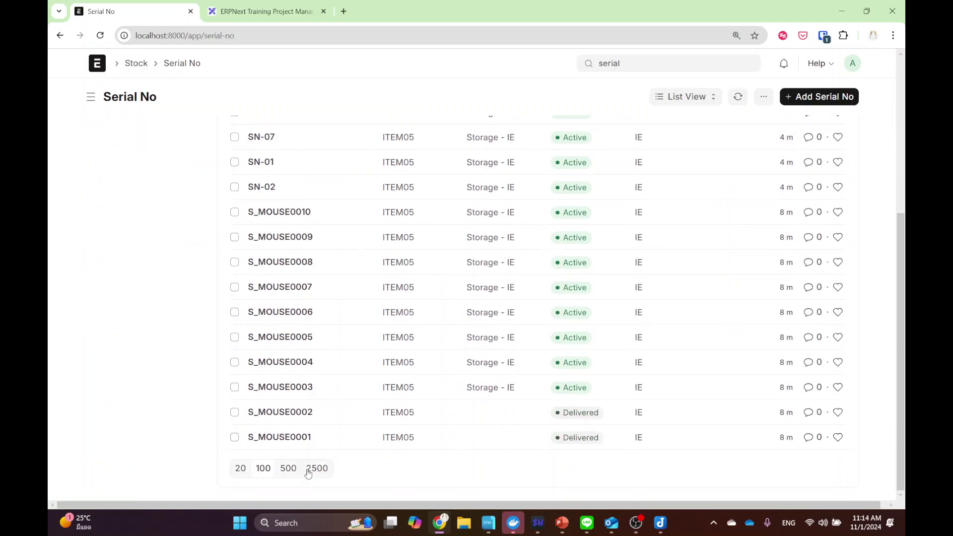
- Open serial number S_MOUSE0002 and view its movements in the Serial No Ledger report
{"action": "left_click", "coordinate": [292, 414]}
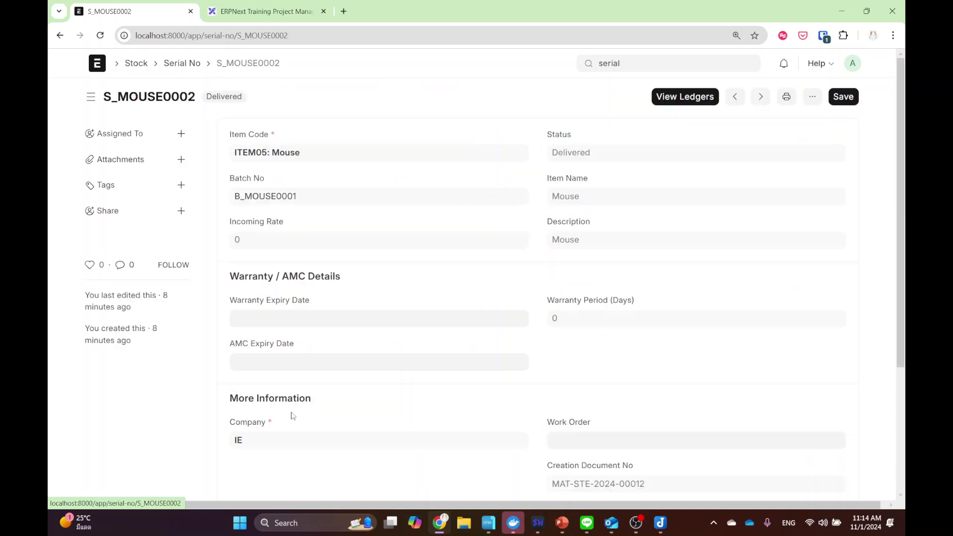
{"action": "left_click", "coordinate": [682, 99]}
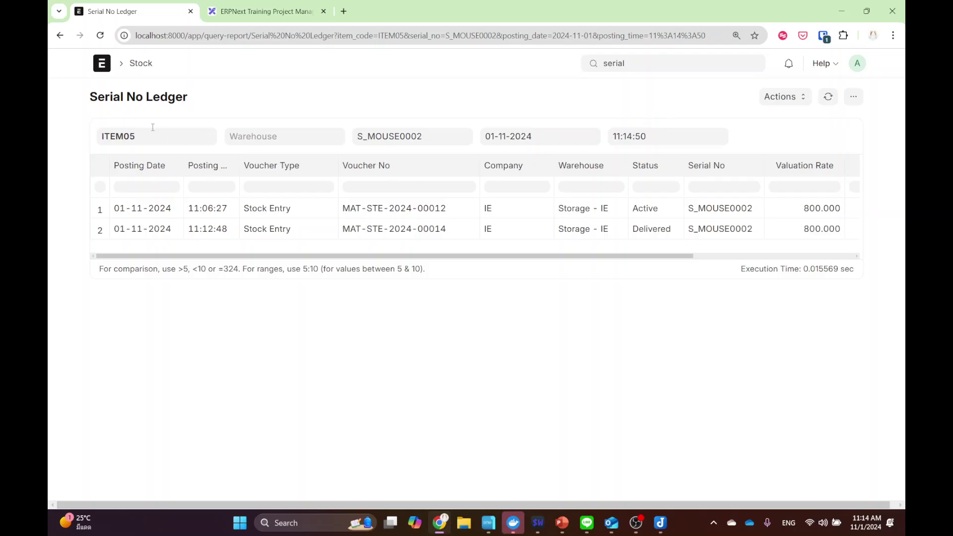
{"action": "left_click_drag", "start_coordinate": [85, 97], "coordinate": [193, 100]}
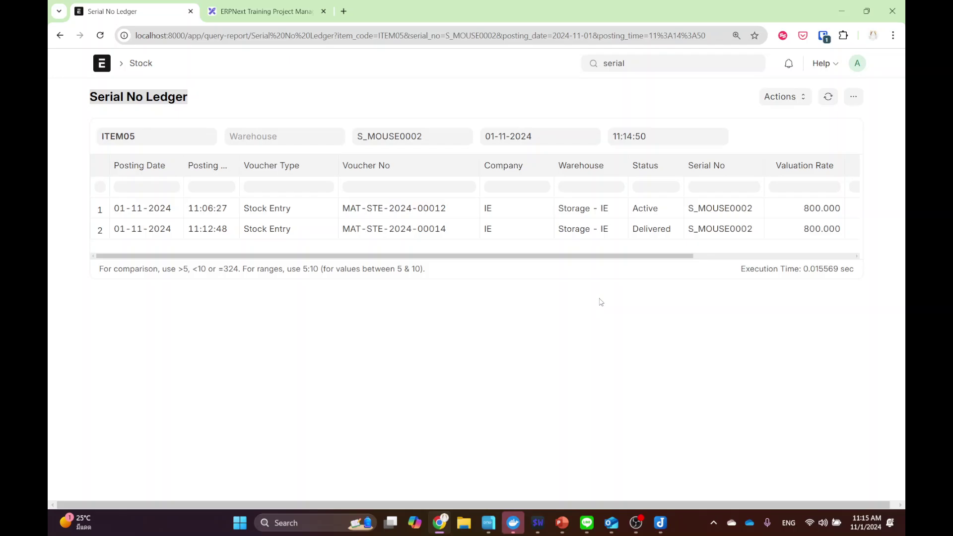
{"action": "left_click", "coordinate": [530, 379]}
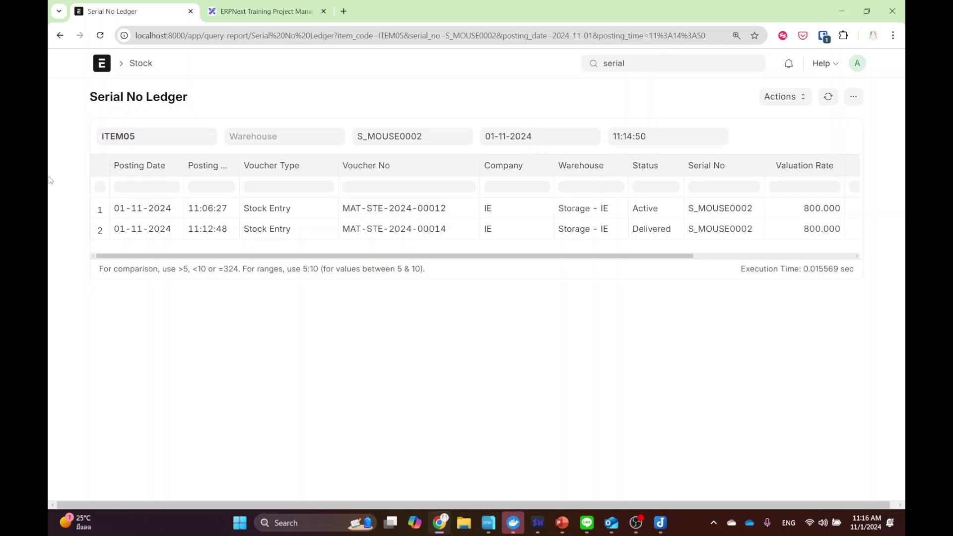
- Return to the Home workspace and open the Stock Summary to check item quantities by warehouse
{"action": "left_click", "coordinate": [103, 70]}
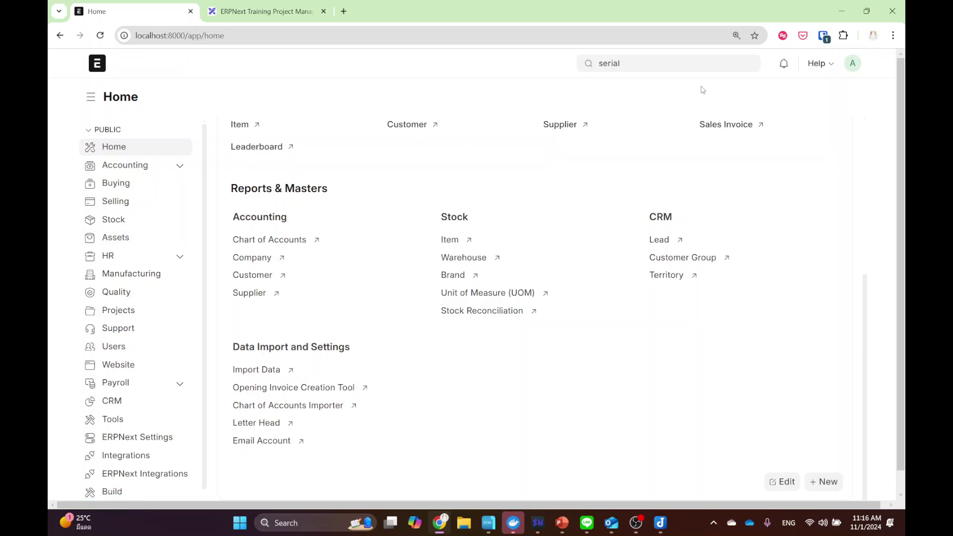
{"action": "left_click", "coordinate": [611, 63]}
{"action": "type", "text": "stock su"}
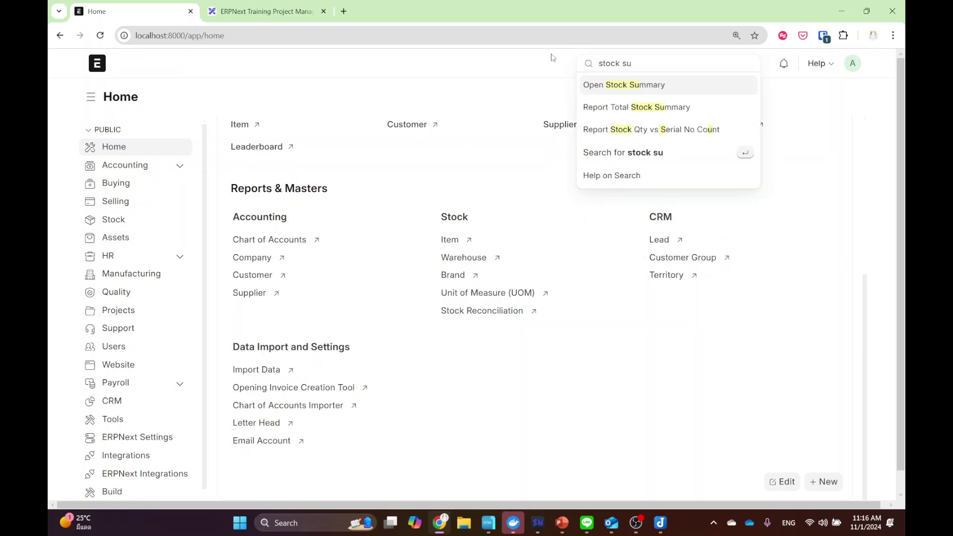
{"action": "left_click", "coordinate": [667, 87]}
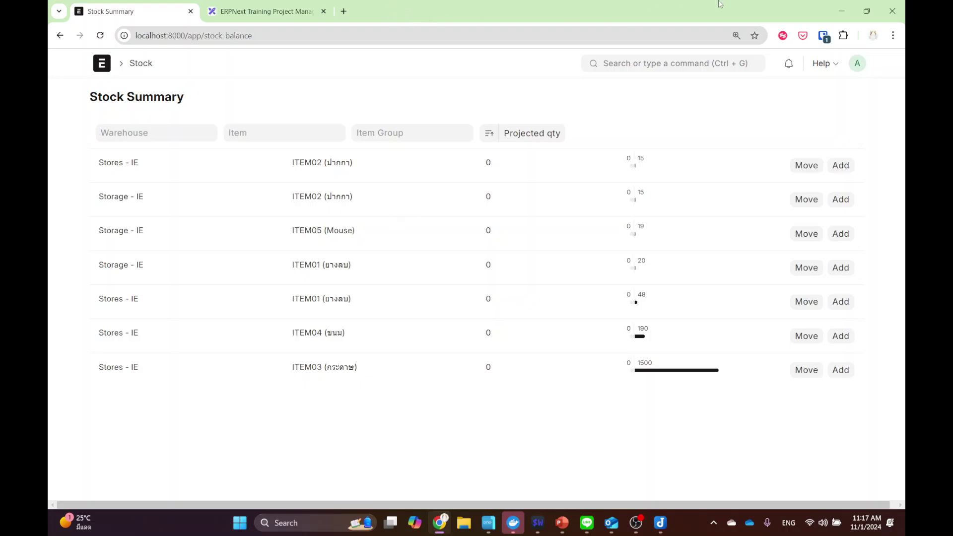
- Open the Stock Balance report for company IE and generate a new version of it
{"action": "left_click", "coordinate": [670, 64]}
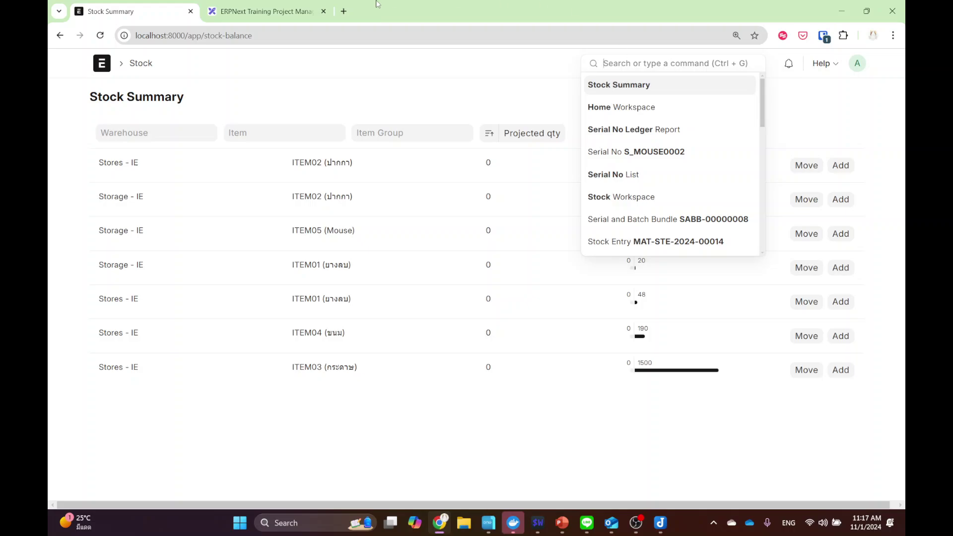
{"action": "left_click", "coordinate": [526, 401]}
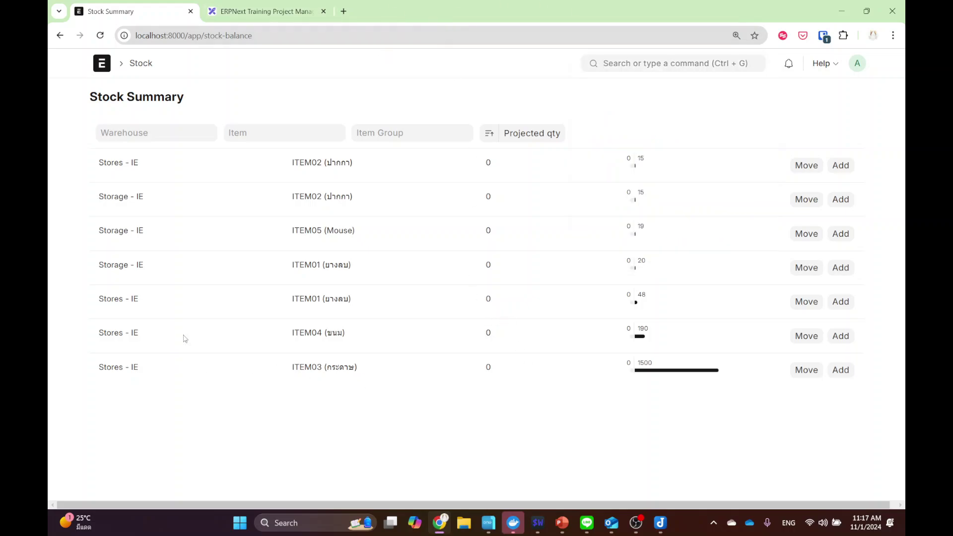
{"action": "left_click", "coordinate": [621, 61]}
{"action": "type", "text": "sto"}
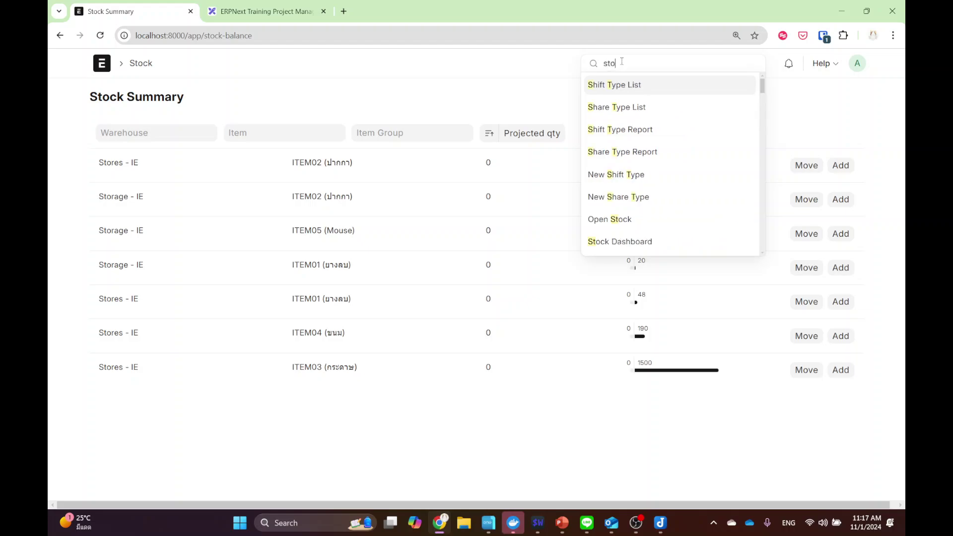
{"action": "key", "text": "BackSpace"}
{"action": "type", "text": "b"}
{"action": "key", "text": "BackSpace"}
{"action": "key", "text": "BackSpace"}
{"action": "type", "text": "balance"}
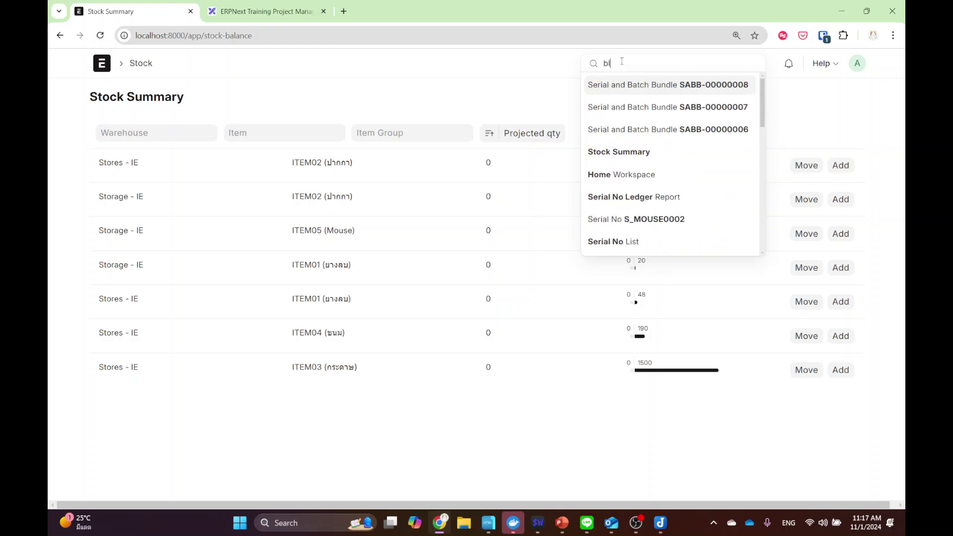
{"action": "key", "text": "BackSpace"}
{"action": "key", "text": "BackSpace"}
{"action": "key", "text": "BackSpace"}
{"action": "key", "text": "BackSpace"}
{"action": "key", "text": "BackSpace"}
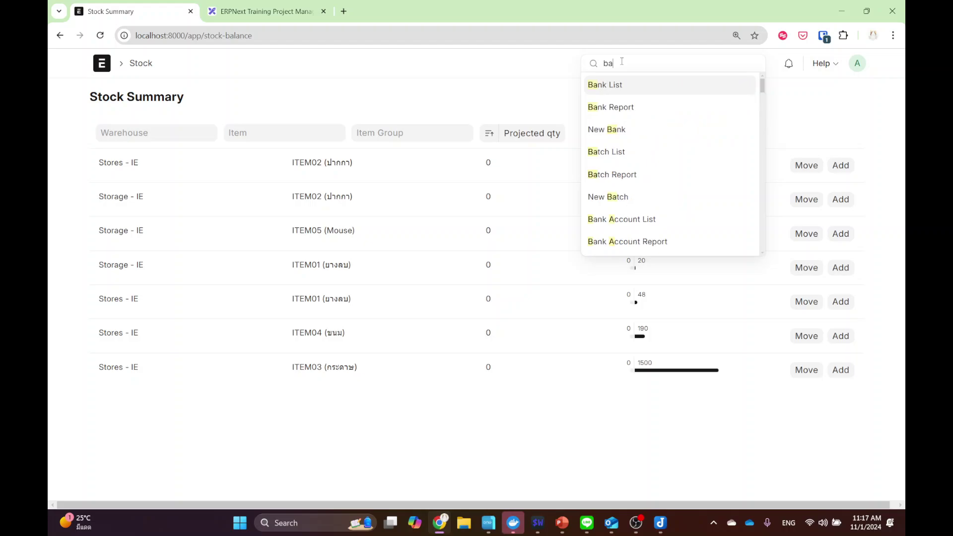
{"action": "type", "text": "l"}
{"action": "key", "text": "BackSpace"}
{"action": "key", "text": "BackSpace"}
{"action": "key", "text": "BackSpace"}
{"action": "type", "text": "sto"}
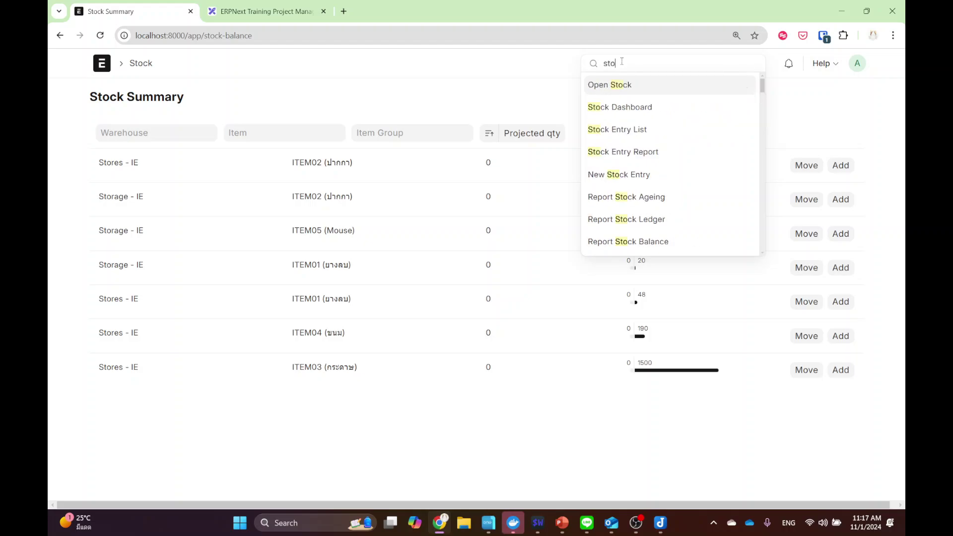
{"action": "type", "text": "ck b"}
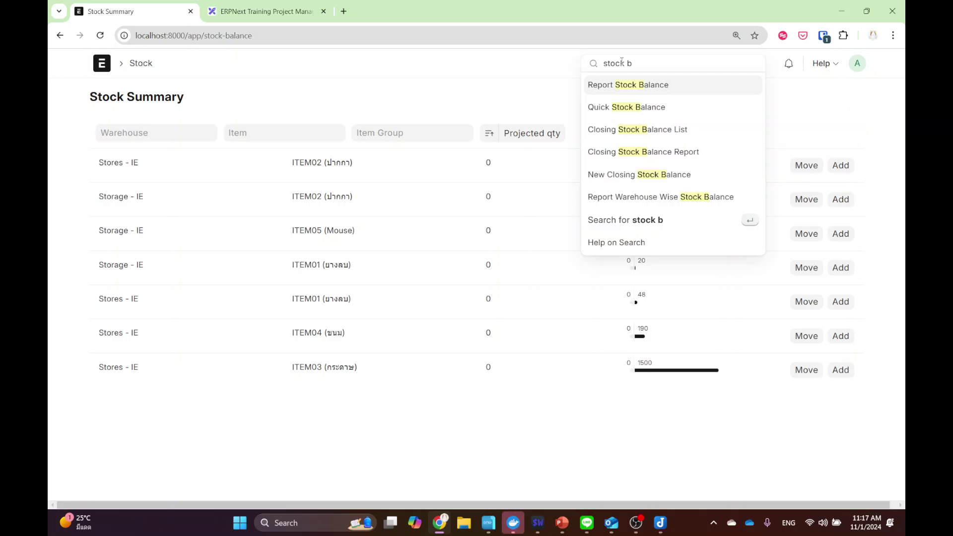
{"action": "left_click", "coordinate": [640, 89]}
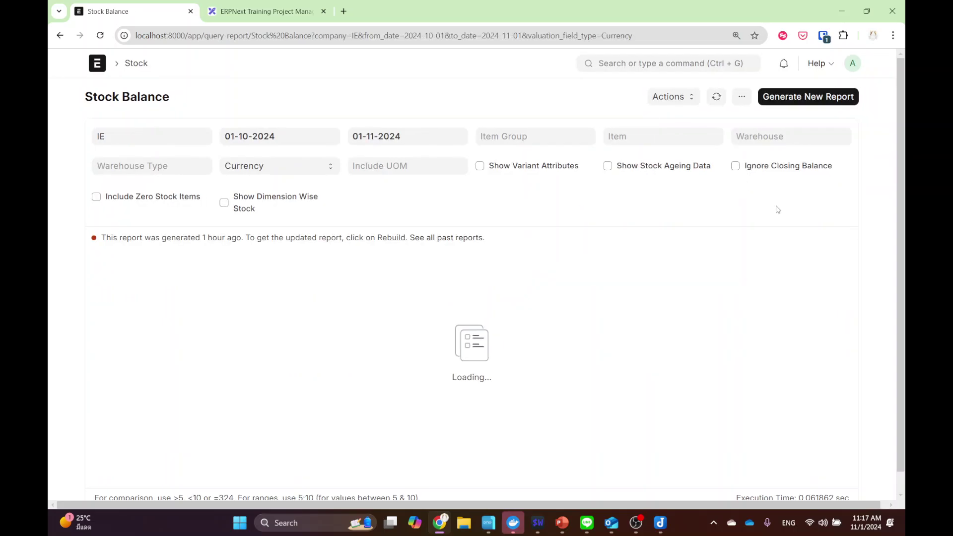
{"action": "left_click", "coordinate": [796, 97]}
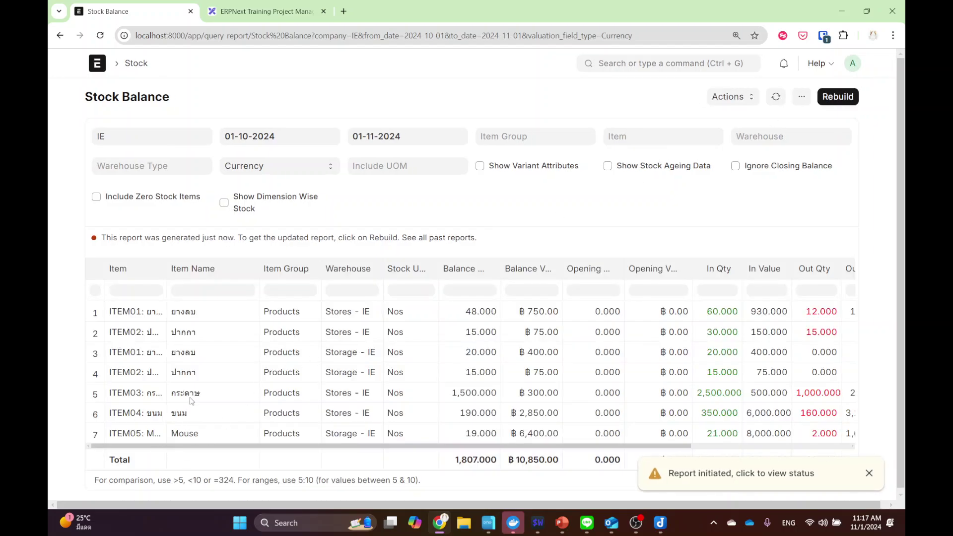
- Examine the in, out, valuation and company columns of the Stock Balance report
{"action": "left_click_drag", "start_coordinate": [271, 447], "coordinate": [545, 449]}
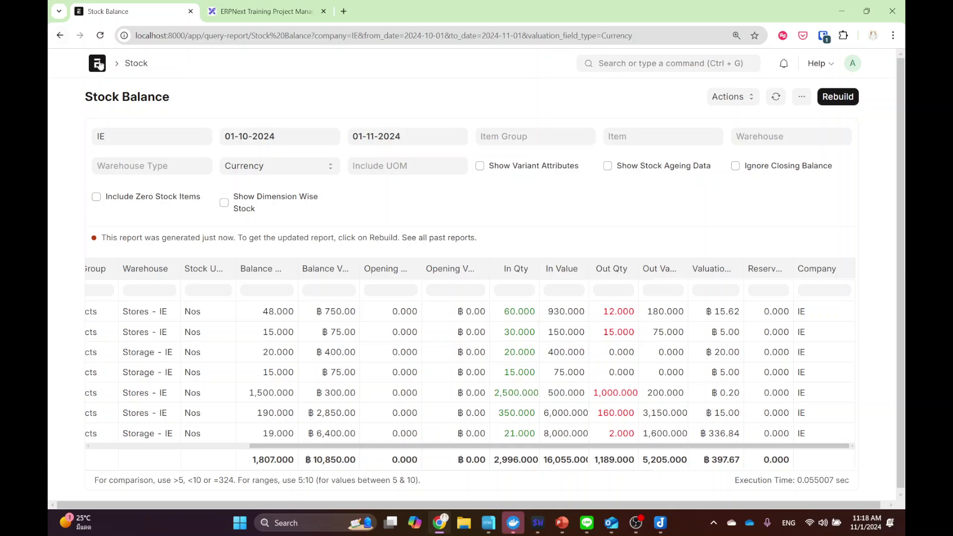
{"action": "left_click", "coordinate": [631, 63]}
{"action": "type", "text": "stock entry"}
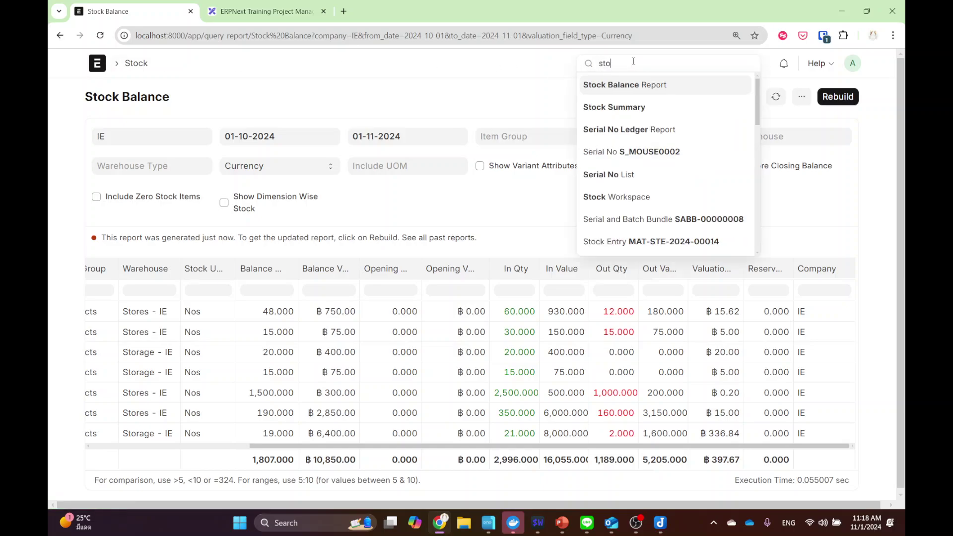
{"action": "left_click", "coordinate": [706, 86]}
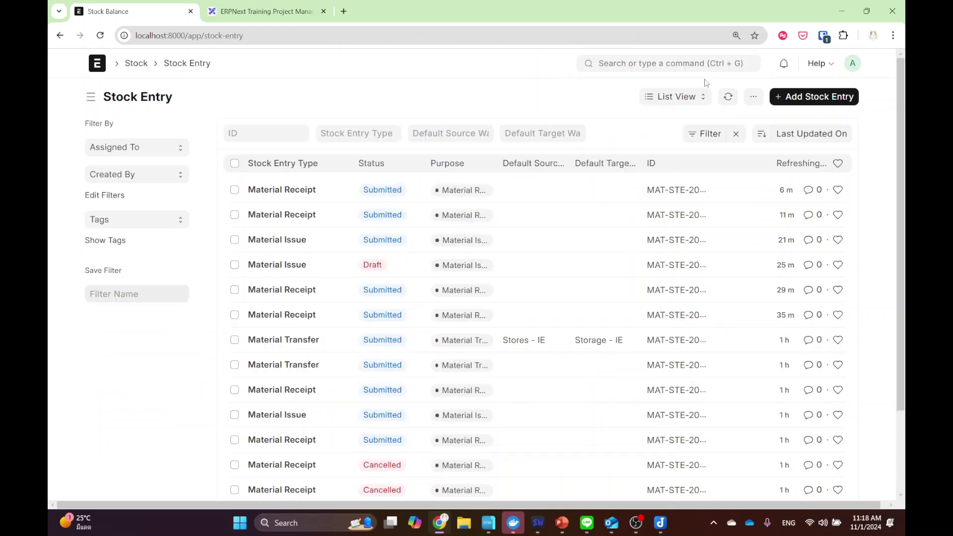
{"action": "left_click", "coordinate": [792, 94]}
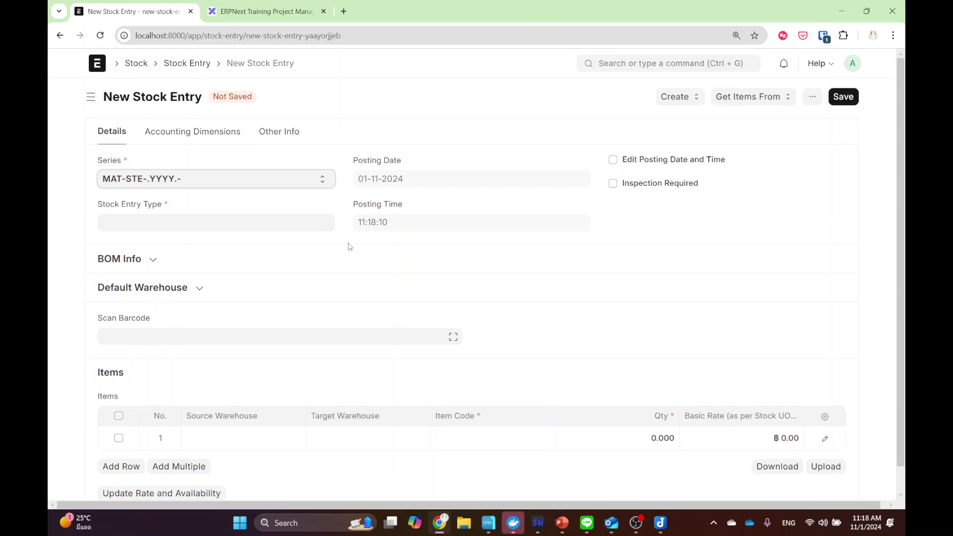
- Go to the Item list and start a new item in the full entry form
{"action": "left_click", "coordinate": [641, 59]}
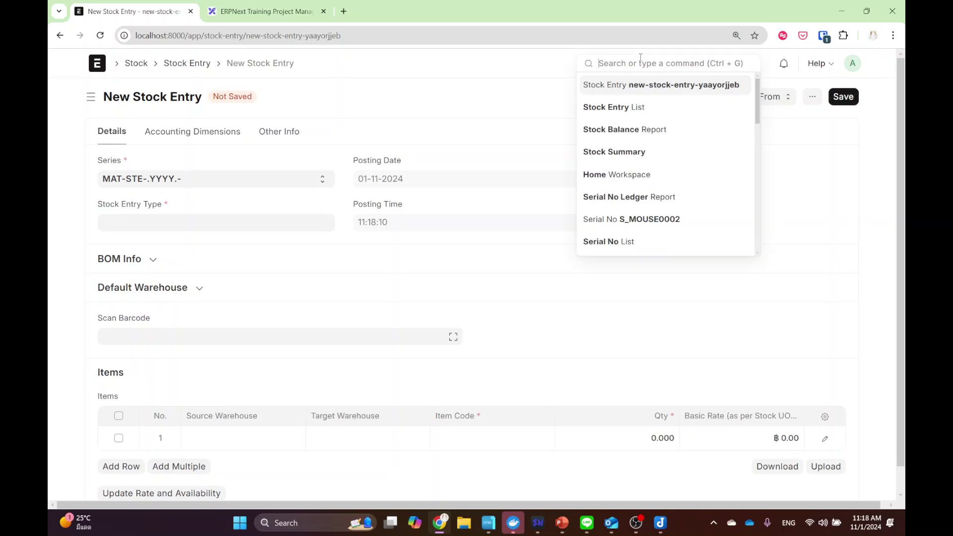
{"action": "type", "text": "item"}
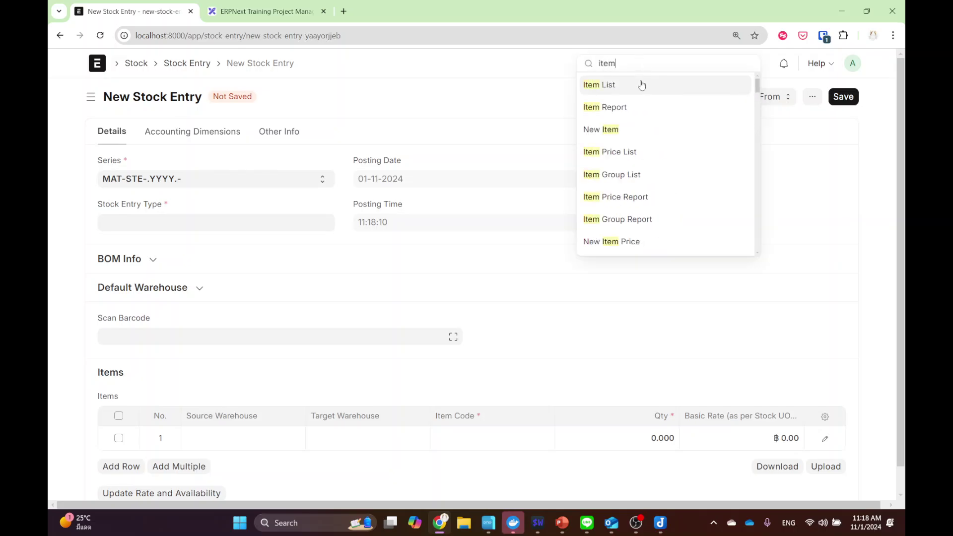
{"action": "left_click", "coordinate": [640, 85]}
{"action": "left_click", "coordinate": [843, 100]}
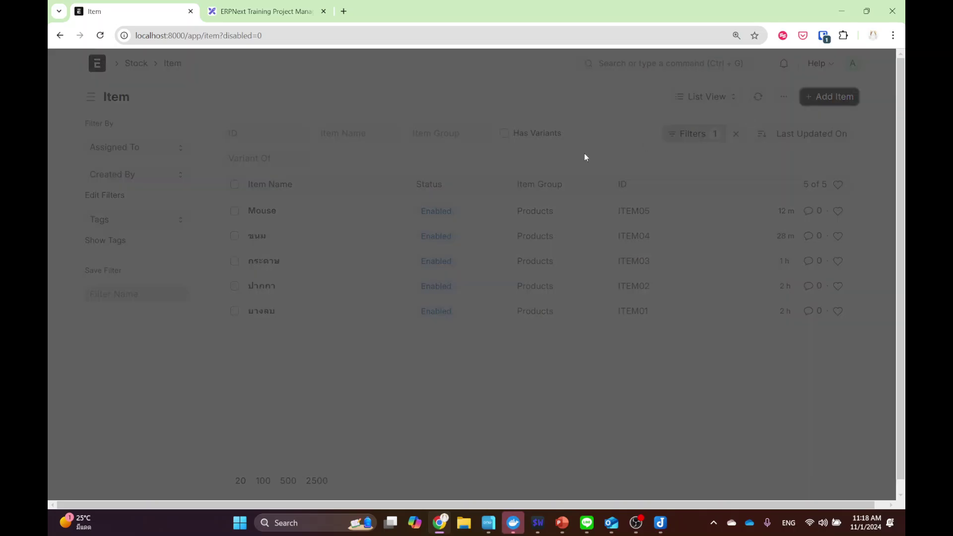
{"action": "left_click", "coordinate": [342, 321]}
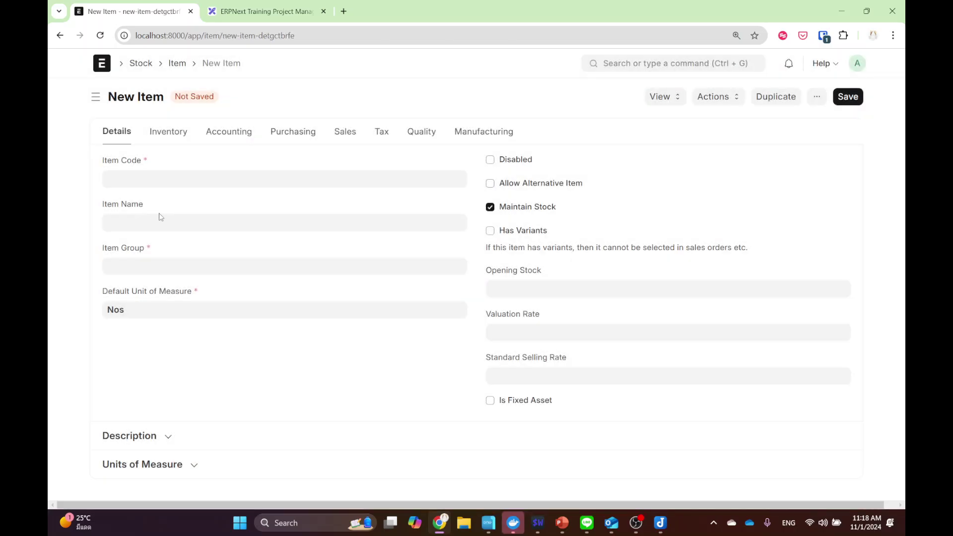
- Enter ITEM006 as the new item's code and ซองจดหมาย as its name
{"action": "left_click", "coordinate": [182, 183]}
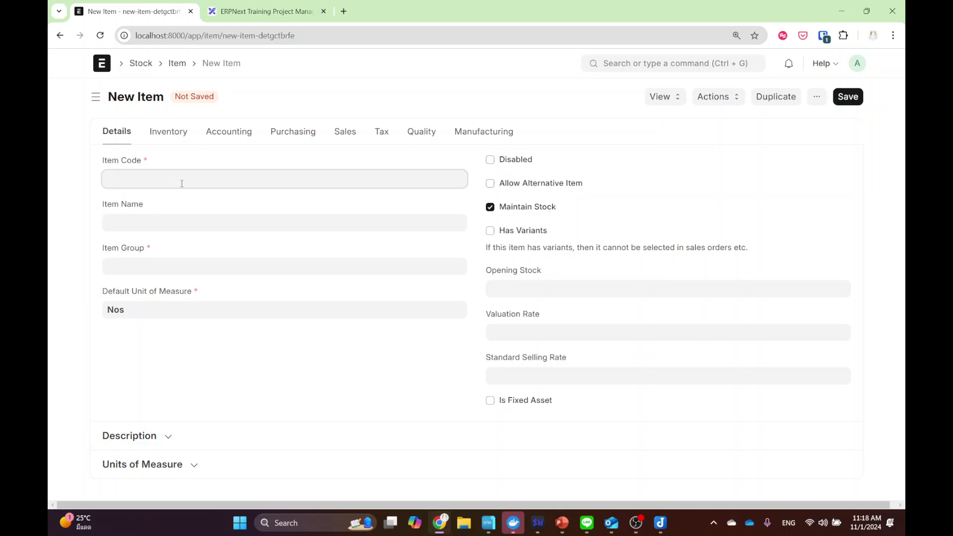
{"action": "type", "text": "E"}
{"action": "key", "text": "BackSpace"}
{"action": "type", "text": "ITE<"}
{"action": "key", "text": "BackSpace"}
{"action": "type", "text": "M006"}
{"action": "key", "text": "Tab"}
{"action": "key", "text": "BackSpace"}
{"action": "key", "text": "BackSpace"}
{"action": "key", "text": "BackSpace"}
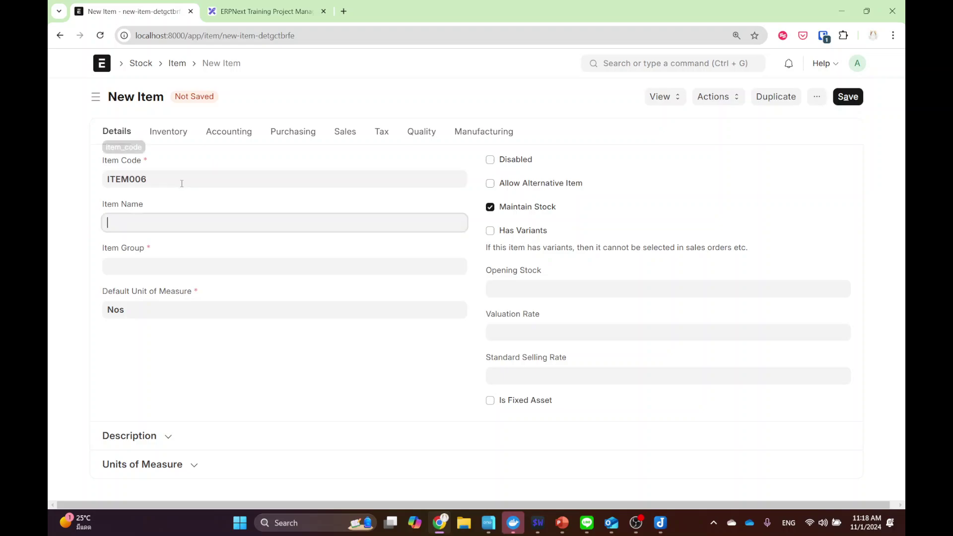
{"action": "key", "text": "alt+shift"}
{"action": "type", "text": "ฆองจดหม"}
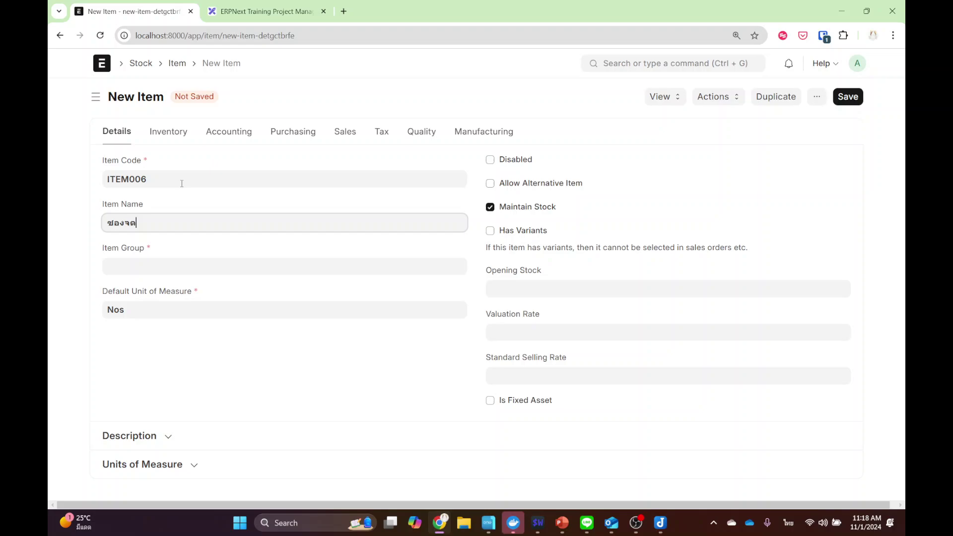
{"action": "type", "text": "าย"}
- Assign the new item to the Products item group and save it
{"action": "left_click", "coordinate": [158, 270]}
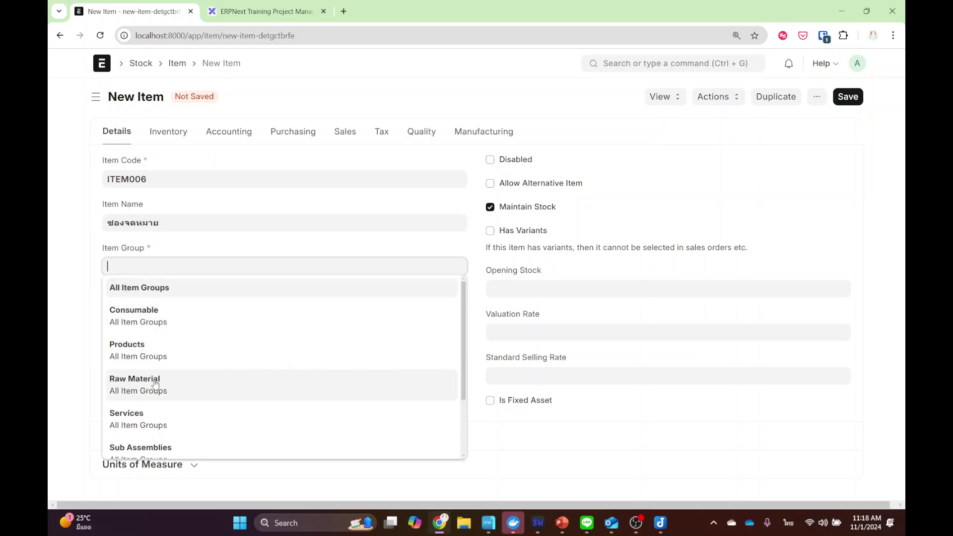
{"action": "left_click", "coordinate": [149, 350]}
{"action": "left_click", "coordinate": [142, 359]}
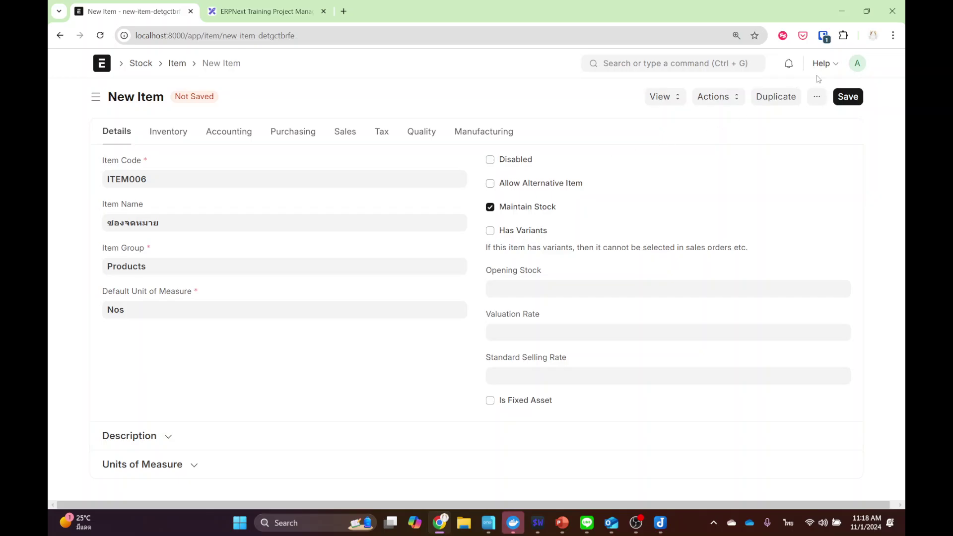
{"action": "left_click", "coordinate": [853, 99]}
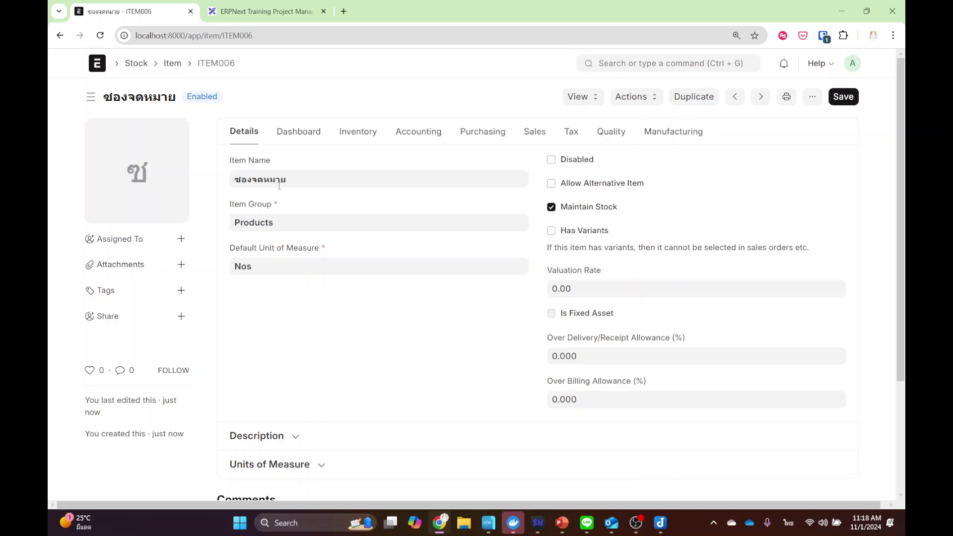
- Find the Stock Entry list through the global search and start a new stock entry
{"action": "left_click", "coordinate": [659, 65]}
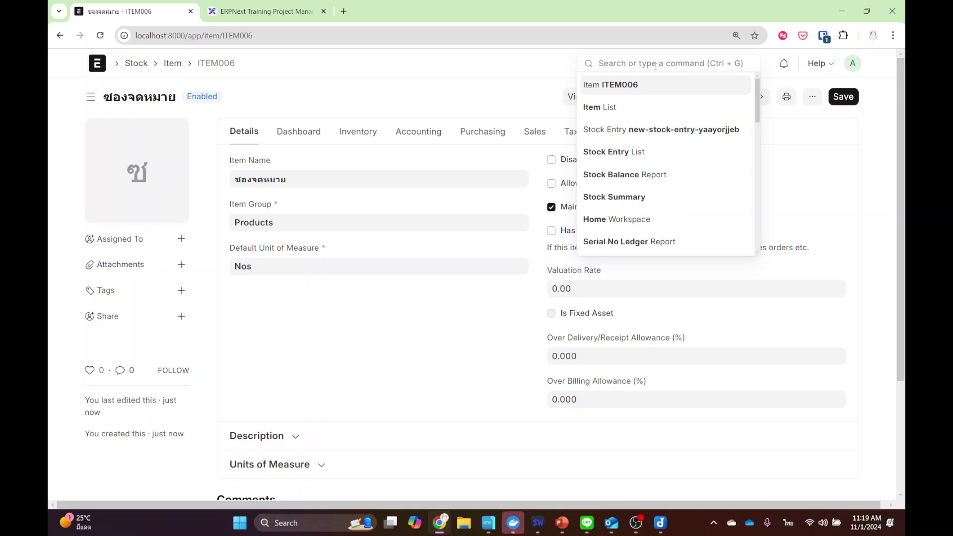
{"action": "type", "text": "หะนแา"}
{"action": "key", "text": "BackSpace"}
{"action": "key", "text": "BackSpace"}
{"action": "key", "text": "BackSpace"}
{"action": "key", "text": "BackSpace"}
{"action": "key", "text": "BackSpace"}
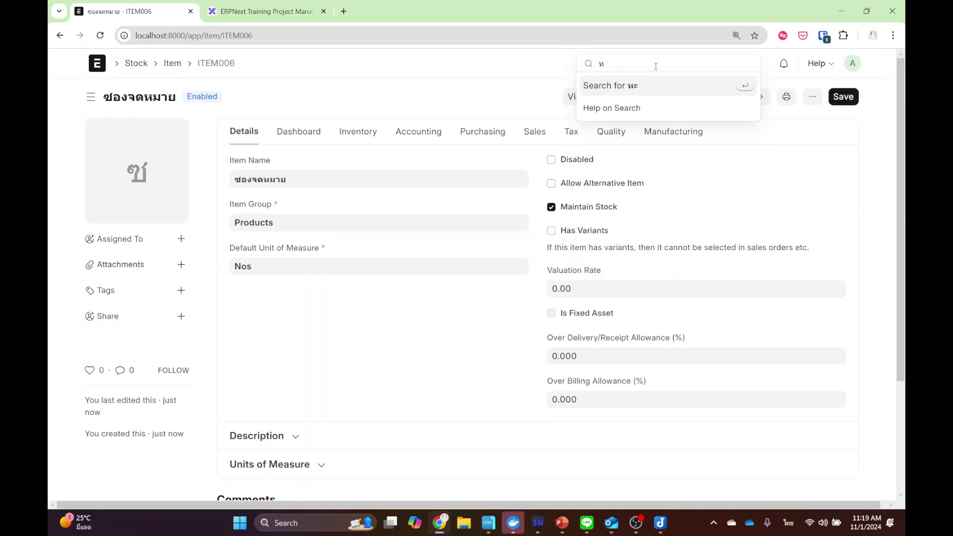
{"action": "key", "text": "alt+shift"}
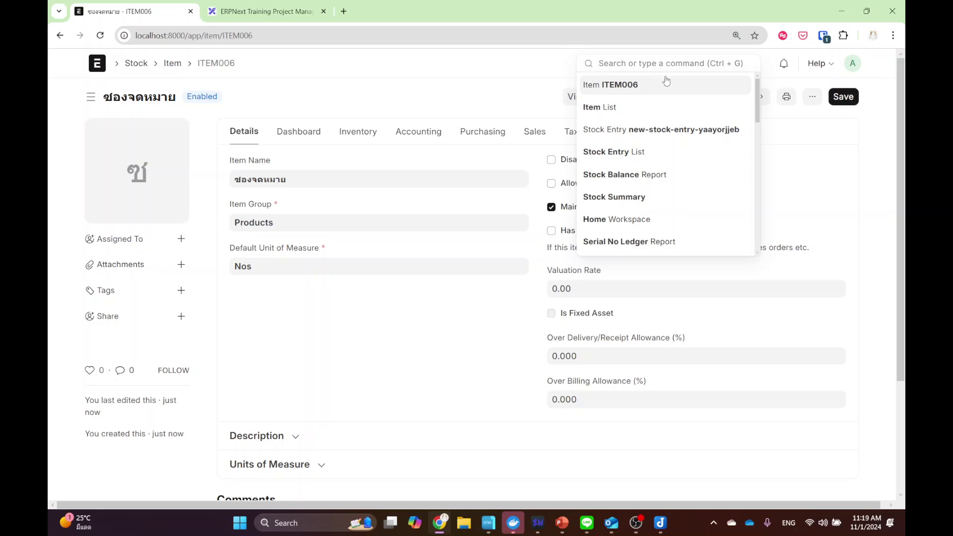
{"action": "type", "text": "stock entry"}
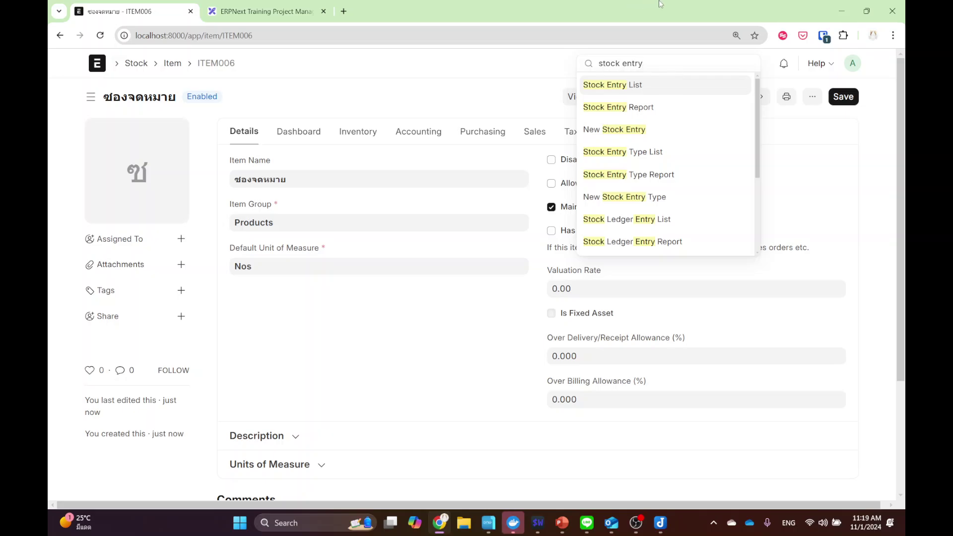
{"action": "left_click", "coordinate": [630, 90]}
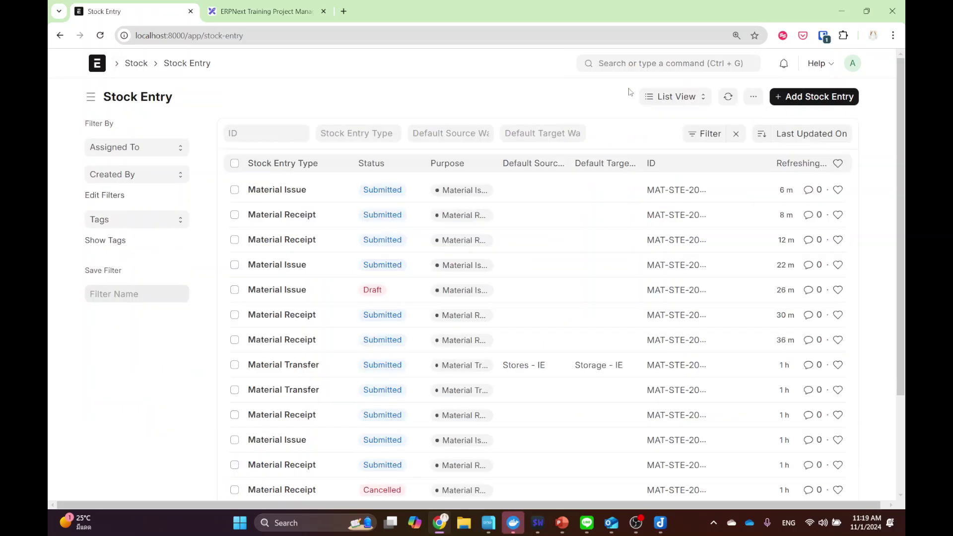
{"action": "left_click", "coordinate": [821, 98]}
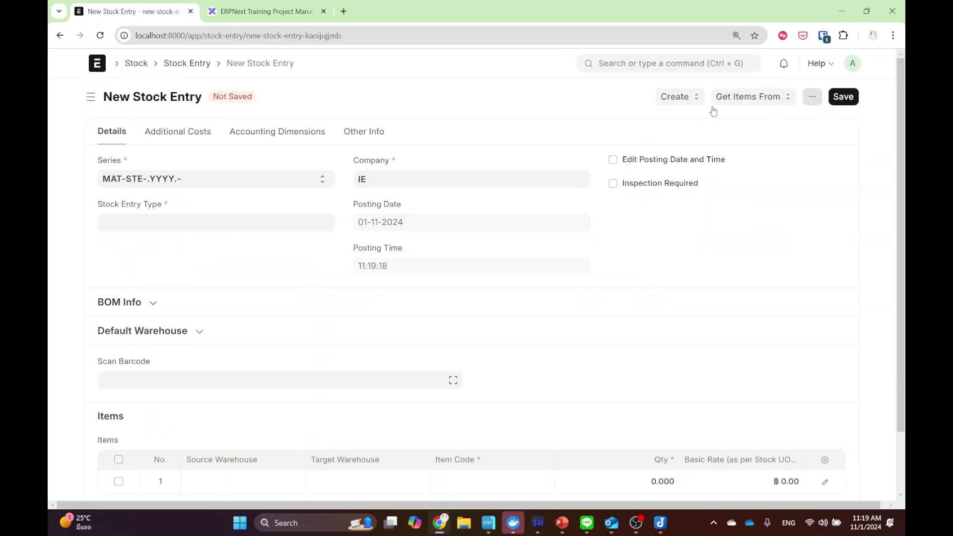
- Set the new entry's stock entry type to Repack
{"action": "left_click", "coordinate": [192, 222]}
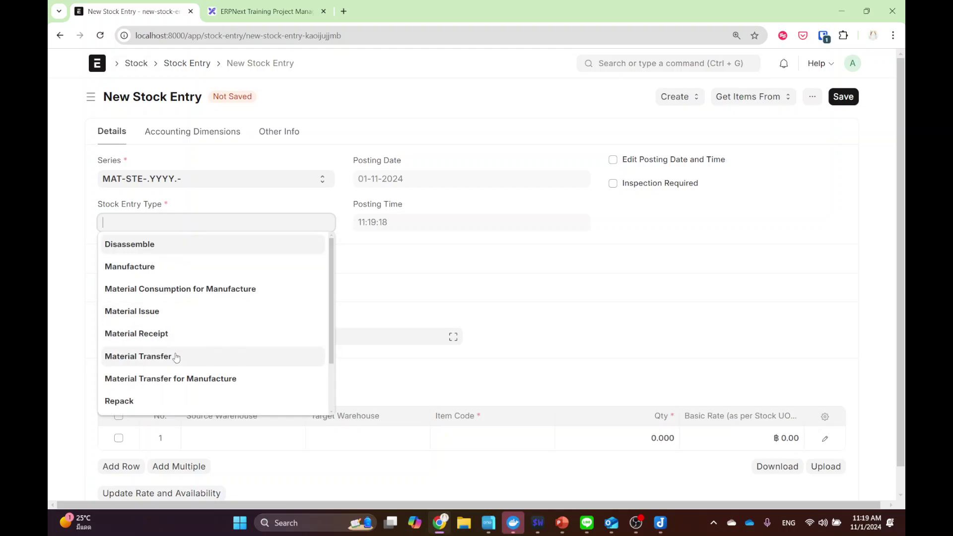
{"action": "scroll", "coordinate": [176, 358], "scroll_direction": "down", "scroll_amount": 2}
{"action": "left_click", "coordinate": [162, 339]}
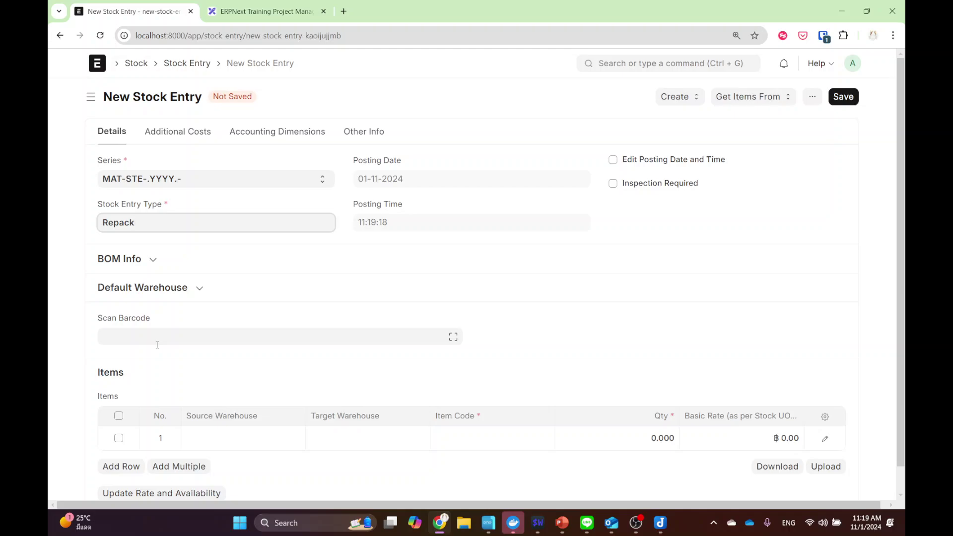
{"action": "left_click", "coordinate": [62, 318]}
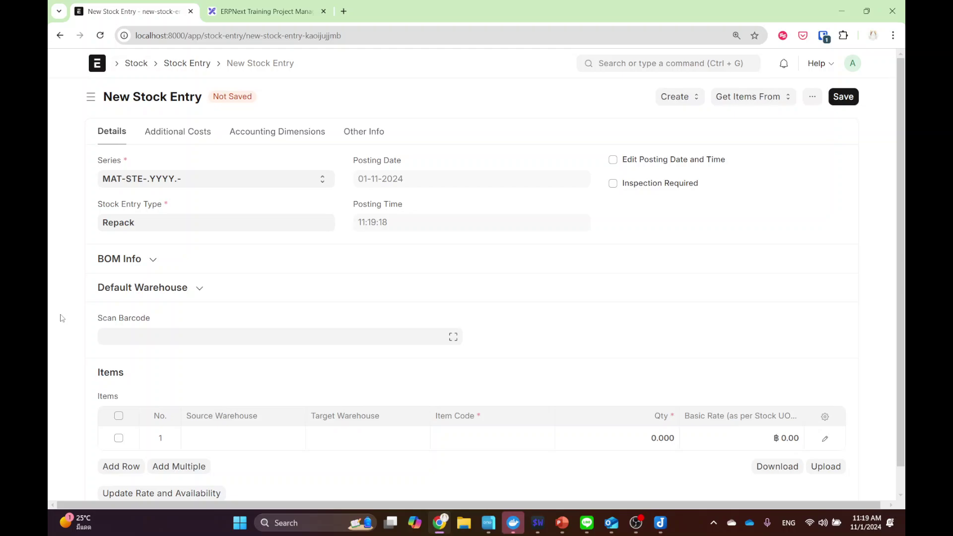
- Choose Storage - IE as the source warehouse in the first item row
{"action": "scroll", "coordinate": [252, 366], "scroll_direction": "down", "scroll_amount": 1}
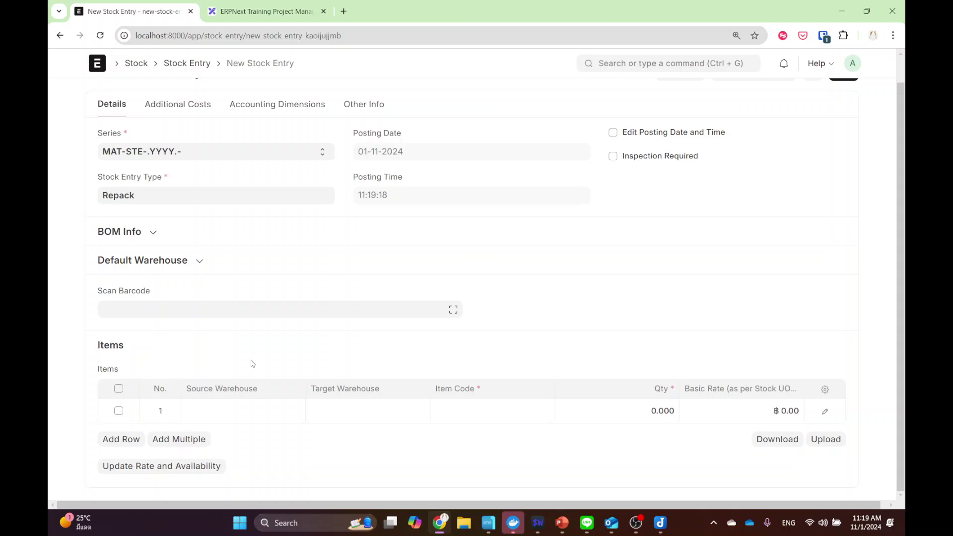
{"action": "left_click", "coordinate": [253, 408]}
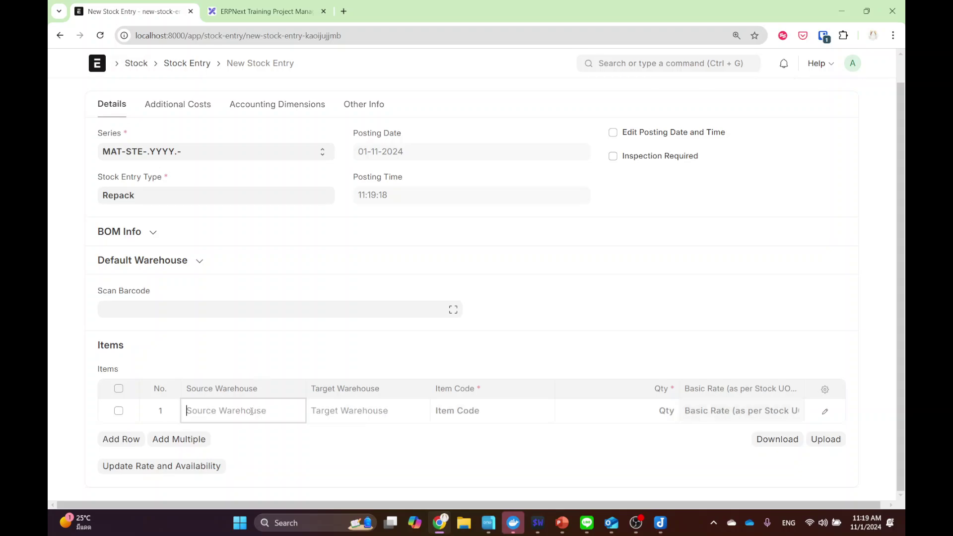
{"action": "scroll", "coordinate": [251, 412], "scroll_direction": "down", "scroll_amount": 2}
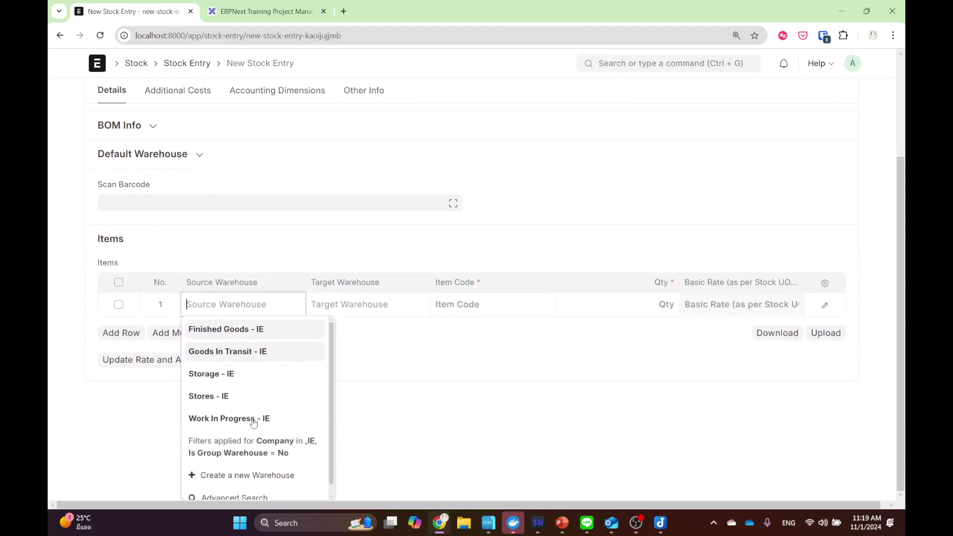
{"action": "left_click", "coordinate": [239, 381]}
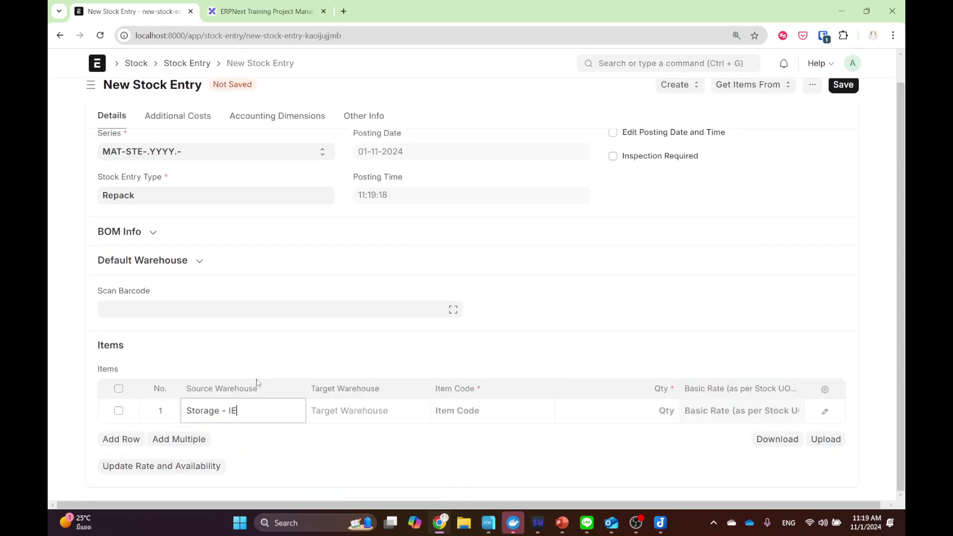
- Load localhost:8000 in a new browser tab beside the stock entry and view the Stock Summary there
{"action": "left_click", "coordinate": [344, 11]}
{"action": "left_click_drag", "start_coordinate": [346, 13], "coordinate": [249, 12]}
{"action": "left_click", "coordinate": [249, 35]}
{"action": "type", "text": "l"}
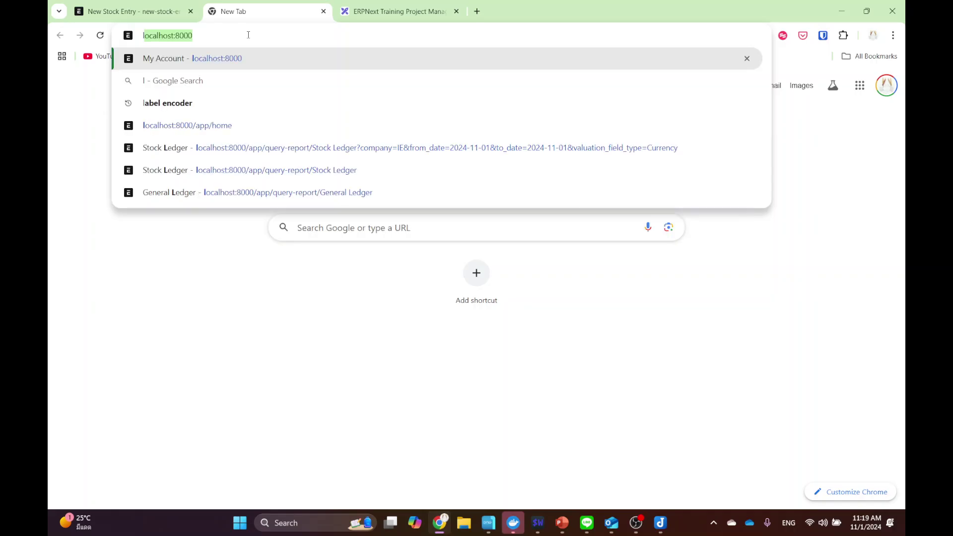
{"action": "type", "text": "ocal"}
{"action": "key", "text": "Return"}
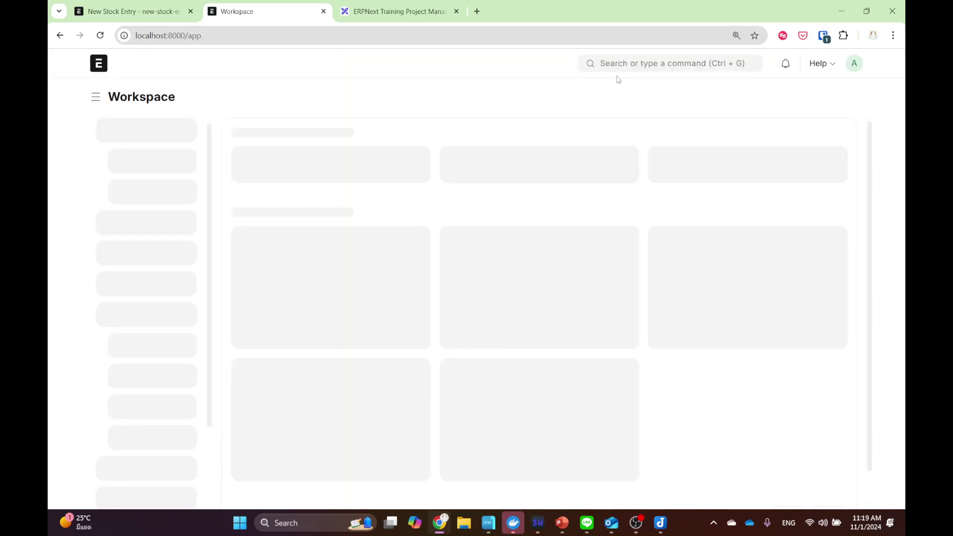
{"action": "left_click", "coordinate": [629, 65]}
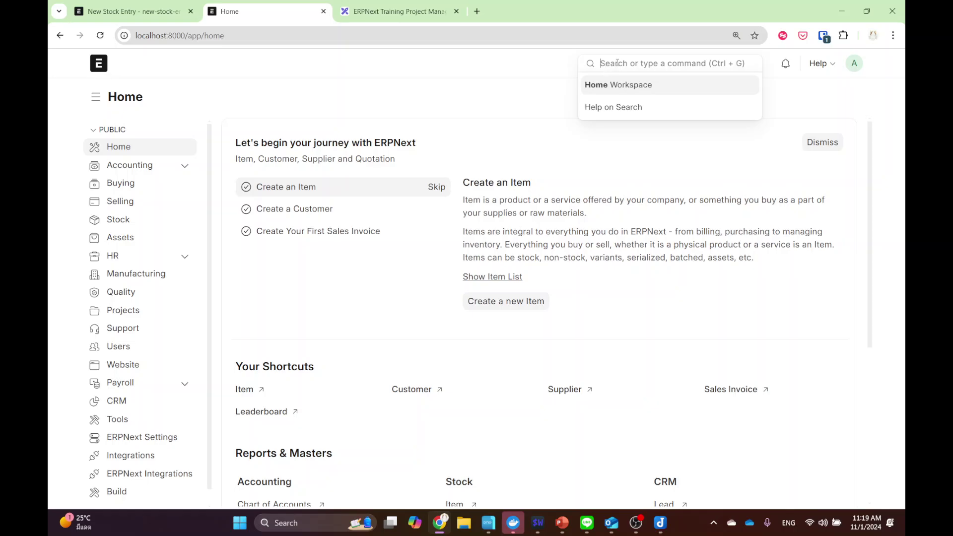
{"action": "type", "text": "stock"}
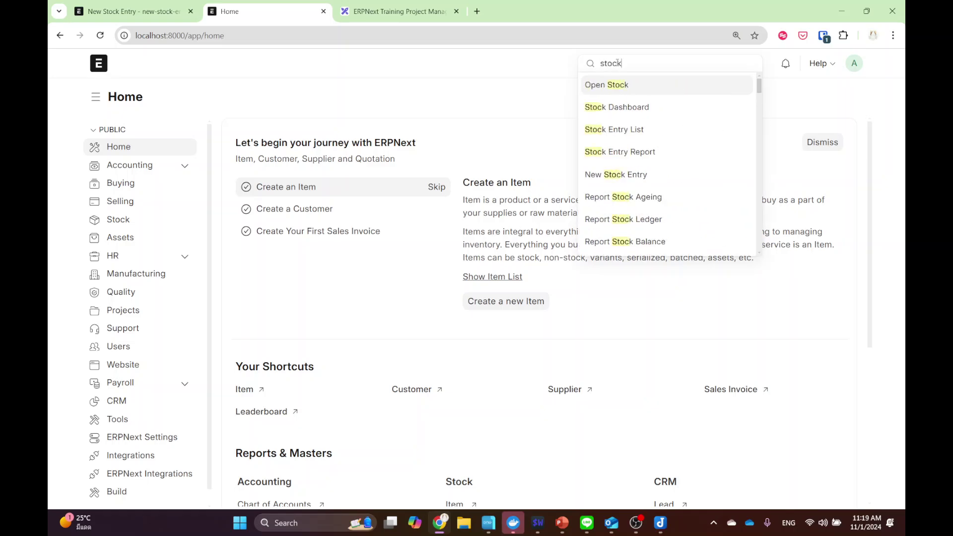
{"action": "type", "text": " sum"}
{"action": "left_click", "coordinate": [624, 85]}
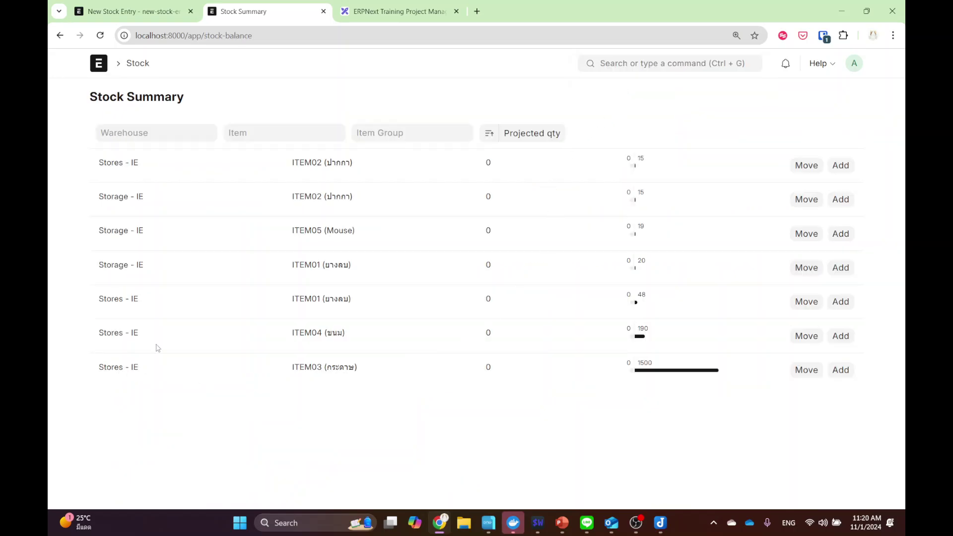
- Return to the unsaved Repack entry and change the first row's source warehouse to Stores - IE
{"action": "key", "text": "ctrl+shift+Tab"}
{"action": "left_click_drag", "start_coordinate": [250, 418], "coordinate": [169, 417]}
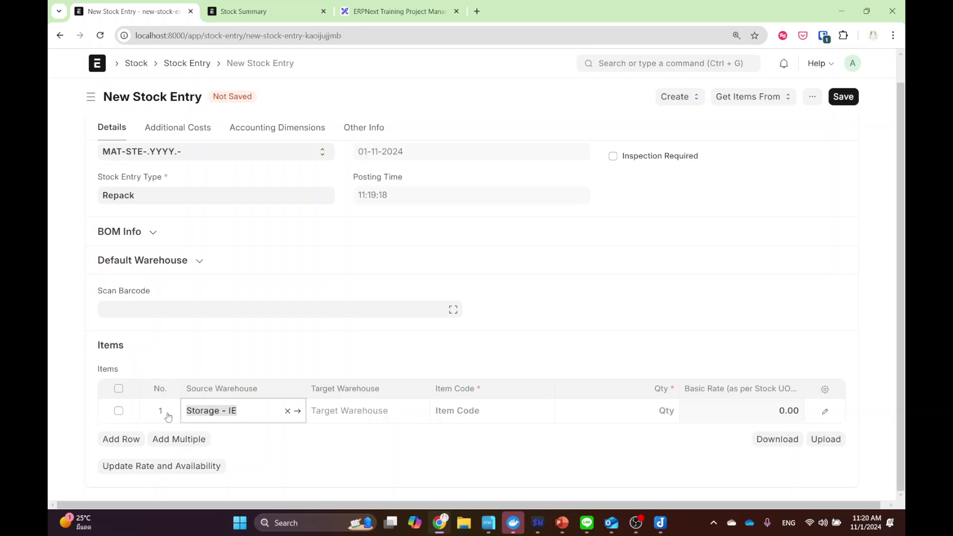
{"action": "type", "text": "Storage"}
{"action": "key", "text": "BackSpace"}
{"action": "key", "text": "BackSpace"}
{"action": "key", "text": "BackSpace"}
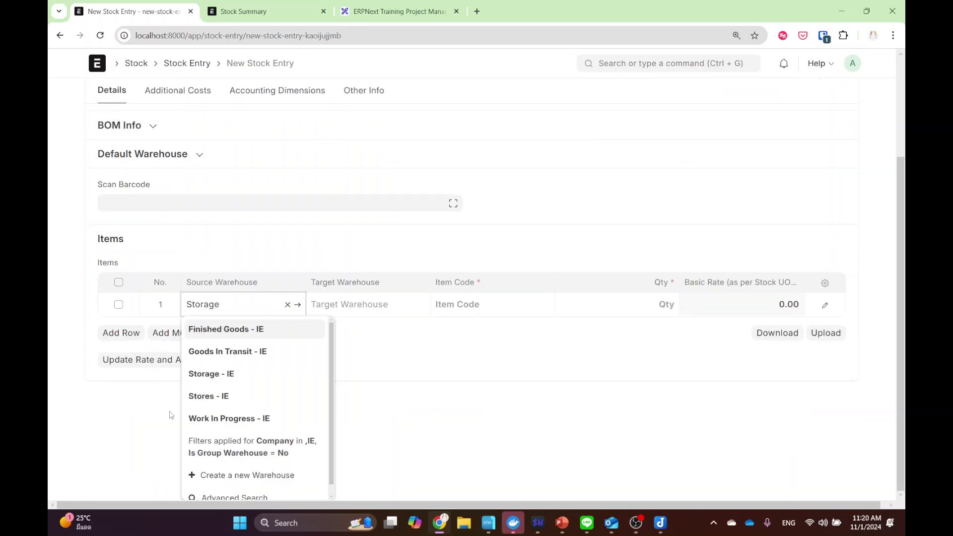
{"action": "type", "text": "e"}
{"action": "left_click", "coordinate": [227, 407]}
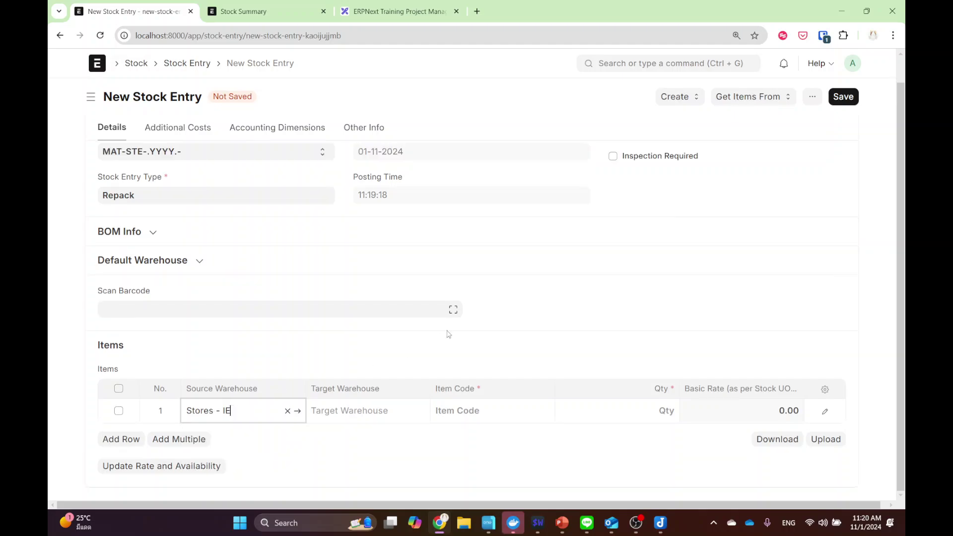
- Set the first item row to ITEM03 with a quantity of 750
{"action": "left_click", "coordinate": [498, 421]}
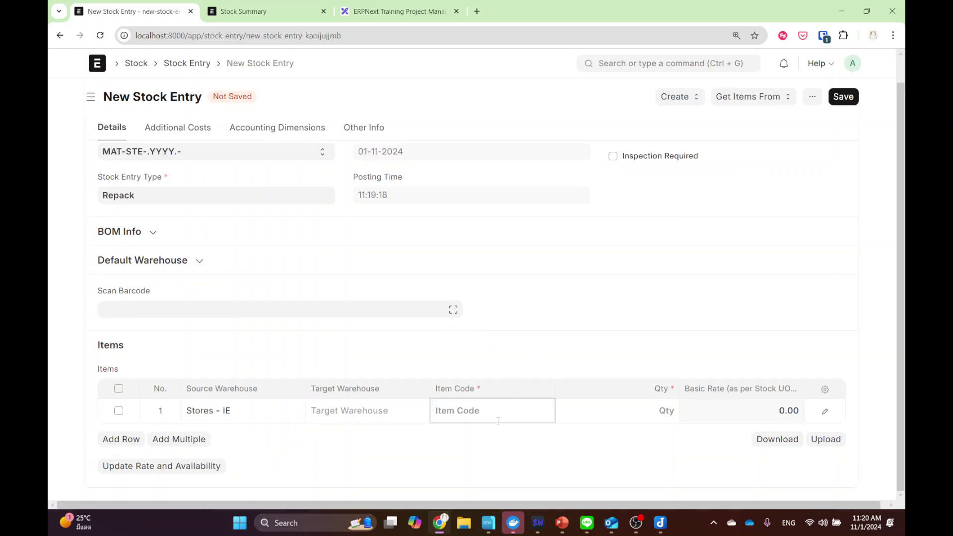
{"action": "left_click", "coordinate": [552, 408]}
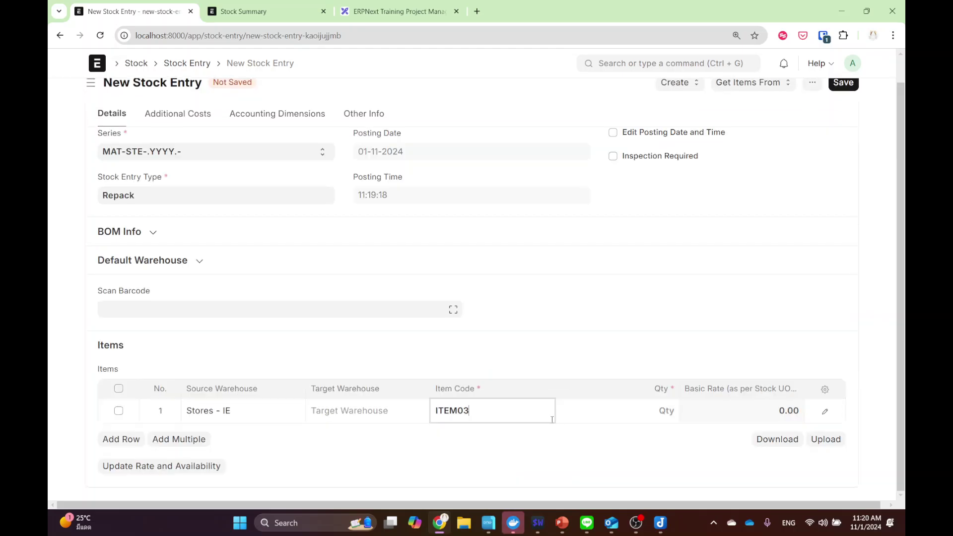
{"action": "left_click", "coordinate": [644, 417]}
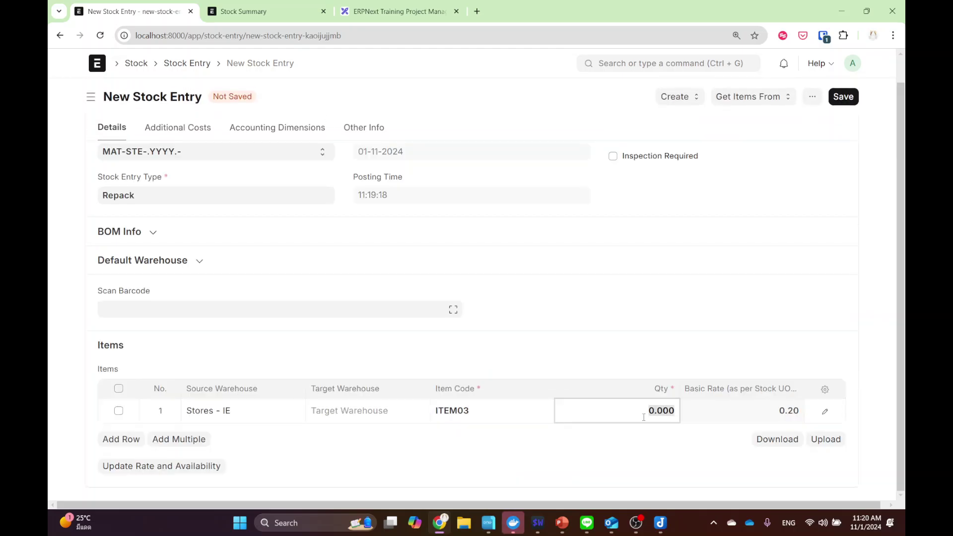
{"action": "type", "text": "750"}
{"action": "left_click", "coordinate": [867, 385]}
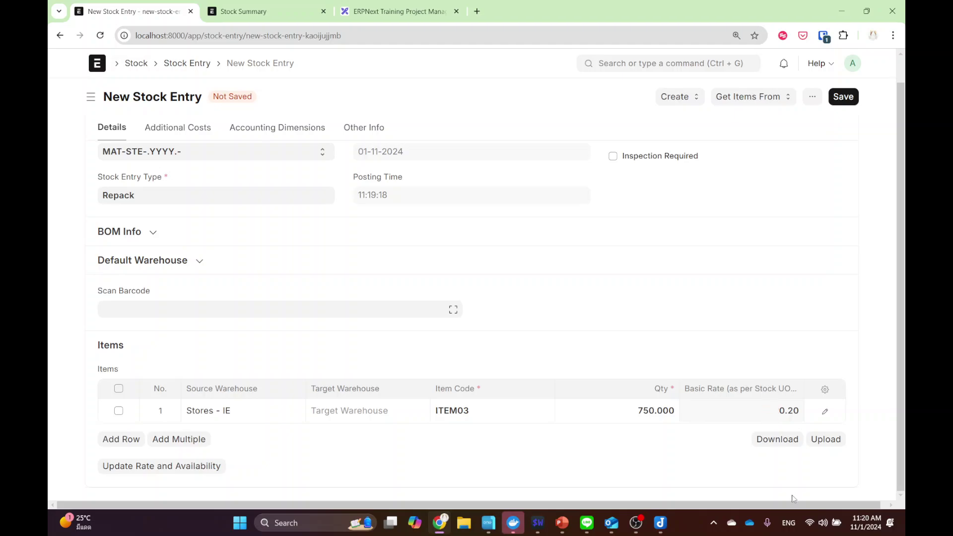
- Add a second item row with Stores - IE as its target warehouse
{"action": "left_click", "coordinate": [119, 439]}
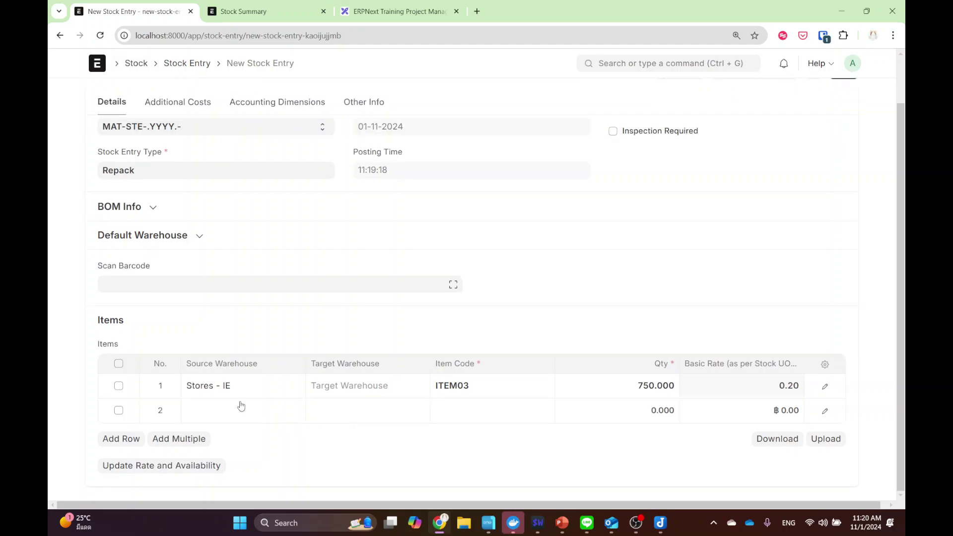
{"action": "left_click", "coordinate": [357, 412]}
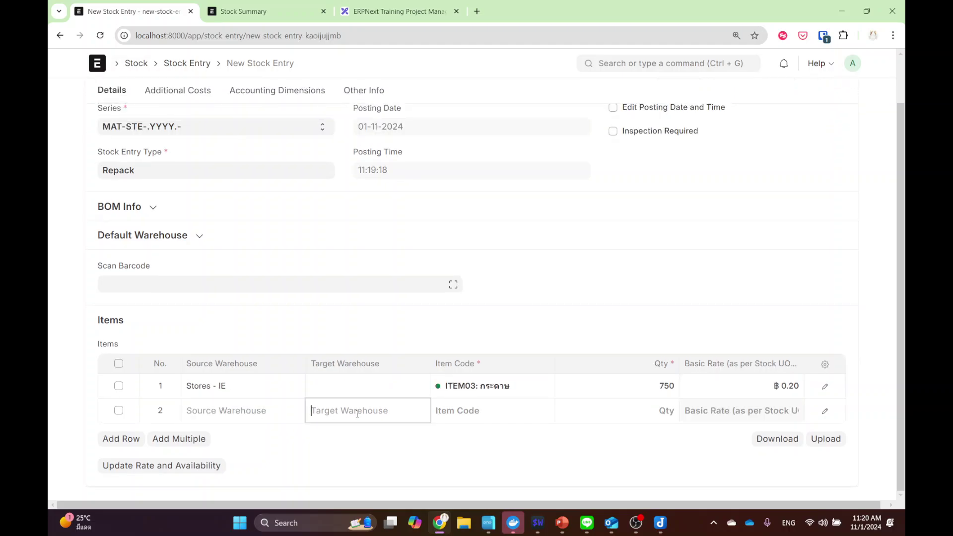
{"action": "type", "text": "Stores"}
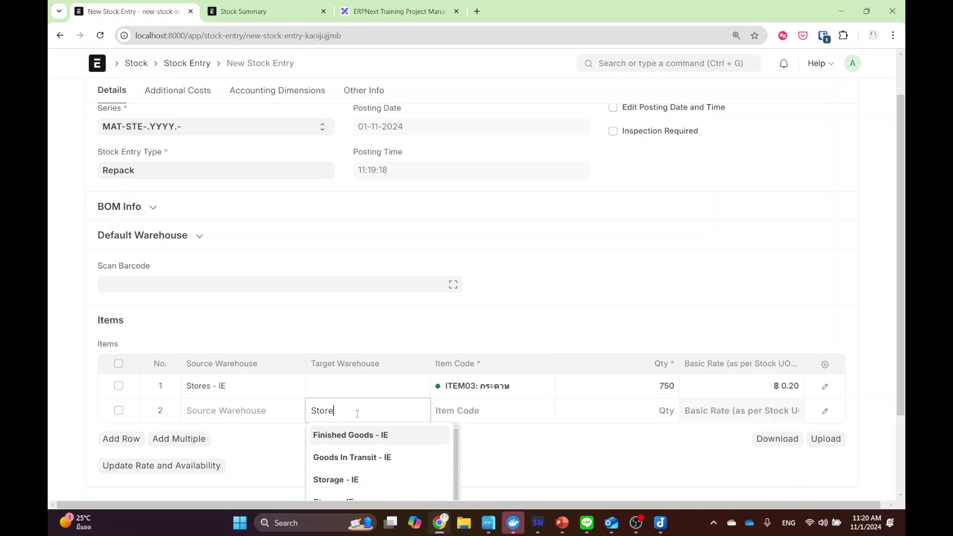
{"action": "left_click", "coordinate": [385, 434]}
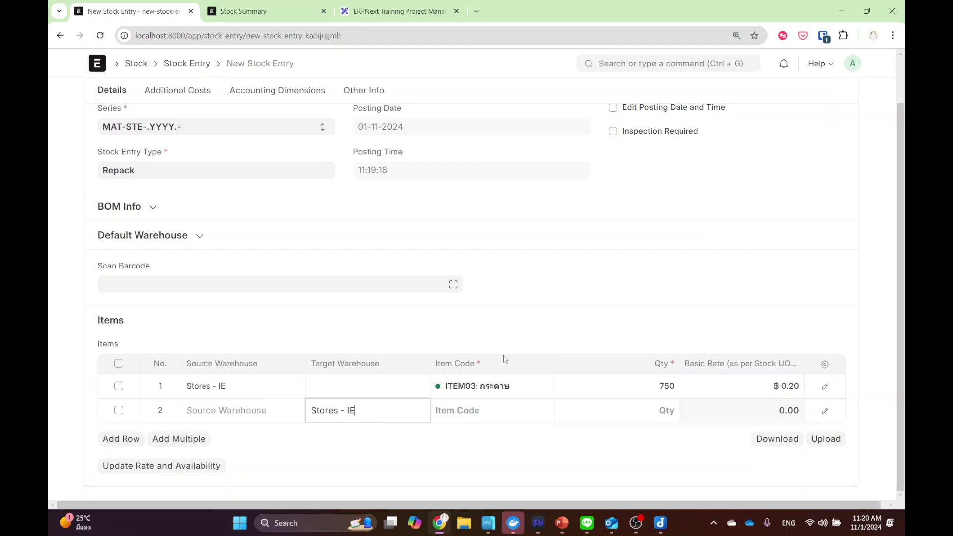
- Choose ITEM006 as the second row's item and set its quantity to 700
{"action": "left_click", "coordinate": [495, 404]}
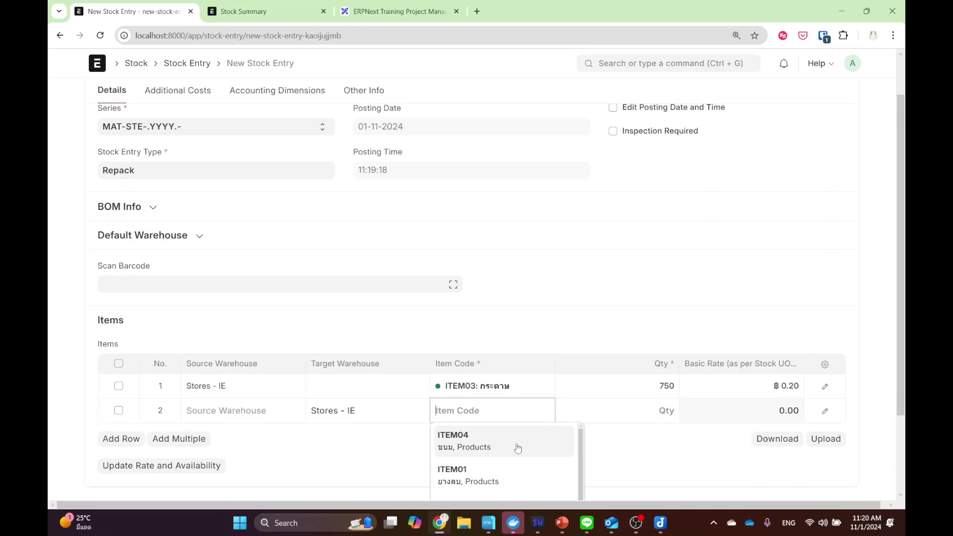
{"action": "scroll", "coordinate": [517, 450], "scroll_direction": "down", "scroll_amount": 2}
{"action": "left_click", "coordinate": [487, 473]}
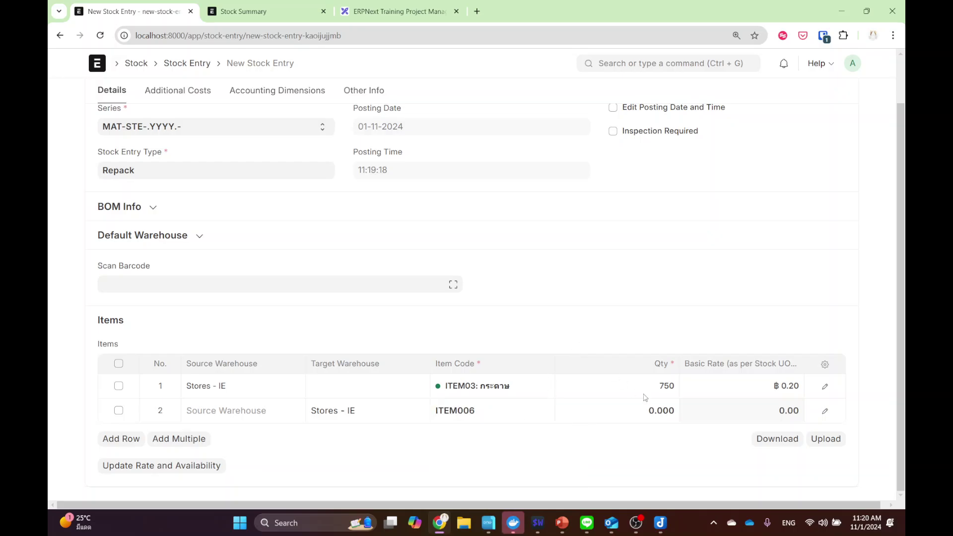
{"action": "left_click", "coordinate": [651, 411]}
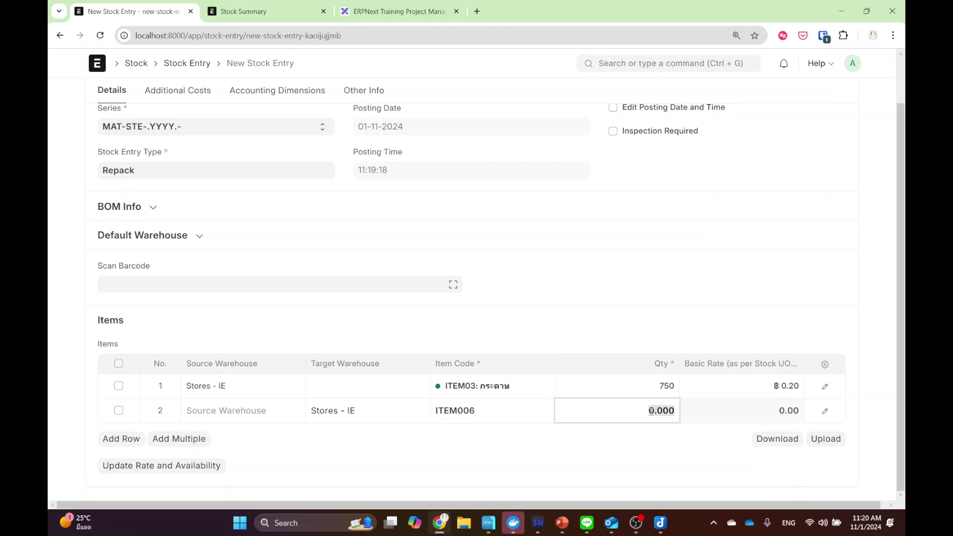
{"action": "type", "text": "700"}
{"action": "left_click", "coordinate": [570, 336]}
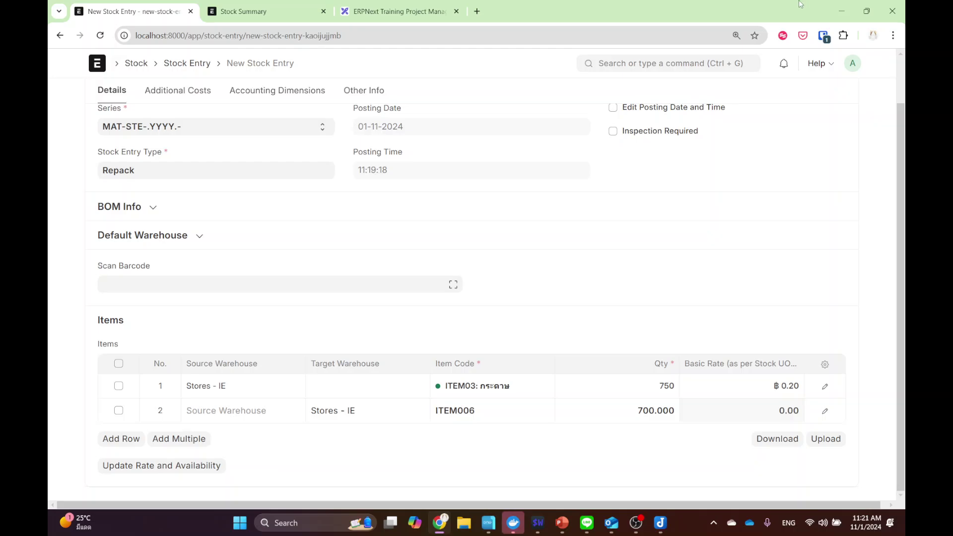
- Check the entry's additional costs section, and save and submit the Repack entry
{"action": "left_click", "coordinate": [185, 91]}
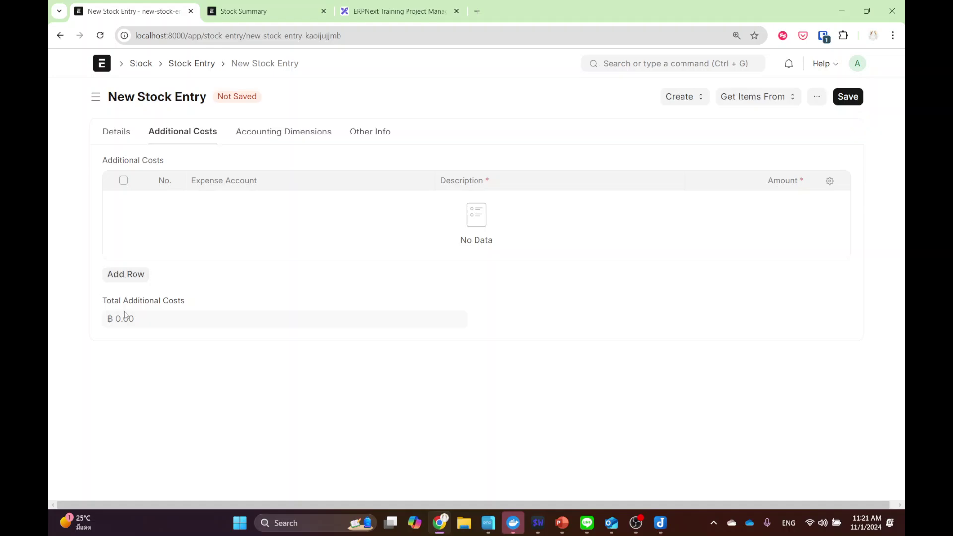
{"action": "left_click", "coordinate": [117, 130]}
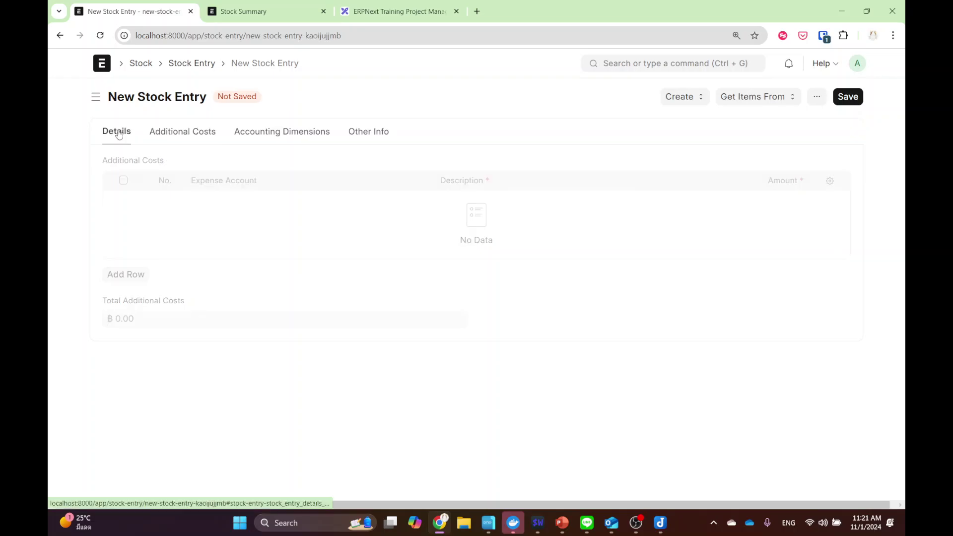
{"action": "scroll", "coordinate": [526, 388], "scroll_direction": "down", "scroll_amount": 1}
{"action": "scroll", "coordinate": [761, 174], "scroll_direction": "up", "scroll_amount": 2}
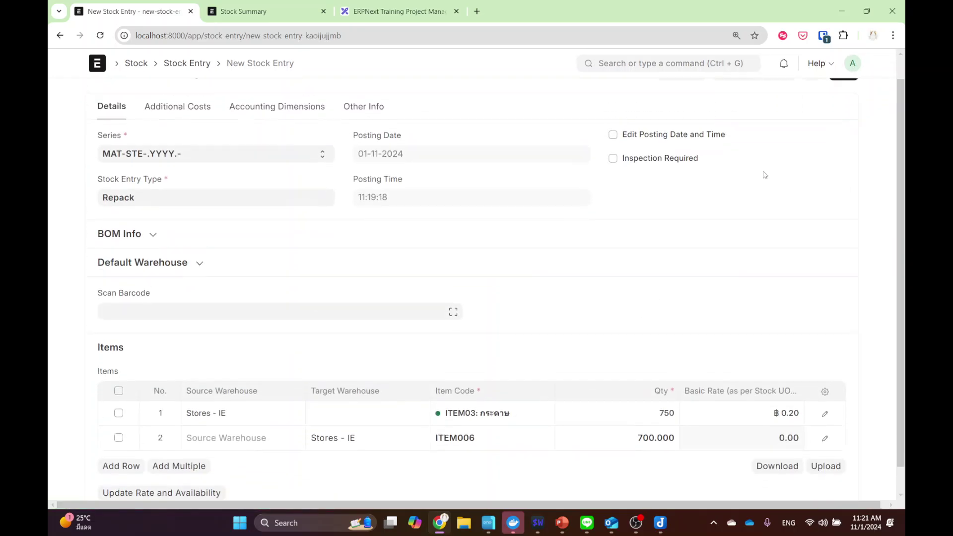
{"action": "left_click", "coordinate": [841, 98]}
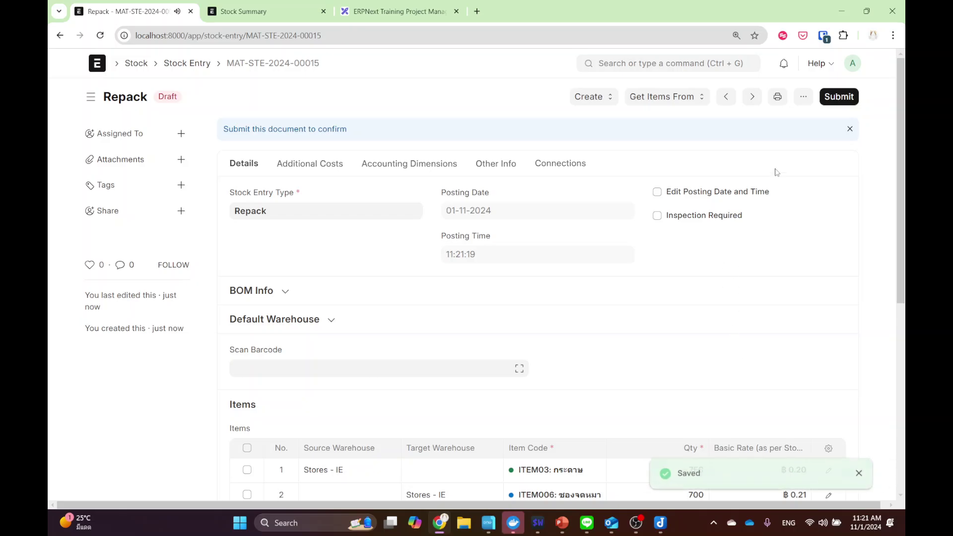
{"action": "left_click", "coordinate": [838, 96]}
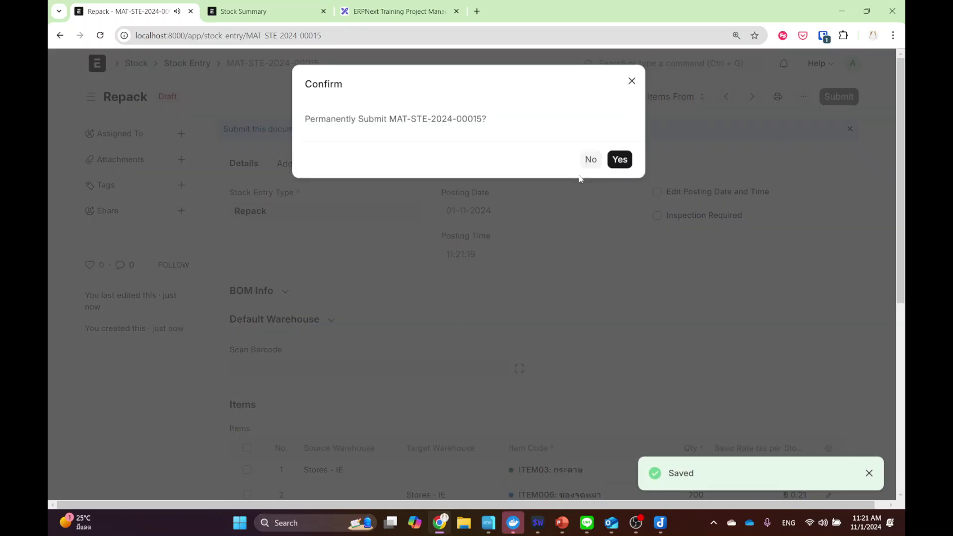
{"action": "left_click", "coordinate": [627, 161]}
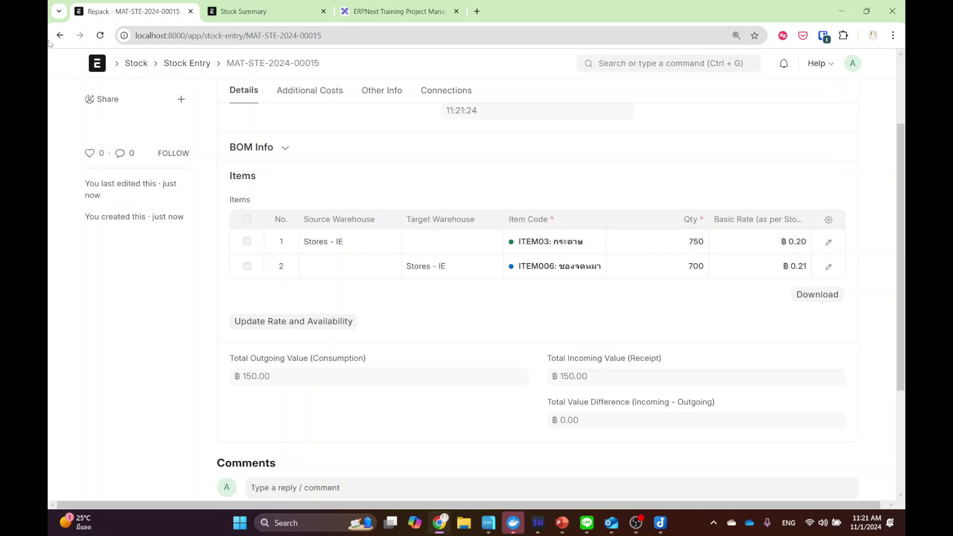
- Generate a new Stock Balance report in the Stock Summary browser tab and examine the items' balance, in/out and valuation columns
{"action": "left_click", "coordinate": [280, 11]}
{"action": "left_click", "coordinate": [682, 60]}
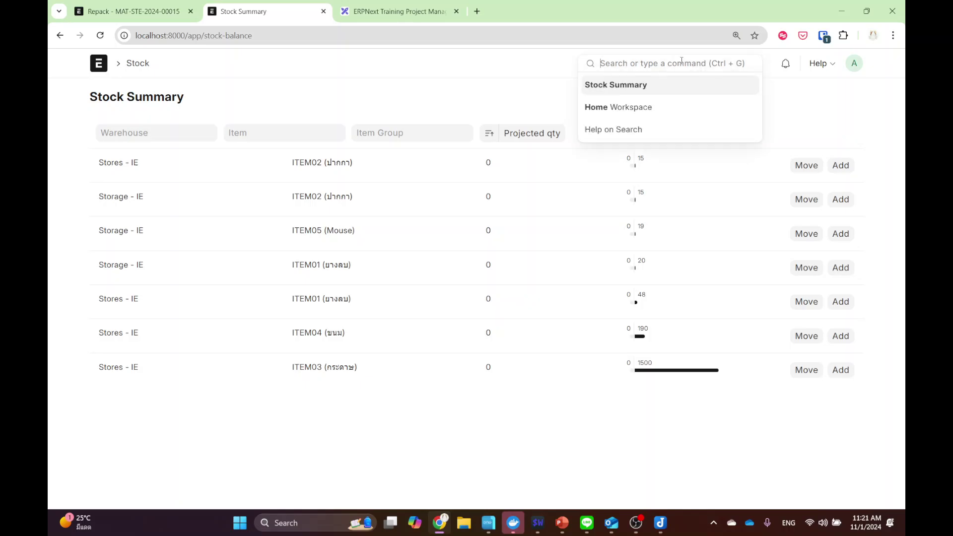
{"action": "type", "text": "stock ba"}
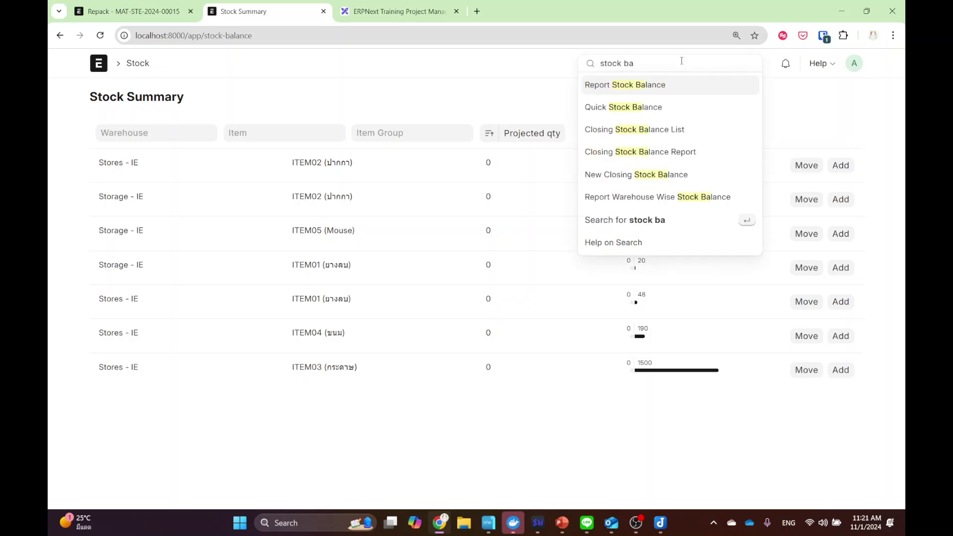
{"action": "left_click", "coordinate": [638, 89]}
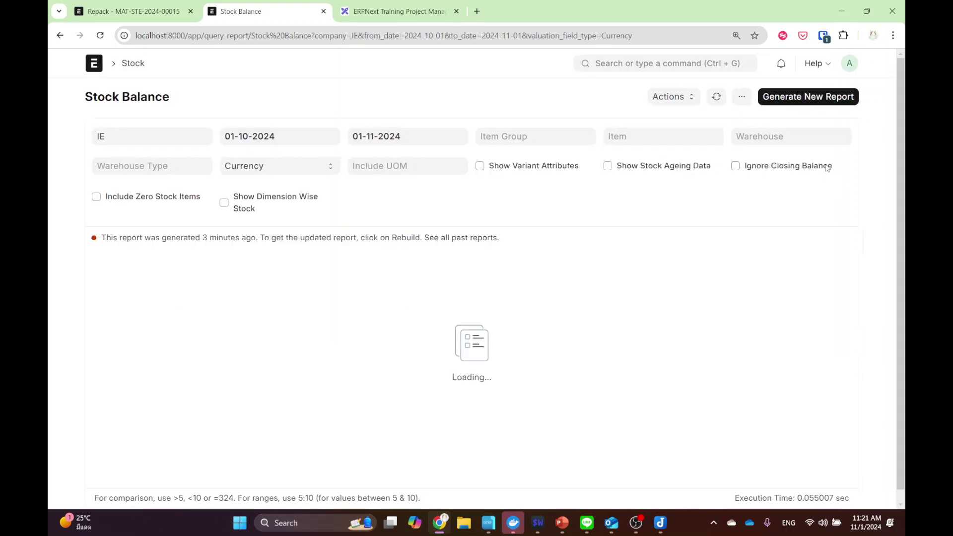
{"action": "left_click", "coordinate": [808, 96]}
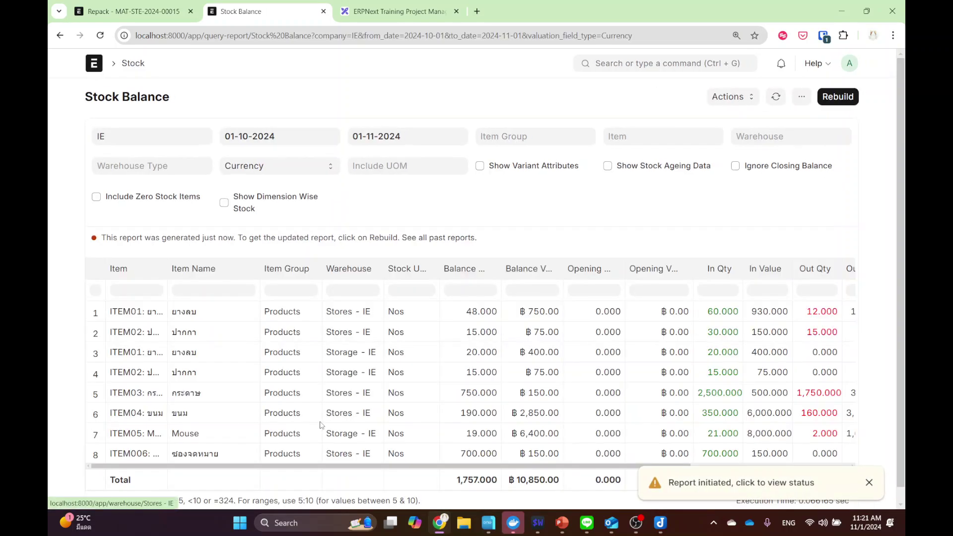
{"action": "scroll", "coordinate": [320, 425], "scroll_direction": "down", "scroll_amount": 1}
{"action": "scroll", "coordinate": [273, 453], "scroll_direction": "right", "scroll_amount": 3}
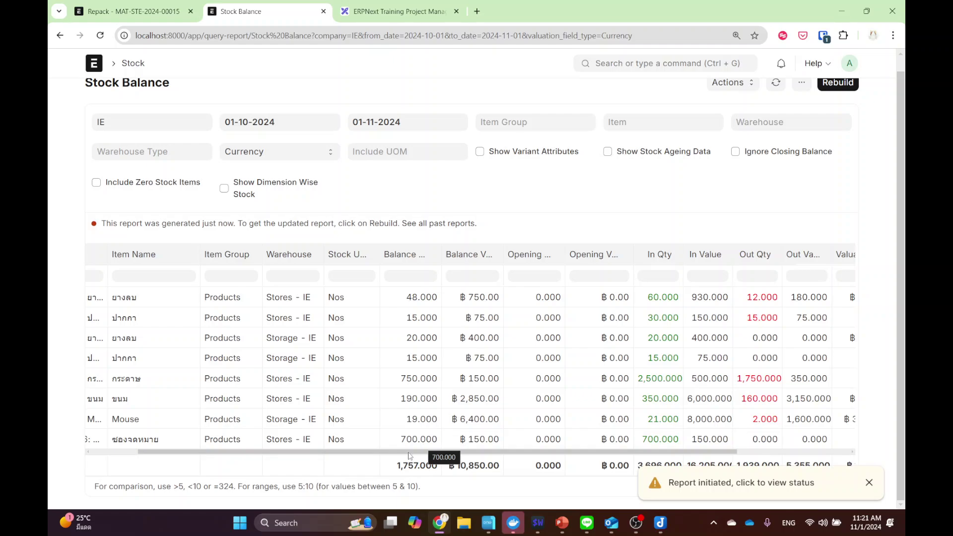
{"action": "scroll", "coordinate": [645, 442], "scroll_direction": "right", "scroll_amount": 3}
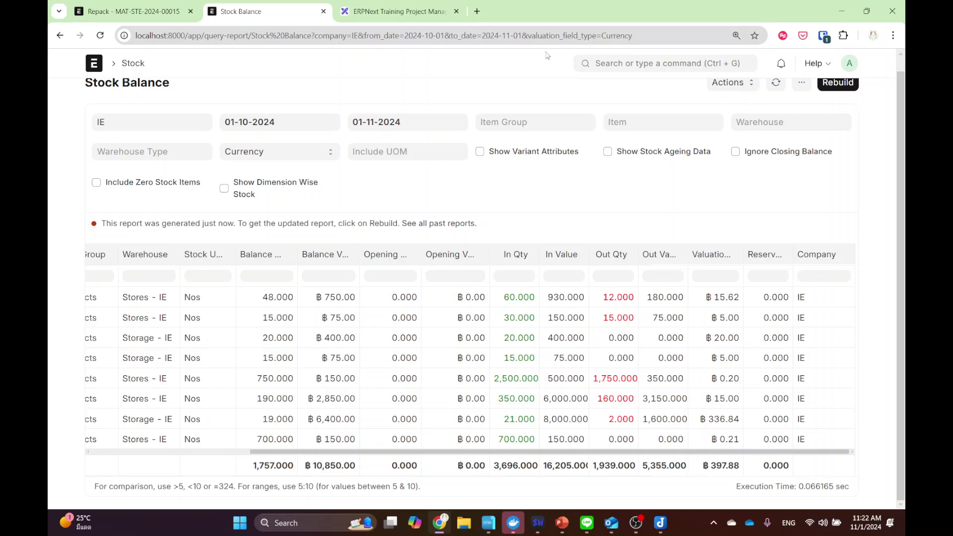
- Try to find the job queue page by searching for "que", "job queue" and "queu"
{"action": "left_click", "coordinate": [633, 60]}
{"action": "type", "text": "que"}
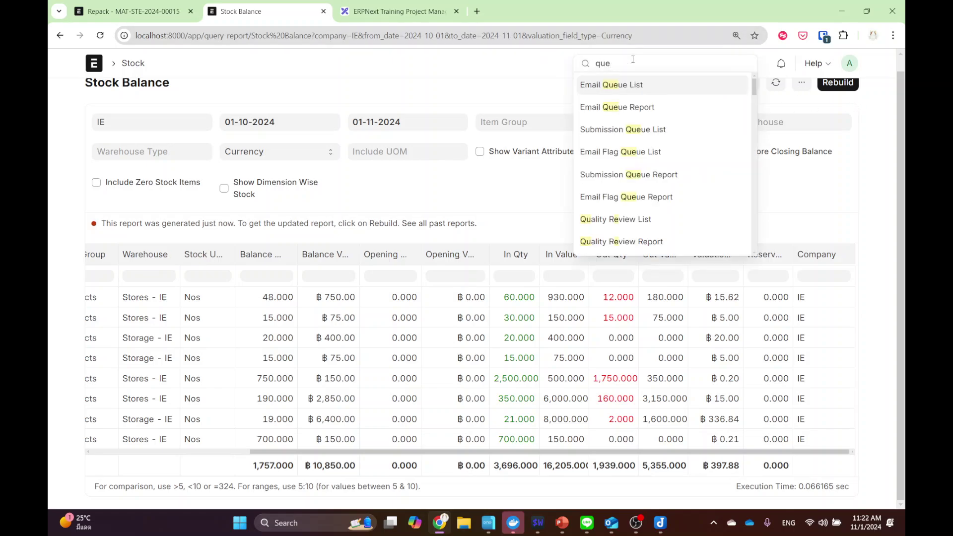
{"action": "key", "text": "BackSpace"}
{"action": "key", "text": "BackSpace"}
{"action": "key", "text": "BackSpace"}
{"action": "type", "text": "job"}
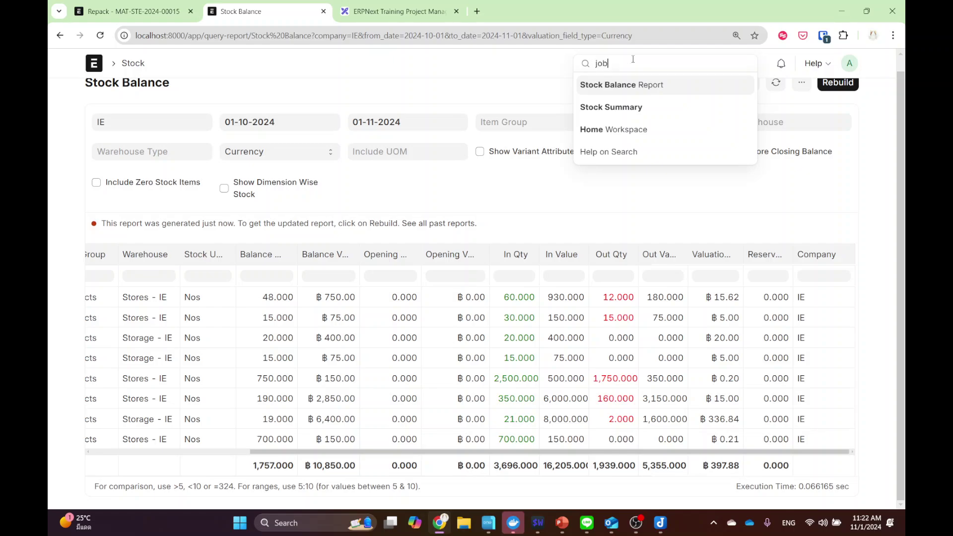
{"action": "type", "text": " queue"}
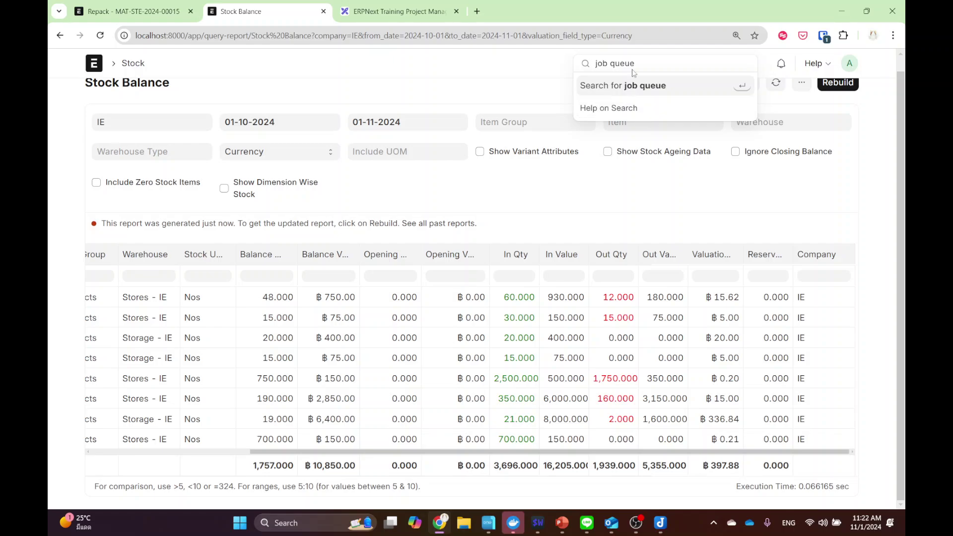
{"action": "left_click_drag", "start_coordinate": [635, 64], "coordinate": [570, 66]}
{"action": "type", "text": "queu"}
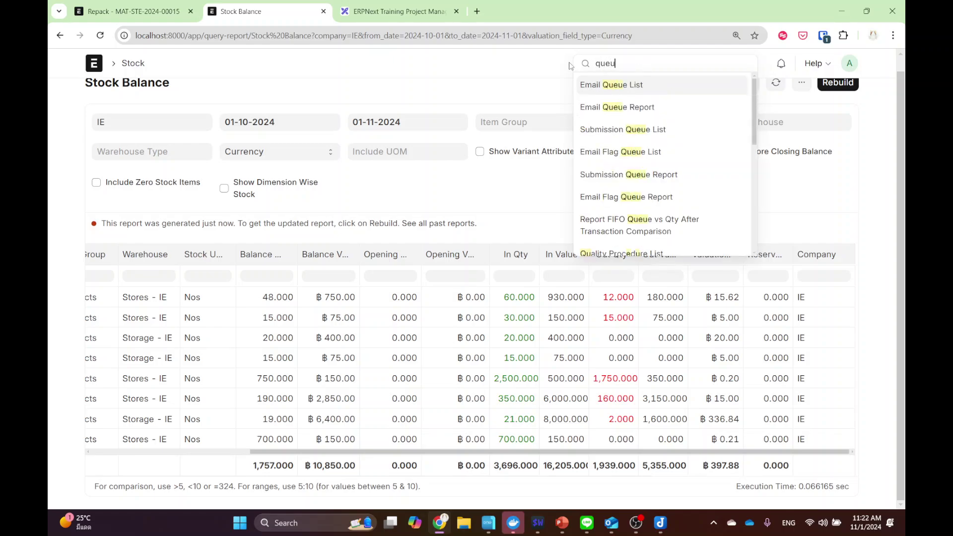
{"action": "scroll", "coordinate": [682, 189], "scroll_direction": "down", "scroll_amount": 1}
{"action": "scroll", "coordinate": [681, 189], "scroll_direction": "down", "scroll_amount": 3}
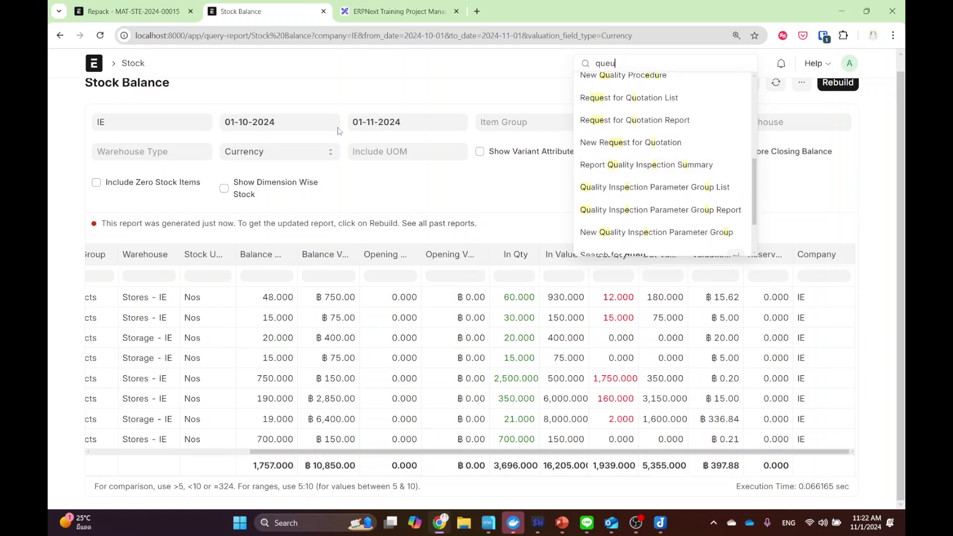
- Open the Background Jobs list from the System Logs section of the Build workspace
{"action": "left_click", "coordinate": [94, 63]}
{"action": "scroll", "coordinate": [153, 311], "scroll_direction": "down", "scroll_amount": 1}
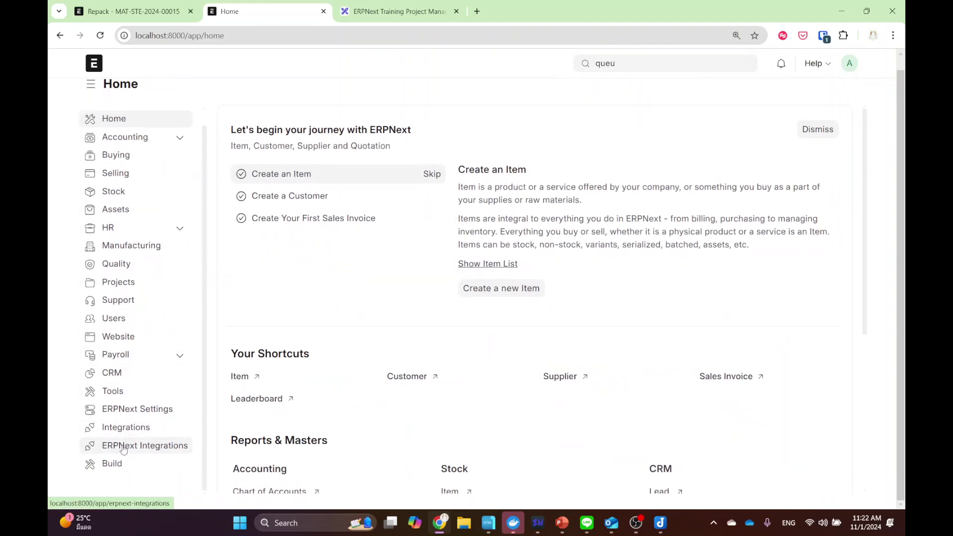
{"action": "left_click", "coordinate": [122, 468]}
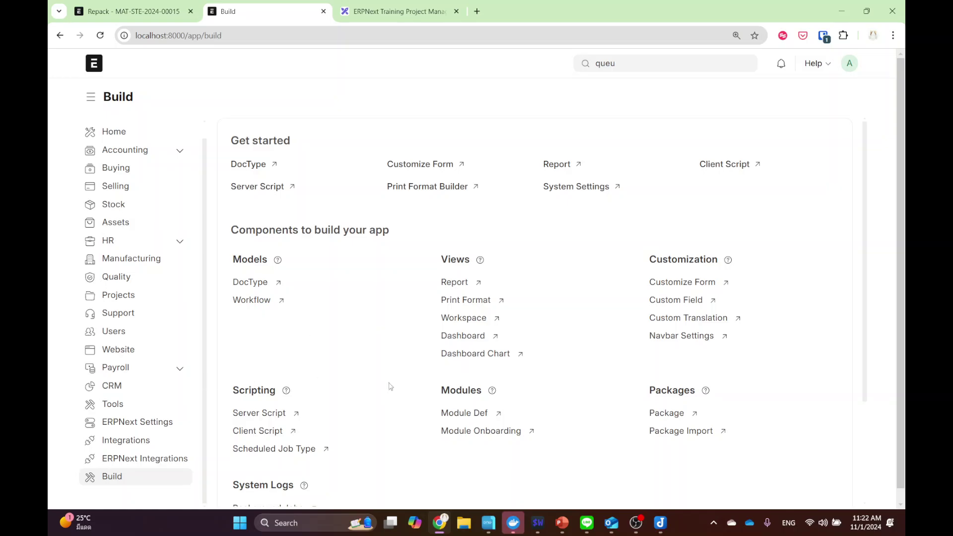
{"action": "scroll", "coordinate": [389, 388], "scroll_direction": "down", "scroll_amount": 3}
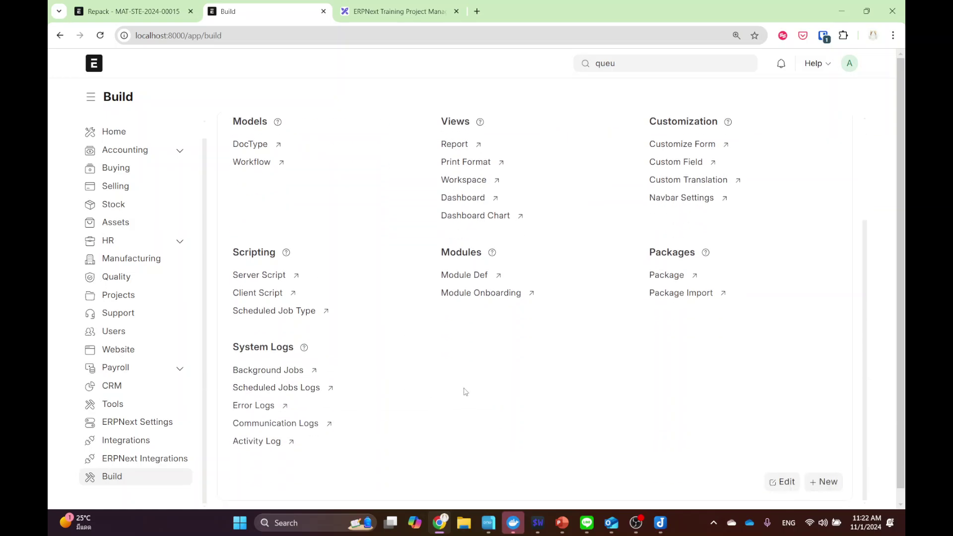
{"action": "left_click", "coordinate": [264, 371]}
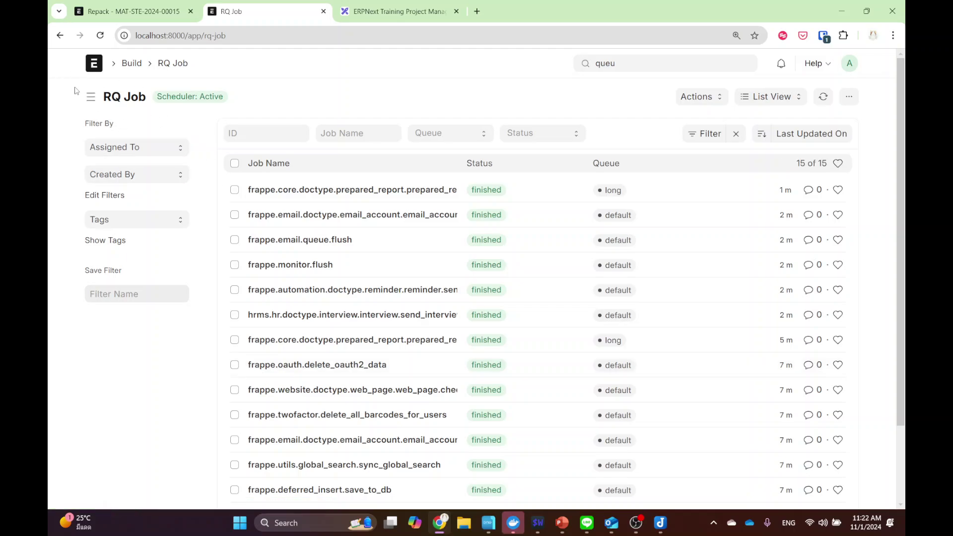
- Search the application for "RQ" and dismiss the suggestions to return to the RQ Job list
{"action": "double_click", "coordinate": [652, 59]}
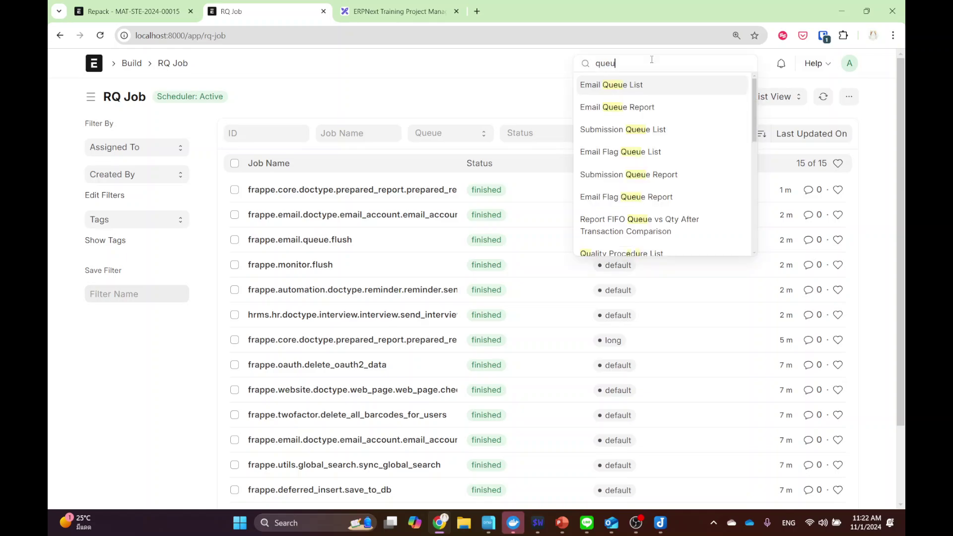
{"action": "type", "text": "RQ"}
{"action": "left_click", "coordinate": [454, 96]}
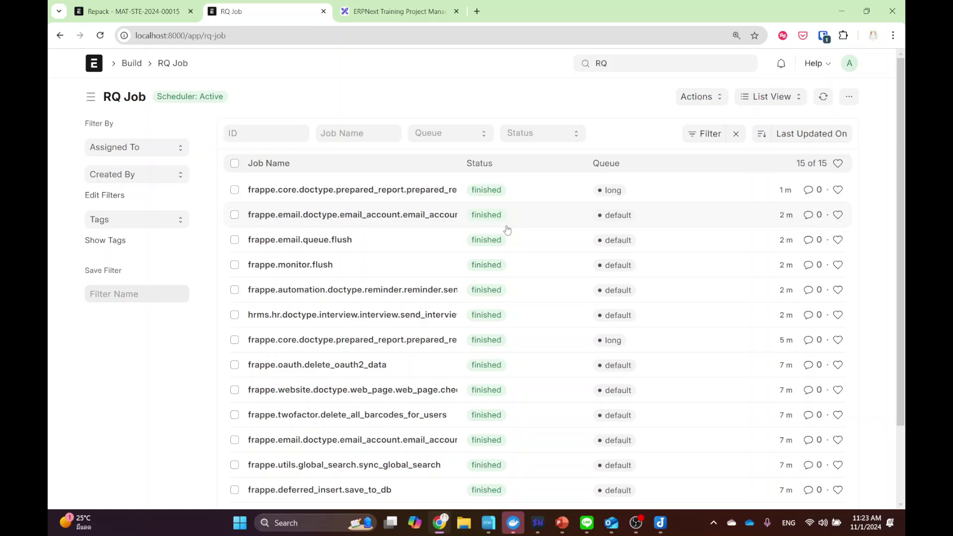
- Open the Scheduled Jobs Logs from the Build workspace and return to the Repack stock entry
{"action": "left_click", "coordinate": [56, 35]}
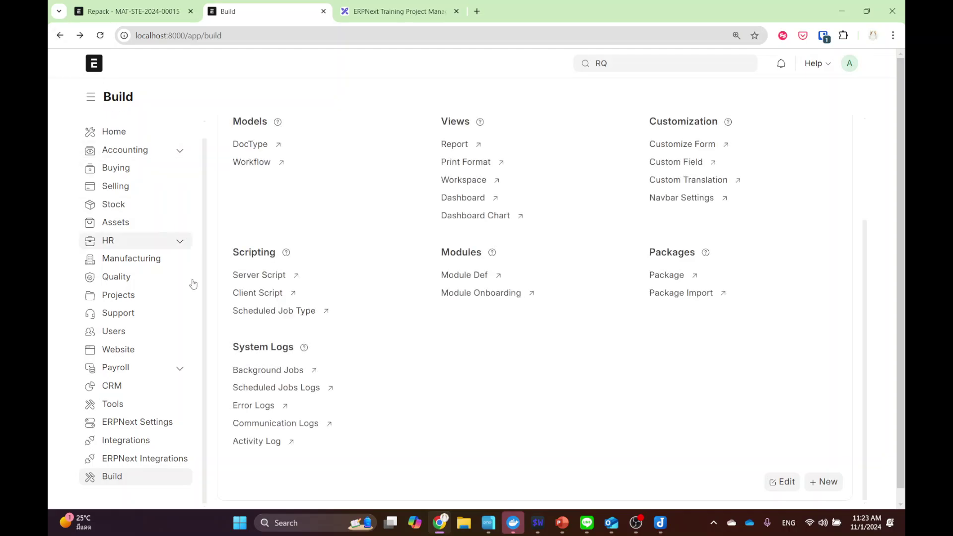
{"action": "left_click", "coordinate": [252, 392]}
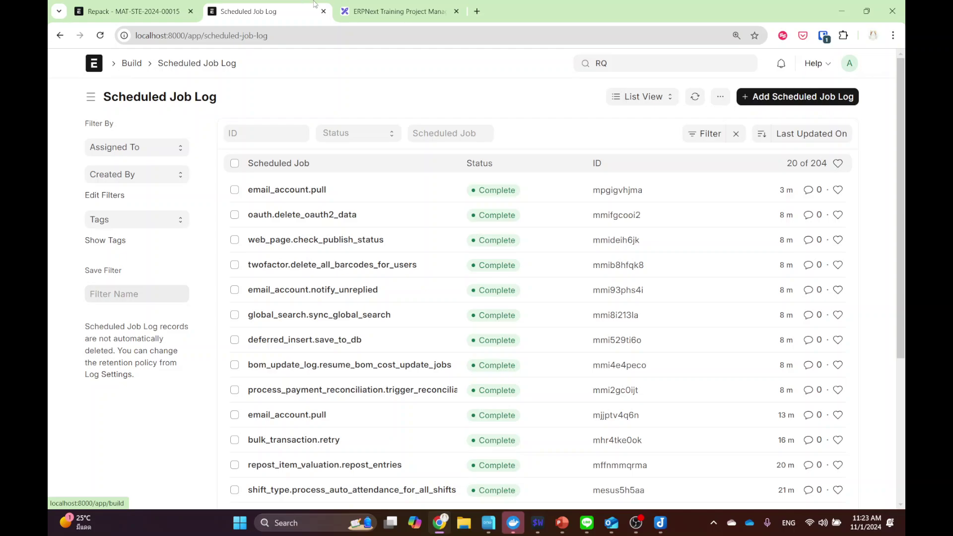
{"action": "left_click", "coordinate": [130, 10]}
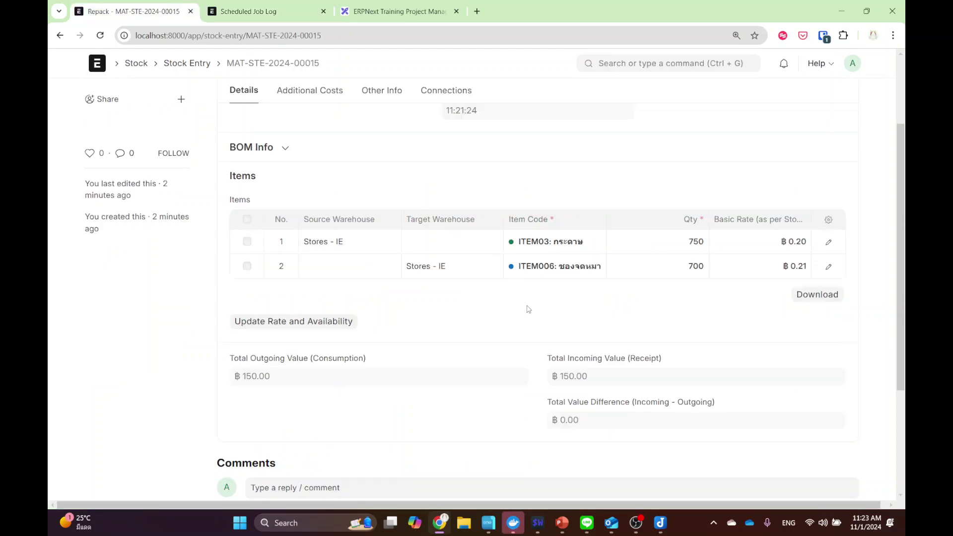
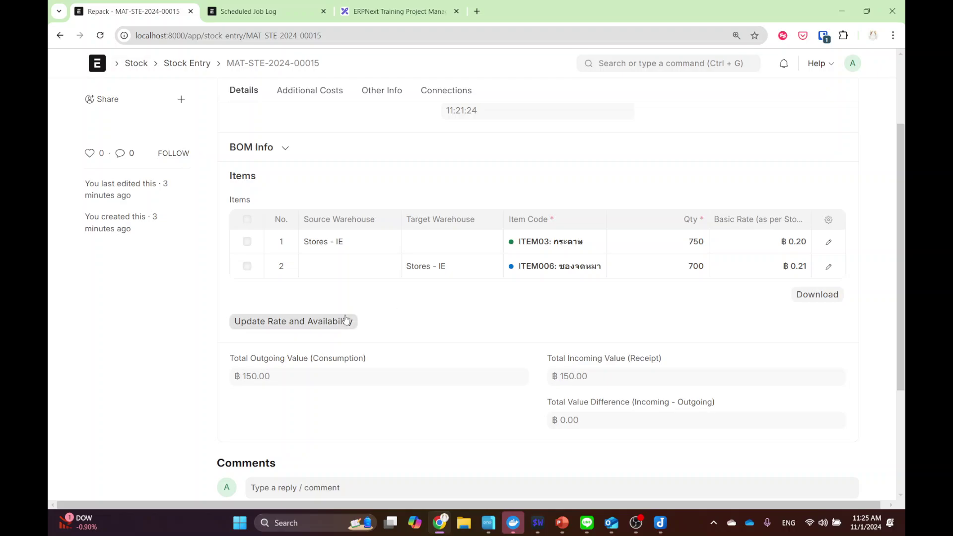
- Leave the Repack entry and open the Item list from the Stock workspace
{"action": "left_click", "coordinate": [186, 66]}
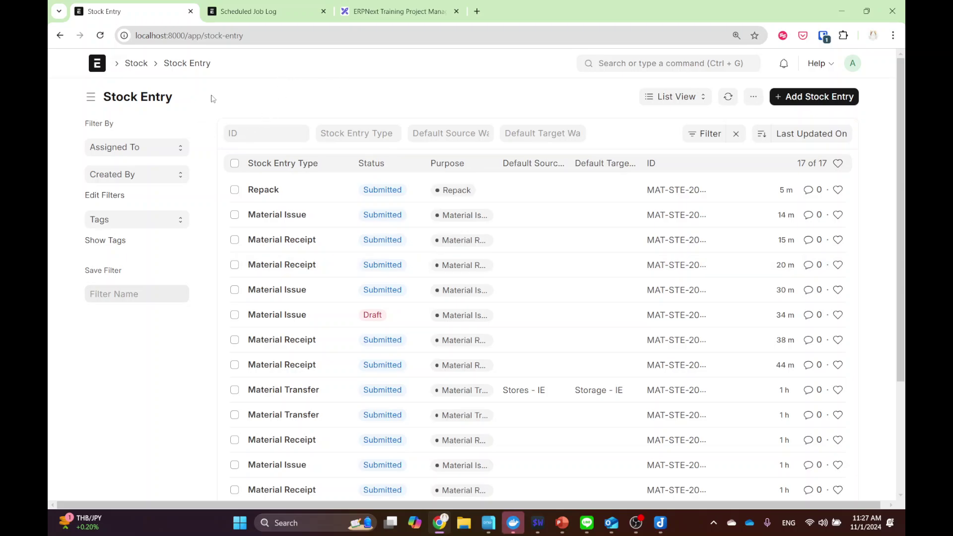
{"action": "left_click", "coordinate": [103, 68]}
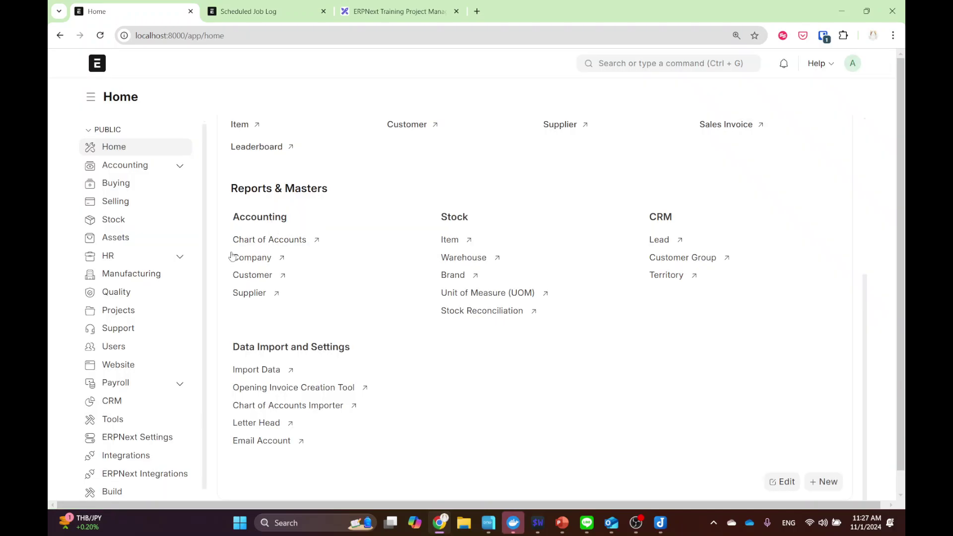
{"action": "scroll", "coordinate": [178, 277], "scroll_direction": "down", "scroll_amount": 1}
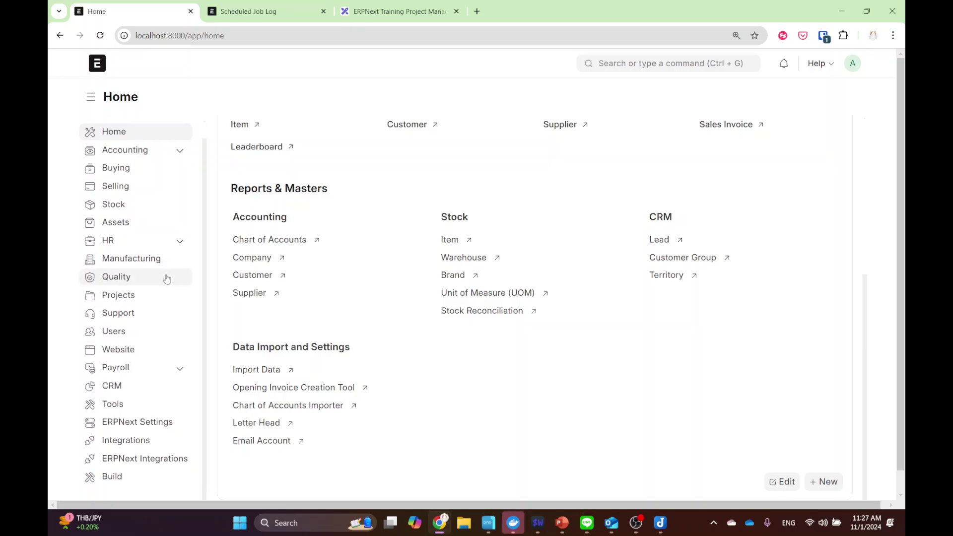
{"action": "scroll", "coordinate": [166, 277], "scroll_direction": "up", "scroll_amount": 1}
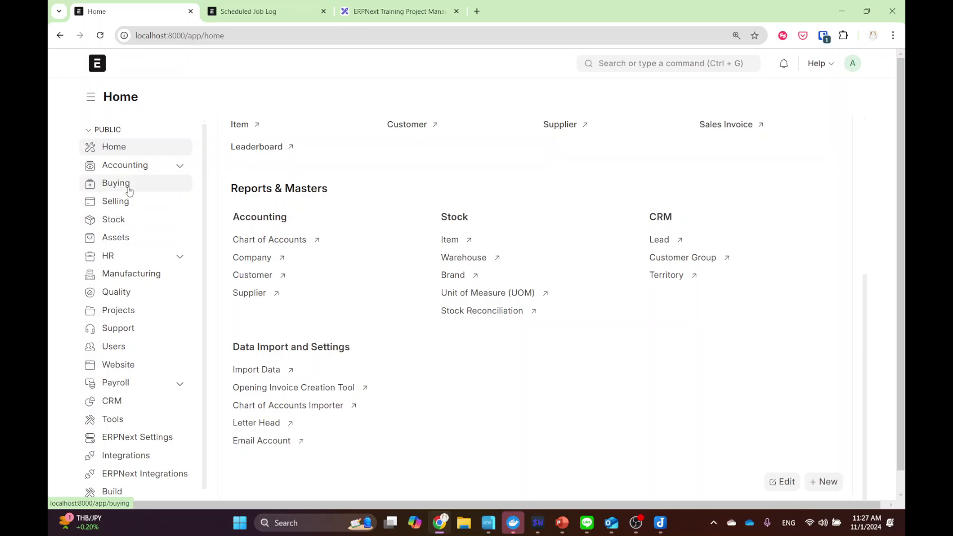
{"action": "left_click", "coordinate": [121, 220]}
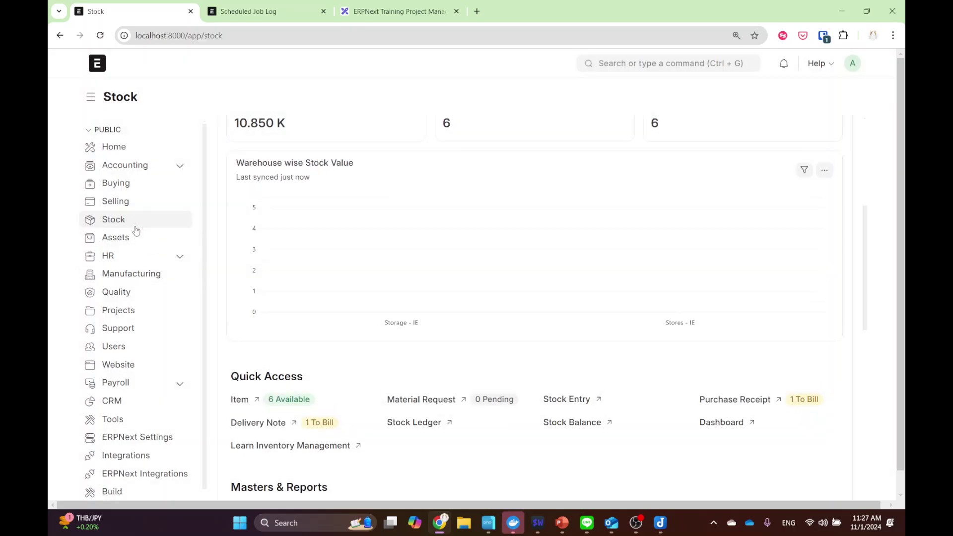
{"action": "left_click", "coordinate": [128, 203]}
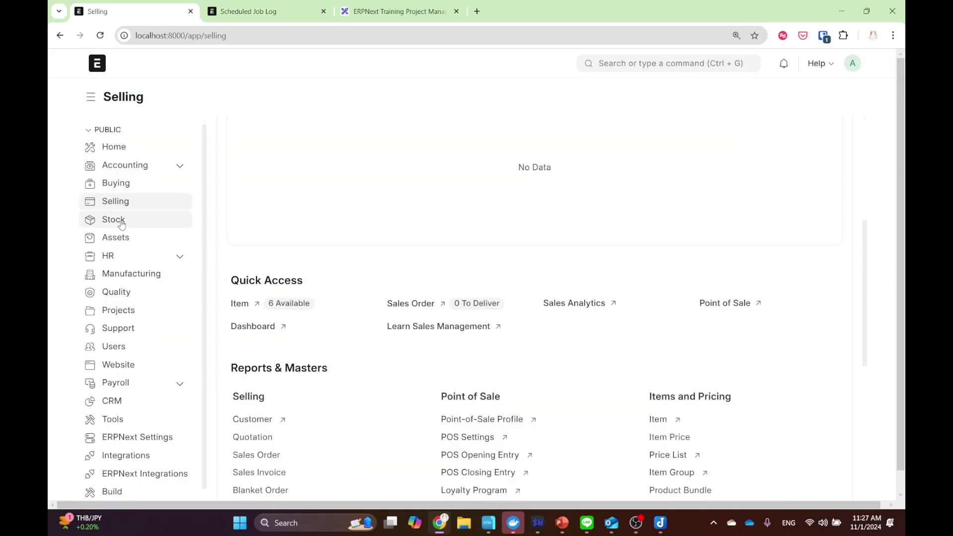
{"action": "left_click", "coordinate": [121, 219]}
{"action": "scroll", "coordinate": [293, 258], "scroll_direction": "down", "scroll_amount": 1}
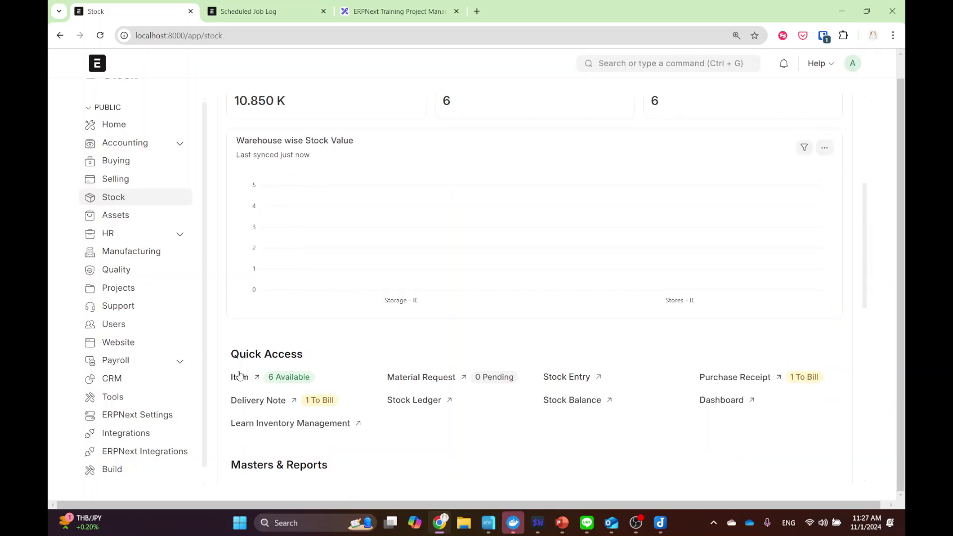
{"action": "left_click", "coordinate": [242, 375]}
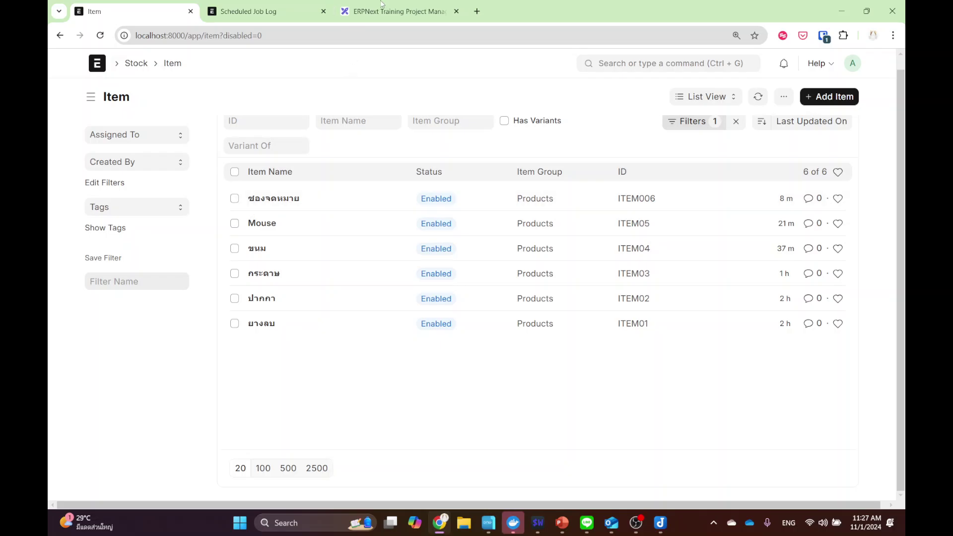
- Start a new item in the full form and set its item code to ITEM007
{"action": "left_click", "coordinate": [838, 97]}
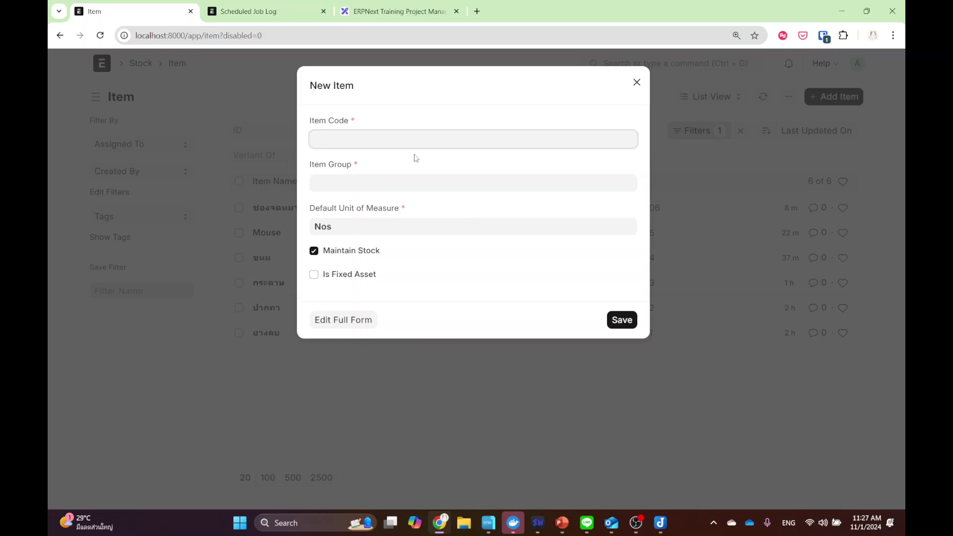
{"action": "left_click", "coordinate": [354, 323]}
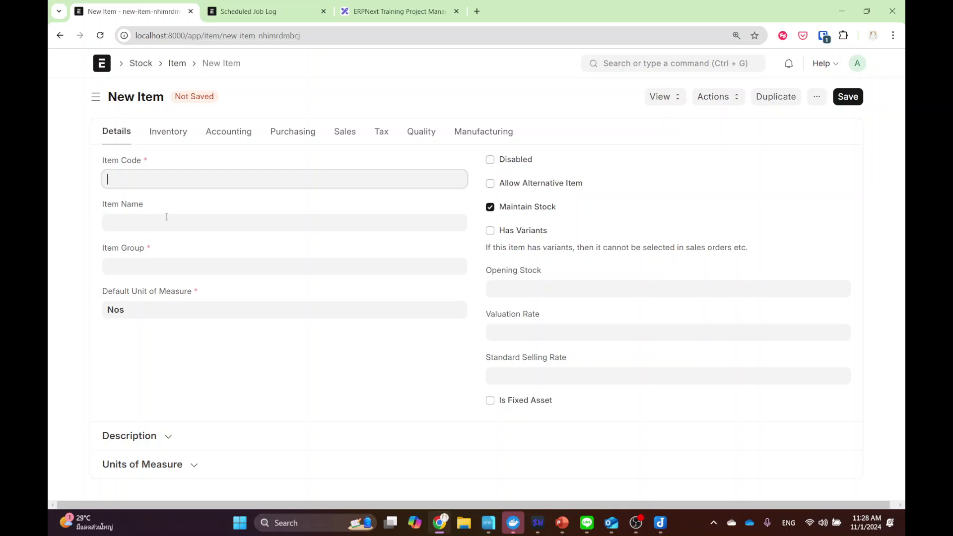
{"action": "type", "text": "Mouse Gift Pack"}
{"action": "left_click_drag", "start_coordinate": [196, 183], "coordinate": [48, 173]}
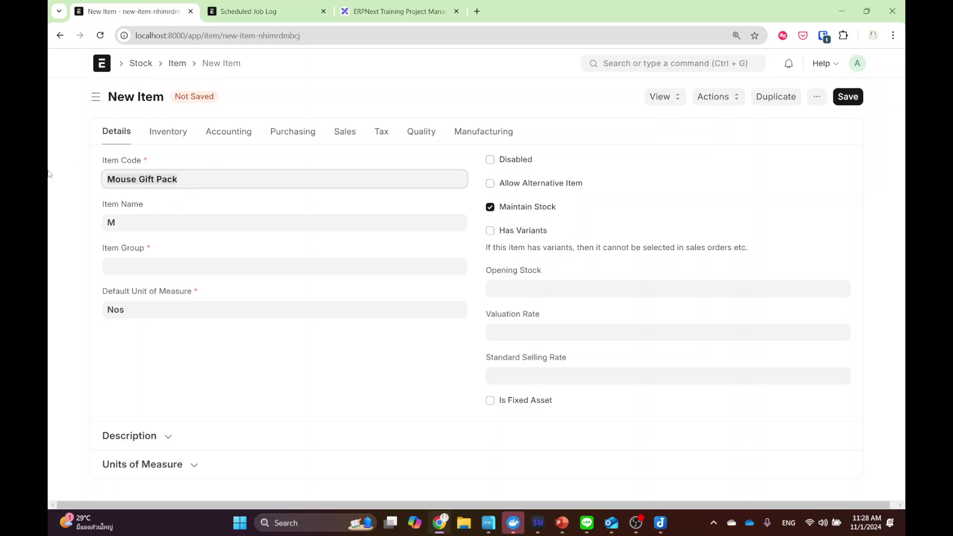
{"action": "type", "text": "ITEM"}
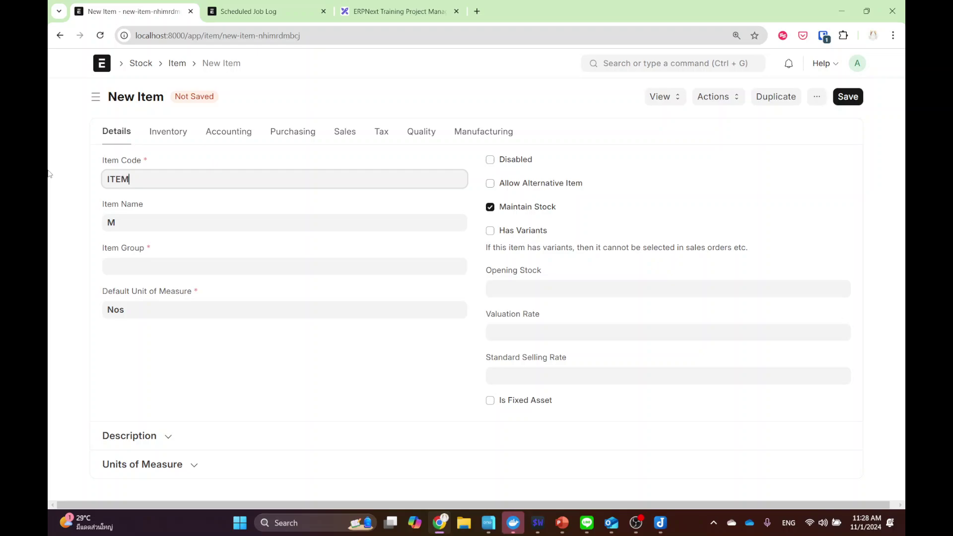
{"action": "type", "text": "007"}
{"action": "key", "text": "Tab"}
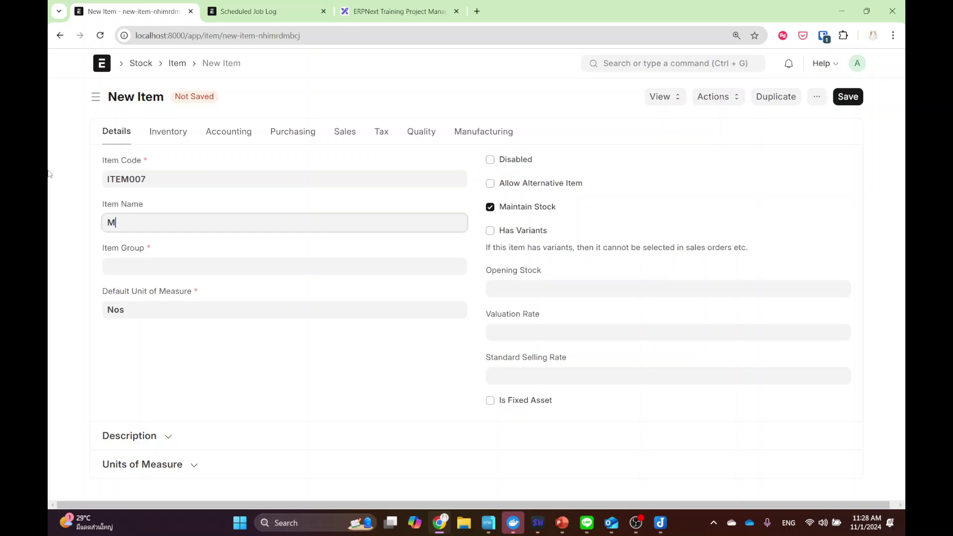
- Set the new item's name to "Mouse Gift Pack"
{"action": "key", "text": "BackSpace"}
{"action": "key", "text": "alt+shift"}
{"action": "type", "text": "?"}
{"action": "key", "text": "BackSpace"}
{"action": "key", "text": "alt+shift"}
{"action": "type", "text": "Mouse Gift Pack"}
- Assign the new item to the Products group, turn off Maintain Stock and save it
{"action": "left_click", "coordinate": [132, 264]}
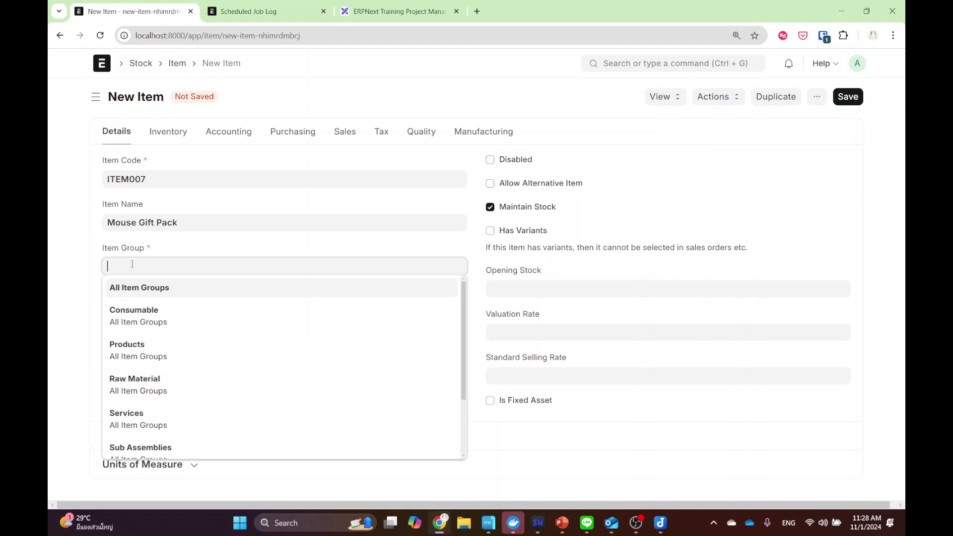
{"action": "left_click", "coordinate": [164, 353]}
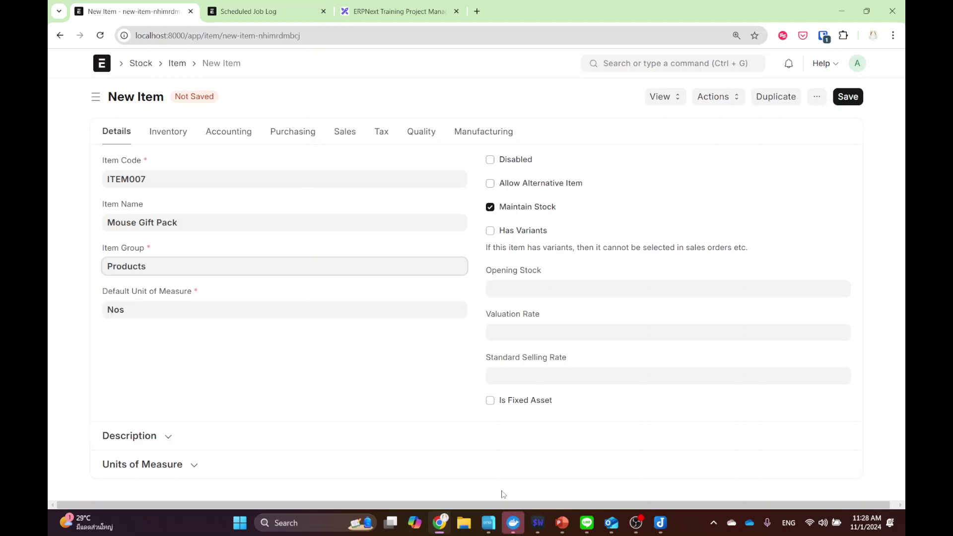
{"action": "left_click", "coordinate": [520, 207]}
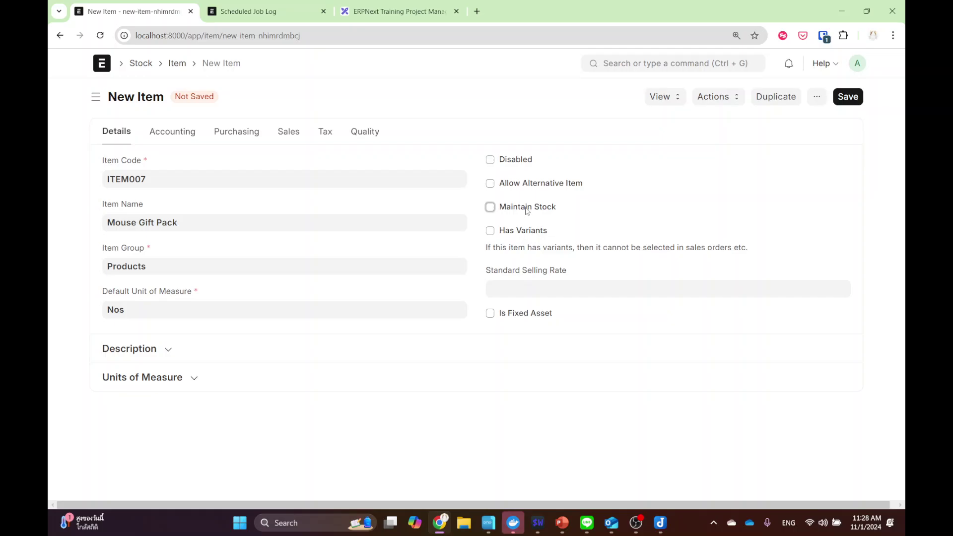
{"action": "left_click", "coordinate": [844, 98]}
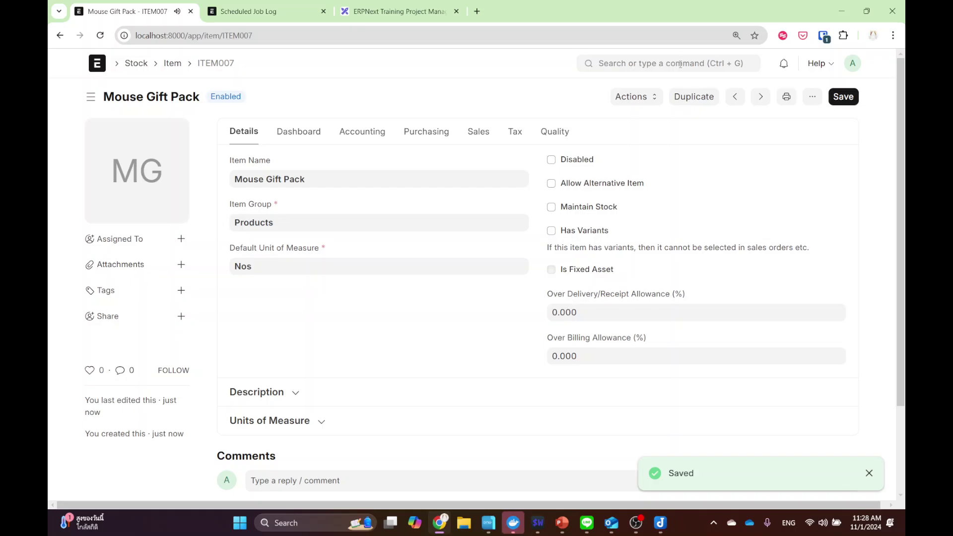
- Return to the Stock workspace and open the Product Bundle list from its Items Catalogue
{"action": "left_click", "coordinate": [680, 64]}
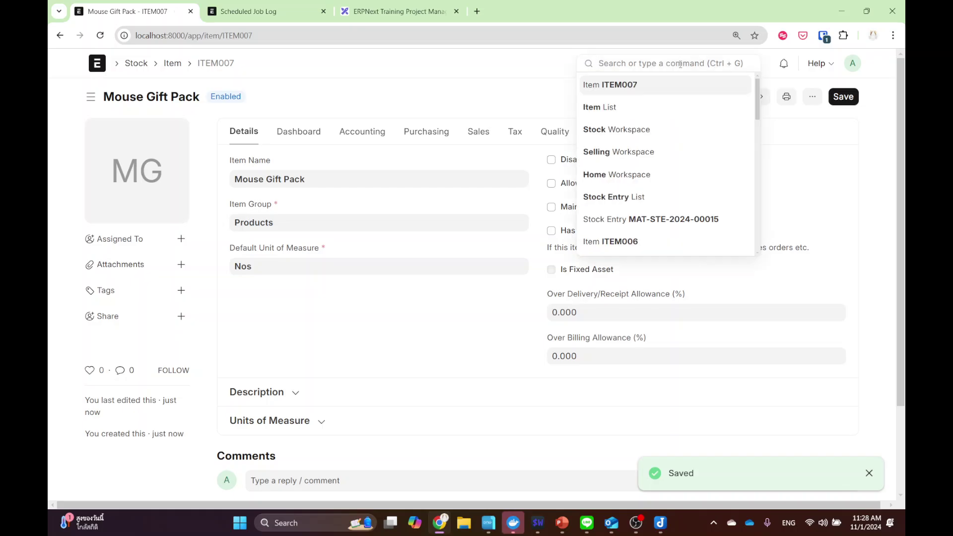
{"action": "left_click", "coordinate": [137, 64]}
{"action": "scroll", "coordinate": [430, 281], "scroll_direction": "down", "scroll_amount": 5}
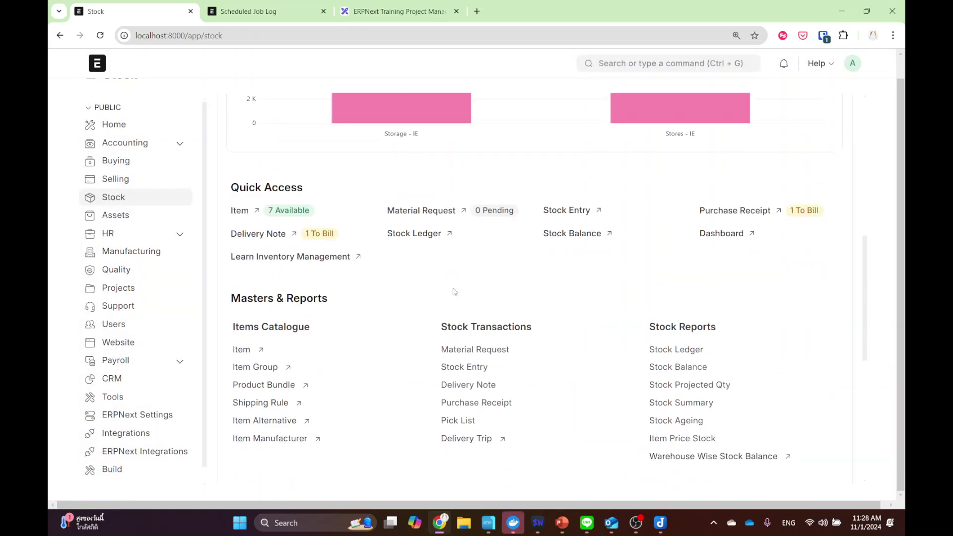
{"action": "scroll", "coordinate": [513, 344], "scroll_direction": "down", "scroll_amount": 3}
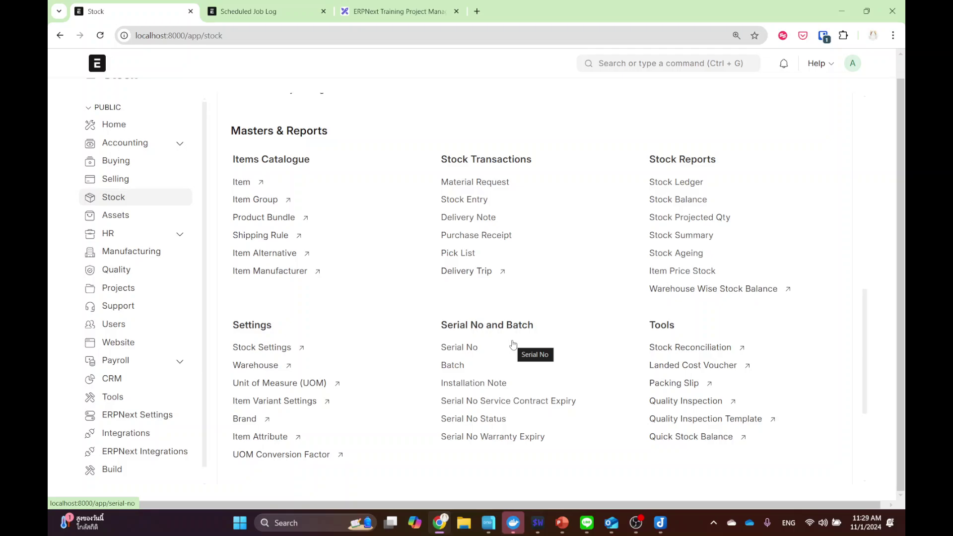
{"action": "scroll", "coordinate": [514, 345], "scroll_direction": "down", "scroll_amount": 4}
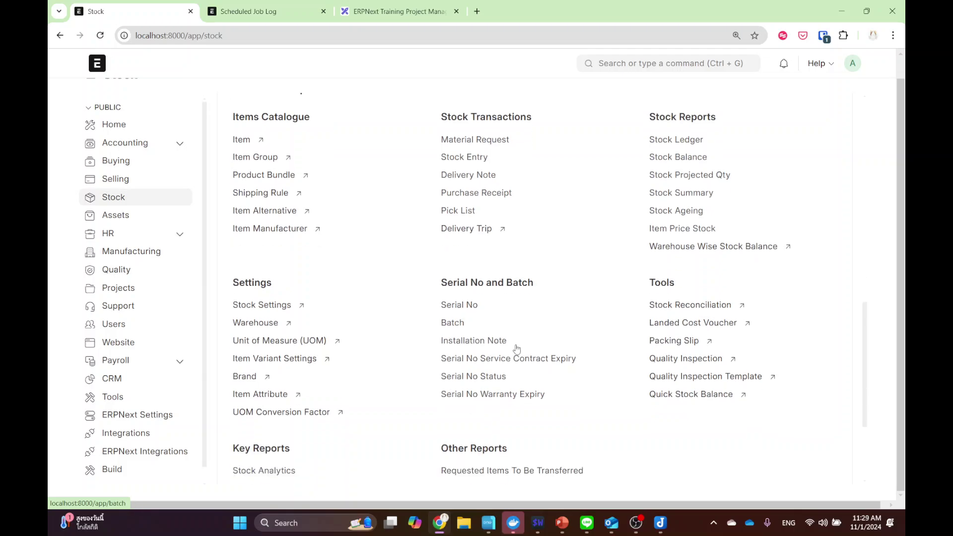
{"action": "scroll", "coordinate": [520, 346], "scroll_direction": "up", "scroll_amount": 5}
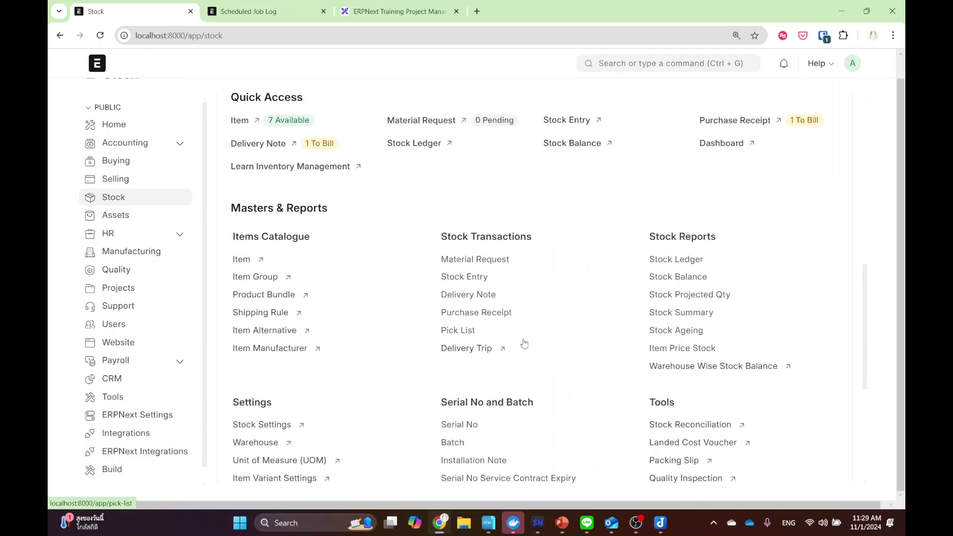
{"action": "left_click", "coordinate": [622, 62]}
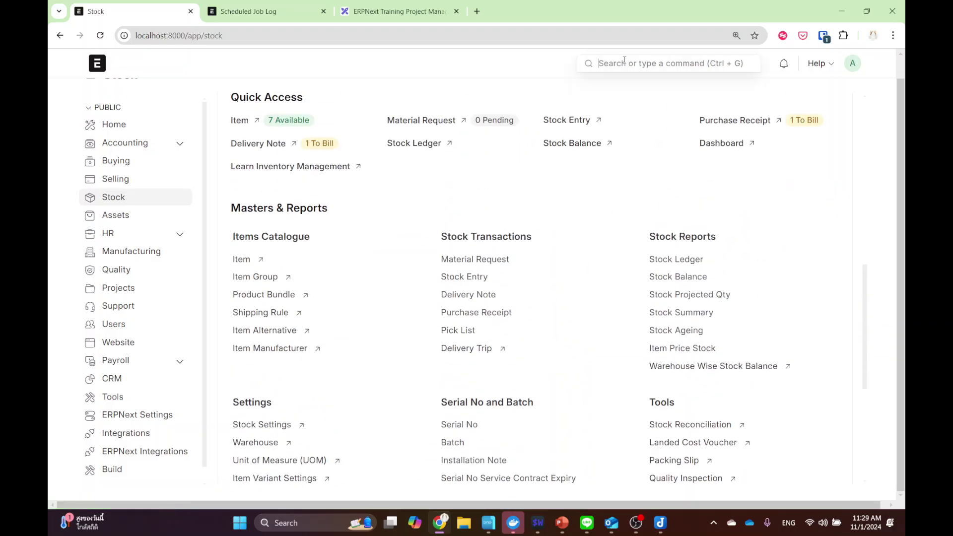
{"action": "type", "text": "produ"}
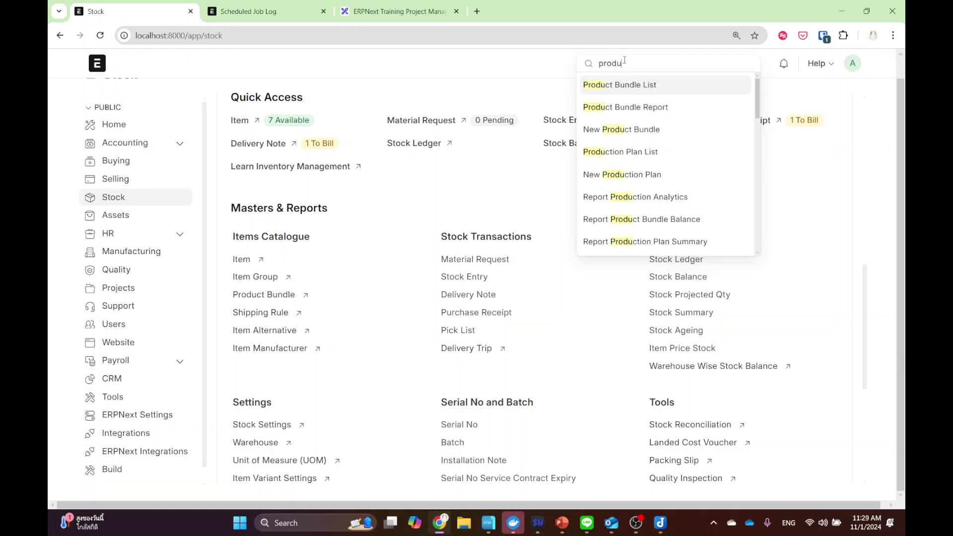
{"action": "left_click", "coordinate": [282, 297]}
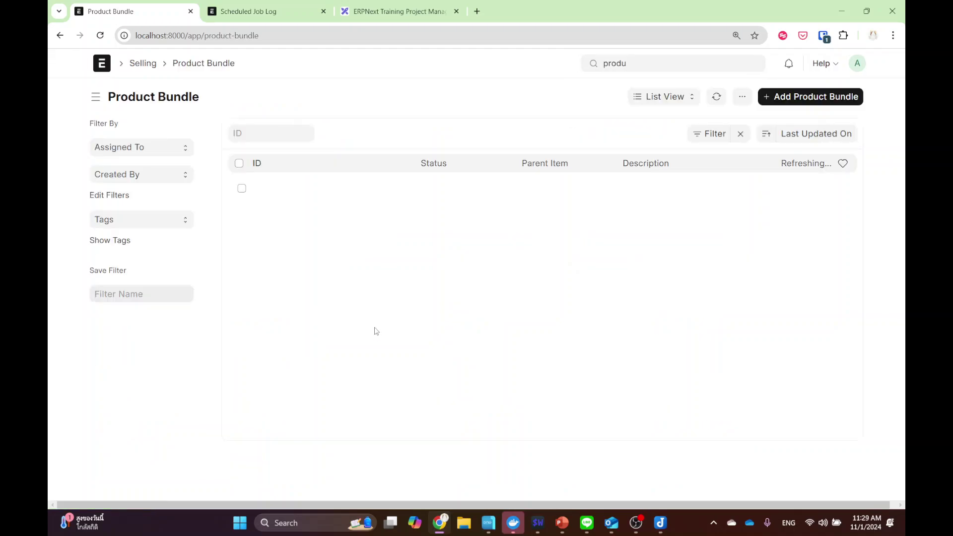
- Create a new product bundle with ITEM007 as the parent item and ITEM05 in its first item row
{"action": "left_click", "coordinate": [799, 100]}
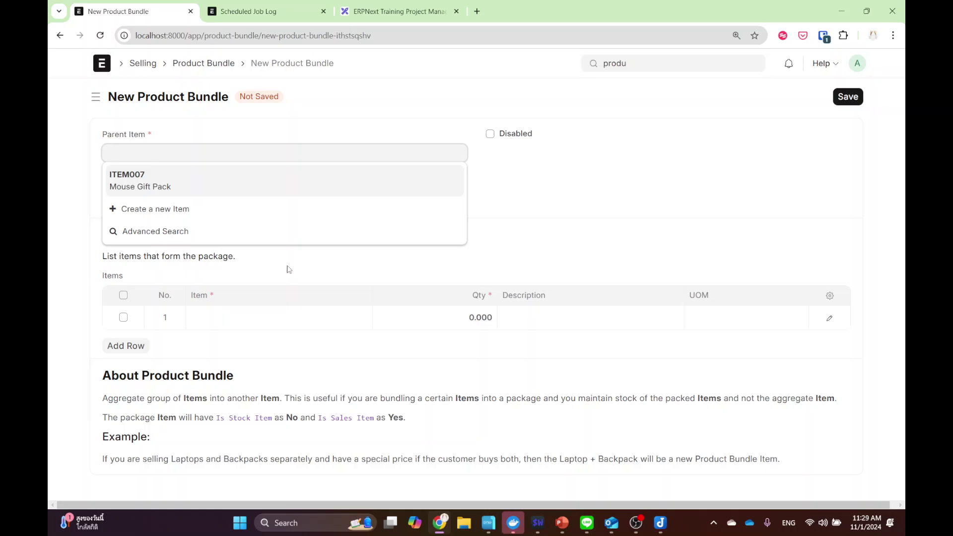
{"action": "left_click", "coordinate": [197, 171]}
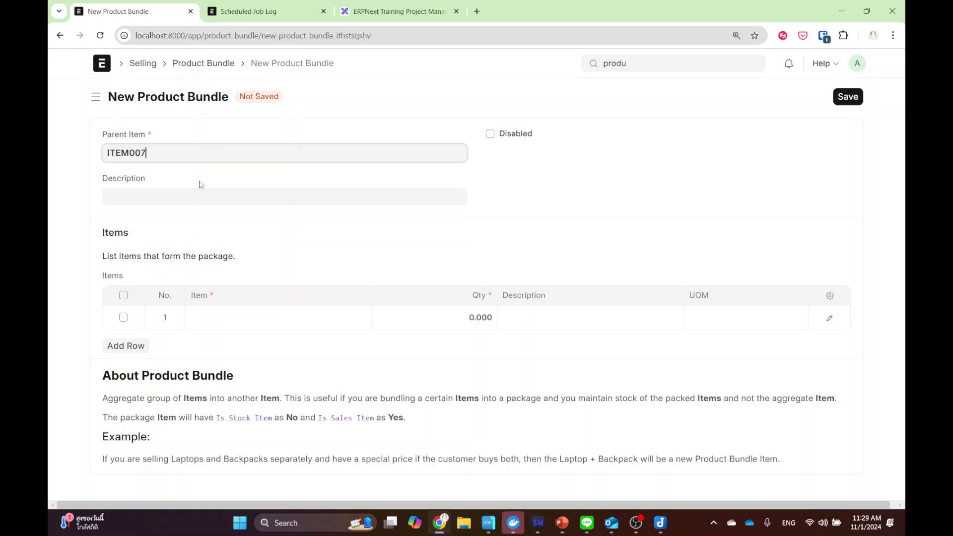
{"action": "left_click", "coordinate": [220, 320]}
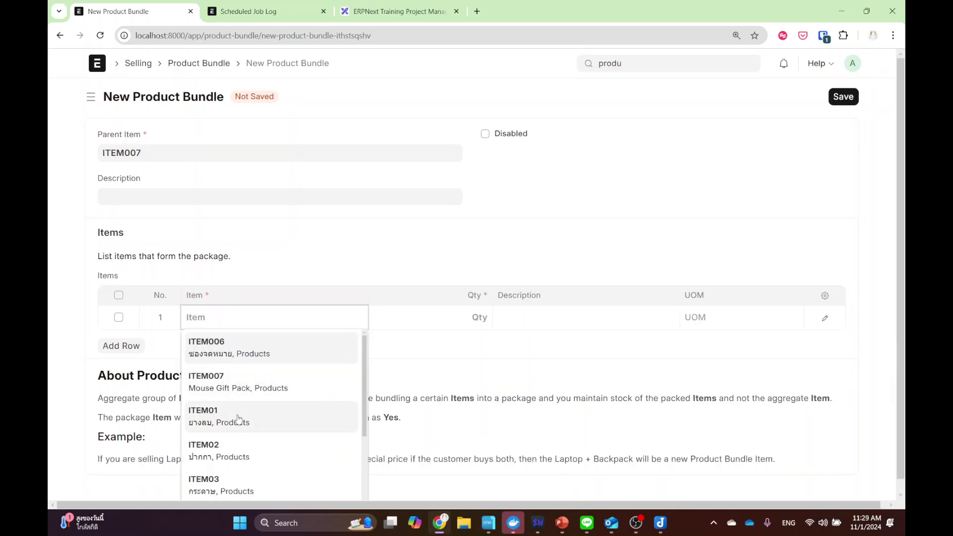
{"action": "scroll", "coordinate": [233, 461], "scroll_direction": "down", "scroll_amount": 3}
{"action": "left_click", "coordinate": [233, 428]}
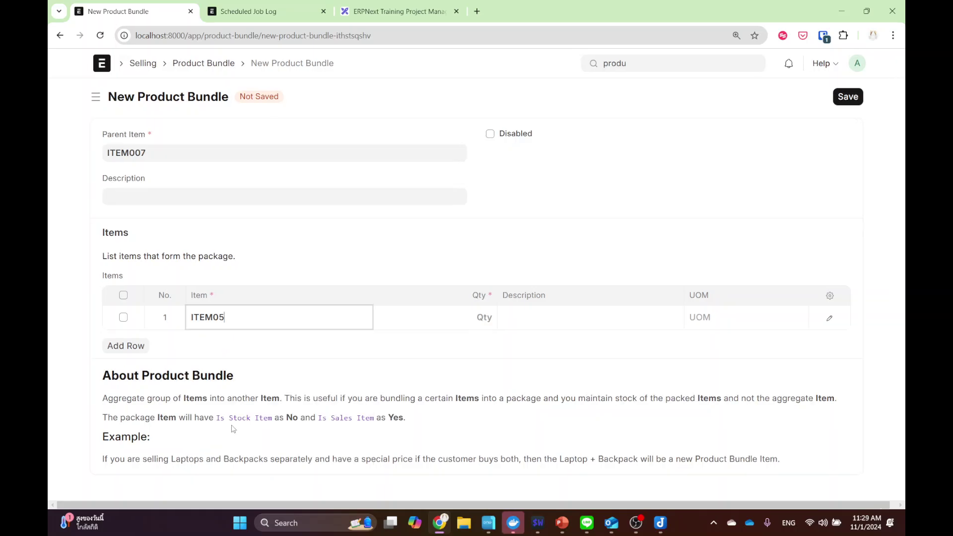
- Add a second item row to the product bundle and select ITEM006 in it
{"action": "left_click", "coordinate": [129, 347]}
{"action": "left_click", "coordinate": [240, 345]}
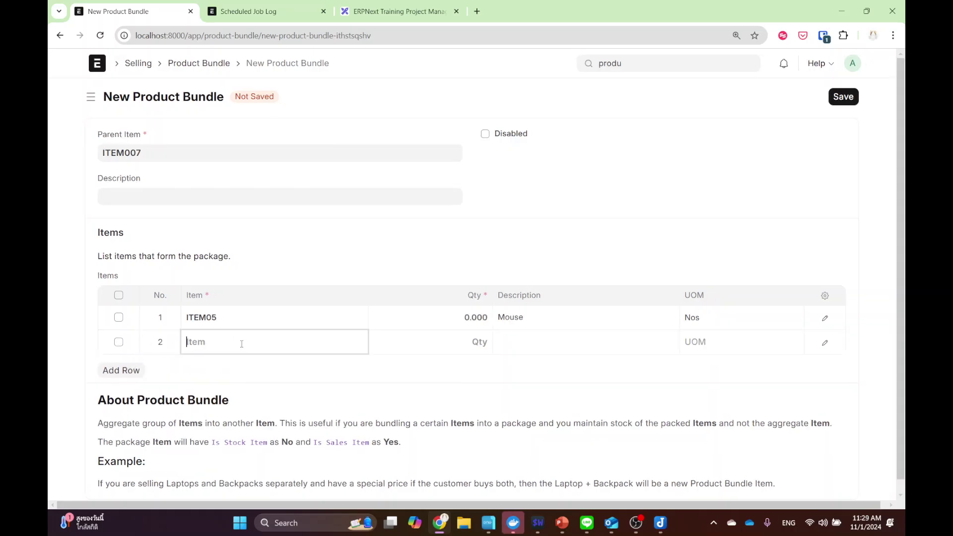
{"action": "scroll", "coordinate": [238, 427], "scroll_direction": "down", "scroll_amount": 4}
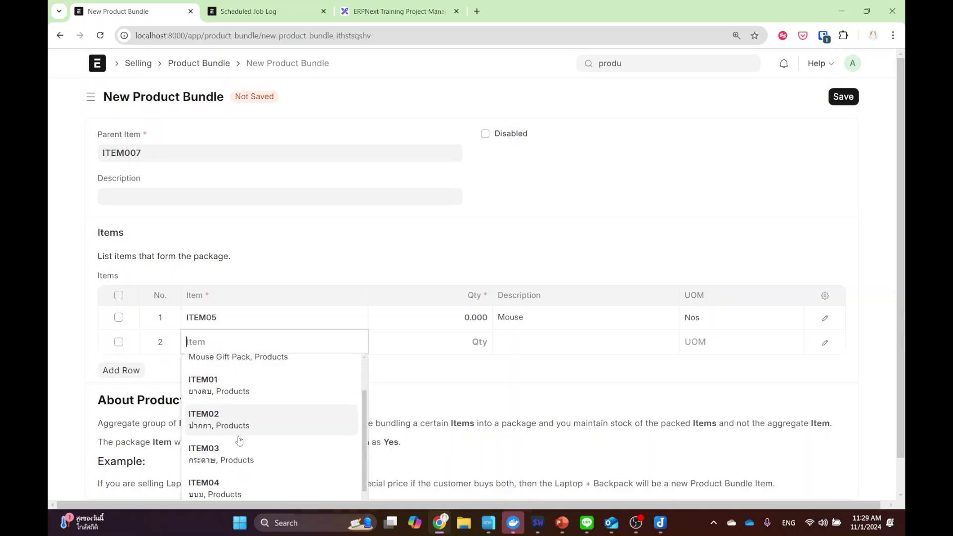
{"action": "scroll", "coordinate": [240, 447], "scroll_direction": "up", "scroll_amount": 4}
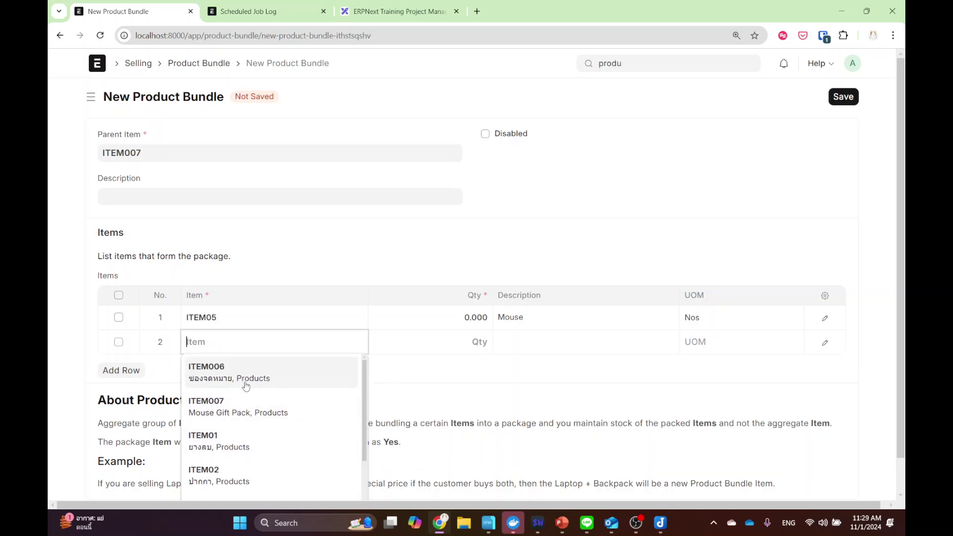
{"action": "left_click", "coordinate": [247, 377]}
- Set the quantity of ITEM05 in the bundle's first row to 1
{"action": "left_click", "coordinate": [439, 322]}
{"action": "key", "text": "BackSpace"}
{"action": "key", "text": "BackSpace"}
{"action": "key", "text": "BackSpace"}
{"action": "key", "text": "BackSpace"}
{"action": "key", "text": "BackSpace"}
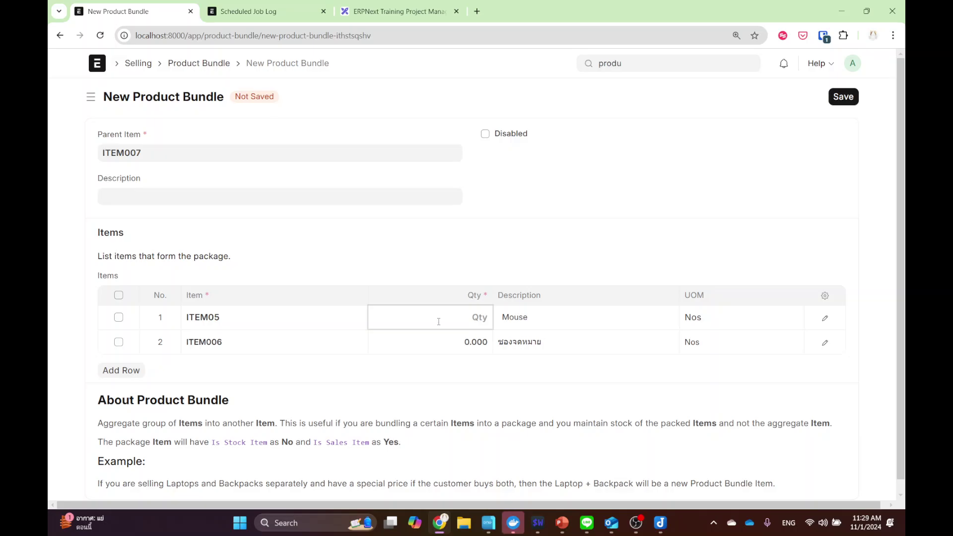
{"action": "type", "text": "1"}
- Set the quantity of ITEM006 in the second row to 2 and save the product bundle
{"action": "left_click", "coordinate": [458, 341]}
{"action": "key", "text": "BackSpace"}
{"action": "key", "text": "BackSpace"}
{"action": "key", "text": "BackSpace"}
{"action": "key", "text": "BackSpace"}
{"action": "key", "text": "BackSpace"}
{"action": "type", "text": "2"}
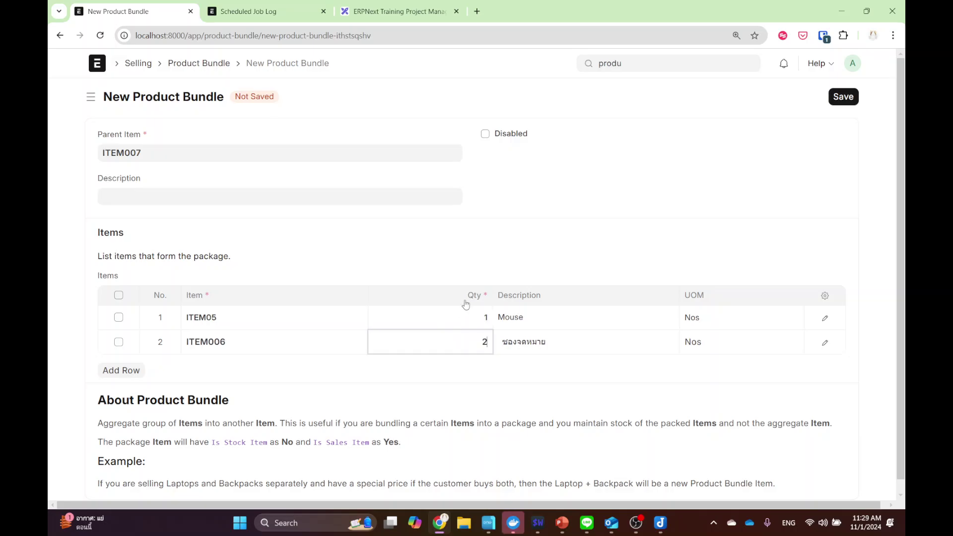
{"action": "left_click", "coordinate": [459, 260]}
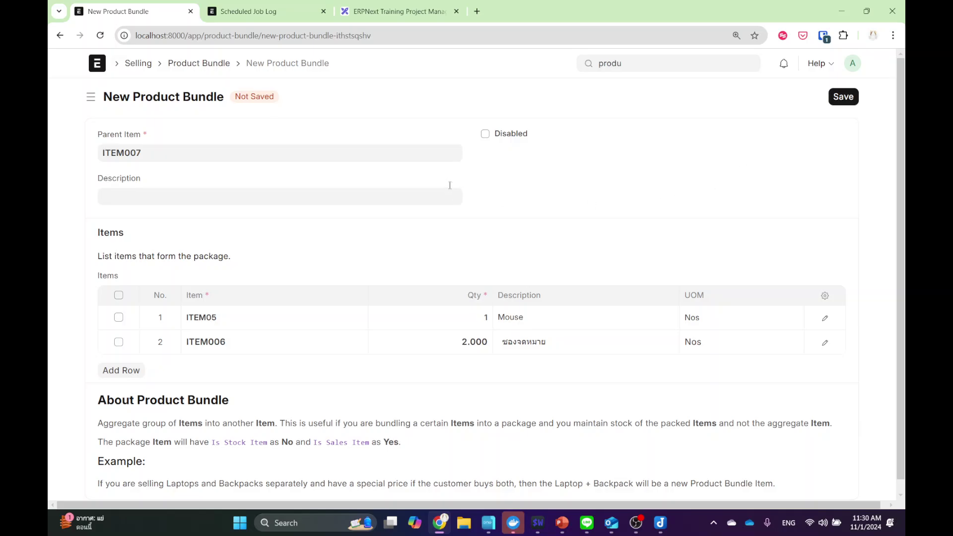
{"action": "left_click", "coordinate": [838, 98]}
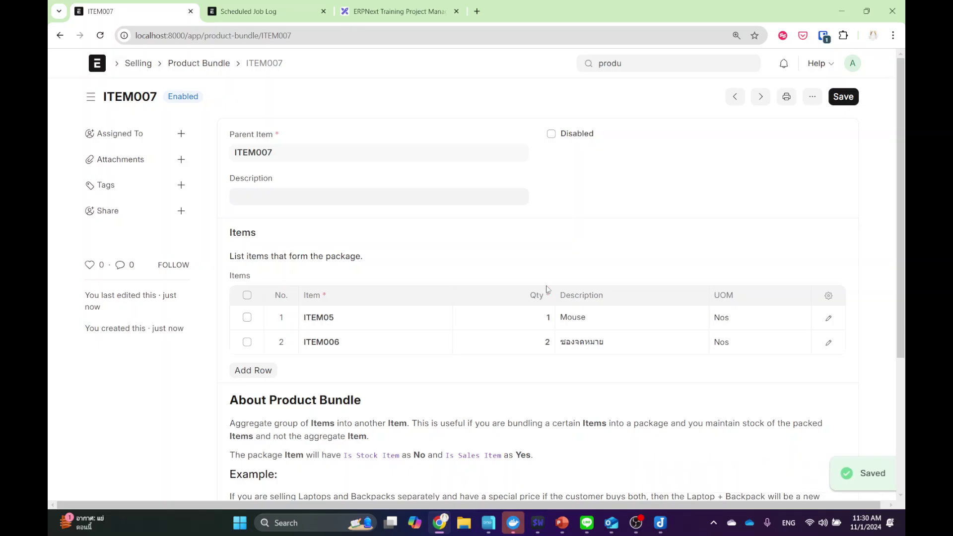
- Find the Sales Invoice list and start a new sales invoice for Customer 1
{"action": "left_click", "coordinate": [611, 64]}
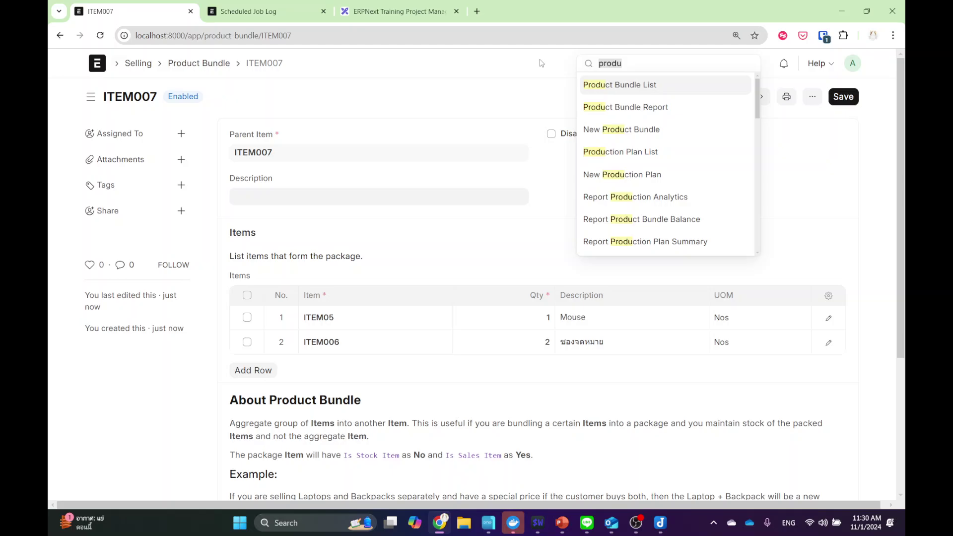
{"action": "type", "text": "sale invoice"}
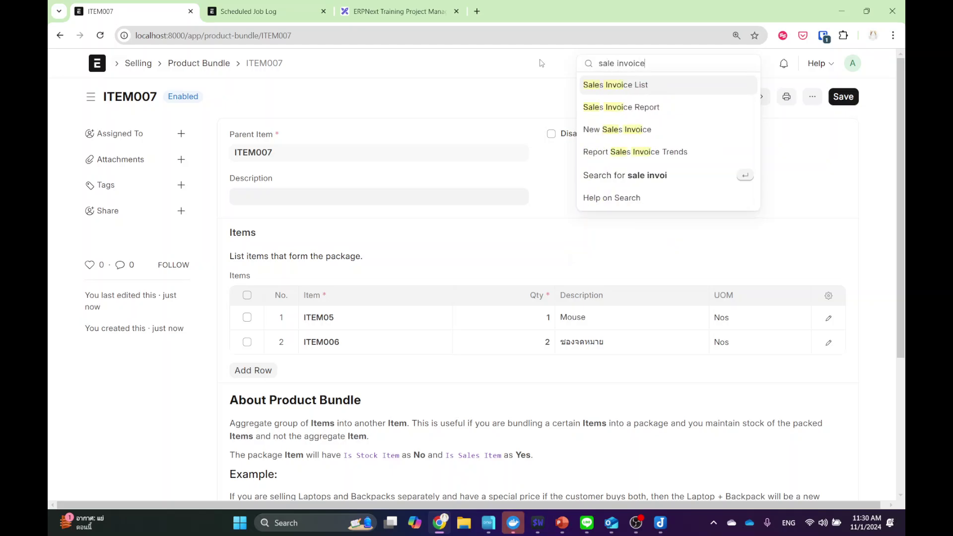
{"action": "left_click", "coordinate": [602, 86]}
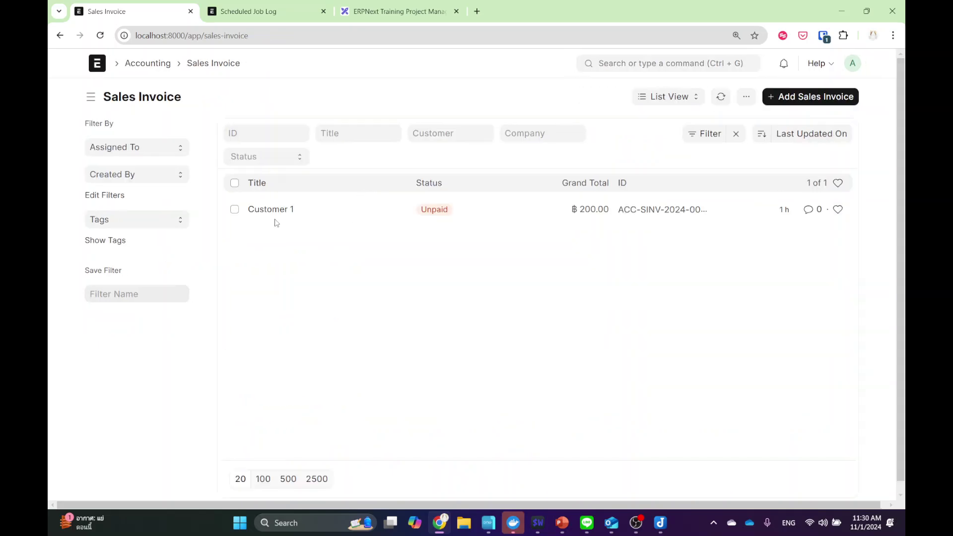
{"action": "left_click", "coordinate": [799, 103]}
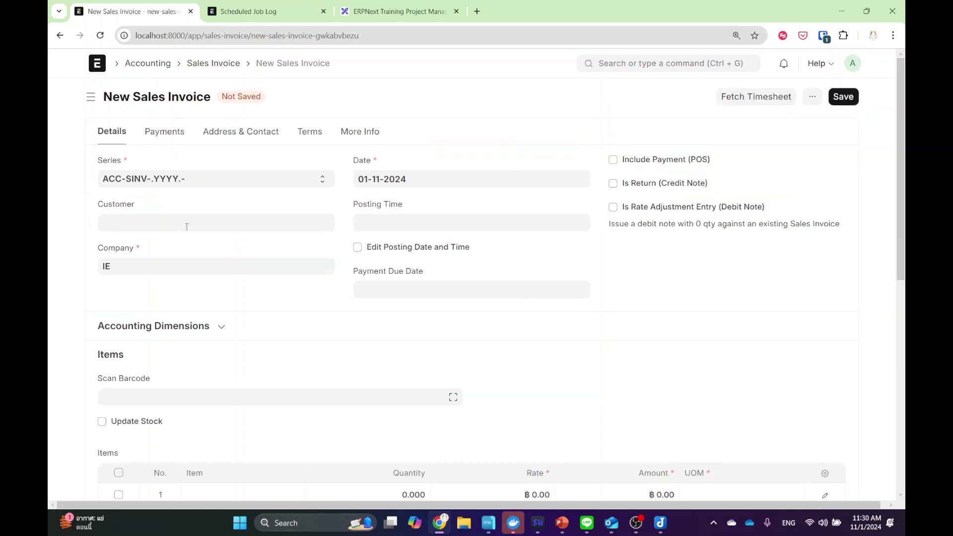
{"action": "left_click", "coordinate": [179, 226]}
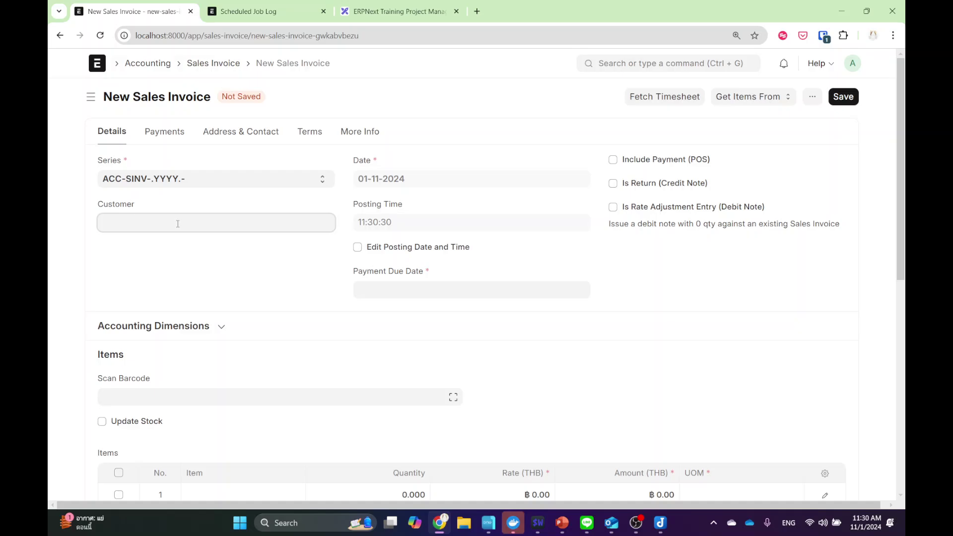
{"action": "left_click", "coordinate": [178, 224]}
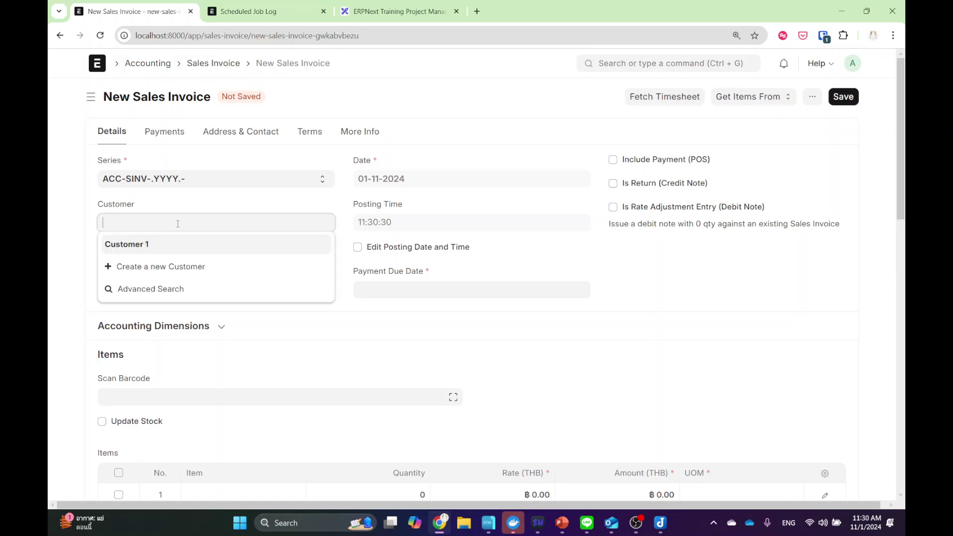
{"action": "left_click", "coordinate": [158, 246]}
- Select ITEM007 Mouse Gift Pack in the first item row of the sales invoice
{"action": "scroll", "coordinate": [182, 262], "scroll_direction": "down", "scroll_amount": 1}
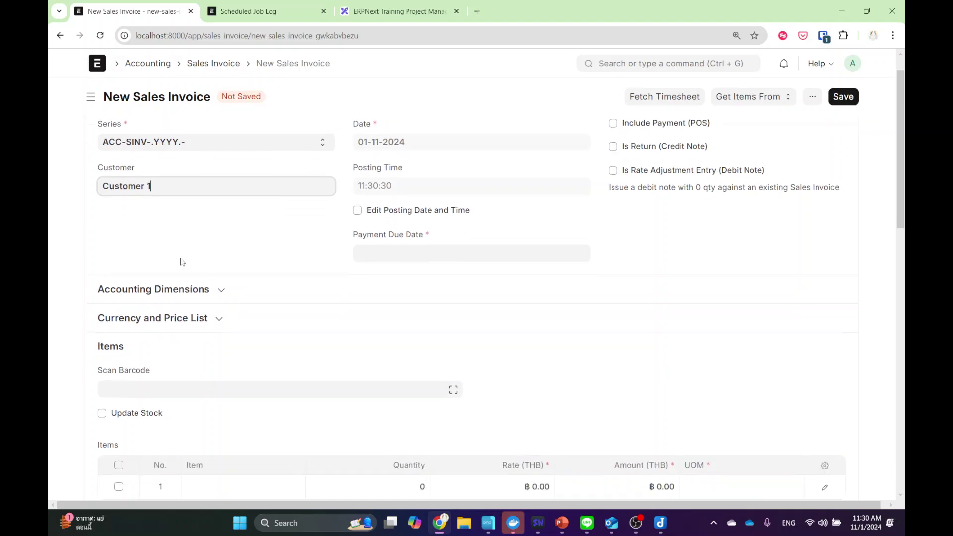
{"action": "scroll", "coordinate": [182, 261], "scroll_direction": "down", "scroll_amount": 3}
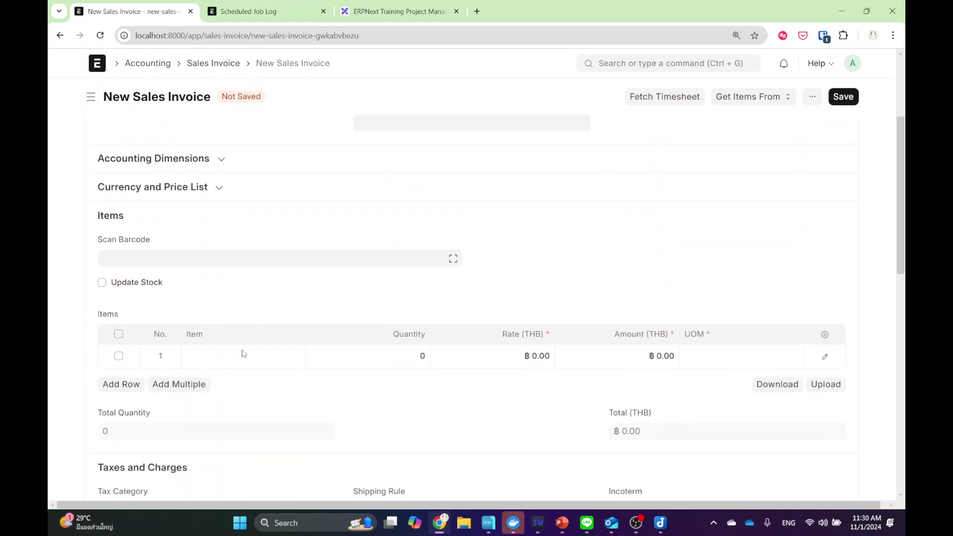
{"action": "left_click", "coordinate": [211, 360]}
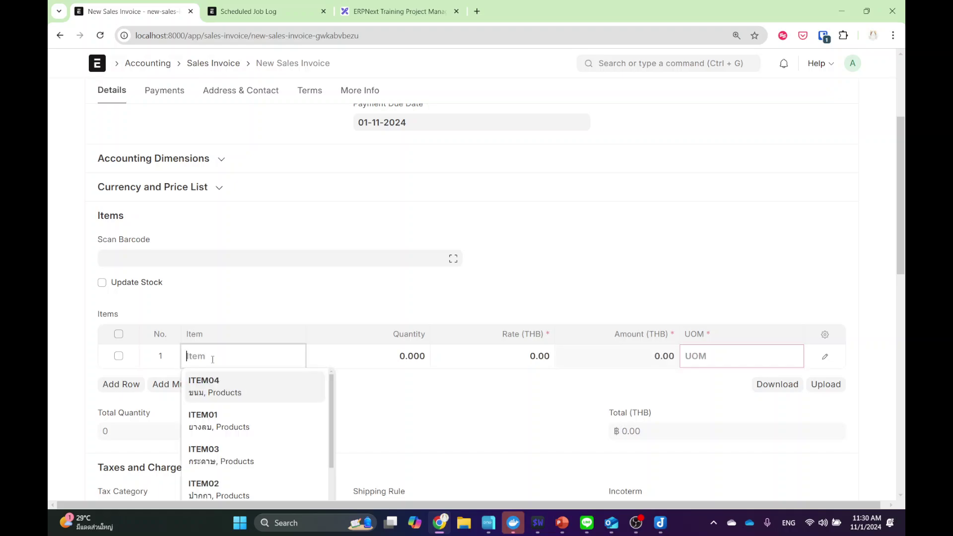
{"action": "scroll", "coordinate": [213, 361], "scroll_direction": "down", "scroll_amount": 1}
{"action": "scroll", "coordinate": [244, 402], "scroll_direction": "down", "scroll_amount": 1}
{"action": "scroll", "coordinate": [244, 416], "scroll_direction": "down", "scroll_amount": 1}
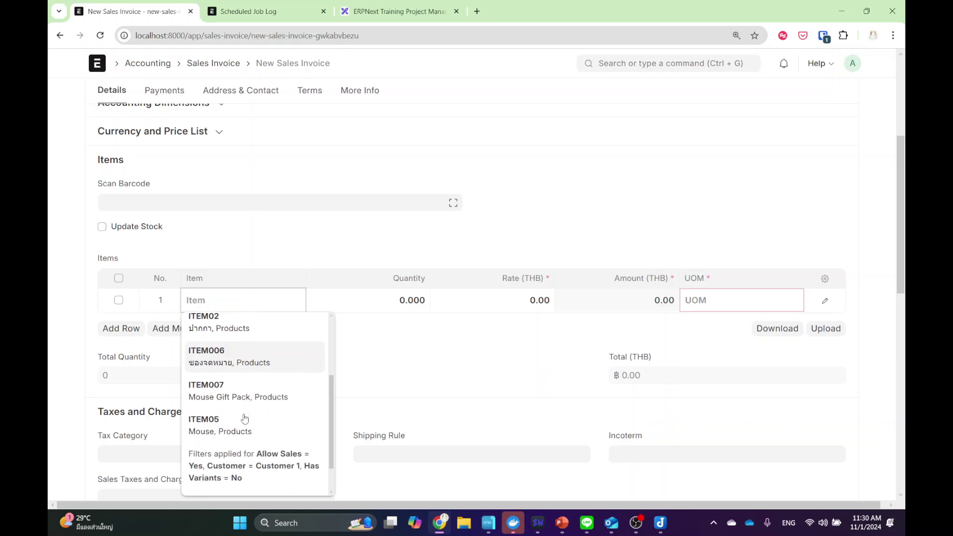
{"action": "scroll", "coordinate": [245, 426], "scroll_direction": "up", "scroll_amount": 2}
{"action": "scroll", "coordinate": [245, 363], "scroll_direction": "down", "scroll_amount": 3}
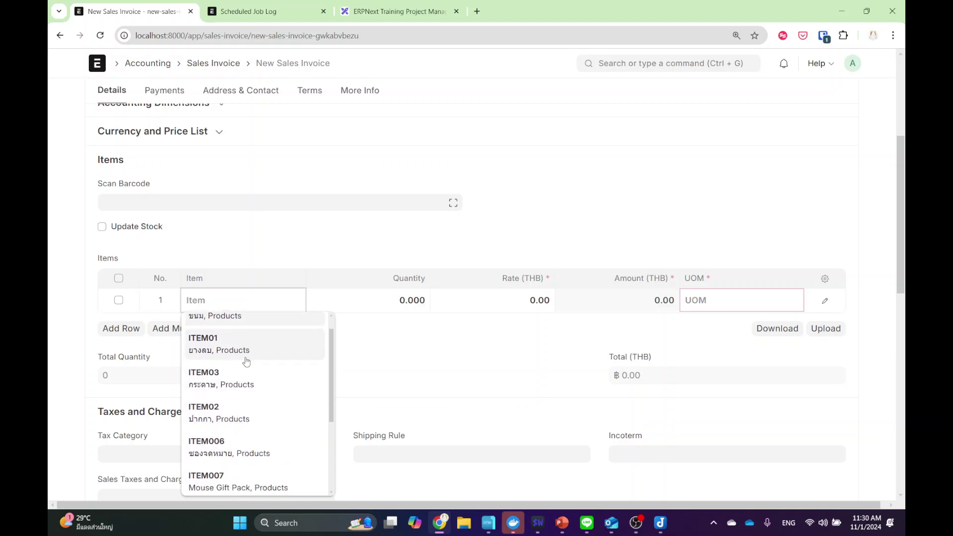
{"action": "scroll", "coordinate": [240, 402], "scroll_direction": "up", "scroll_amount": 1}
{"action": "left_click", "coordinate": [239, 403]}
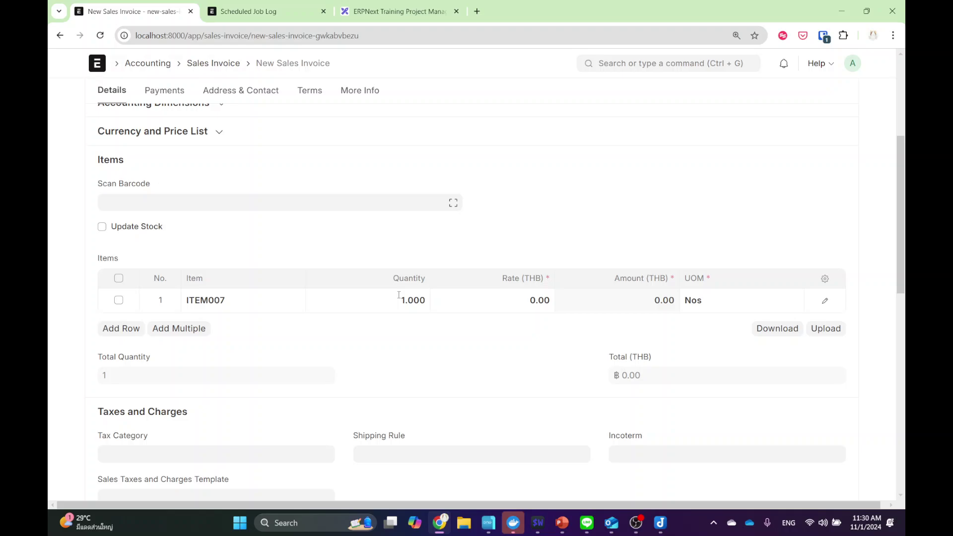
- Set the rate of ITEM007 on the sales invoice to 1,000 THB
{"action": "left_click", "coordinate": [513, 304]}
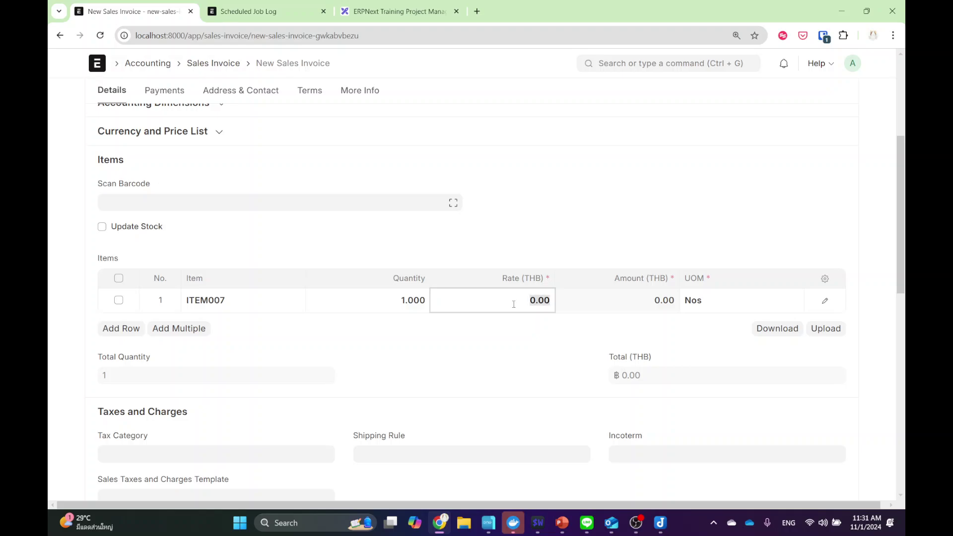
{"action": "type", "text": "10"}
{"action": "left_click", "coordinate": [550, 267]}
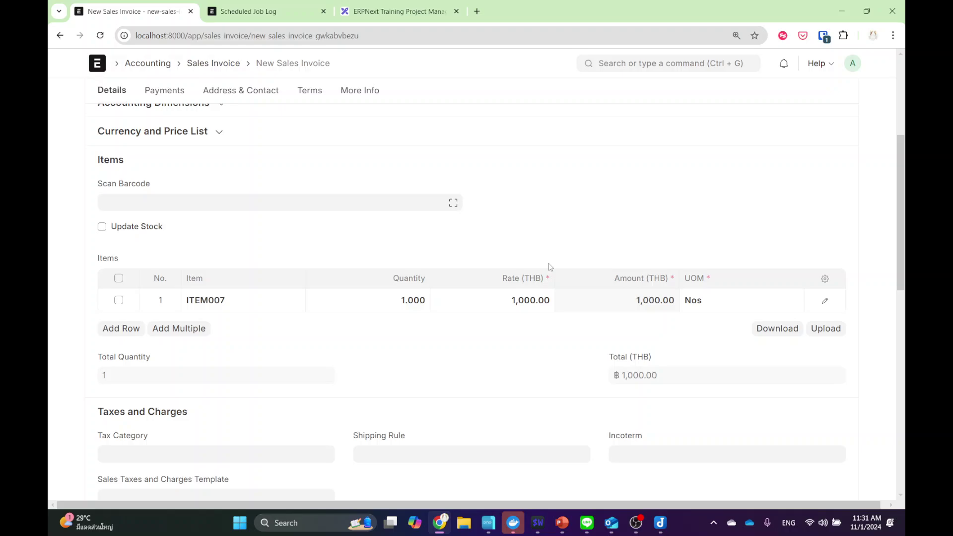
- Save the sales invoice and submit it permanently
{"action": "scroll", "coordinate": [727, 275], "scroll_direction": "down", "scroll_amount": 1}
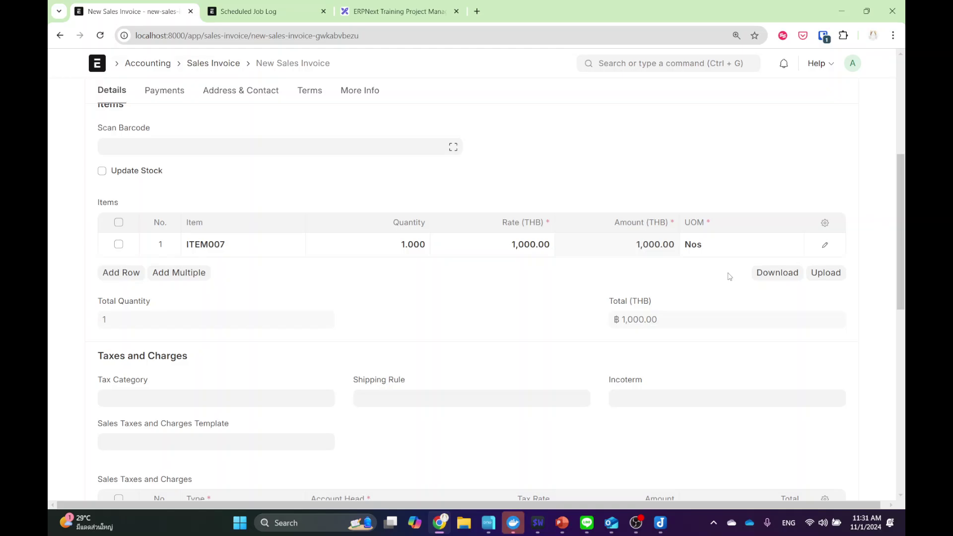
{"action": "scroll", "coordinate": [742, 221], "scroll_direction": "up", "scroll_amount": 5}
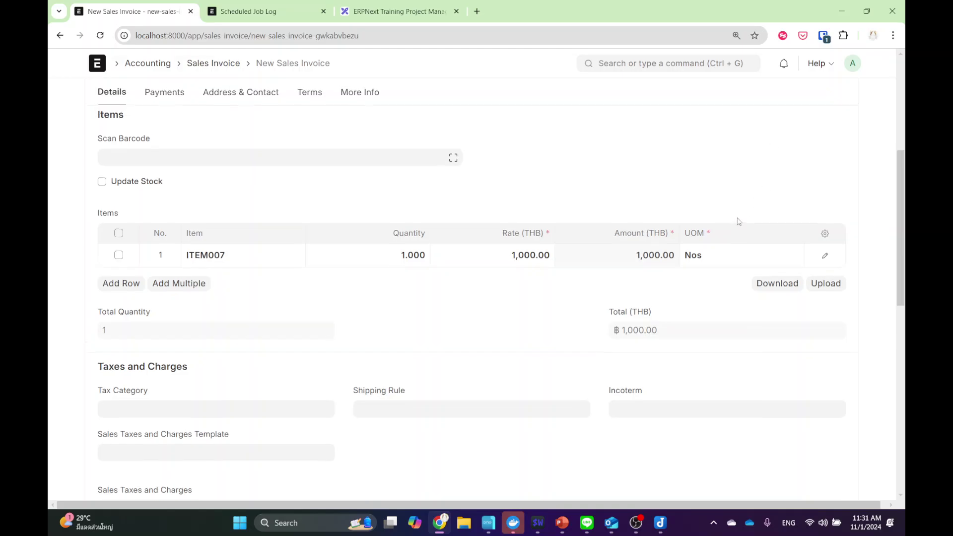
{"action": "scroll", "coordinate": [792, 227], "scroll_direction": "down", "scroll_amount": 4}
{"action": "scroll", "coordinate": [833, 171], "scroll_direction": "up", "scroll_amount": 2}
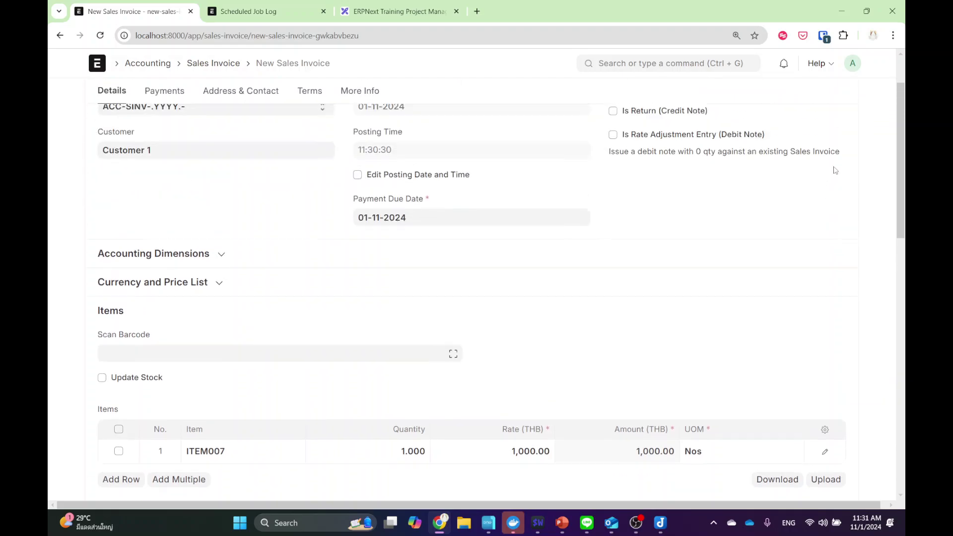
{"action": "left_click", "coordinate": [837, 100]}
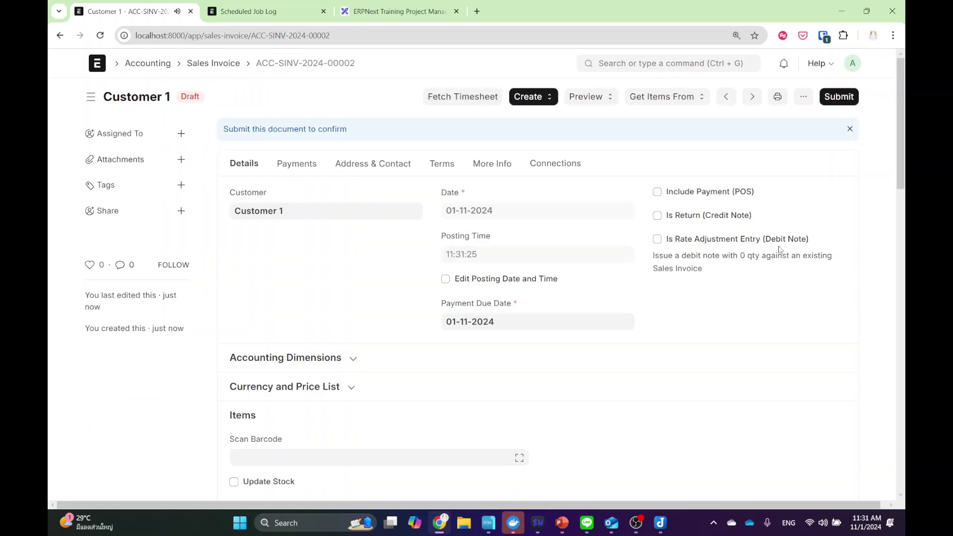
{"action": "left_click", "coordinate": [839, 97]}
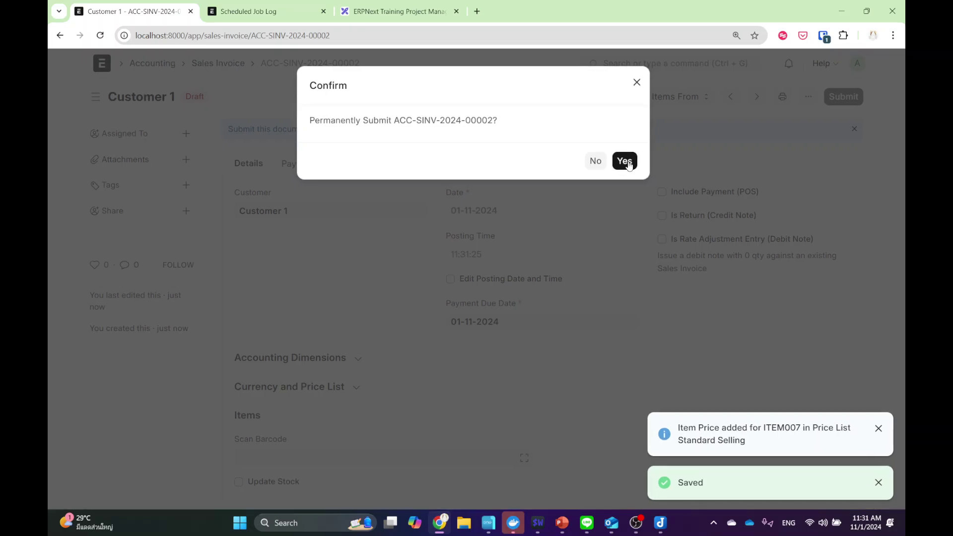
{"action": "left_click", "coordinate": [625, 161]}
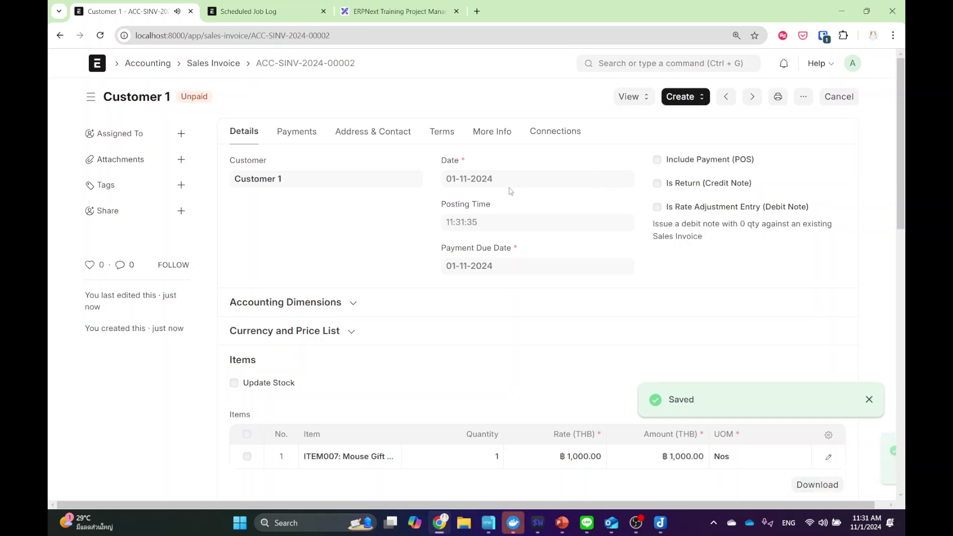
- Look over the submitted sales invoice and create a delivery note from it
{"action": "scroll", "coordinate": [489, 196], "scroll_direction": "down", "scroll_amount": 10}
{"action": "scroll", "coordinate": [489, 201], "scroll_direction": "down", "scroll_amount": 5}
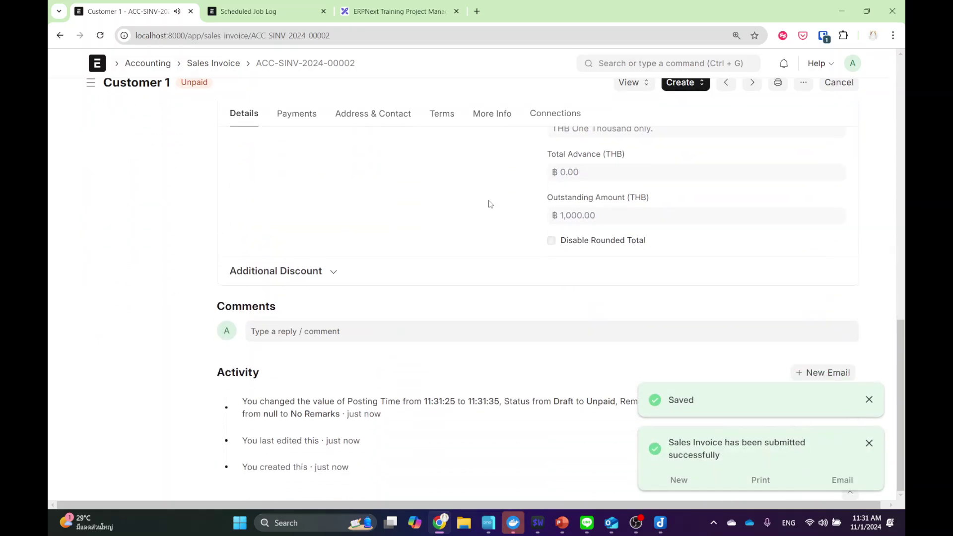
{"action": "scroll", "coordinate": [479, 229], "scroll_direction": "up", "scroll_amount": 20}
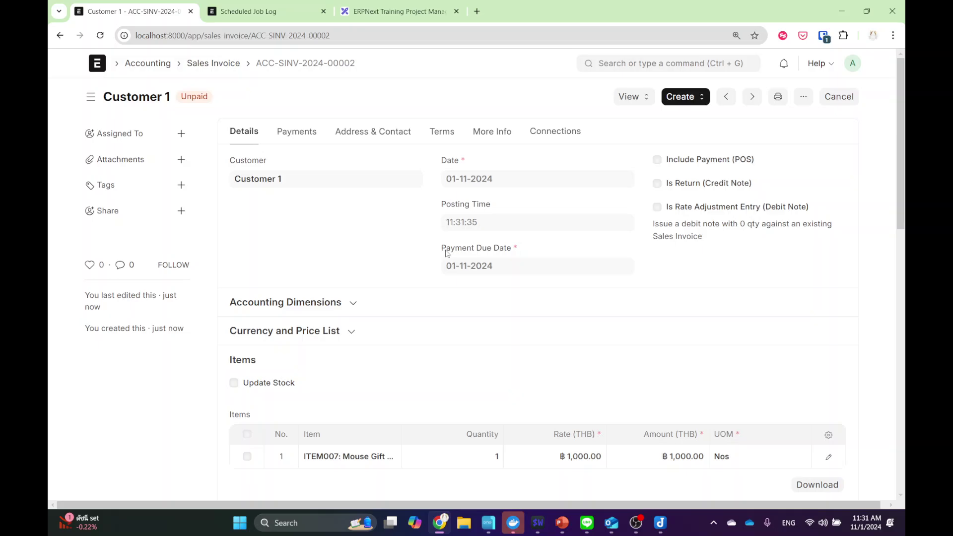
{"action": "left_click", "coordinate": [676, 98]}
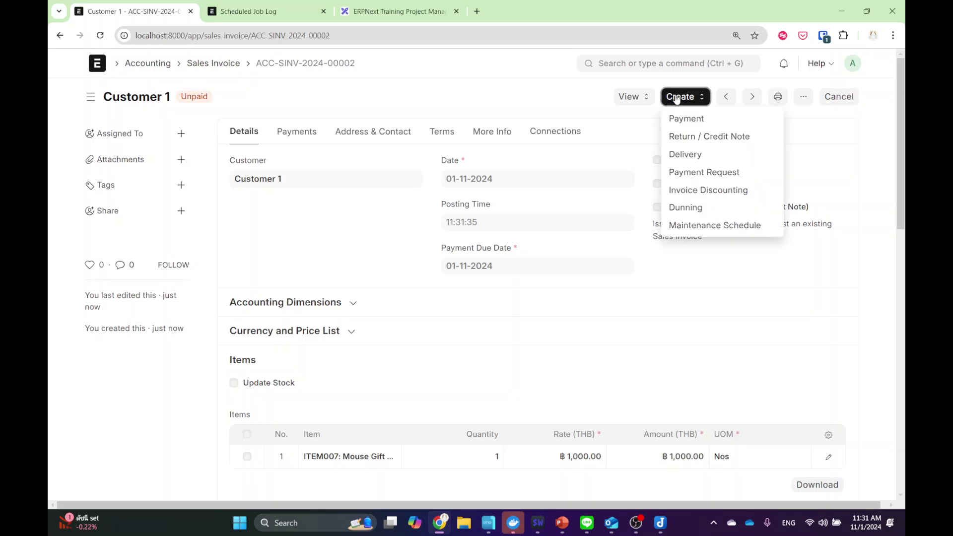
{"action": "left_click", "coordinate": [695, 161]}
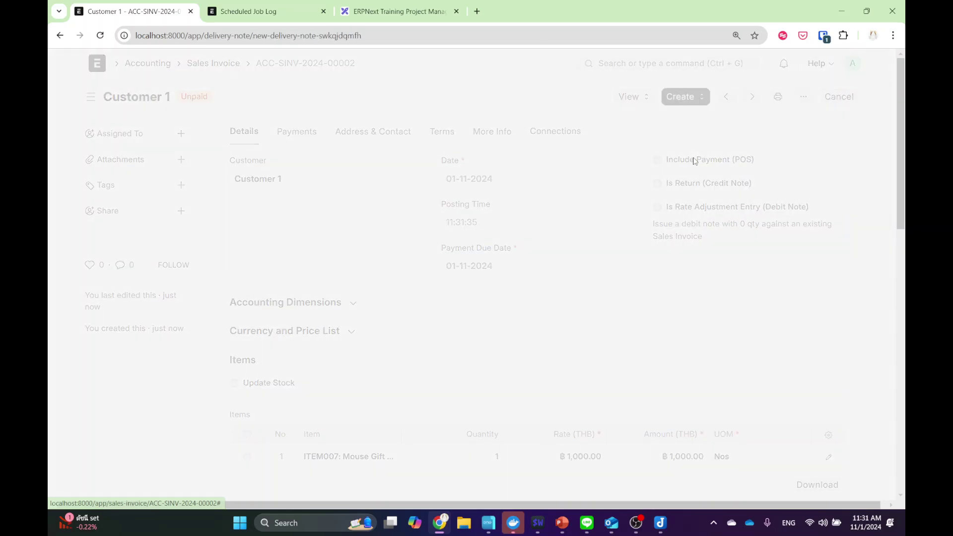
- Check the new delivery note for ITEM007 Mouse Gift Pack, save it, and try to submit it permanently
{"action": "scroll", "coordinate": [656, 171], "scroll_direction": "down", "scroll_amount": 3}
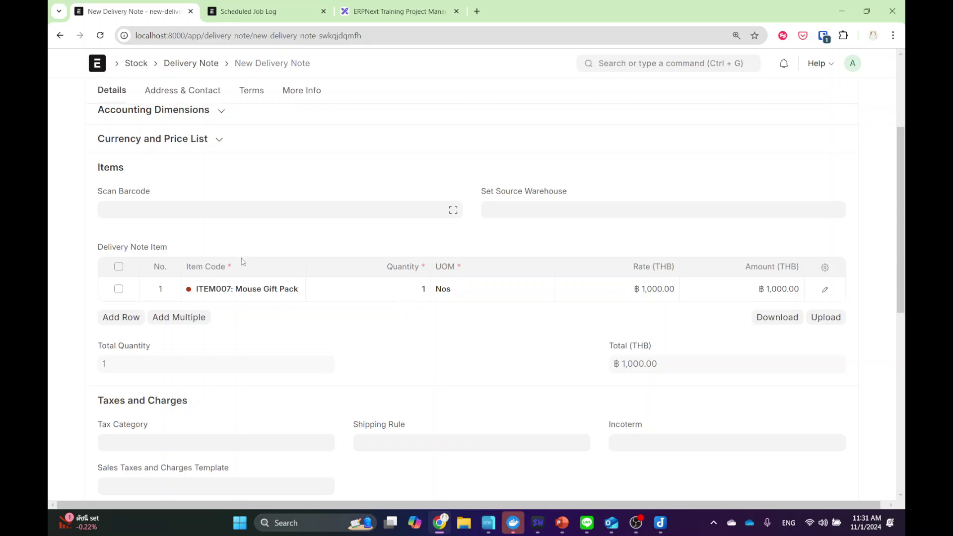
{"action": "scroll", "coordinate": [713, 143], "scroll_direction": "up", "scroll_amount": 3}
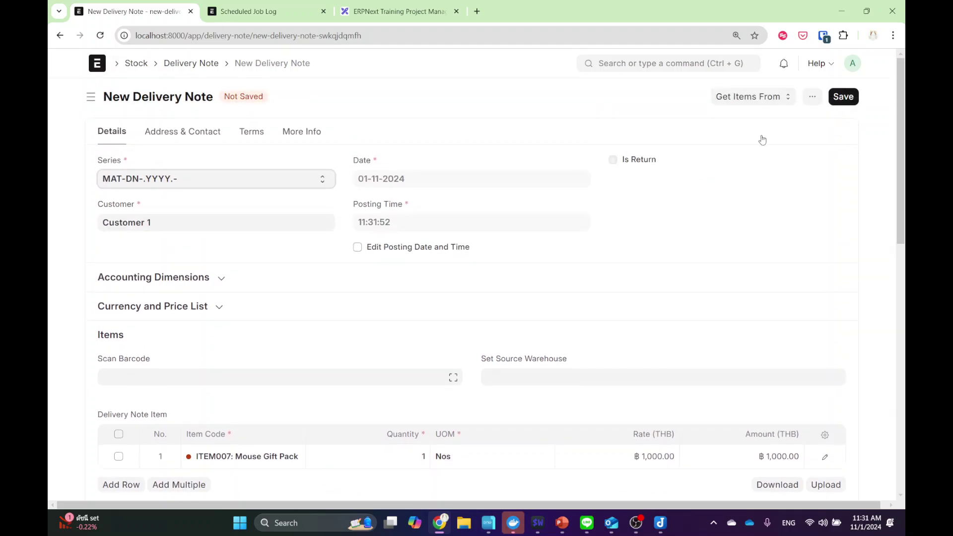
{"action": "left_click", "coordinate": [835, 99]}
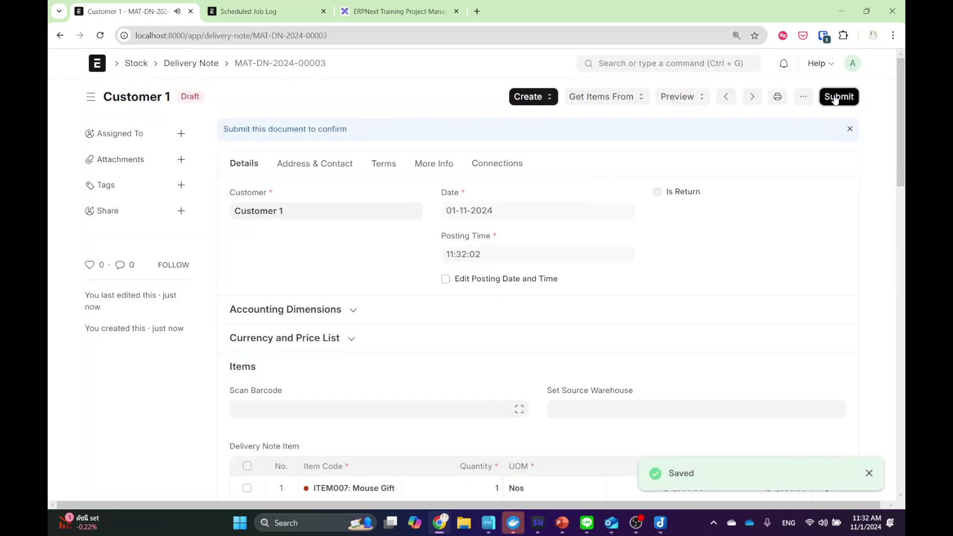
{"action": "left_click", "coordinate": [835, 99]}
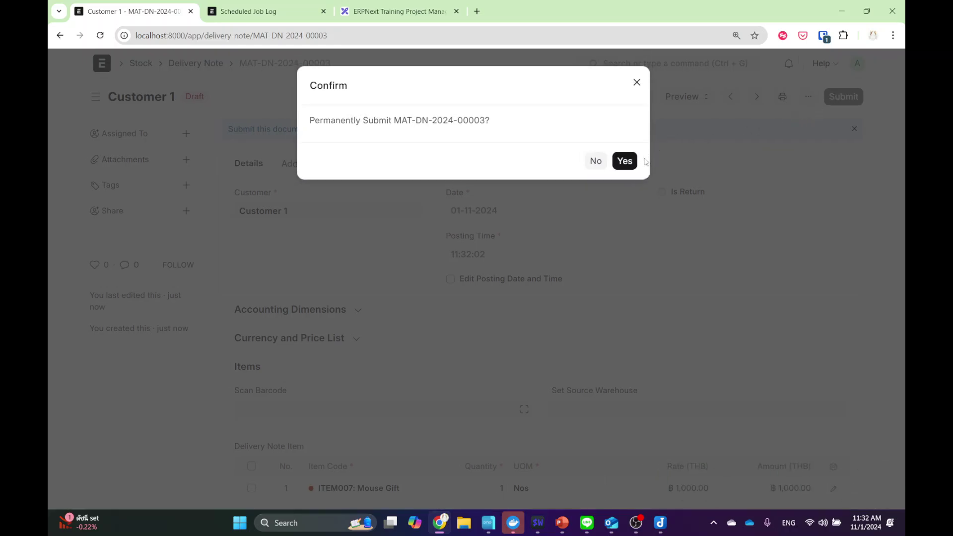
{"action": "left_click", "coordinate": [627, 164]}
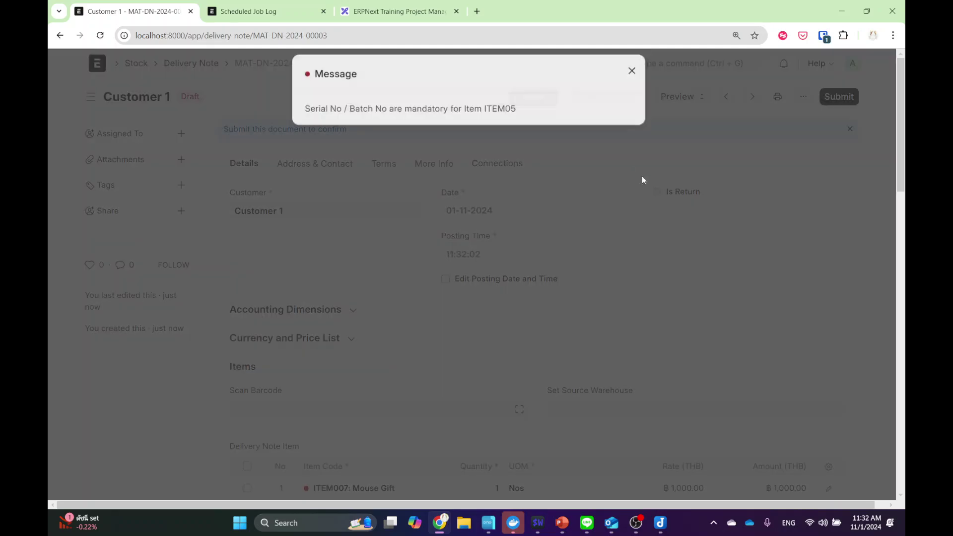
{"action": "left_click", "coordinate": [637, 82]}
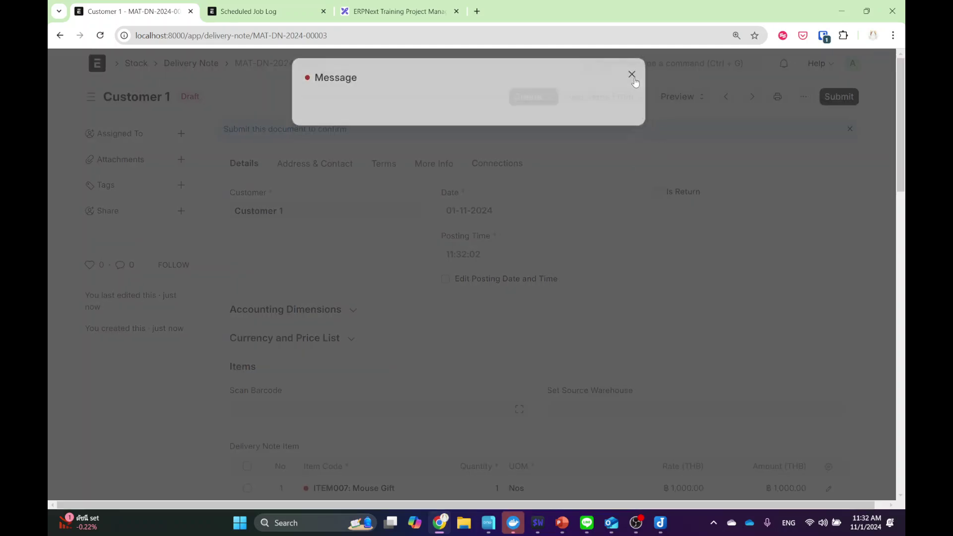
- Turn off Use Serial No / Batch Fields for the ITEM007 row of the delivery note
{"action": "scroll", "coordinate": [667, 233], "scroll_direction": "down", "scroll_amount": 3}
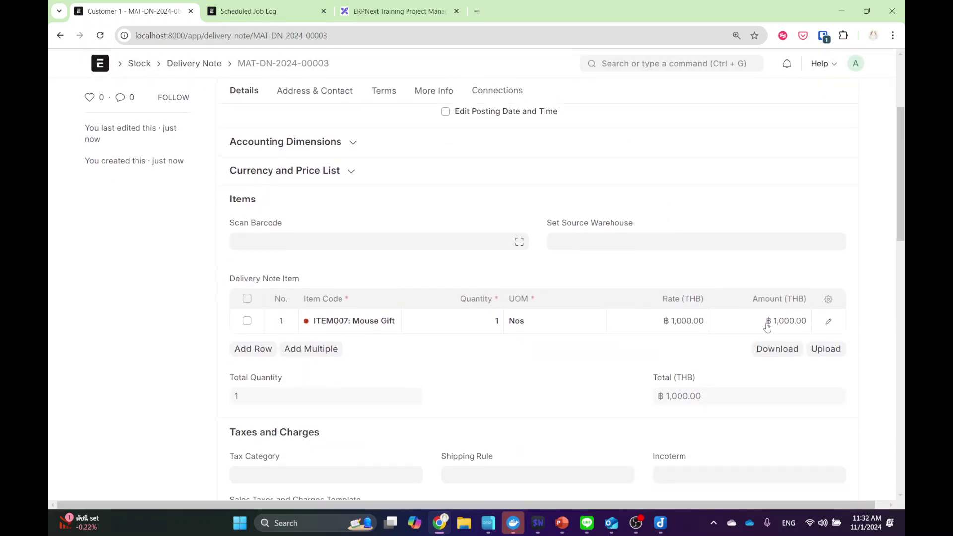
{"action": "left_click", "coordinate": [827, 322]}
{"action": "scroll", "coordinate": [587, 302], "scroll_direction": "down", "scroll_amount": 8}
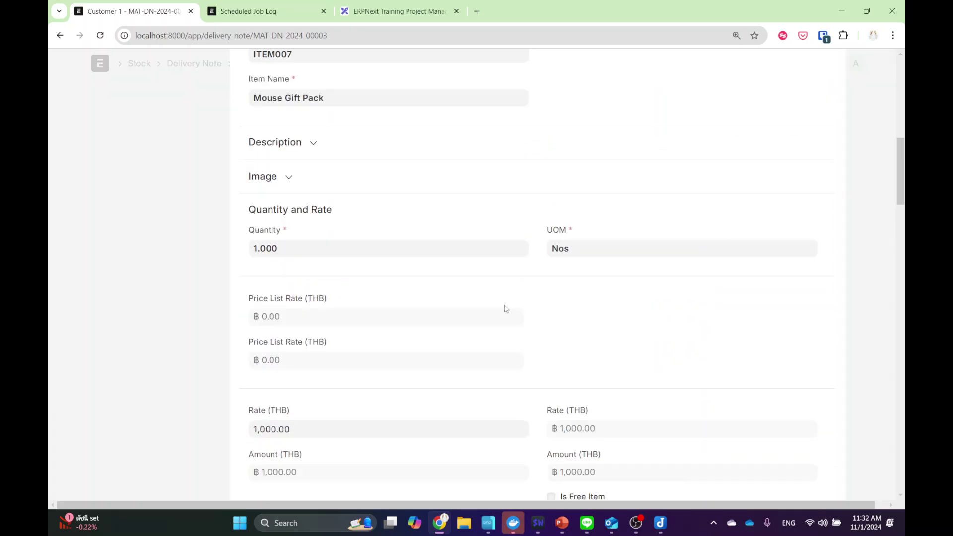
{"action": "scroll", "coordinate": [484, 309], "scroll_direction": "down", "scroll_amount": 8}
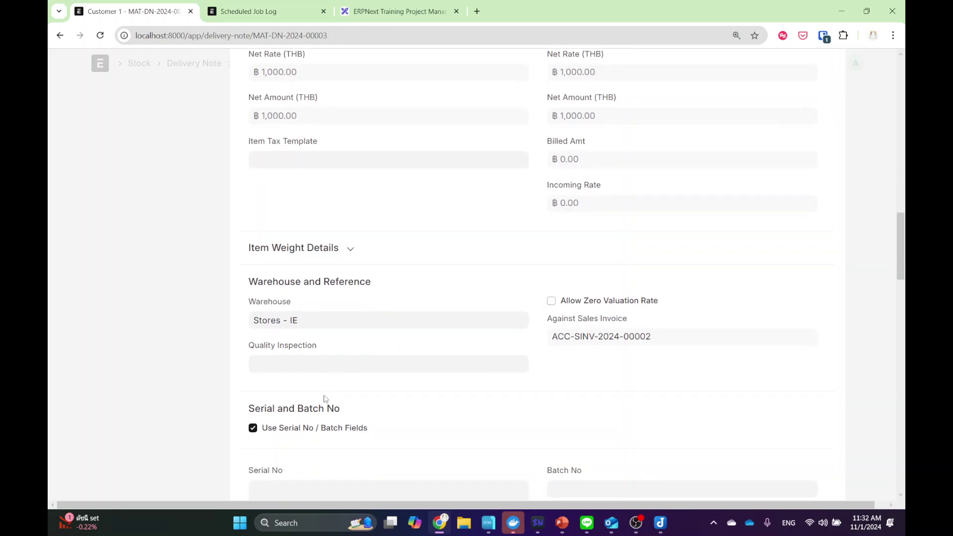
{"action": "left_click", "coordinate": [319, 375]}
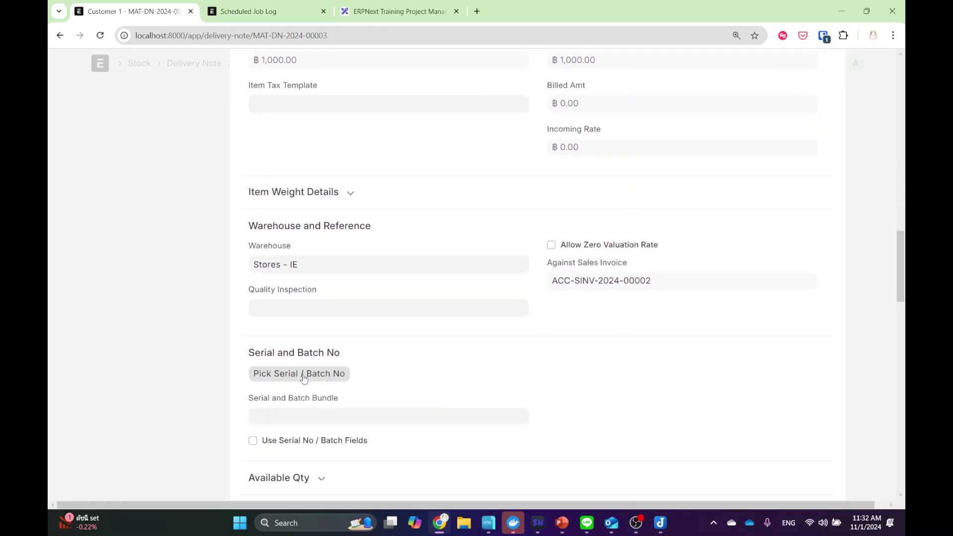
{"action": "key", "text": "Escape"}
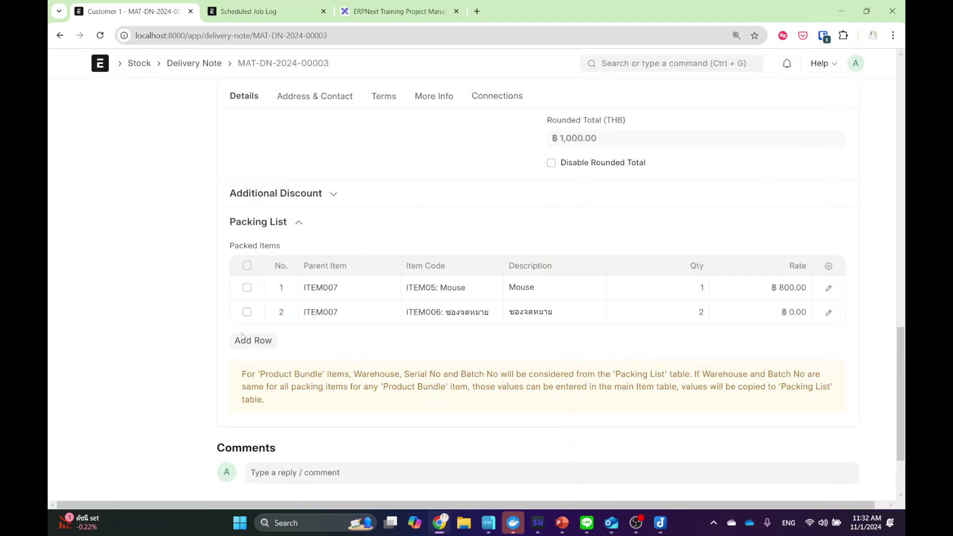
- Set the From Warehouse of the packed item ITEM05 Mouse in the delivery note's packing list to Storage - IE
{"action": "scroll", "coordinate": [570, 342], "scroll_direction": "down", "scroll_amount": 9}
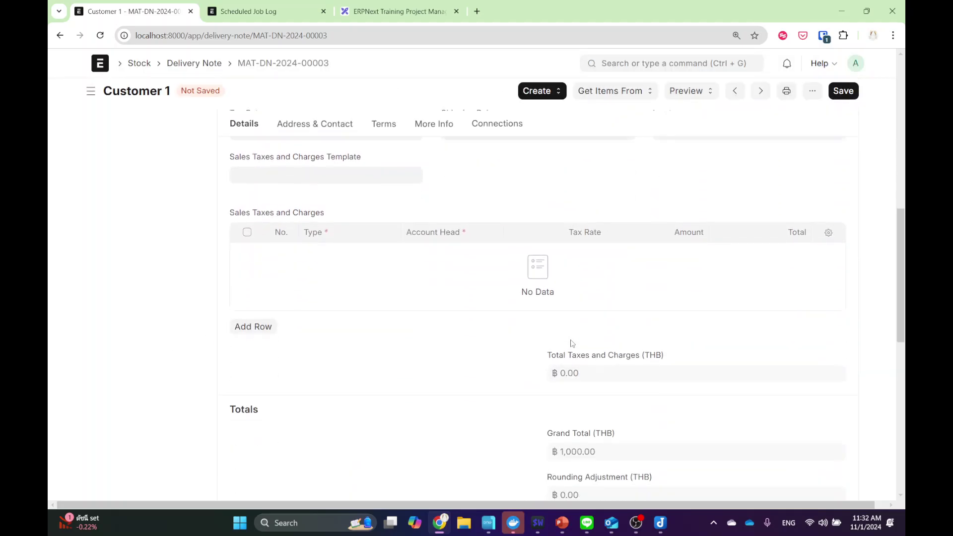
{"action": "scroll", "coordinate": [572, 344], "scroll_direction": "down", "scroll_amount": 4}
{"action": "scroll", "coordinate": [526, 246], "scroll_direction": "up", "scroll_amount": 12}
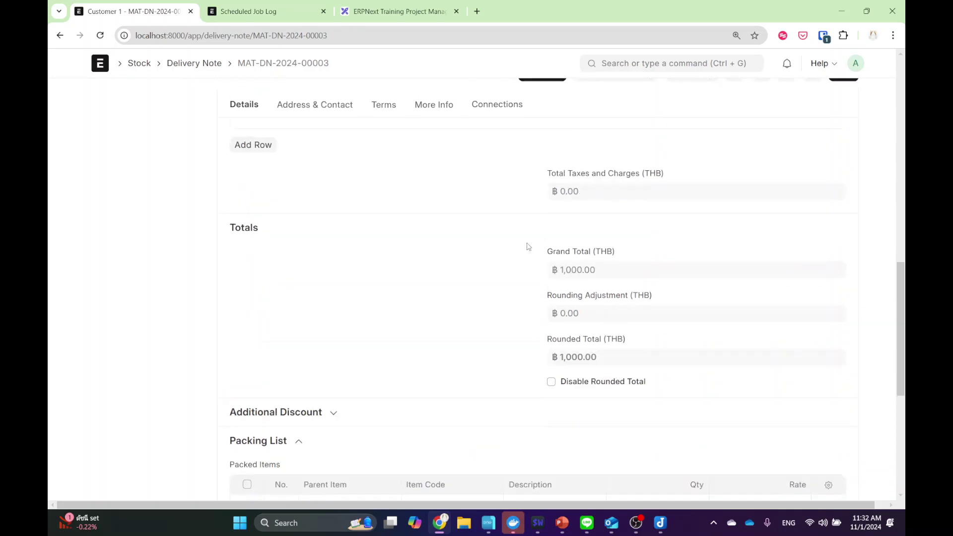
{"action": "scroll", "coordinate": [645, 248], "scroll_direction": "up", "scroll_amount": 5}
{"action": "scroll", "coordinate": [620, 234], "scroll_direction": "down", "scroll_amount": 1}
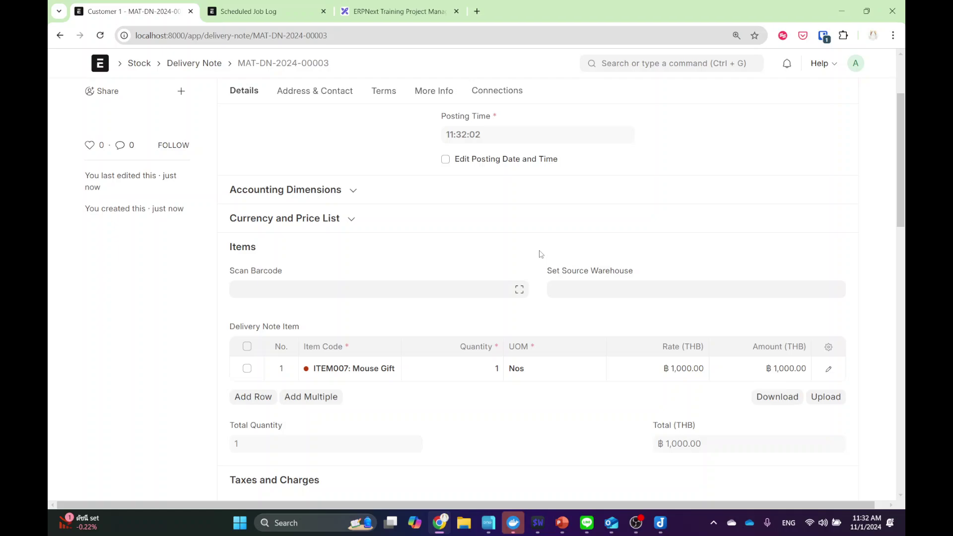
{"action": "scroll", "coordinate": [542, 254], "scroll_direction": "down", "scroll_amount": 12}
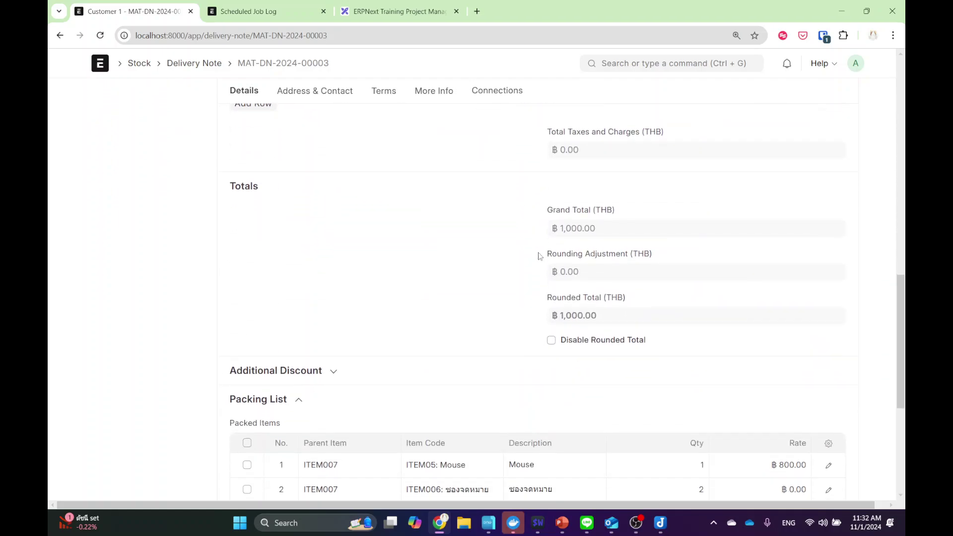
{"action": "scroll", "coordinate": [540, 256], "scroll_direction": "down", "scroll_amount": 2}
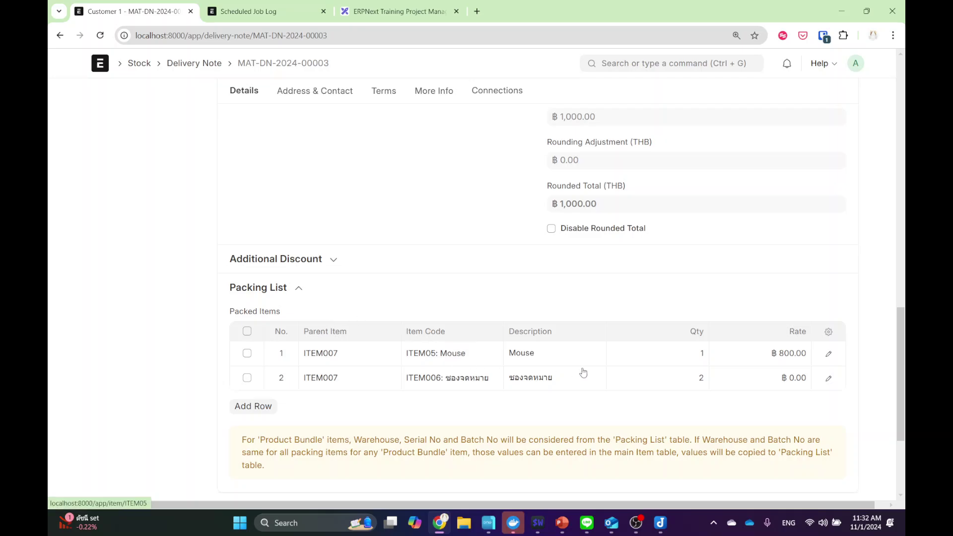
{"action": "left_click", "coordinate": [827, 357]}
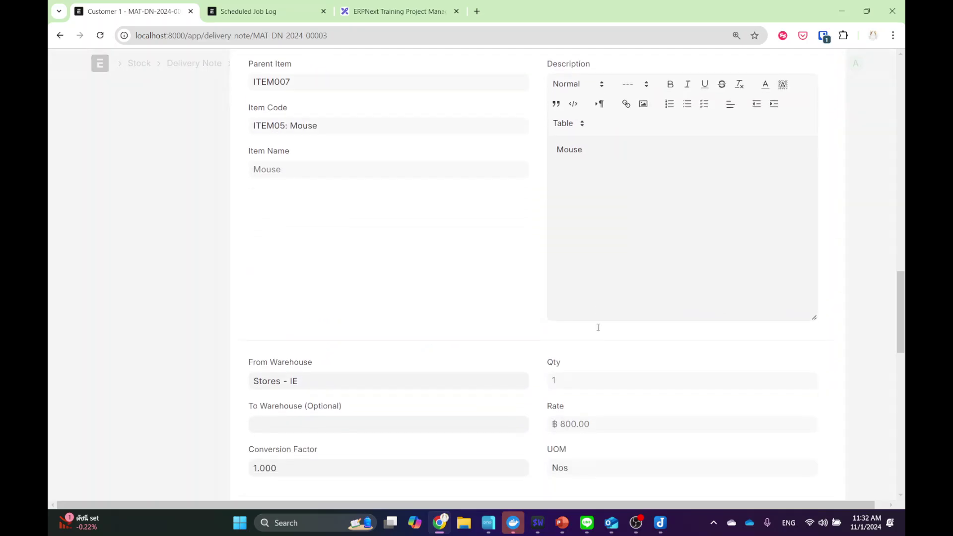
{"action": "left_click", "coordinate": [329, 264]}
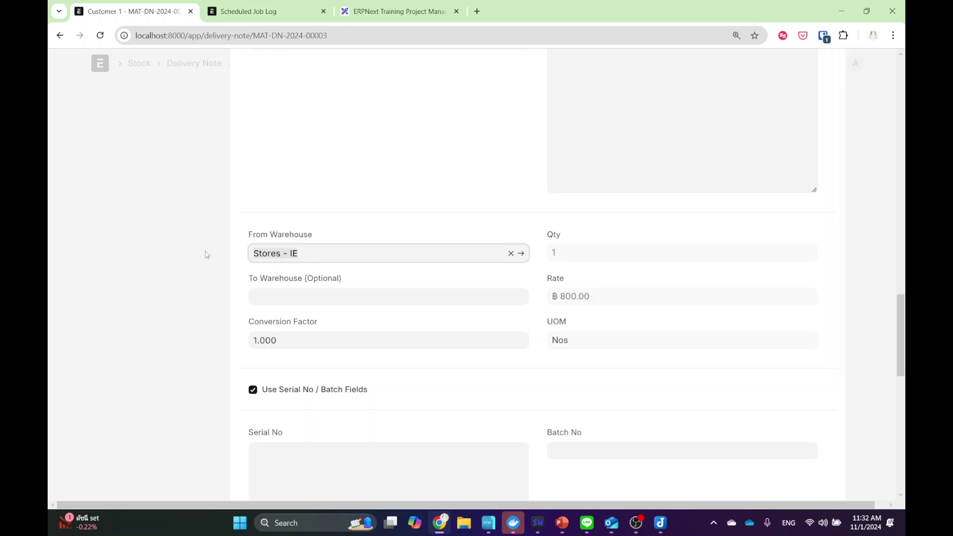
{"action": "type", "text": "St"}
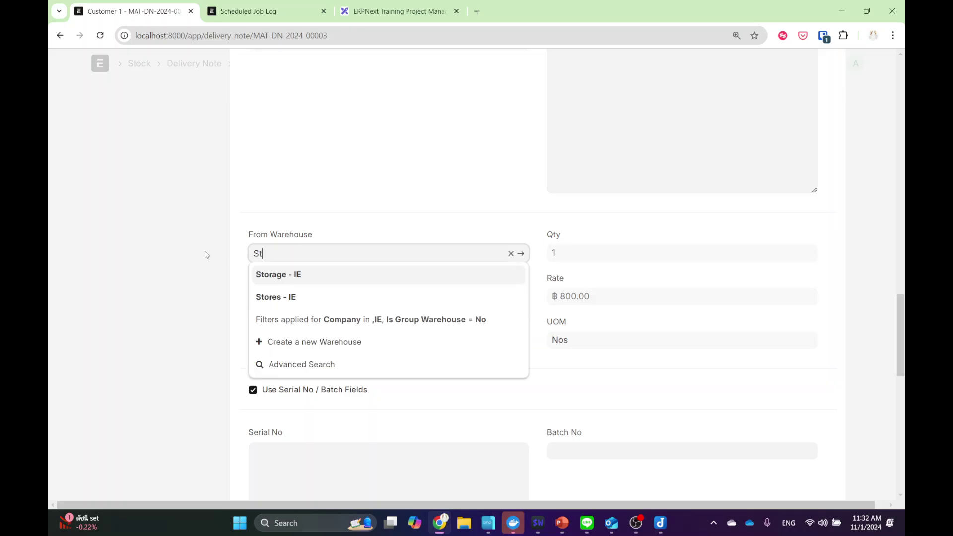
{"action": "type", "text": "orage"}
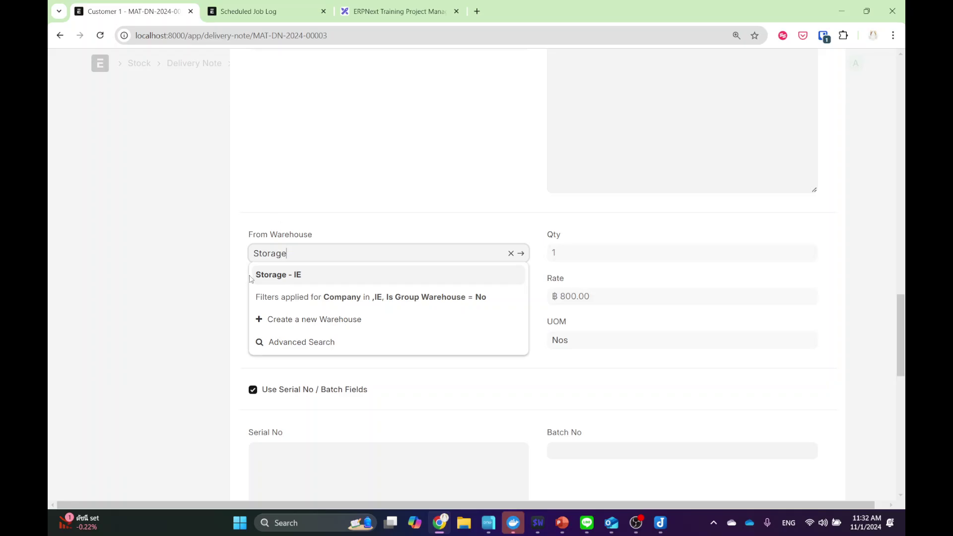
{"action": "key", "text": "Return"}
{"action": "scroll", "coordinate": [214, 294], "scroll_direction": "down", "scroll_amount": 10}
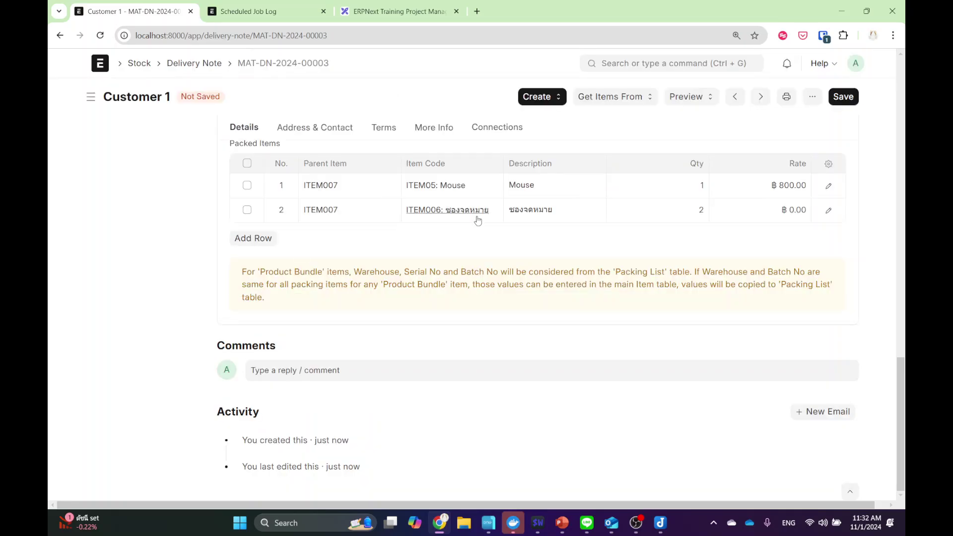
- Save the delivery note with the changed packing list and submit it permanently
{"action": "left_click", "coordinate": [843, 96]}
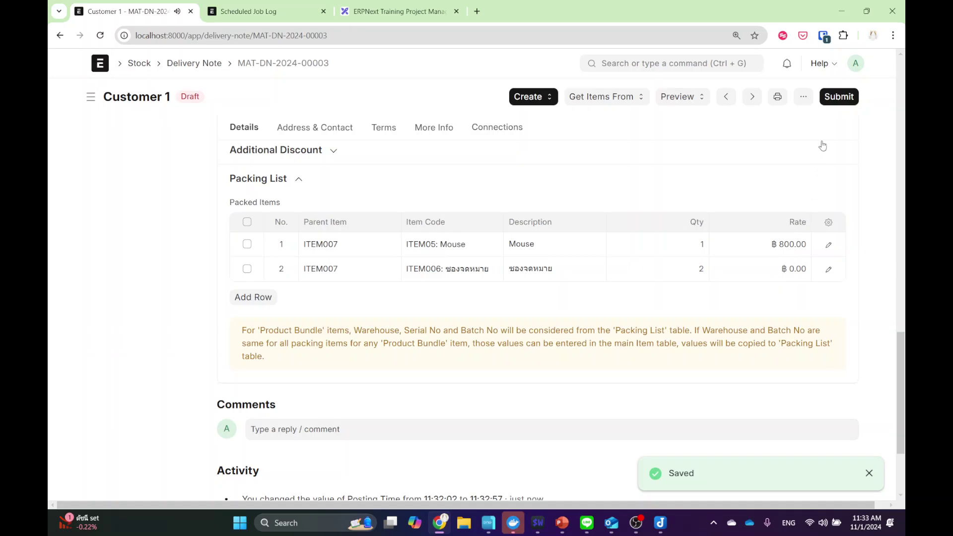
{"action": "left_click", "coordinate": [839, 99]}
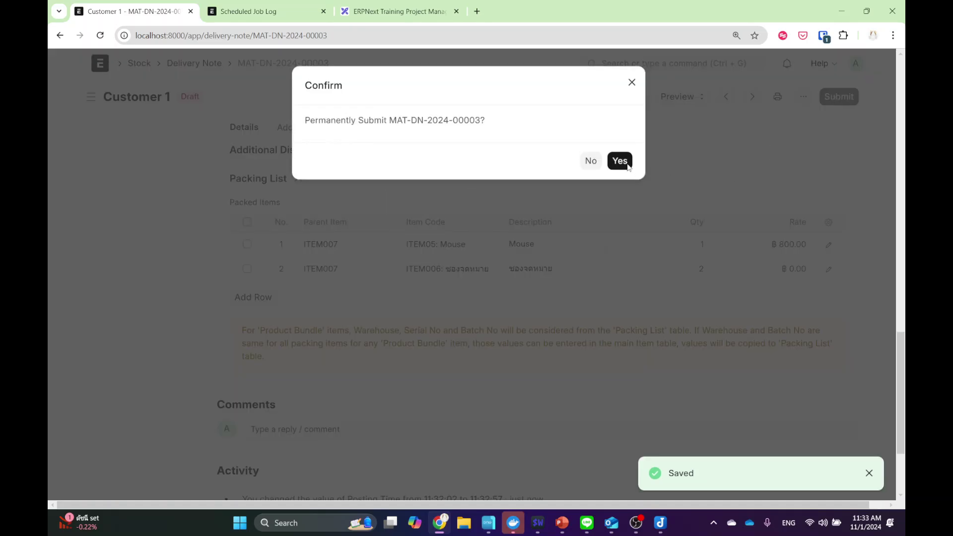
{"action": "left_click", "coordinate": [626, 164]}
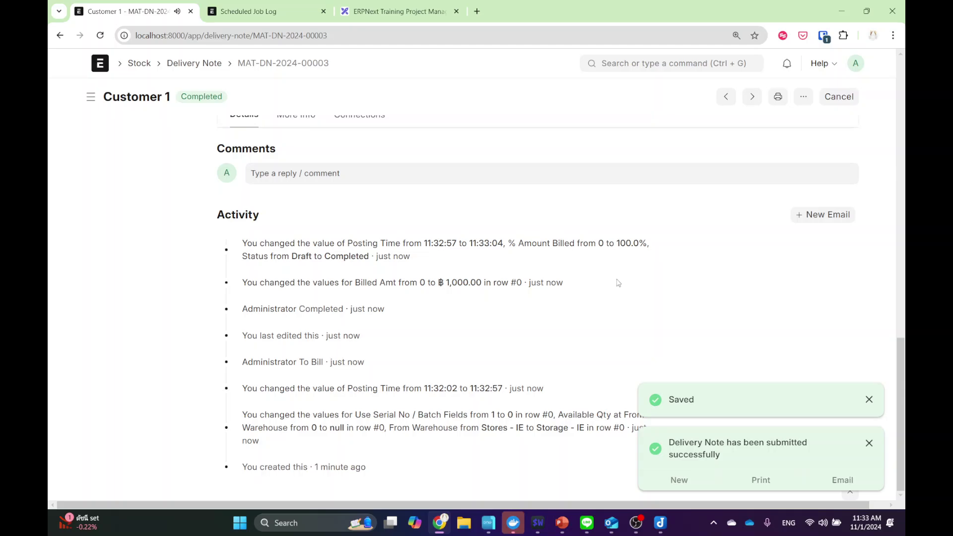
- Review the item row, totals and packing list of the submitted delivery note
{"action": "scroll", "coordinate": [608, 319], "scroll_direction": "up", "scroll_amount": 6}
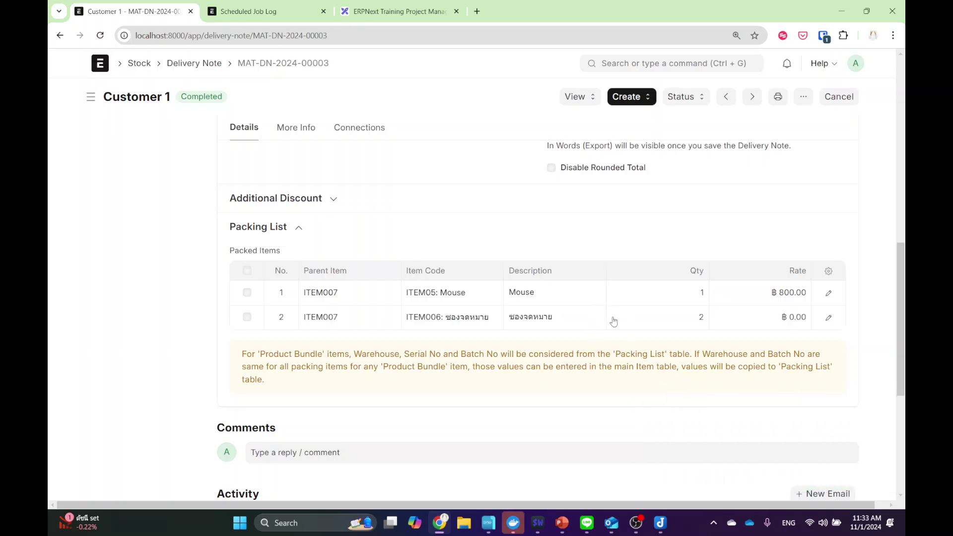
{"action": "scroll", "coordinate": [638, 337], "scroll_direction": "up", "scroll_amount": 8}
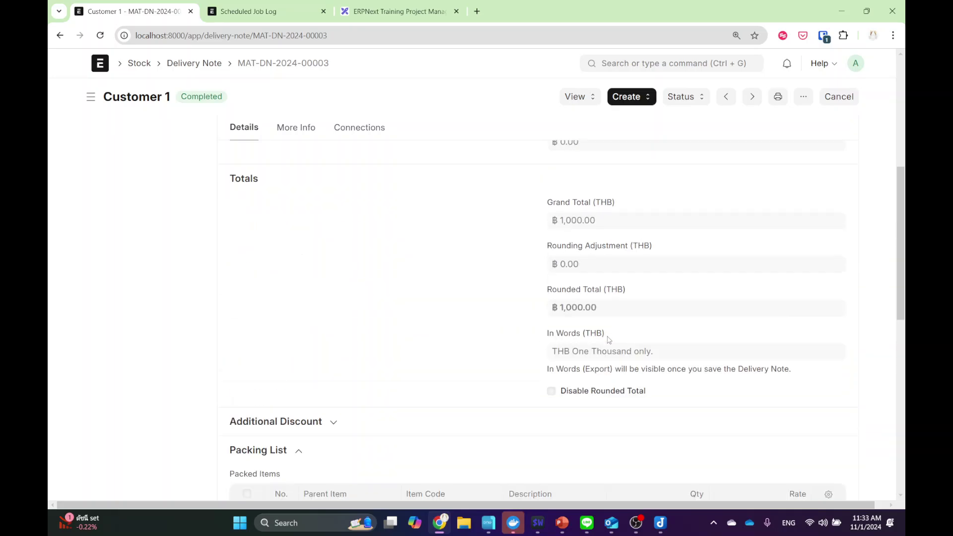
{"action": "scroll", "coordinate": [606, 336], "scroll_direction": "up", "scroll_amount": 2}
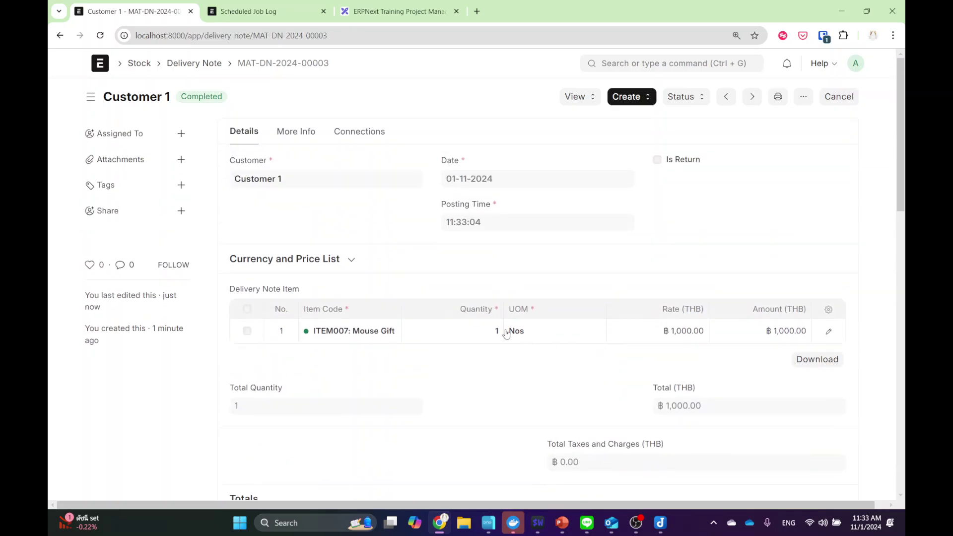
{"action": "scroll", "coordinate": [389, 345], "scroll_direction": "down", "scroll_amount": 10}
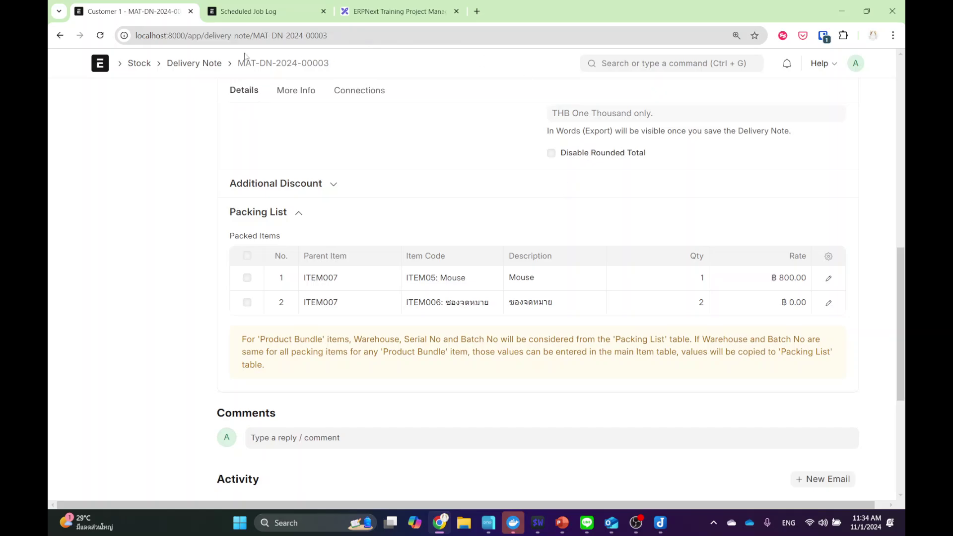
- Create a new stock reconciliation from the Stock workspace with the purpose Stock Reconciliation
{"action": "left_click", "coordinate": [140, 63]}
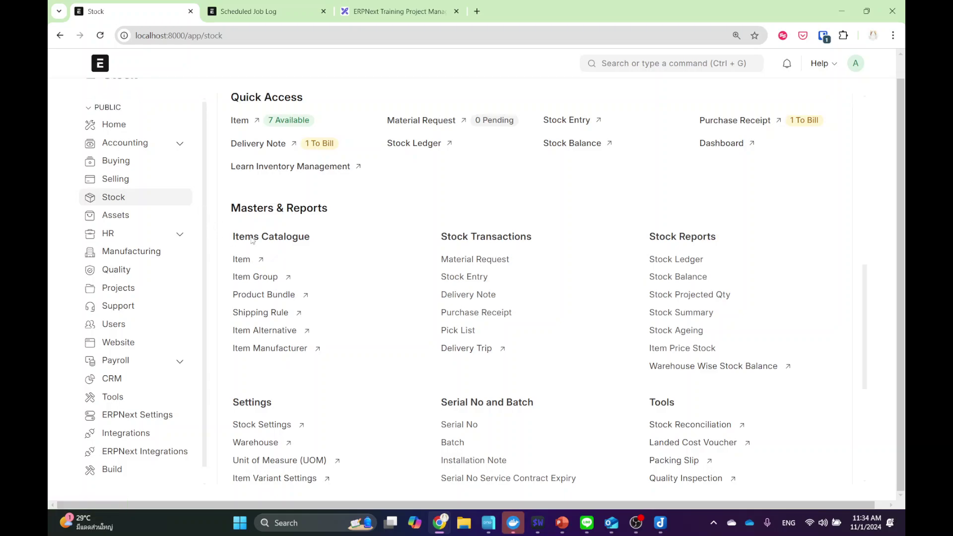
{"action": "scroll", "coordinate": [358, 296], "scroll_direction": "down", "scroll_amount": 1}
{"action": "scroll", "coordinate": [358, 296], "scroll_direction": "down", "scroll_amount": 3}
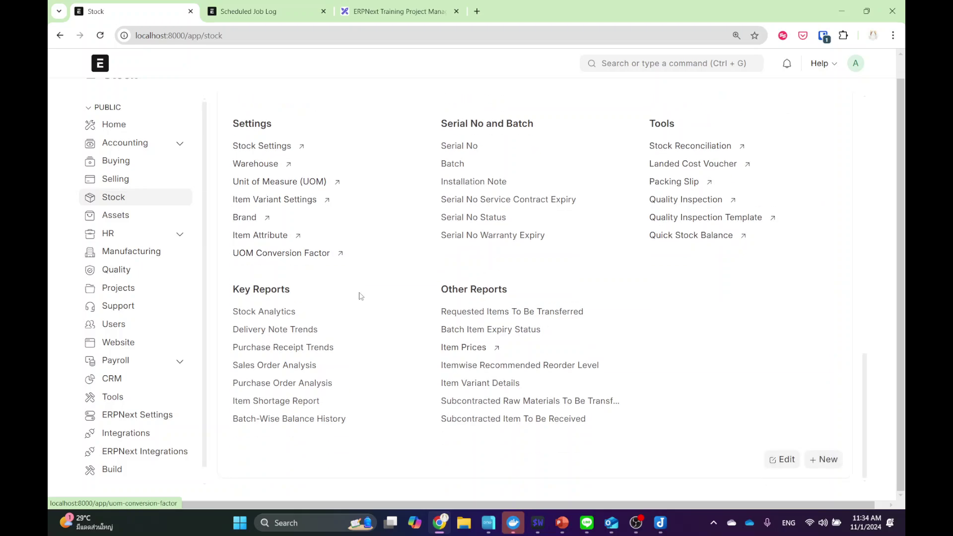
{"action": "scroll", "coordinate": [385, 291], "scroll_direction": "up", "scroll_amount": 3}
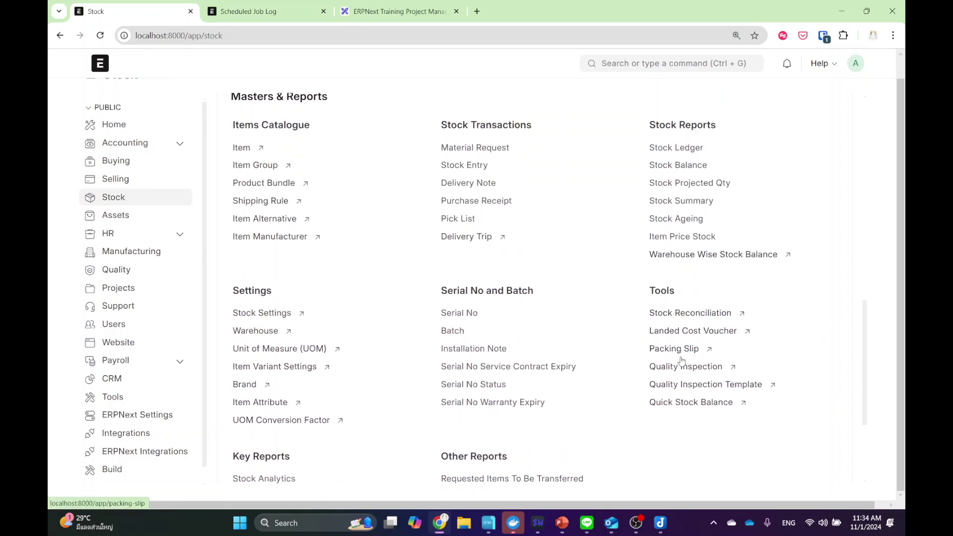
{"action": "mouse_move", "coordinate": [678, 319]}
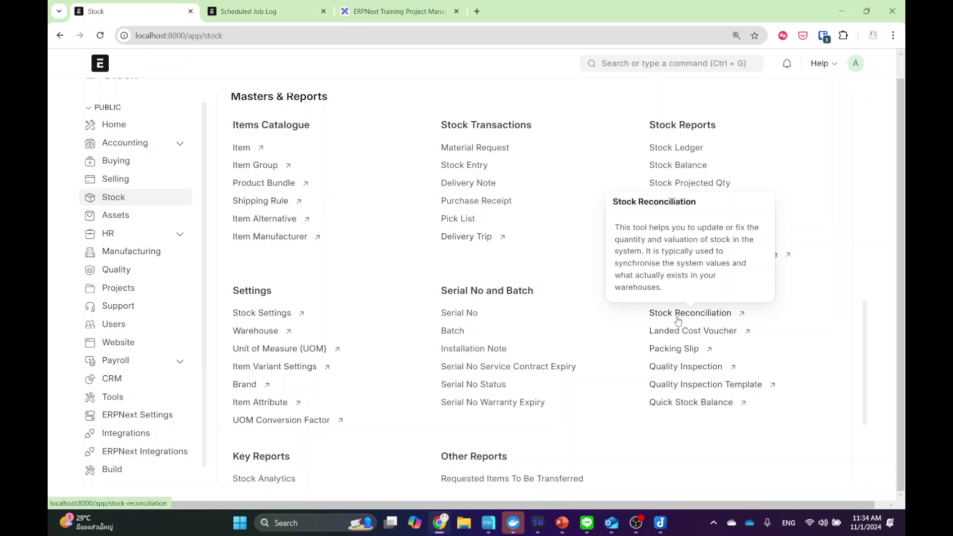
{"action": "left_click", "coordinate": [679, 319]}
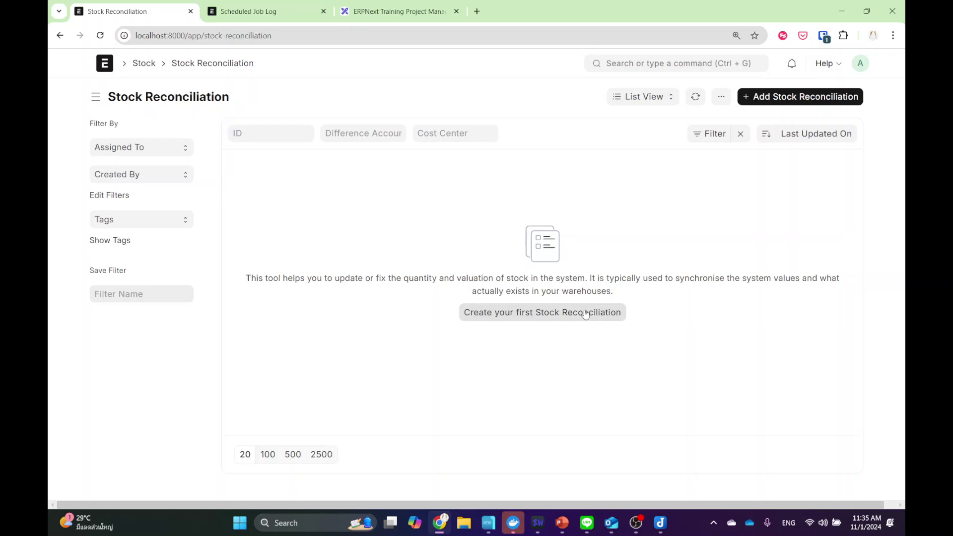
{"action": "left_click", "coordinate": [789, 102]}
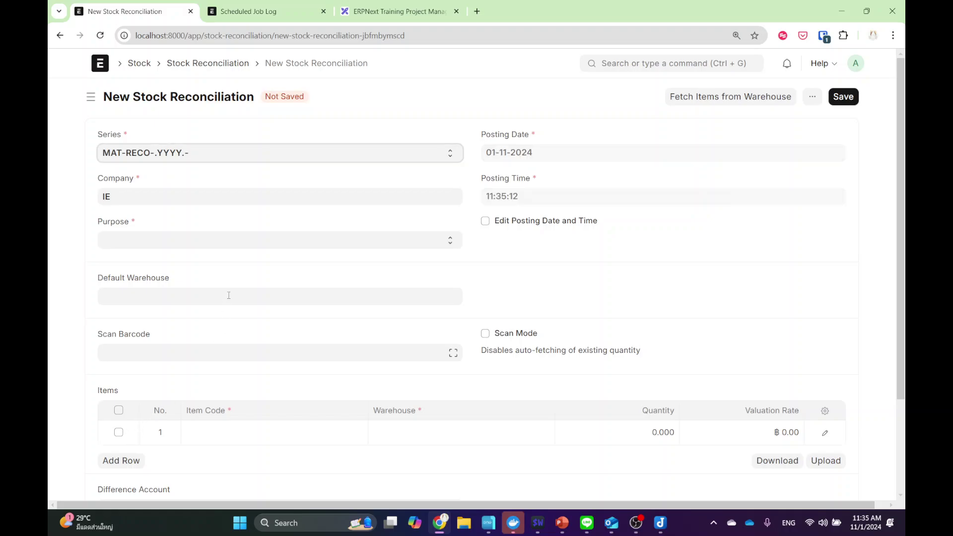
{"action": "left_click", "coordinate": [257, 243]}
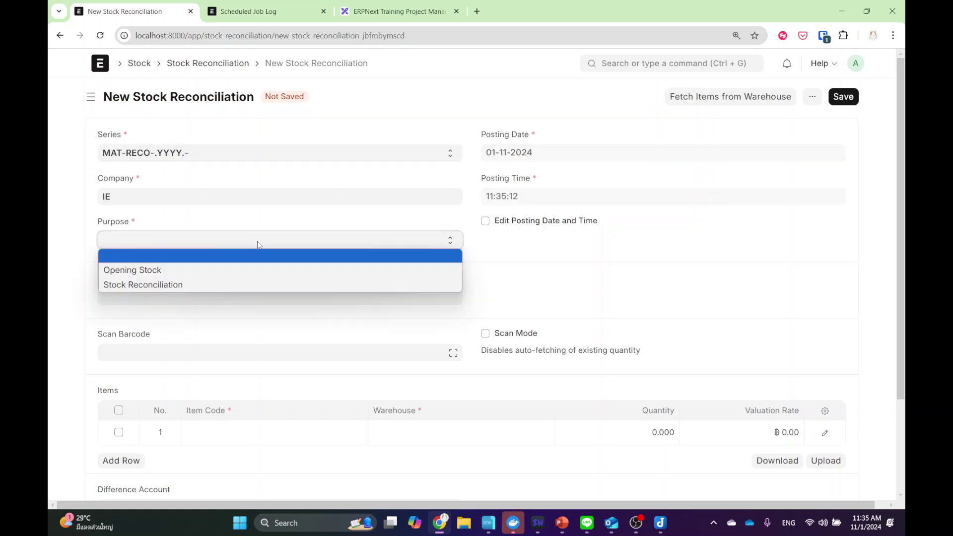
{"action": "left_click", "coordinate": [251, 284]}
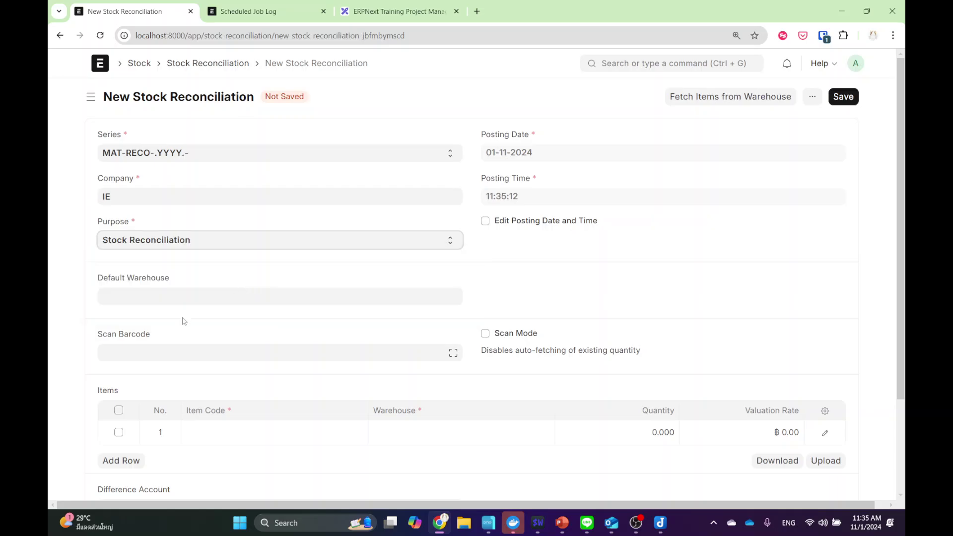
- Fill the first item row of the reconciliation with ITEM03, warehouse Storage - IE and quantity 200
{"action": "scroll", "coordinate": [214, 362], "scroll_direction": "down", "scroll_amount": 3}
{"action": "left_click", "coordinate": [246, 327]}
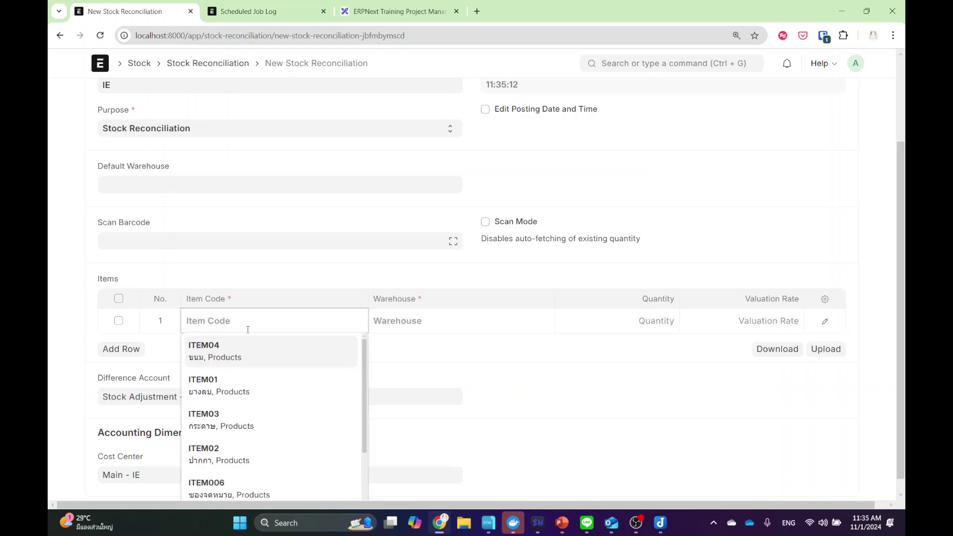
{"action": "left_click", "coordinate": [225, 426]}
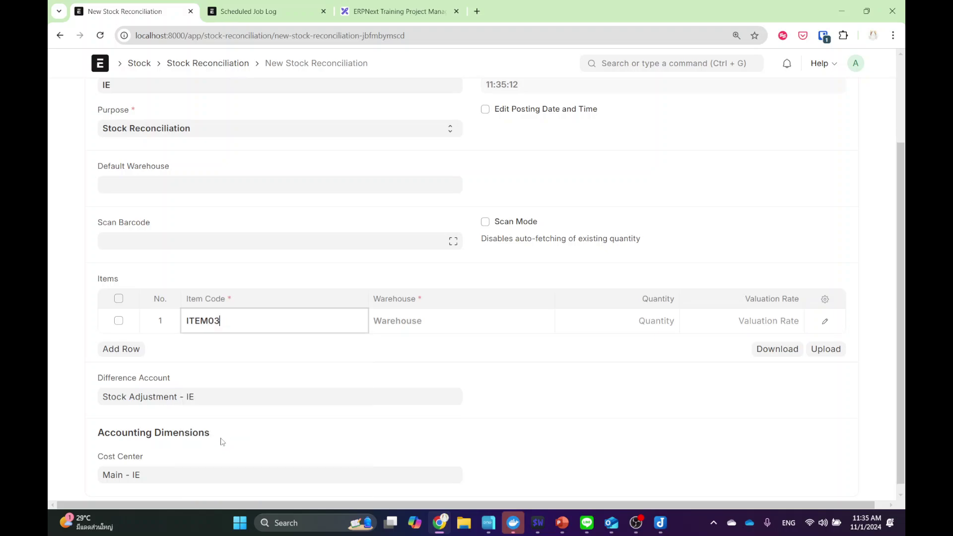
{"action": "left_click", "coordinate": [415, 320]}
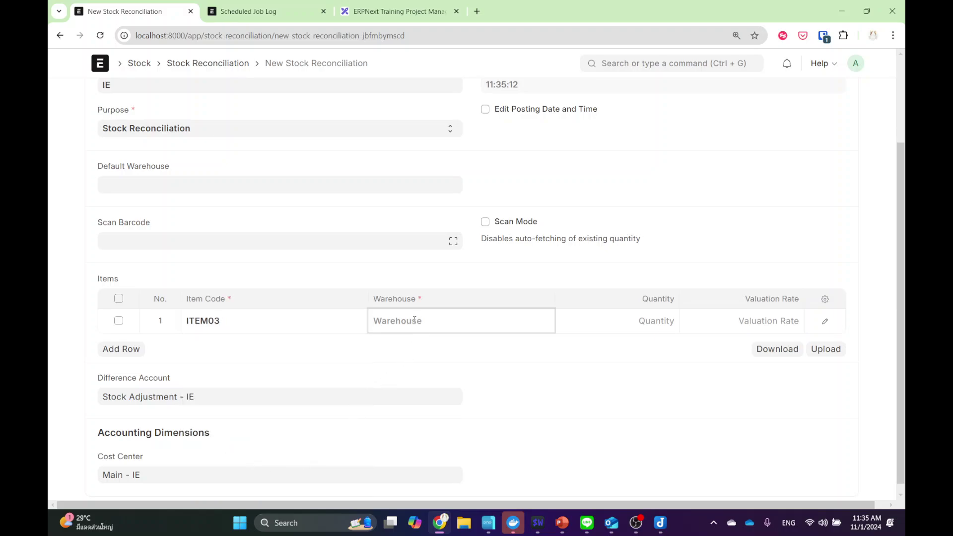
{"action": "left_click", "coordinate": [415, 391]}
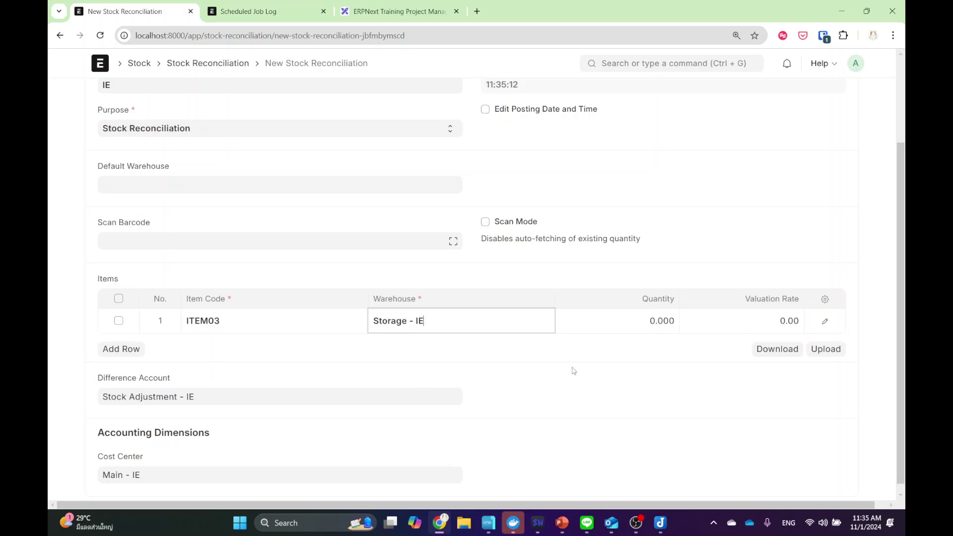
{"action": "left_click", "coordinate": [618, 323]}
{"action": "type", "text": "200"}
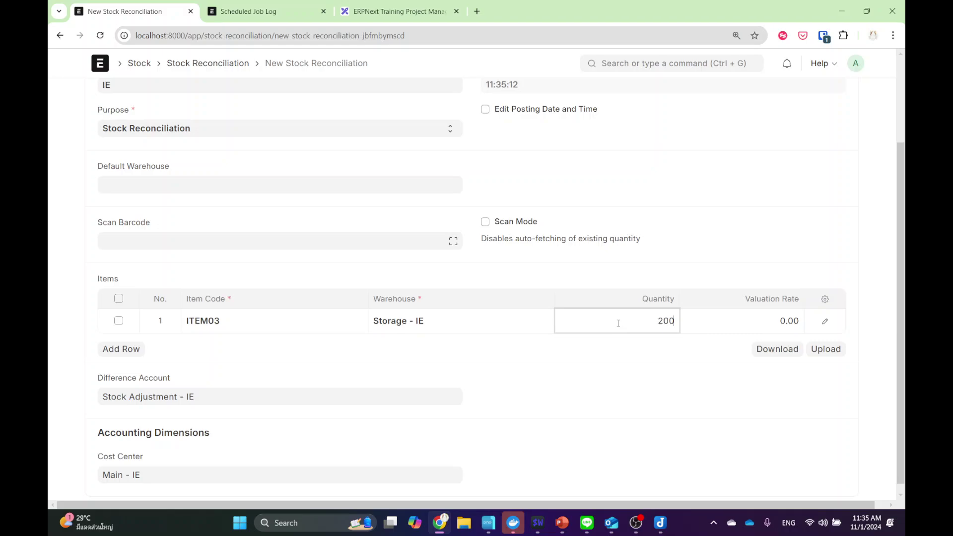
{"action": "left_click", "coordinate": [717, 406]}
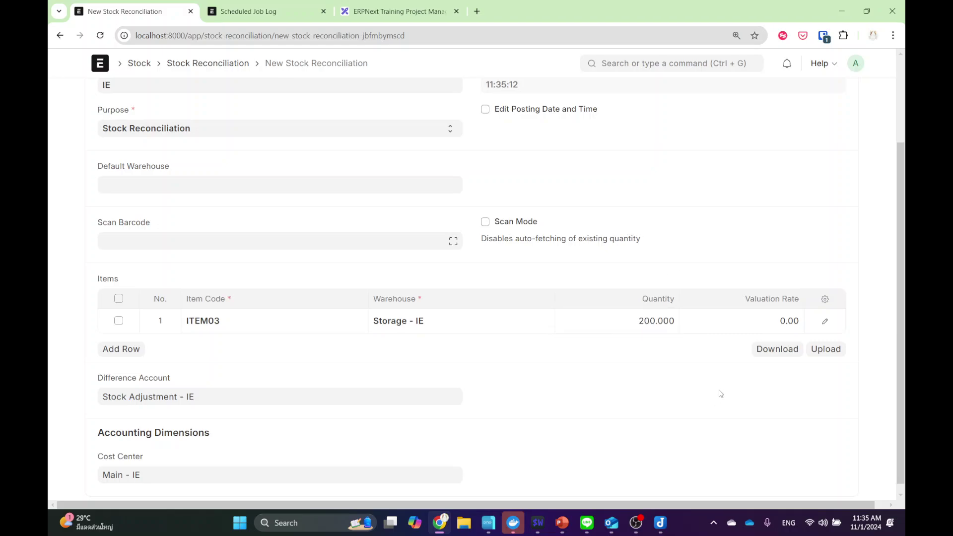
- Save the stock reconciliation and try to submit it permanently
{"action": "scroll", "coordinate": [725, 368], "scroll_direction": "up", "scroll_amount": 2}
{"action": "left_click", "coordinate": [844, 96]}
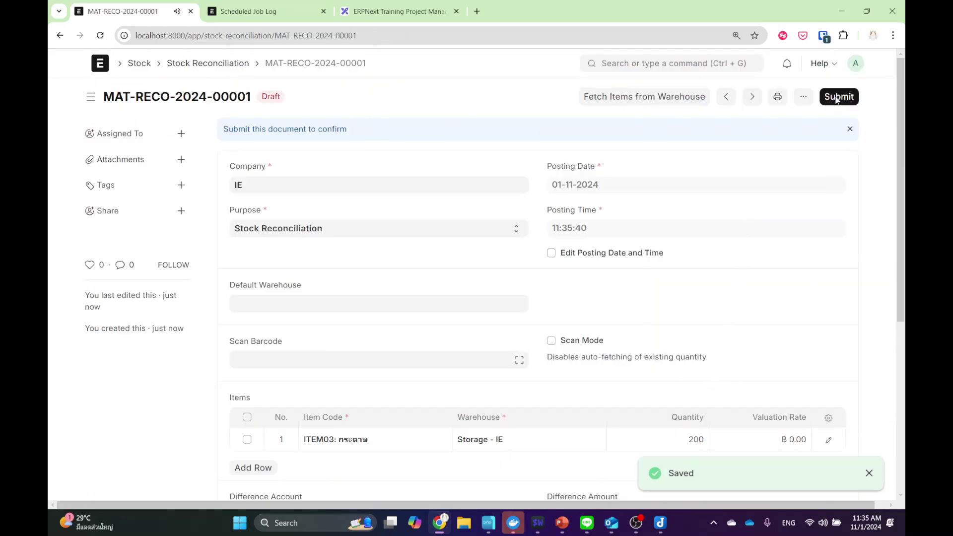
{"action": "left_click", "coordinate": [837, 96]}
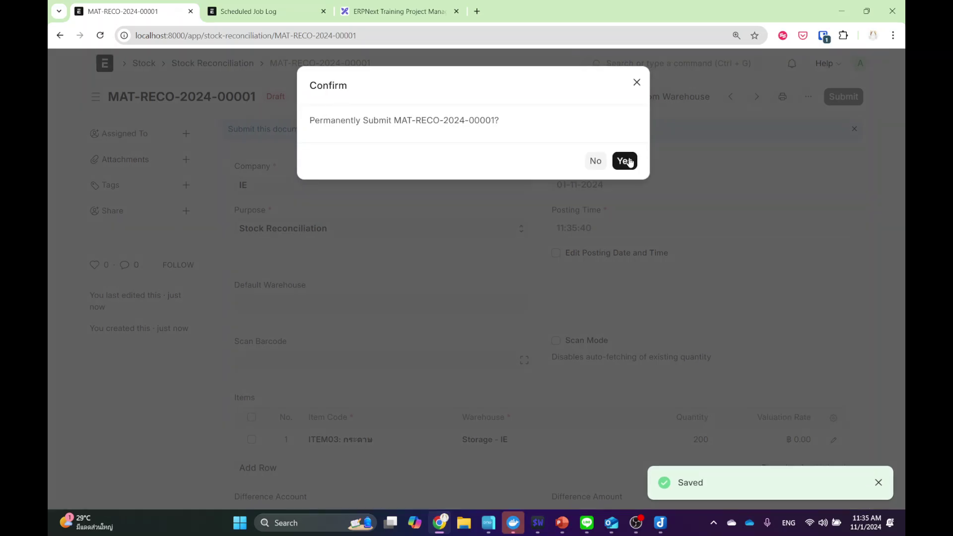
{"action": "left_click", "coordinate": [626, 161]}
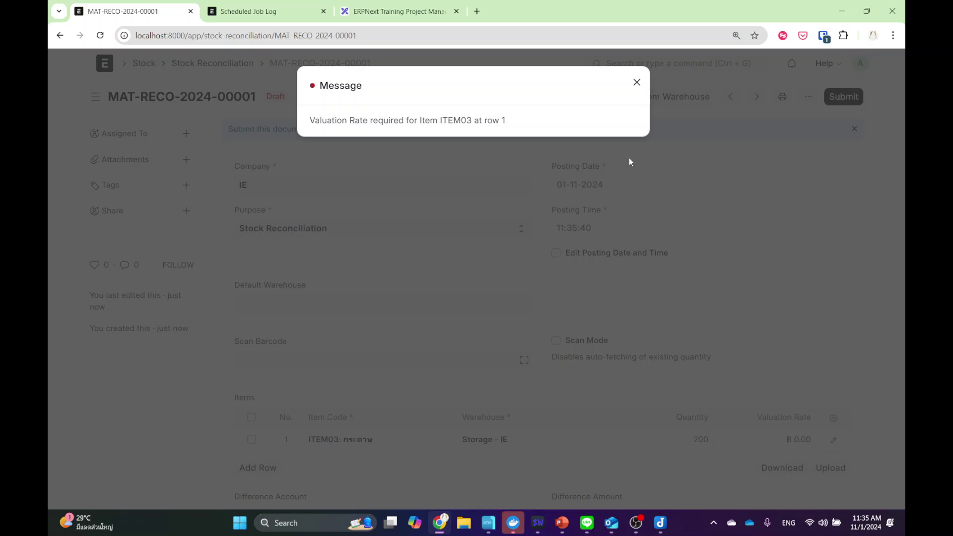
{"action": "left_click", "coordinate": [637, 82]}
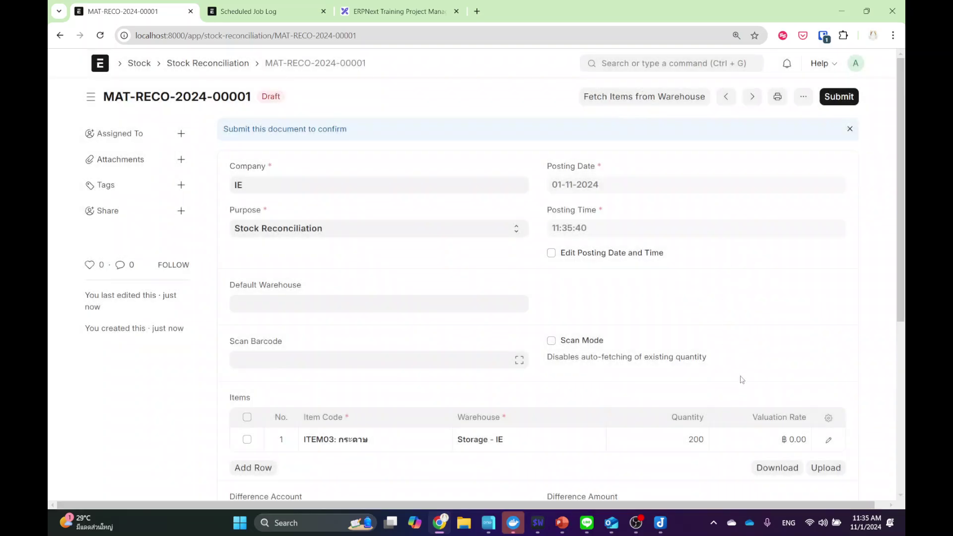
- Set the valuation rate of the ITEM03 row to 0.2
{"action": "scroll", "coordinate": [741, 380], "scroll_direction": "down", "scroll_amount": 1}
{"action": "left_click", "coordinate": [787, 385]}
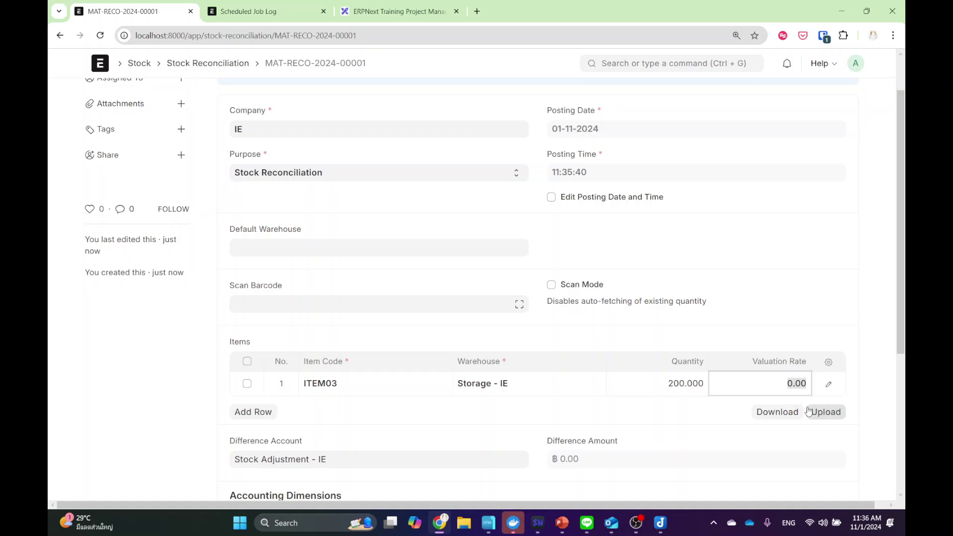
{"action": "type", "text": "0.2"}
{"action": "left_click", "coordinate": [177, 447]}
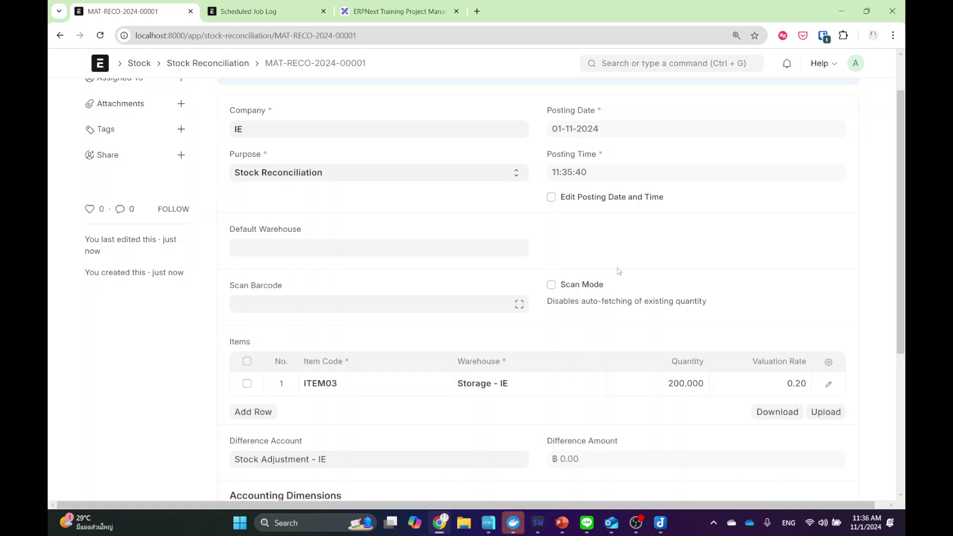
- Save the stock reconciliation with the new valuation rate and submit it permanently
{"action": "scroll", "coordinate": [619, 271], "scroll_direction": "up", "scroll_amount": 1}
{"action": "left_click", "coordinate": [840, 95]}
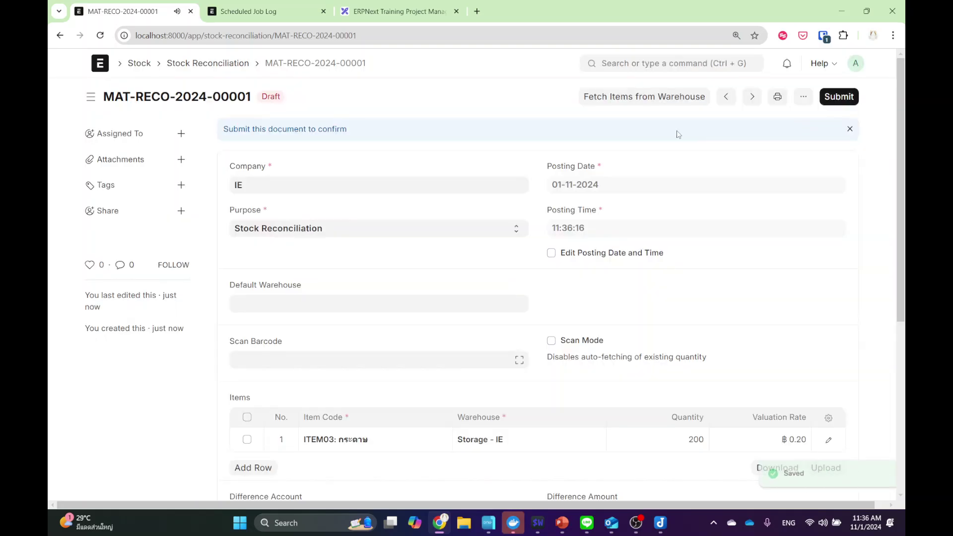
{"action": "left_click", "coordinate": [839, 96]}
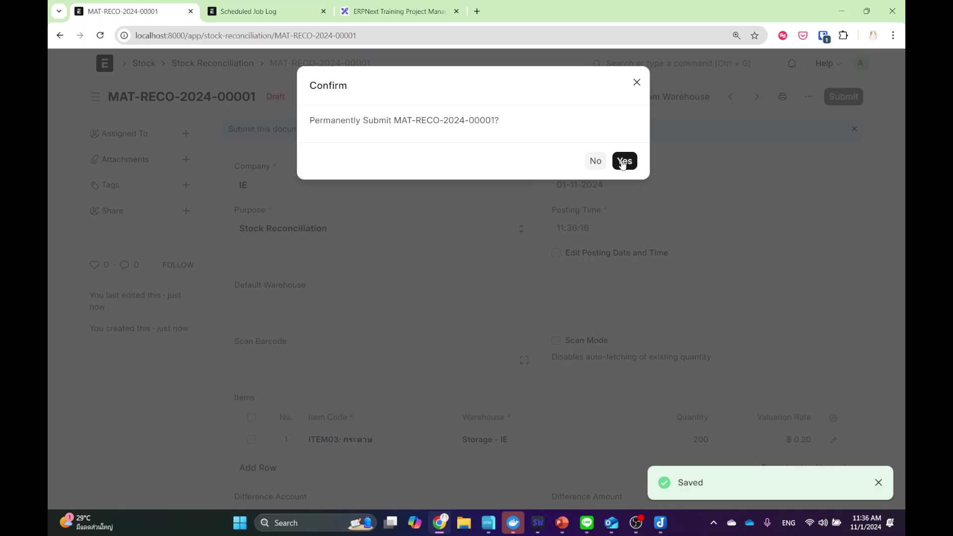
{"action": "left_click", "coordinate": [624, 162]}
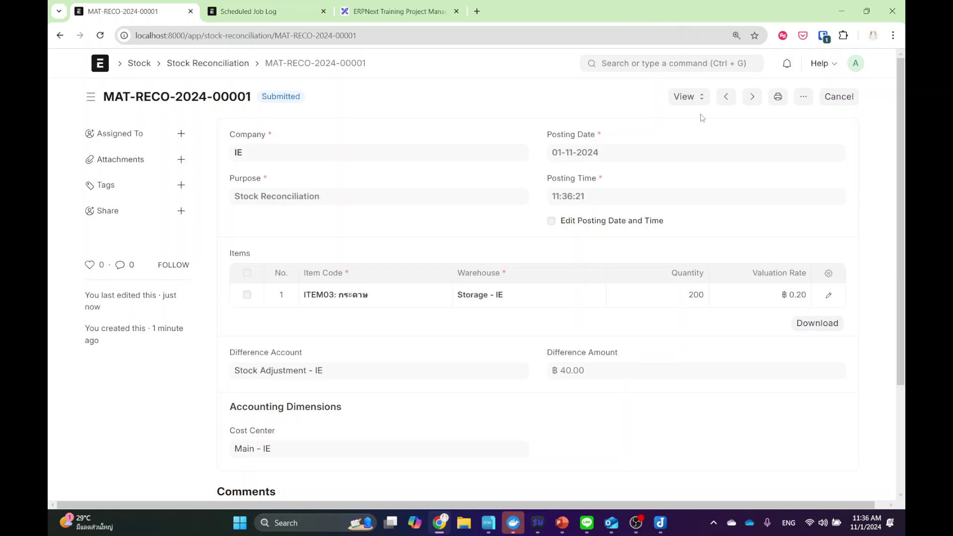
- Search for "stock bal" and open the Stock Balance report
{"action": "left_click", "coordinate": [701, 97]}
{"action": "left_click", "coordinate": [651, 61]}
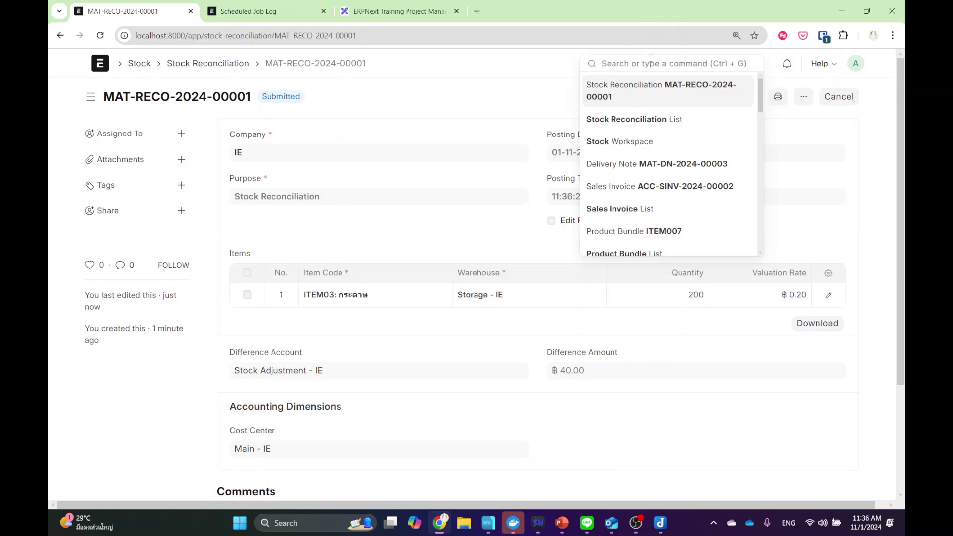
{"action": "type", "text": "bala"}
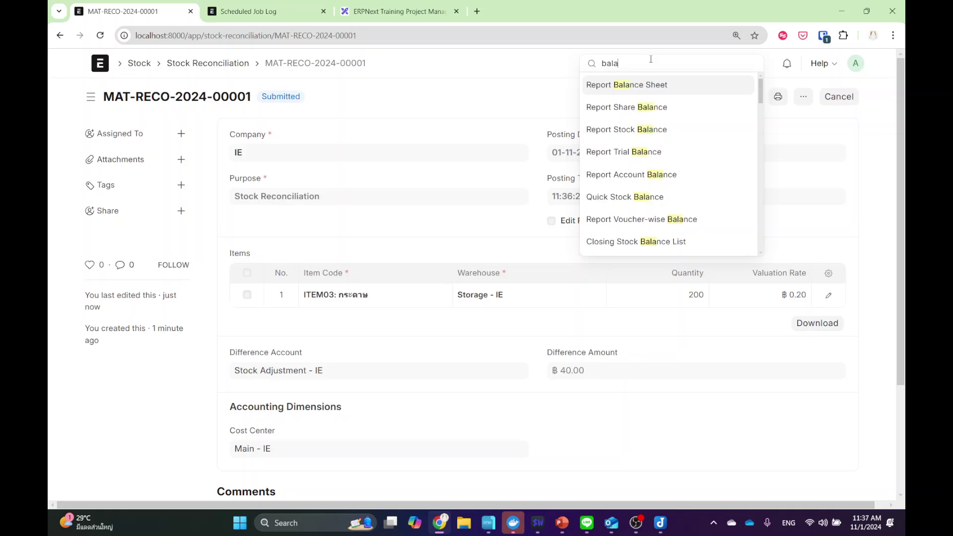
{"action": "key", "text": "BackSpace"}
{"action": "key", "text": "BackSpace"}
{"action": "key", "text": "BackSpace"}
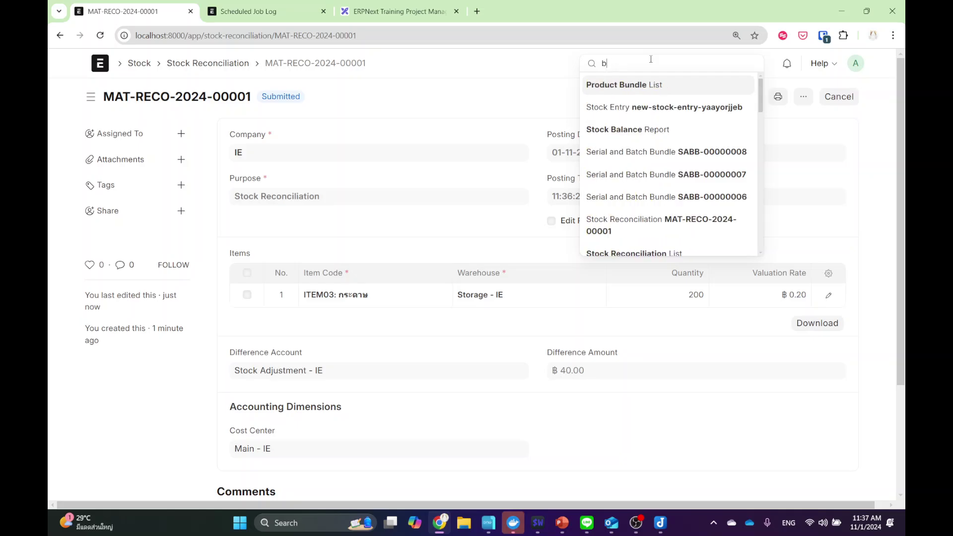
{"action": "type", "text": "st"}
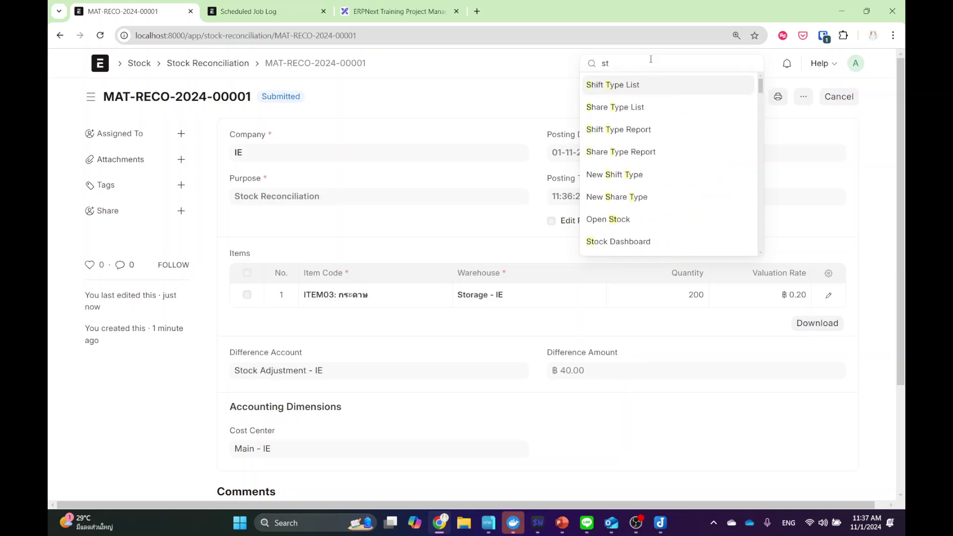
{"action": "type", "text": "ock bal"}
{"action": "key", "text": "Return"}
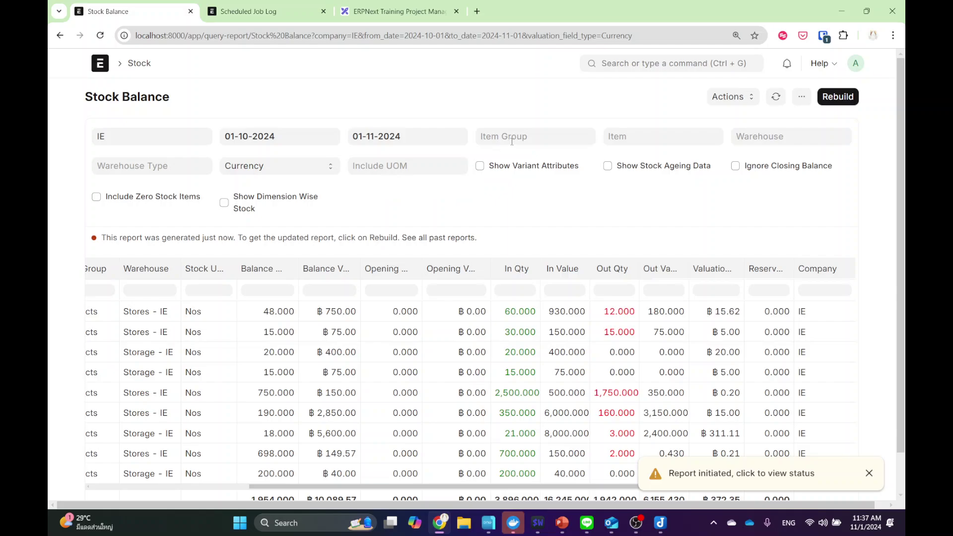
- Generate the Stock Balance report filtered to ITEM02 and look through its item and warehouse columns
{"action": "left_click", "coordinate": [650, 133]}
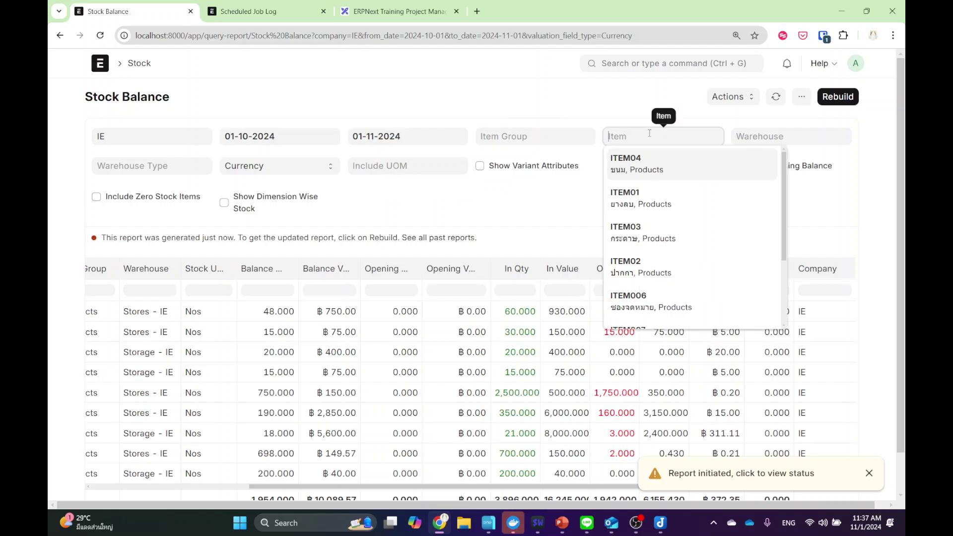
{"action": "left_click", "coordinate": [644, 268]}
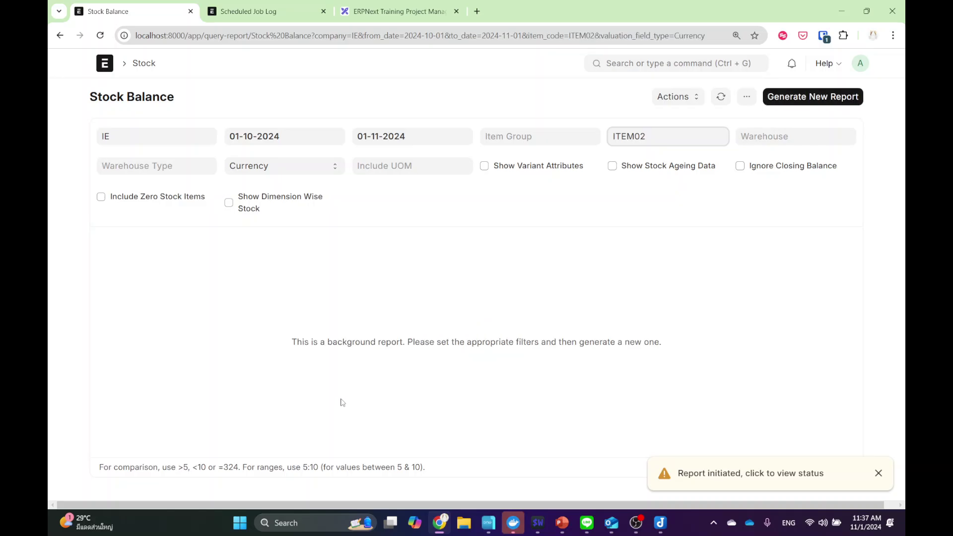
{"action": "left_click", "coordinate": [792, 99]}
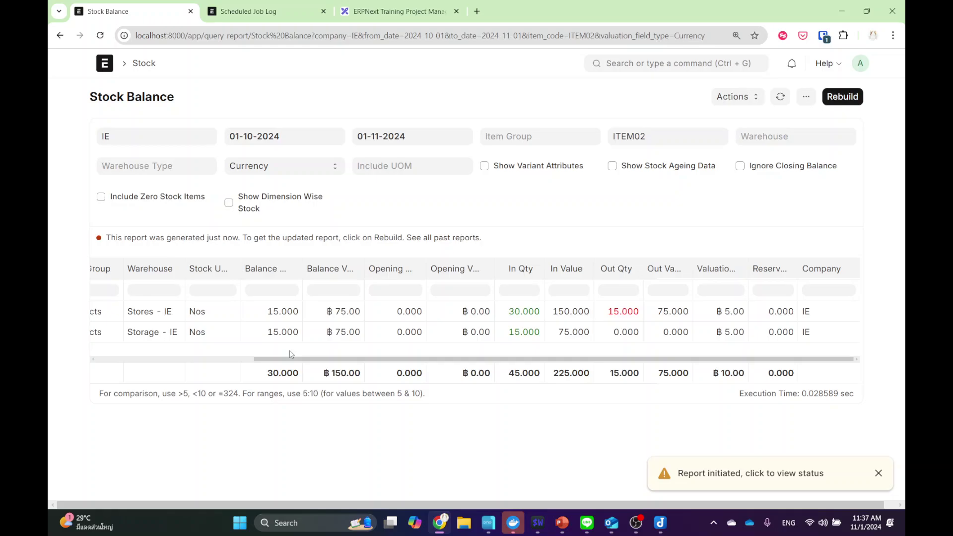
{"action": "left_click_drag", "start_coordinate": [426, 361], "coordinate": [212, 362]}
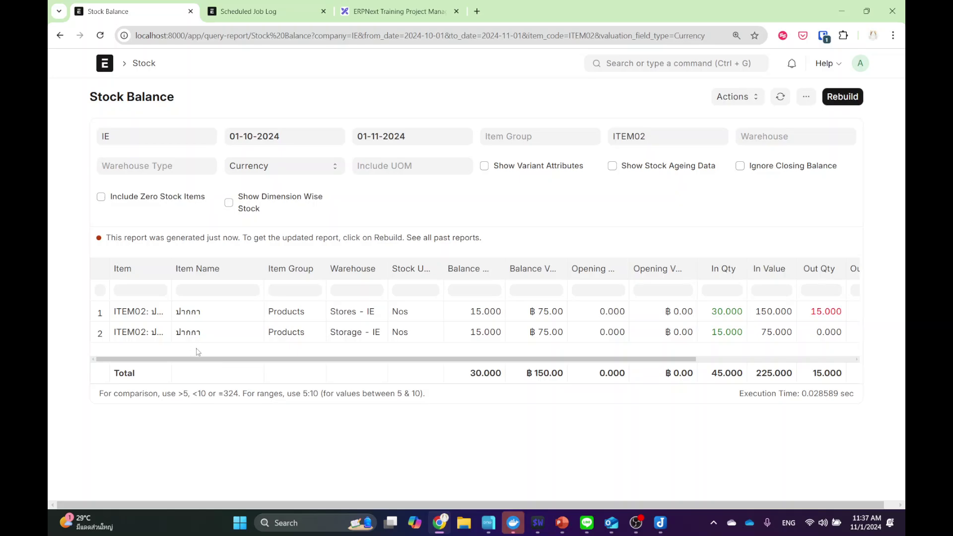
{"action": "left_click_drag", "start_coordinate": [212, 361], "coordinate": [248, 362]}
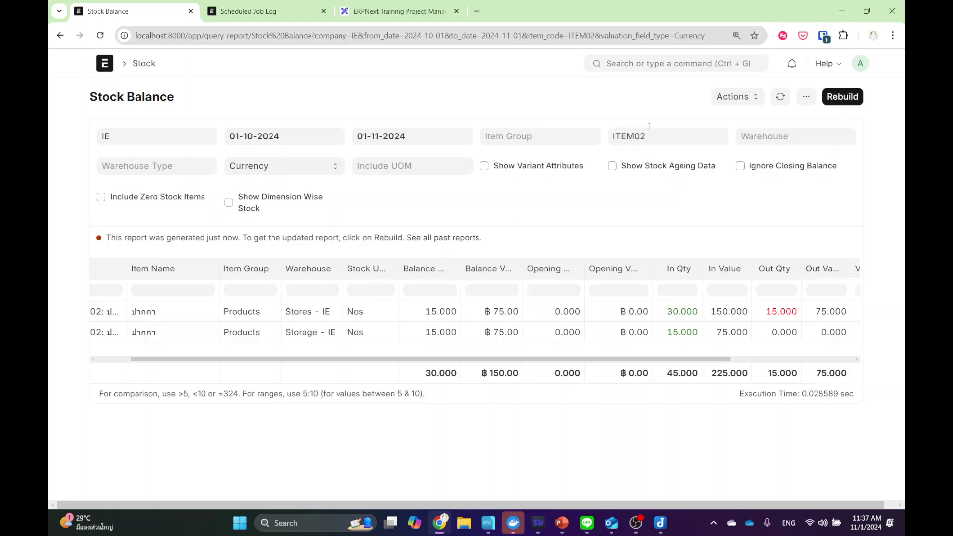
- Change the report's item filter to ITEM03 and generate the Stock Balance report to check its warehouse balances
{"action": "key", "text": "BackSpace"}
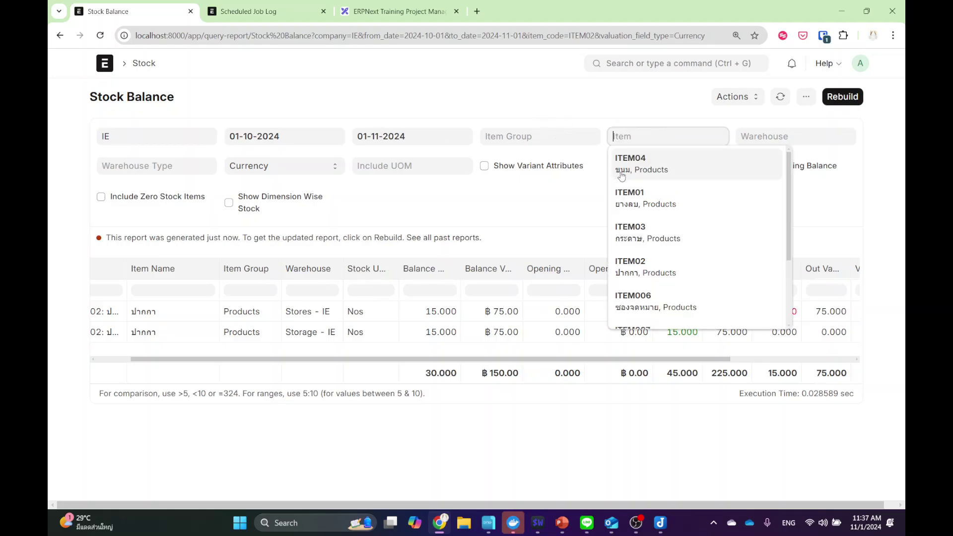
{"action": "left_click", "coordinate": [654, 234]}
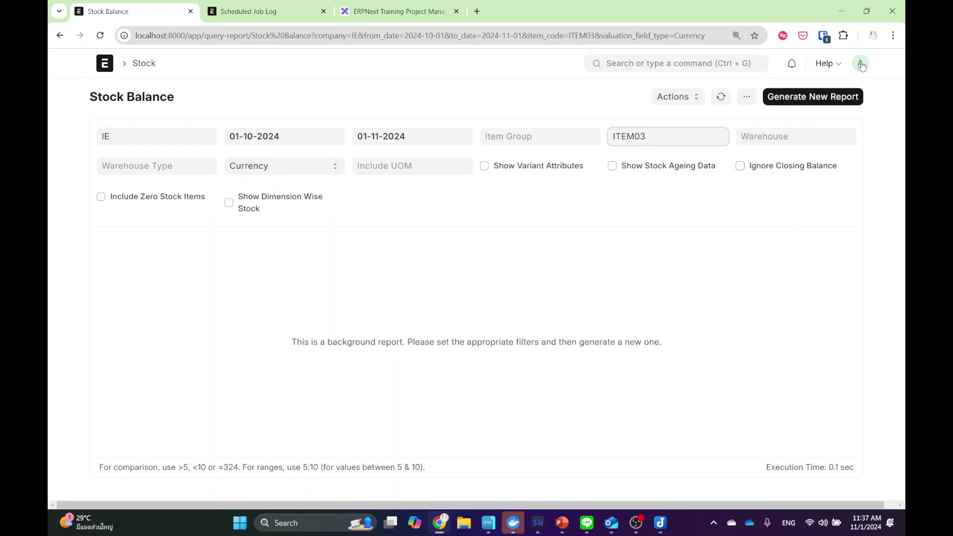
{"action": "left_click", "coordinate": [813, 96]}
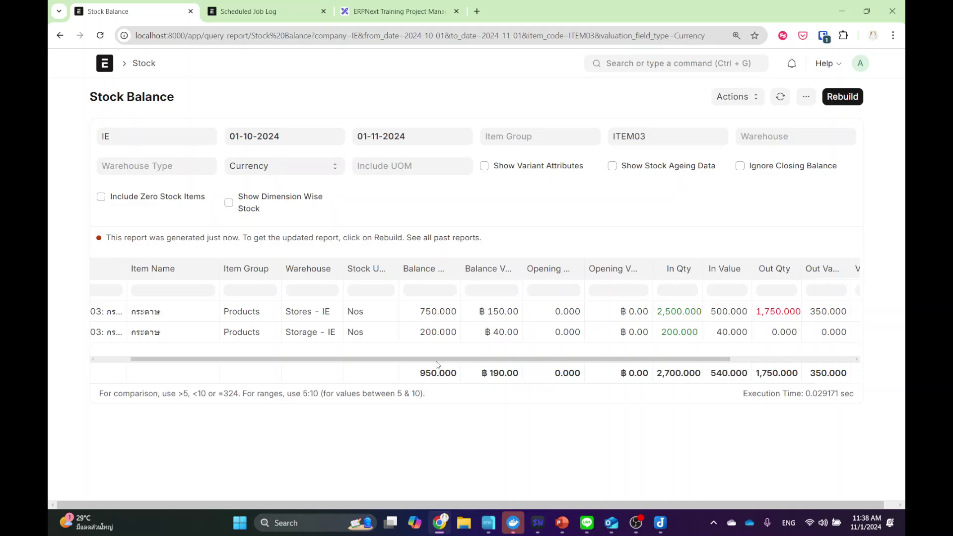
{"action": "left_click", "coordinate": [636, 530]}
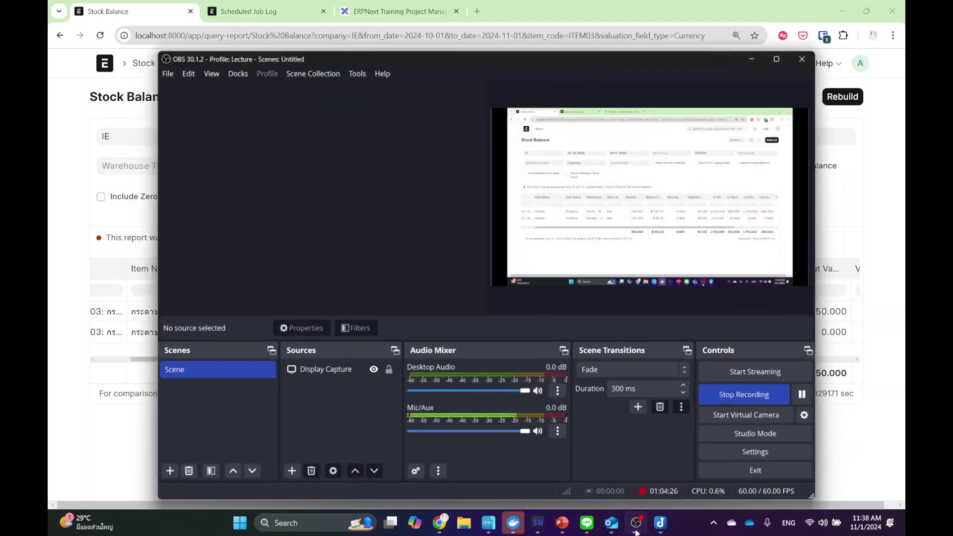